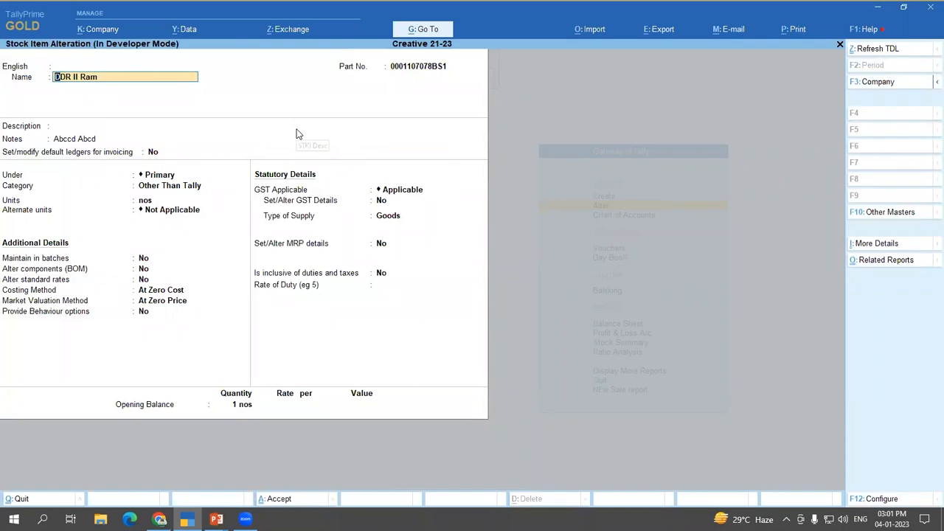
Step: Accept the stock item configuration with its current options and enable setting default ledgers for invoicing for DDR II Ram
{"action": "key", "text": "F12"}
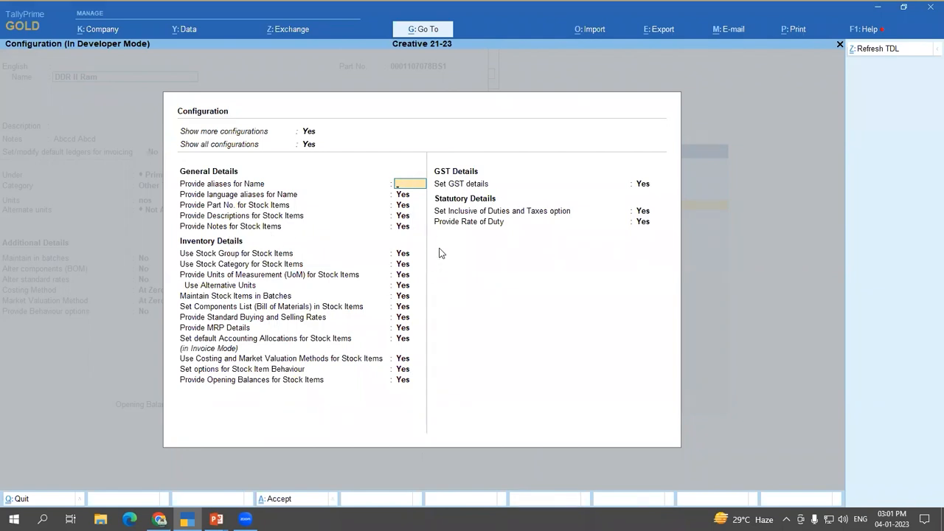
{"action": "key", "text": "ctrl+a"}
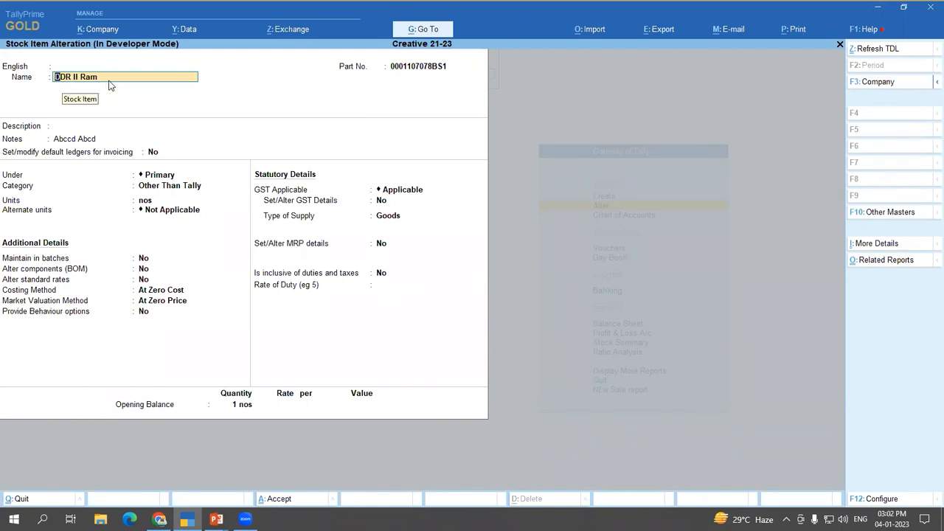
{"action": "left_click", "coordinate": [153, 153]}
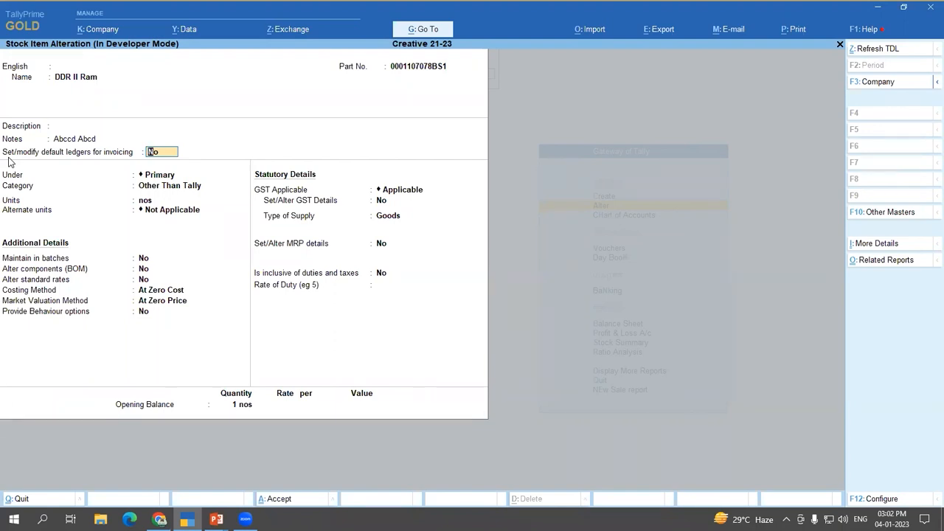
{"action": "type", "text": "y"}
{"action": "key", "text": "Return"}
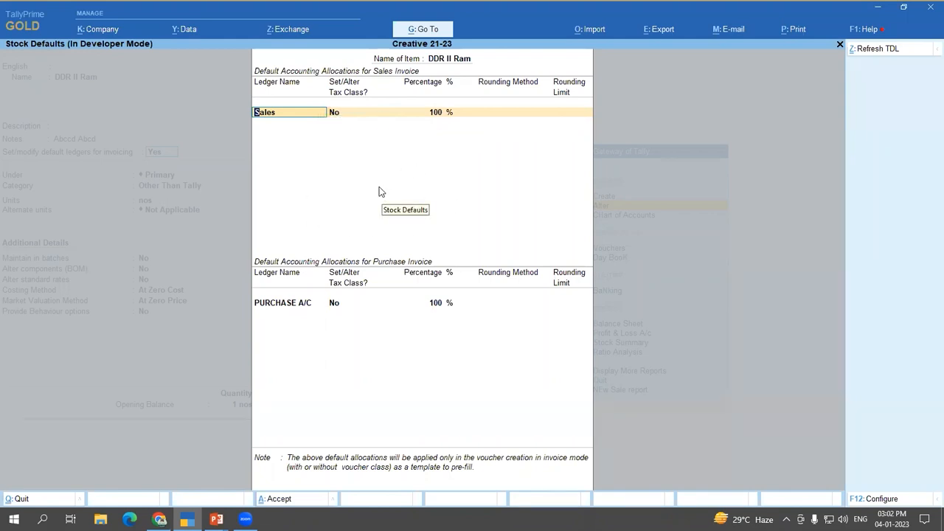
Step: Change the default sales invoice ledger for DDR II Ram to GST SALES
{"action": "key", "text": "Return"}
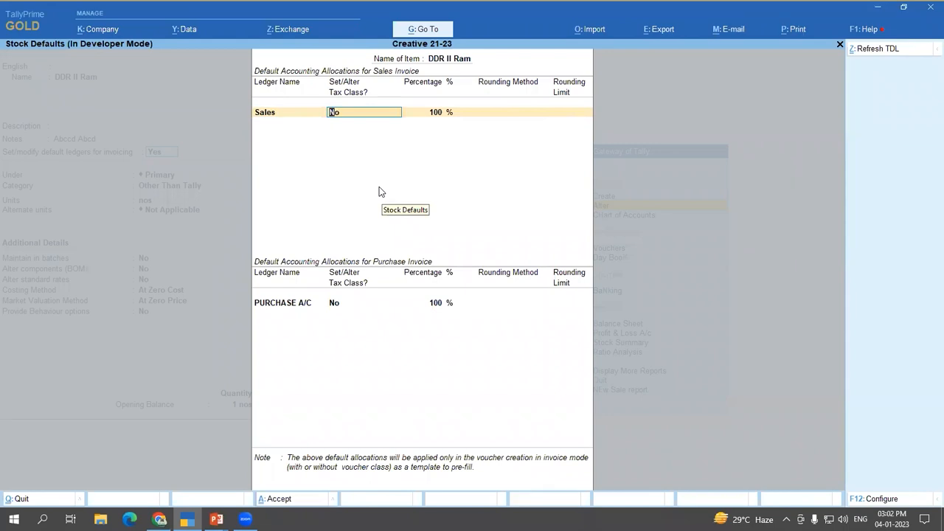
{"action": "key", "text": "BackSpace"}
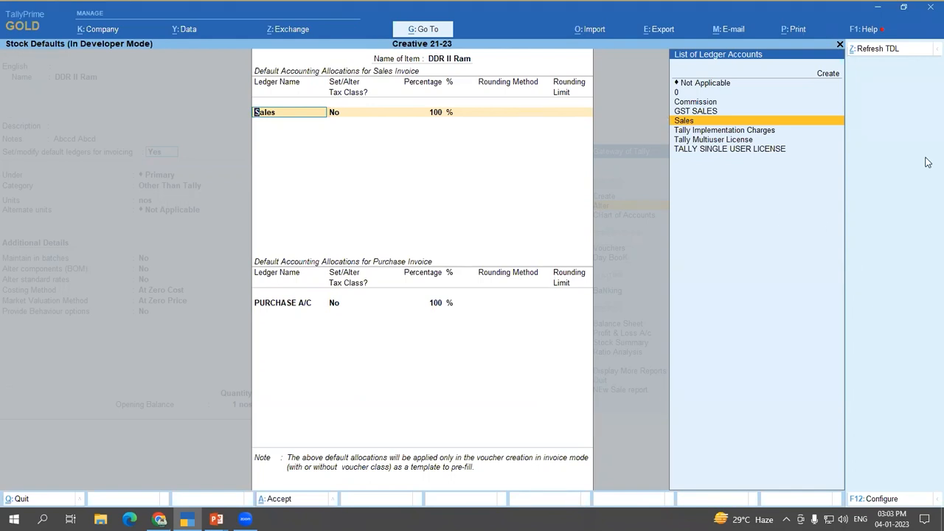
{"action": "key", "text": "Up"}
{"action": "key", "text": "Return"}
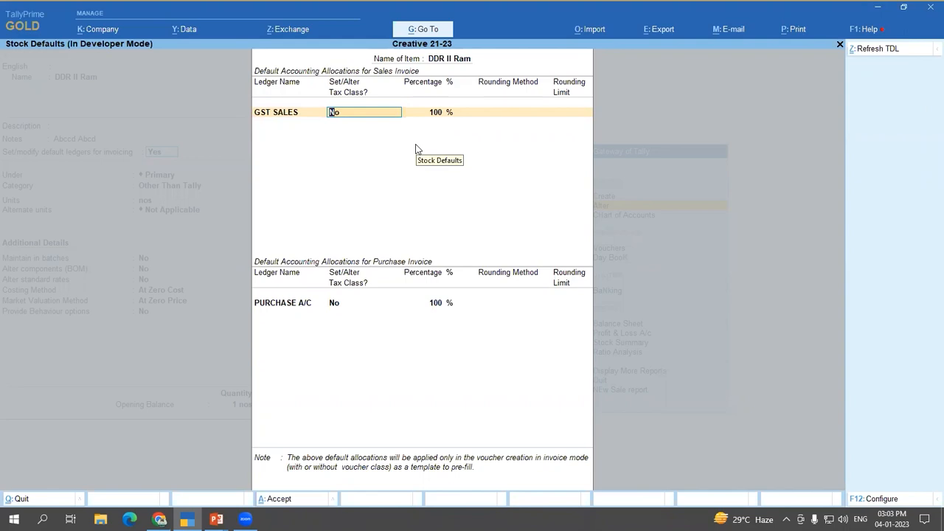
Step: Try the Sales Taxable classification for the GST SALES allocation and return its tax class option to No
{"action": "type", "text": "y"}
{"action": "key", "text": "Return"}
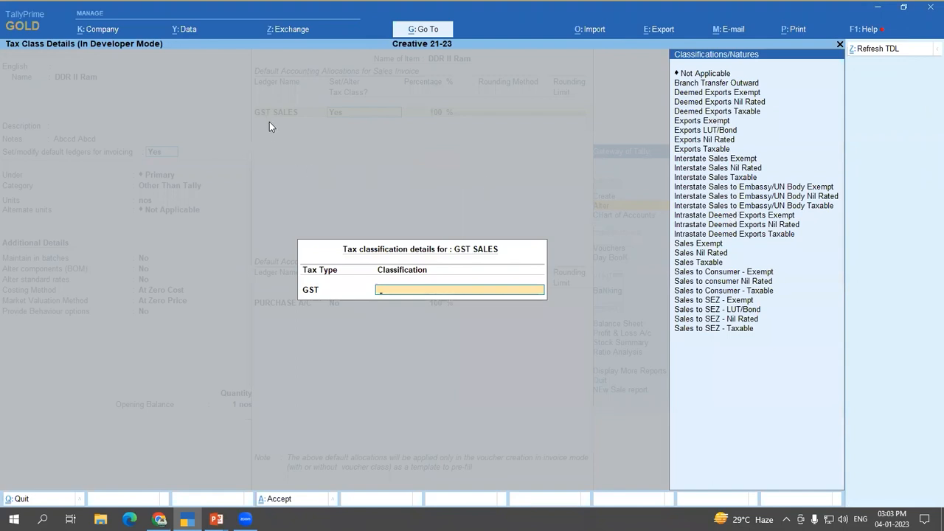
{"action": "left_click", "coordinate": [706, 262]}
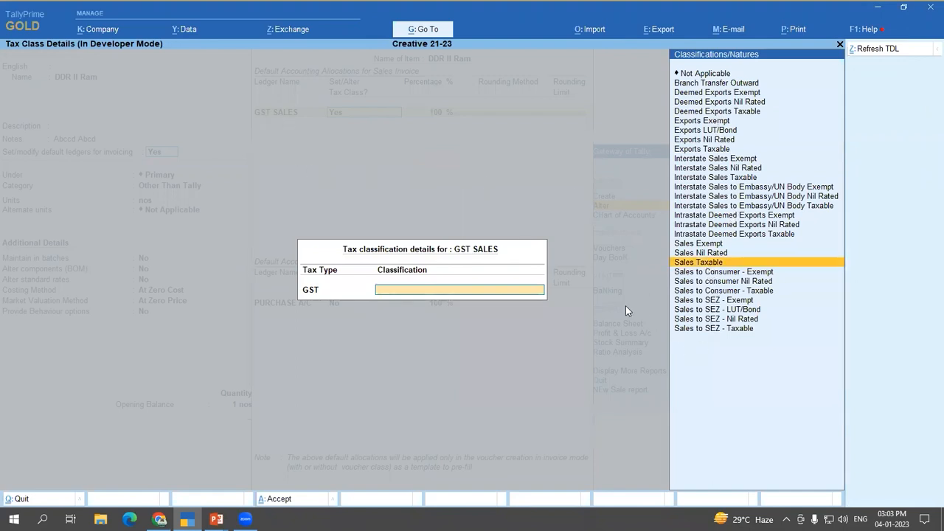
{"action": "key", "text": "Escape"}
{"action": "key", "text": "Escape"}
{"action": "type", "text": "n"}
{"action": "key", "text": "Return"}
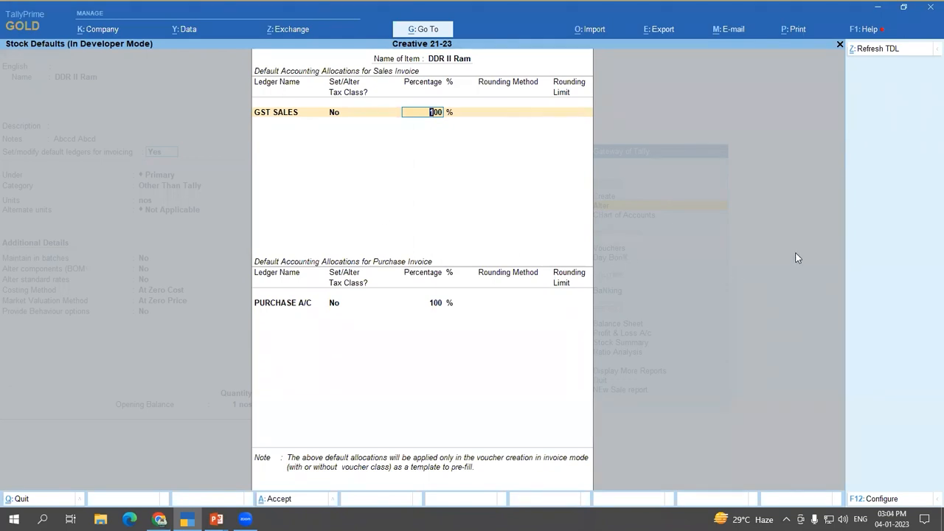
Step: Set the GST SALES allocation to 85% with the rounding method Not Applicable
{"action": "type", "text": "85"}
{"action": "key", "text": "Return"}
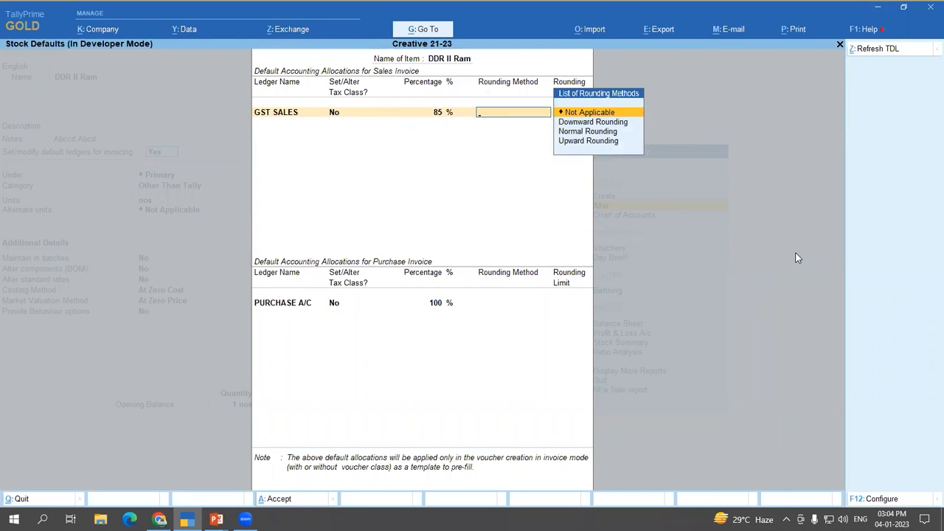
{"action": "key", "text": "Return"}
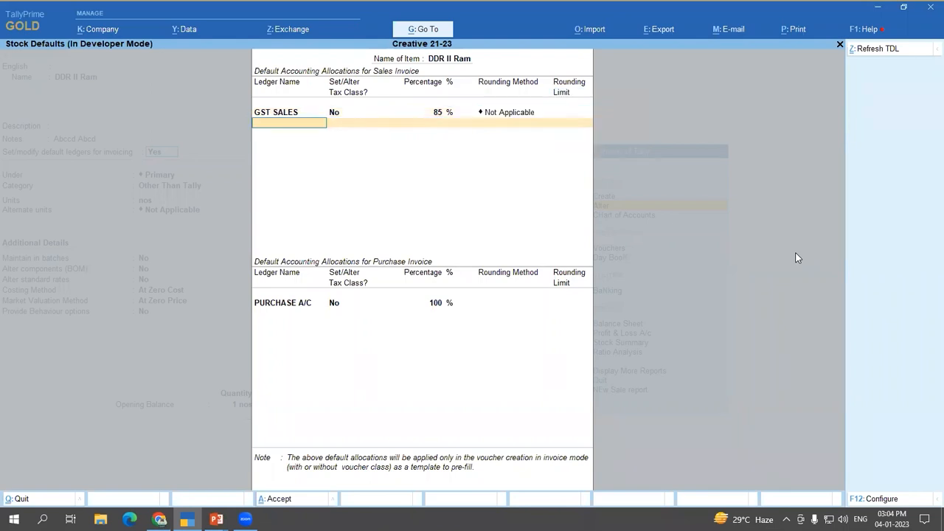
{"action": "key", "text": "Down"}
{"action": "key", "text": "Down"}
{"action": "key", "text": "Down"}
{"action": "key", "text": "Down"}
{"action": "key", "text": "Down"}
{"action": "key", "text": "Down"}
{"action": "key", "text": "Down"}
{"action": "key", "text": "Down"}
{"action": "key", "text": "Down"}
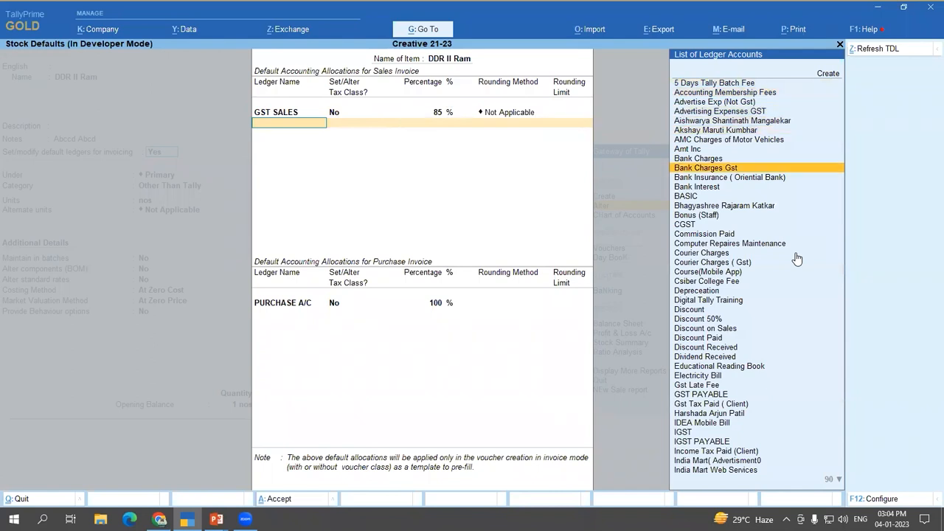
{"action": "type", "text": "Sa"}
{"action": "key", "text": "Down"}
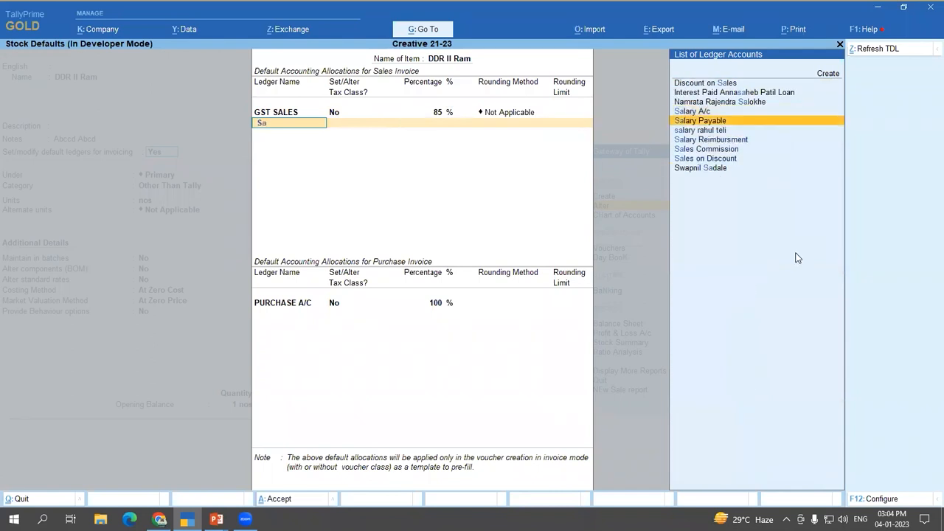
{"action": "key", "text": "Up"}
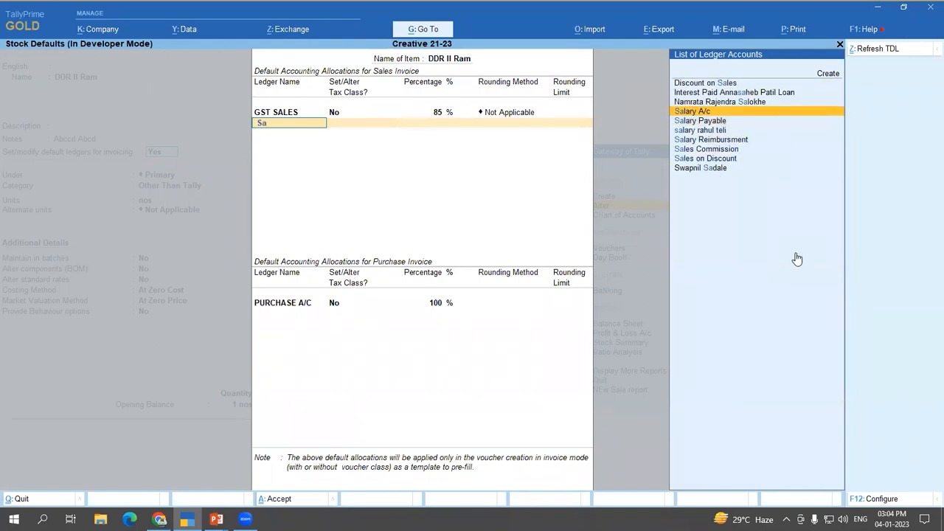
{"action": "key", "text": "BackSpace"}
{"action": "key", "text": "BackSpace"}
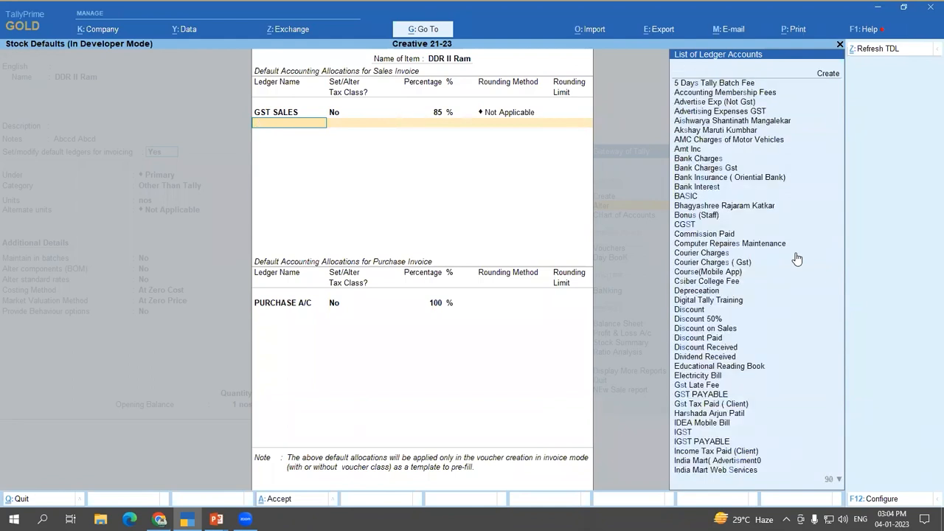
Step: Add CGST as a second sales invoice allocation at 2.5% with the rounding method Not Applicable
{"action": "type", "text": "Gst"}
{"action": "key", "text": "Up"}
{"action": "key", "text": "Up"}
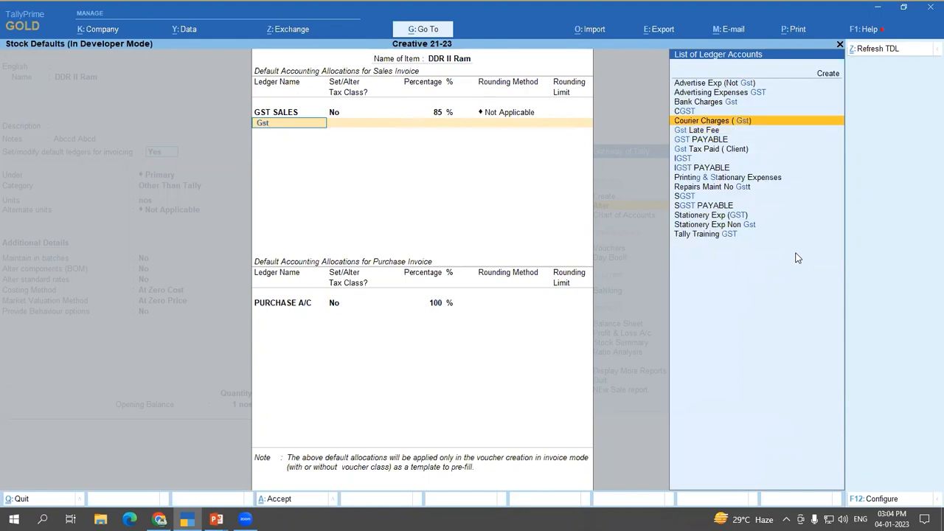
{"action": "key", "text": "Return"}
{"action": "type", "text": "2.5"}
{"action": "key", "text": "Return"}
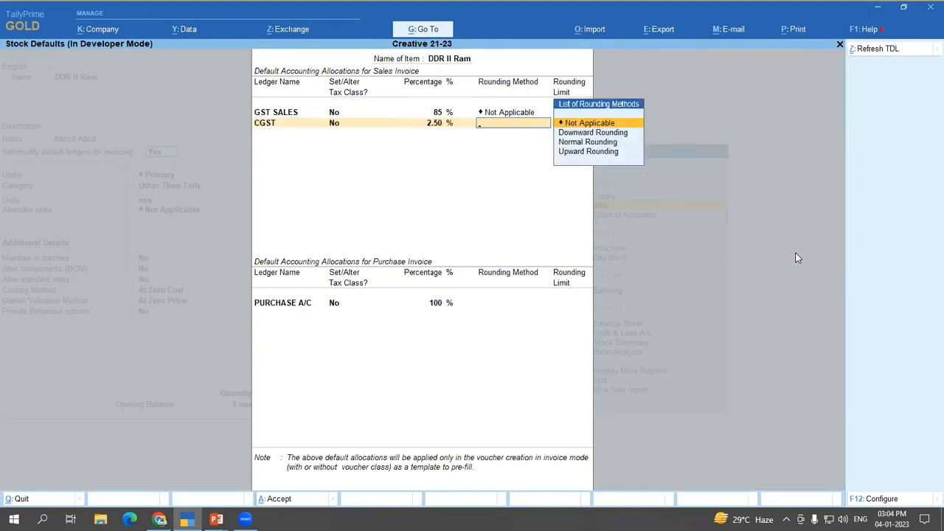
{"action": "key", "text": "Return"}
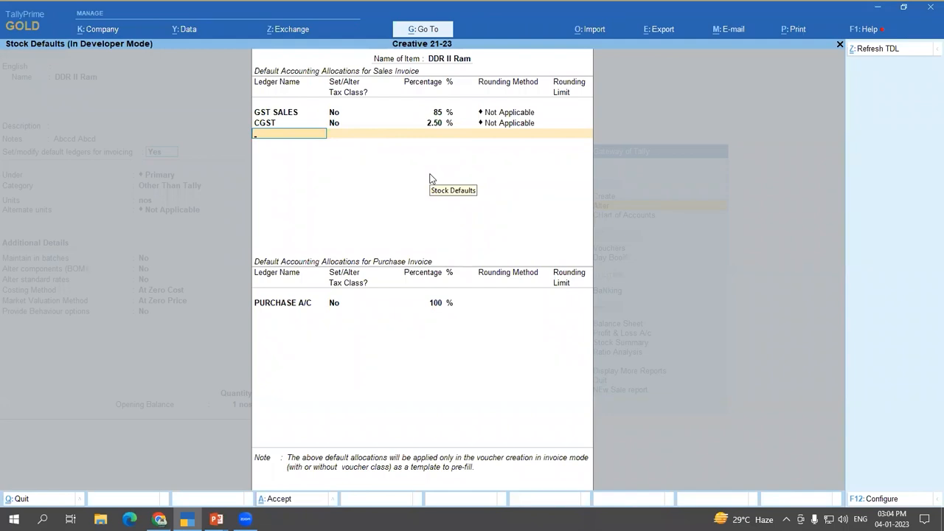
Step: Delete the second sales allocation row and set the GST SALES allocation to 100%
{"action": "key", "text": "BackSpace"}
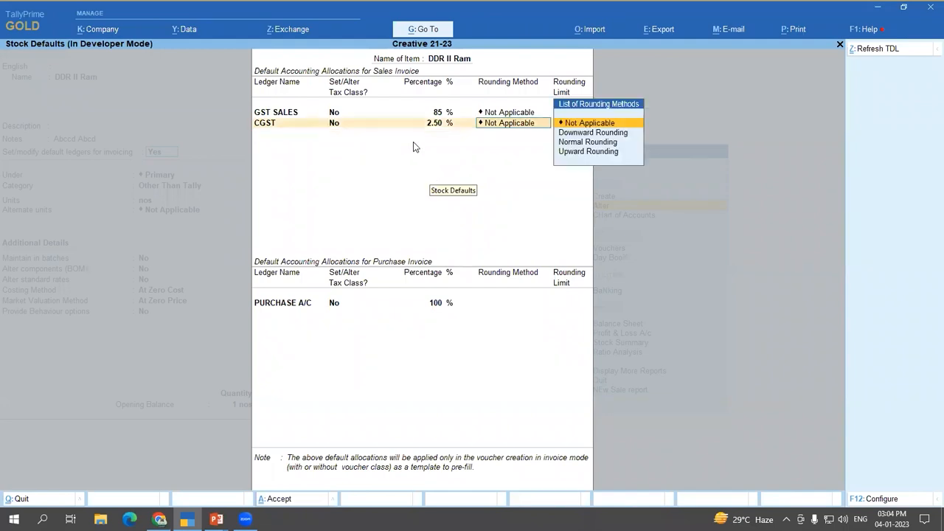
{"action": "key", "text": "BackSpace"}
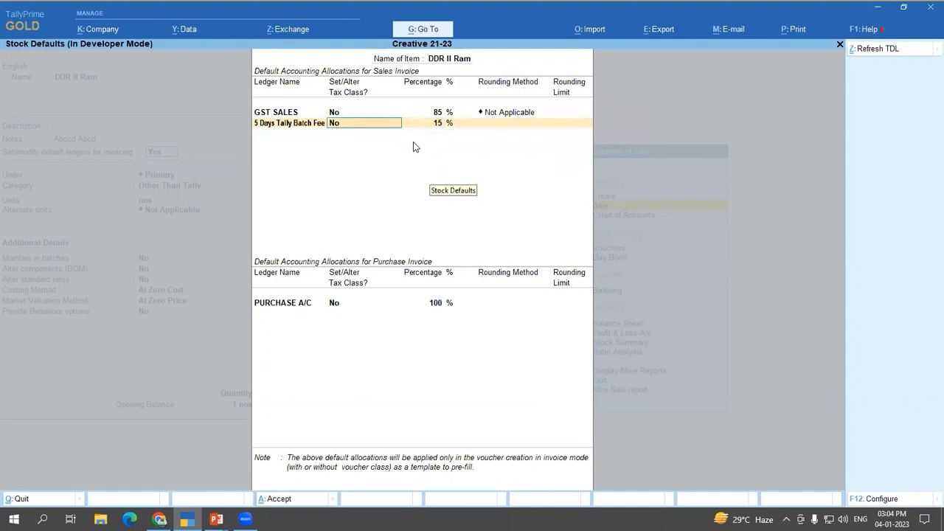
{"action": "key", "text": "ctrl+d"}
{"action": "key", "text": "BackSpace"}
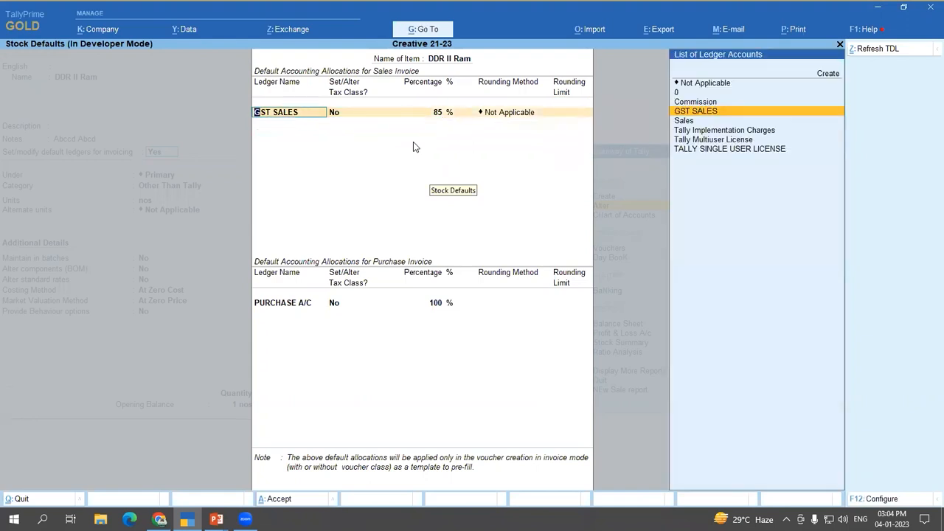
{"action": "key", "text": "Return"}
{"action": "key", "text": "Return"}
{"action": "type", "text": "100"}
{"action": "key", "text": "Return"}
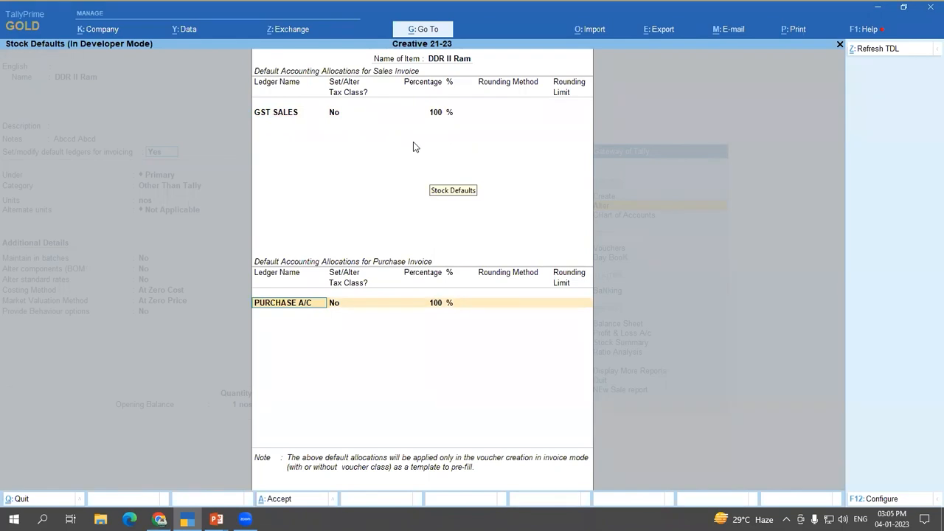
Step: Keep PURCHASE A/C at 100% as the default purchase allocation, save the stock item and return to the Gateway of Tally
{"action": "key", "text": "Return"}
{"action": "key", "text": "Return"}
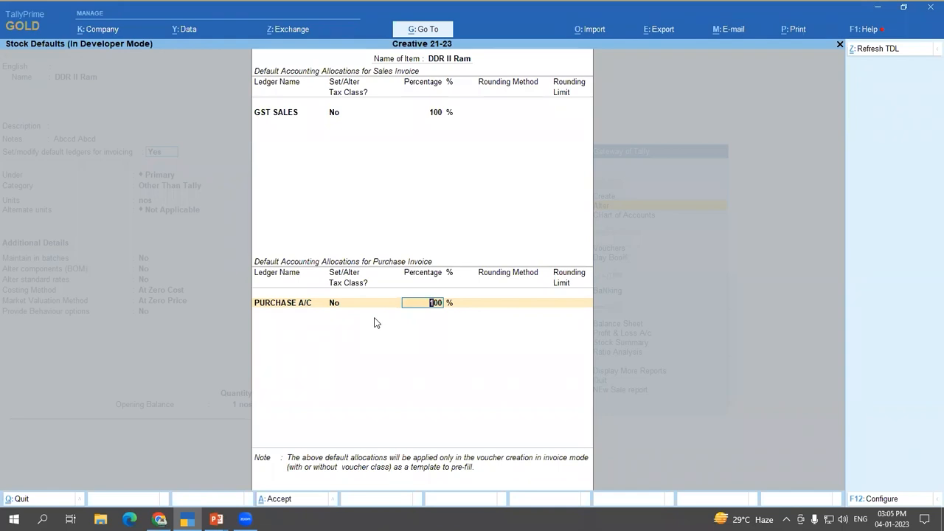
{"action": "key", "text": "Return"}
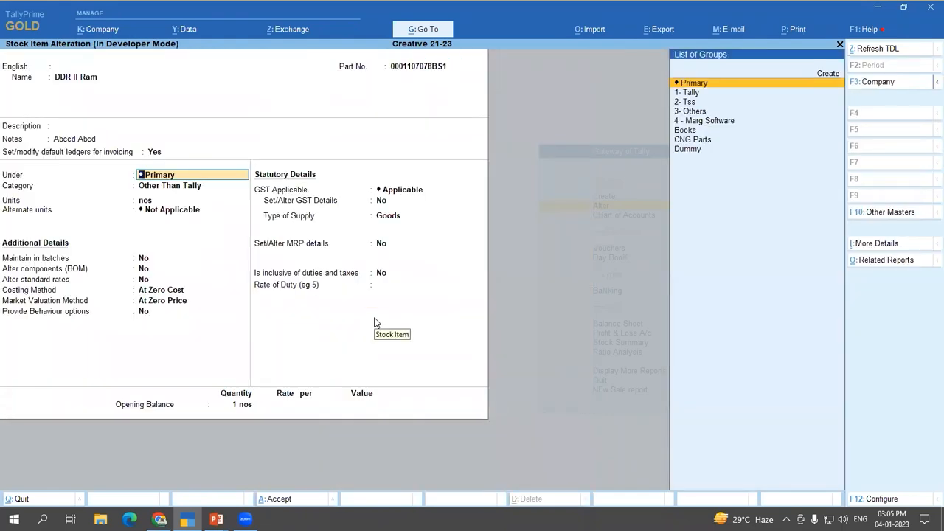
{"action": "key", "text": "ctrl"}
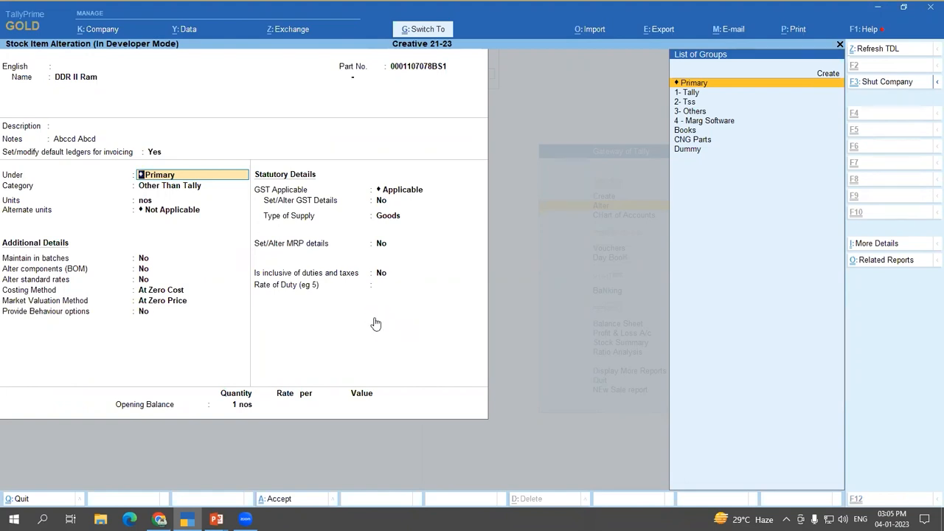
{"action": "key", "text": "Escape"}
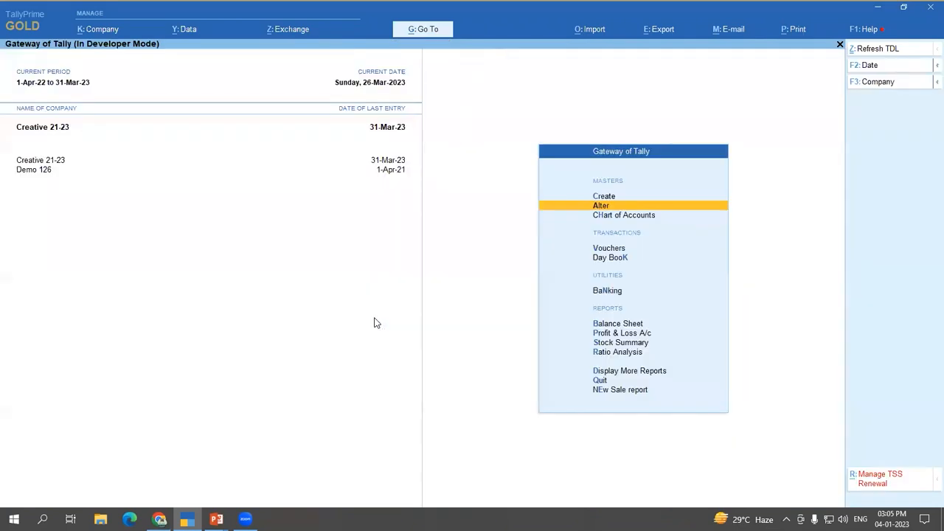
Step: Start a new voucher of type Sales with the default class and cost centre options
{"action": "key", "text": "v"}
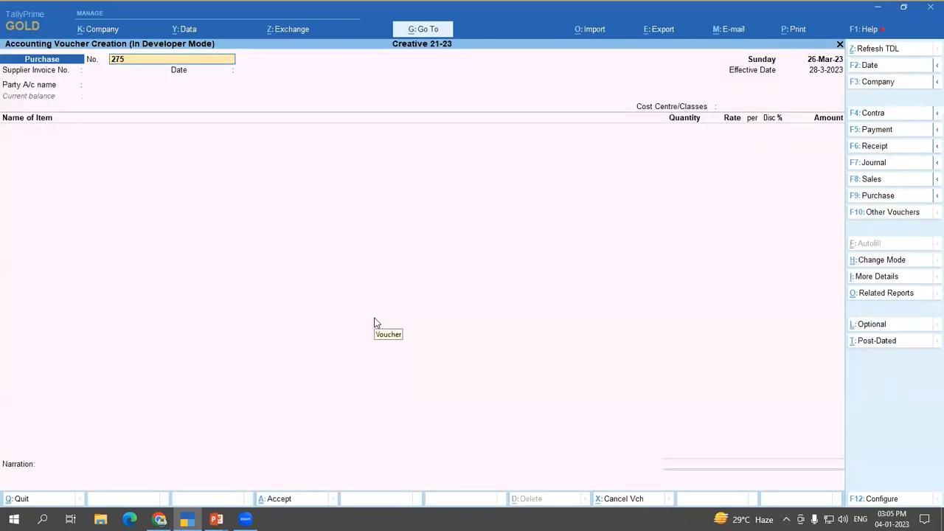
{"action": "key", "text": "F8"}
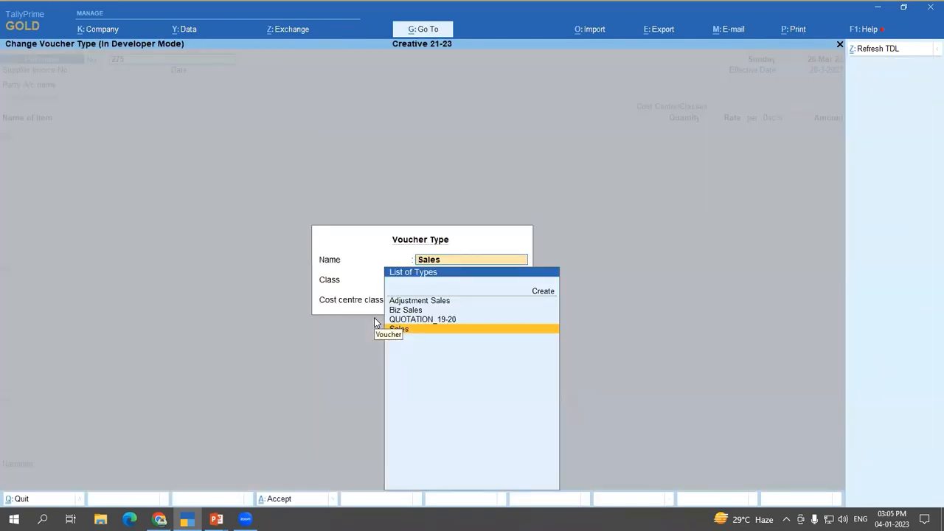
{"action": "key", "text": "Return"}
{"action": "key", "text": "Return"}
{"action": "key", "text": "Return"}
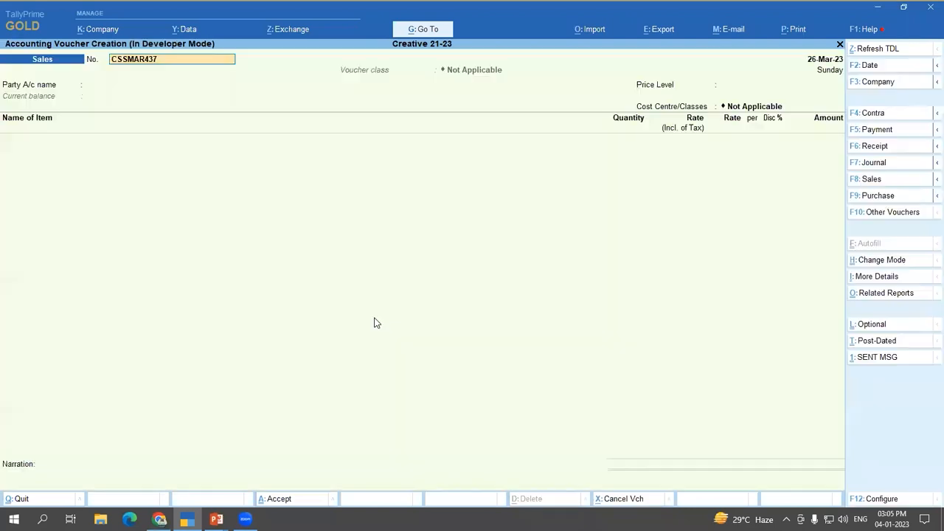
Step: Set Cash as the party account, accept the dispatch and party details, and leave the price level as Not Applicable
{"action": "key", "text": "Return"}
{"action": "type", "text": "Cas"}
{"action": "key", "text": "Down"}
{"action": "key", "text": "Down"}
{"action": "key", "text": "Return"}
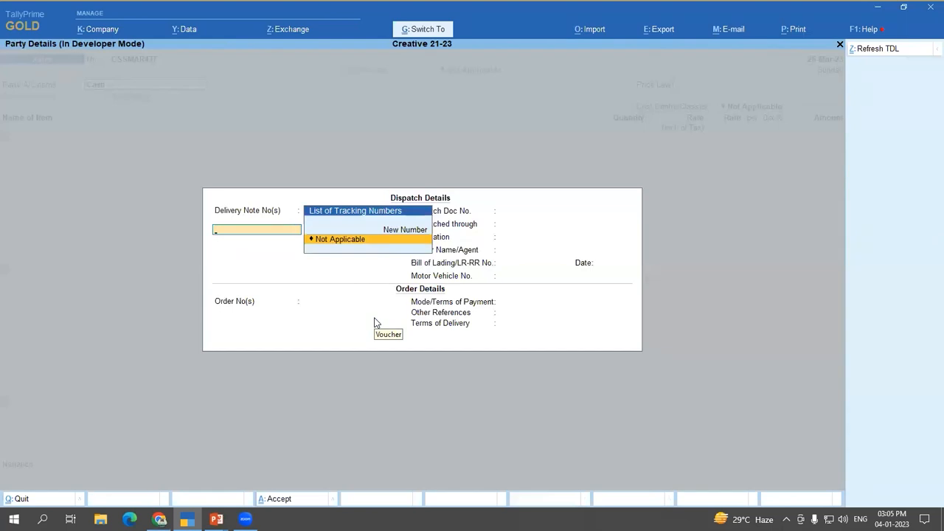
{"action": "key", "text": "ctrl+a"}
{"action": "key", "text": "ctrl+a"}
{"action": "key", "text": "Return"}
{"action": "key", "text": "Return"}
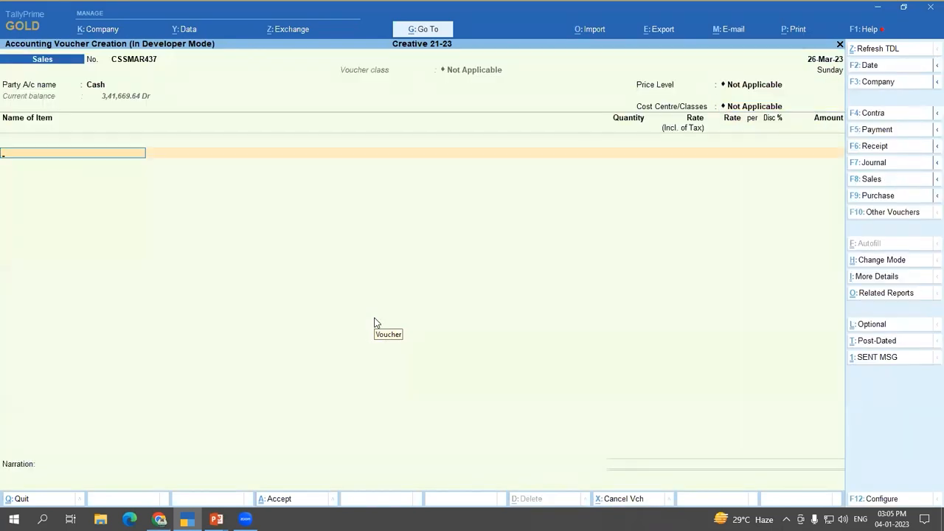
Step: Add the stock item DDR II Ram to the sales voucher with no tracking or order number and a quantity of 1 nos
{"action": "type", "text": "Ddr"}
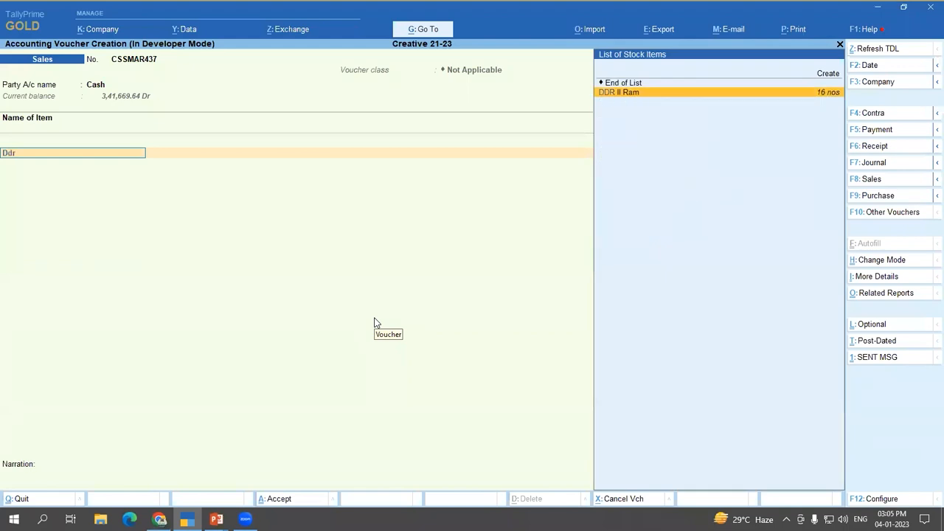
{"action": "key", "text": "Return"}
{"action": "key", "text": "Return"}
{"action": "key", "text": "Return"}
{"action": "key", "text": "Return"}
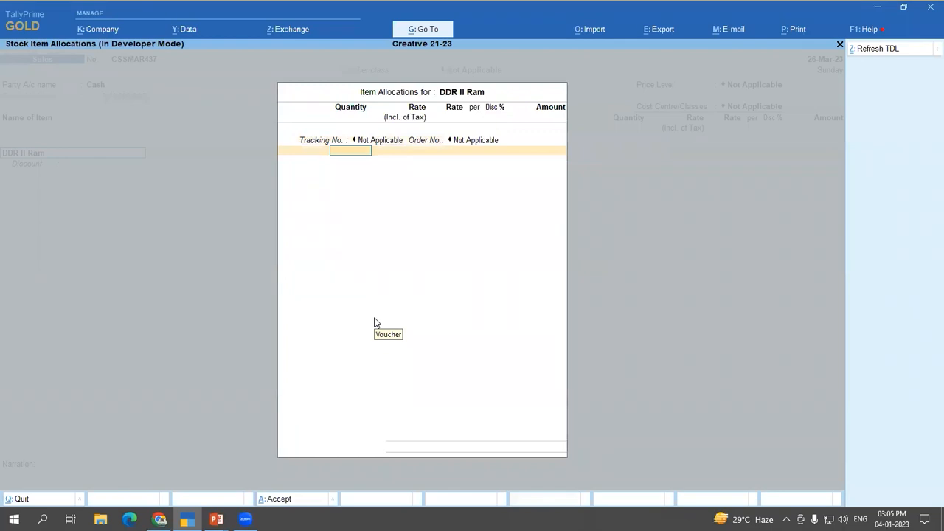
{"action": "key", "text": "Return"}
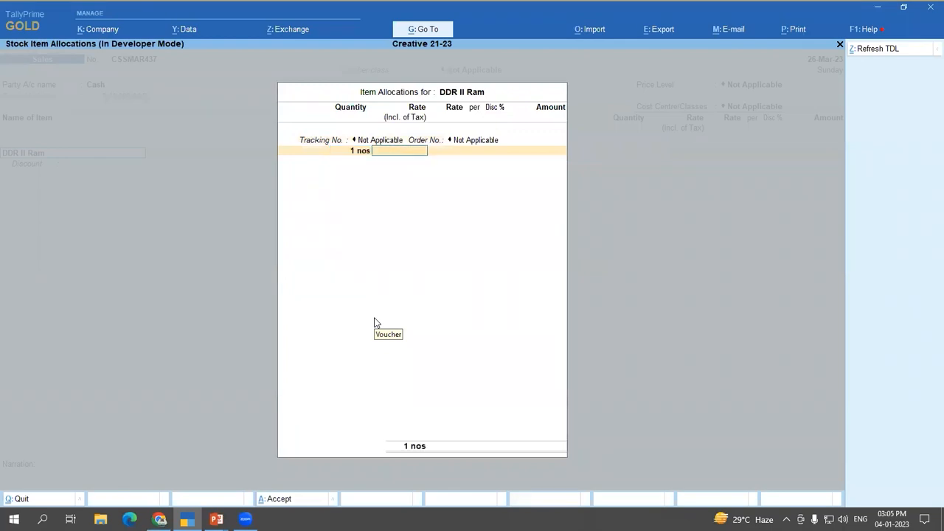
Step: Set the item's rate to 2,000 per nos, leaving the tax-inclusive rate and discount empty, and accept the item allocation
{"action": "type", "text": "2000"}
{"action": "key", "text": "Return"}
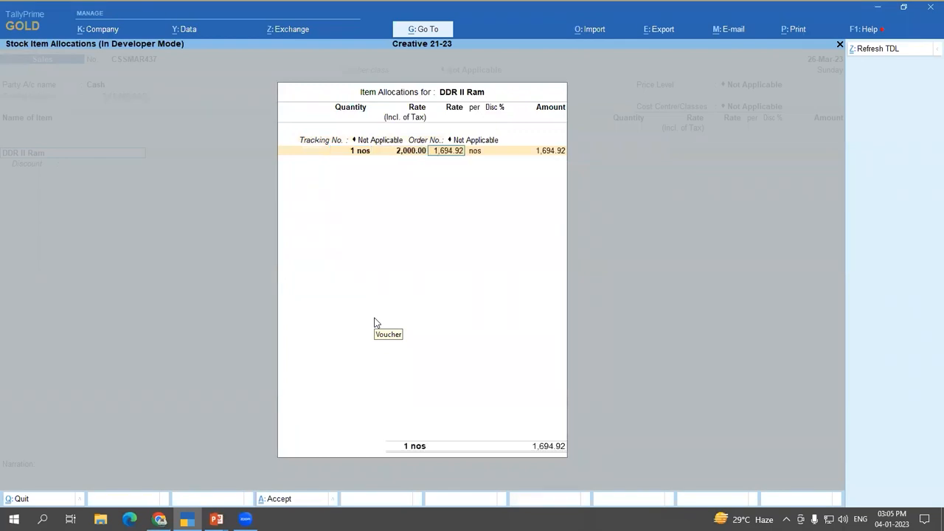
{"action": "key", "text": "BackSpace"}
{"action": "key", "text": "BackSpace"}
{"action": "key", "text": "Return"}
{"action": "type", "text": "2,000"}
{"action": "key", "text": "Return"}
{"action": "key", "text": "Return"}
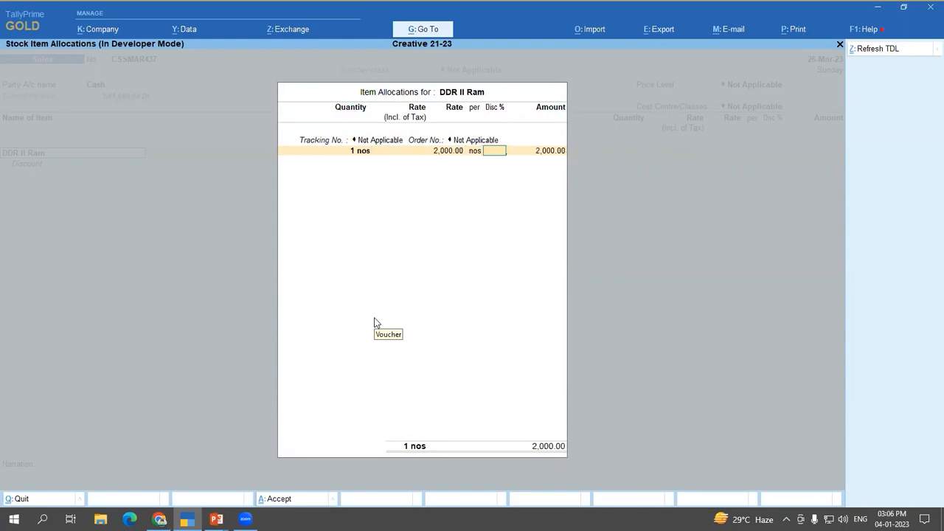
{"action": "key", "text": "Return"}
{"action": "key", "text": "Return"}
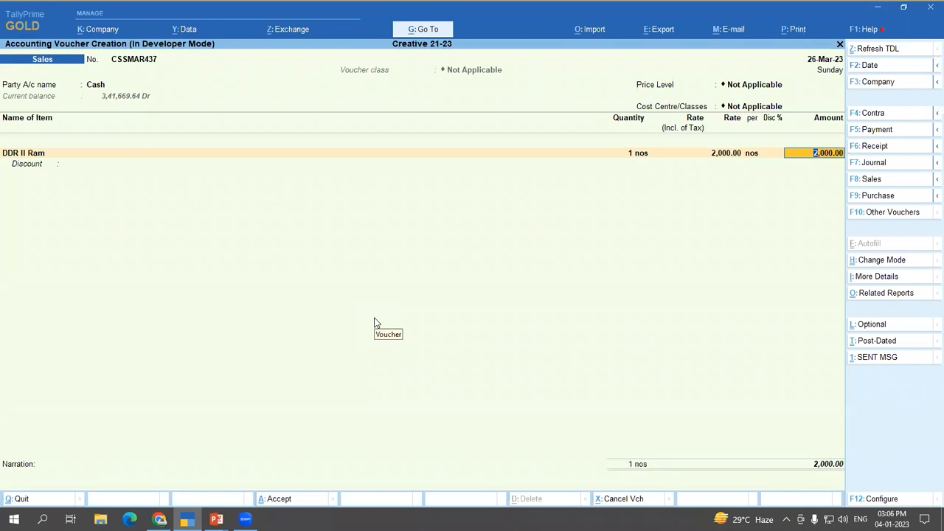
Step: Accept GST SALES as the sales ledger for 2,000.00 in the accounting details and save the sales voucher
{"action": "key", "text": "Return"}
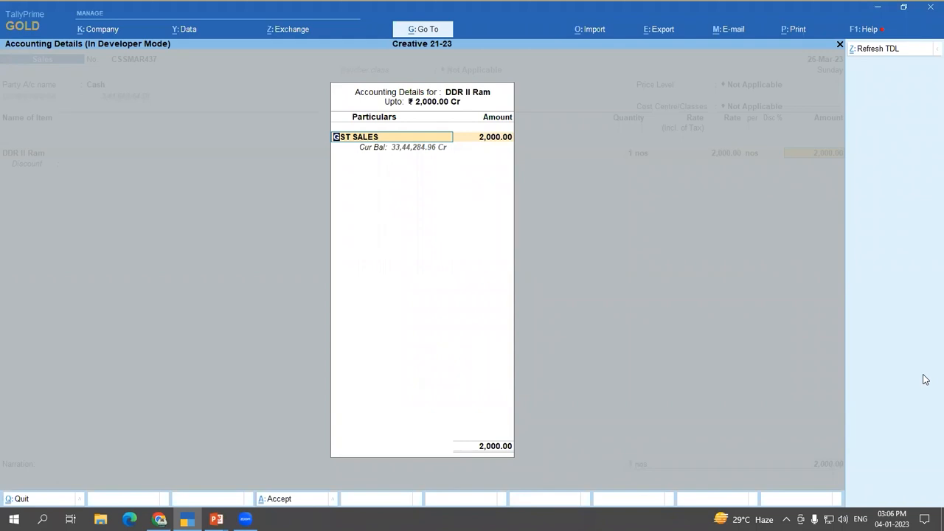
{"action": "key", "text": "Return"}
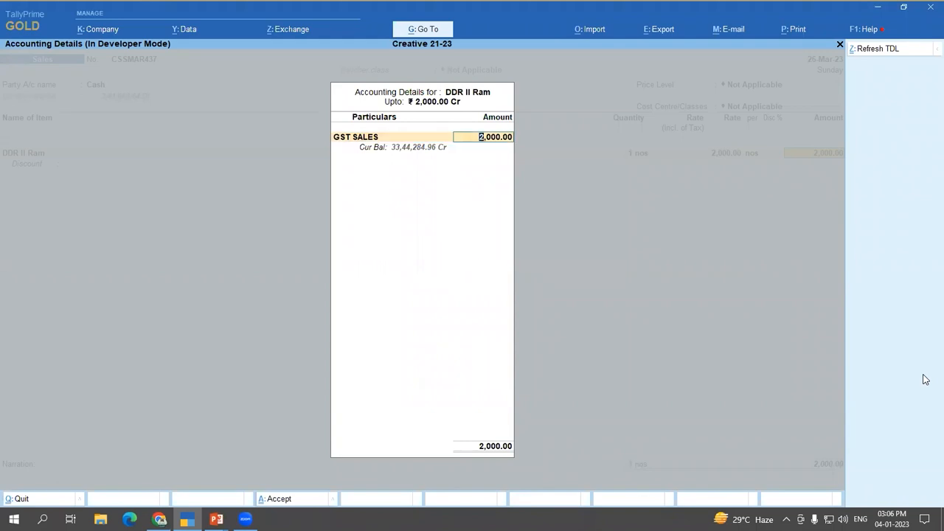
{"action": "key", "text": "Return"}
{"action": "key", "text": "Return"}
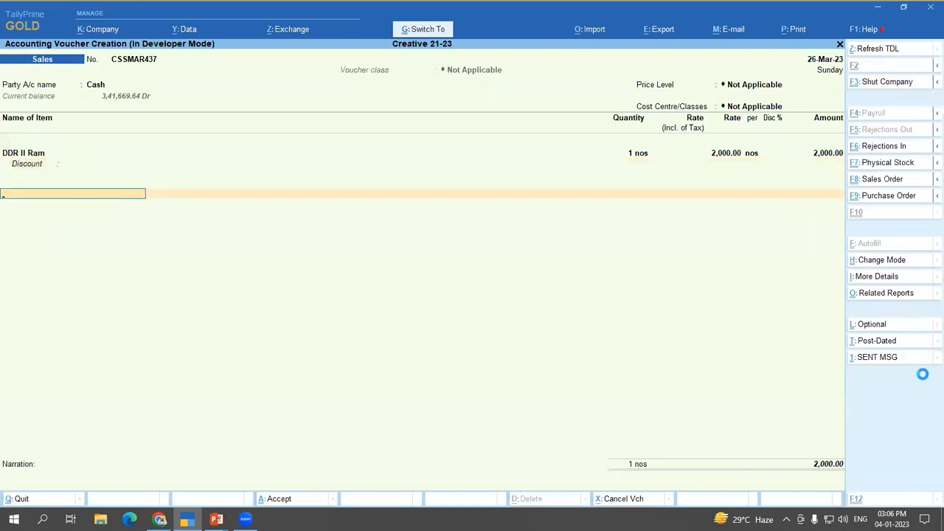
{"action": "key", "text": "ctrl+a"}
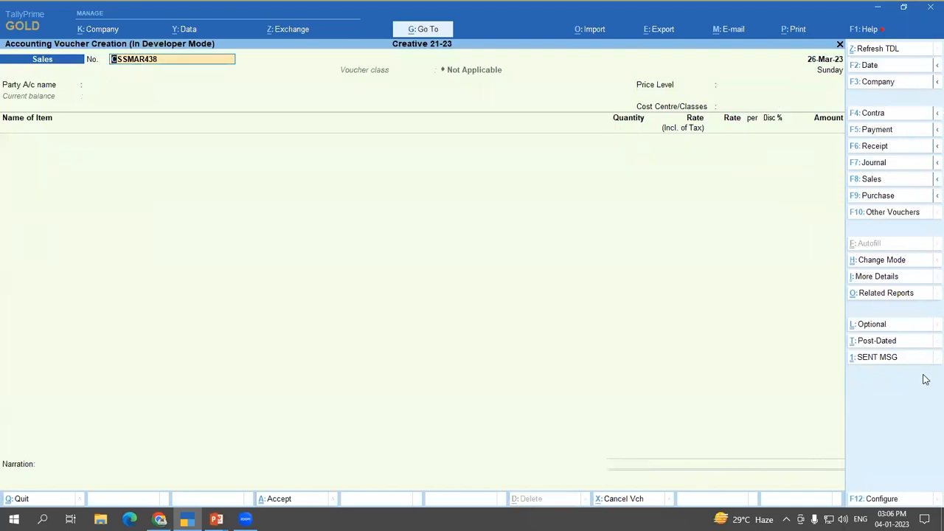
Step: Switch to a new voucher of type Purchase and leave the supplier invoice number and date empty
{"action": "key", "text": "Return"}
{"action": "key", "text": "F9"}
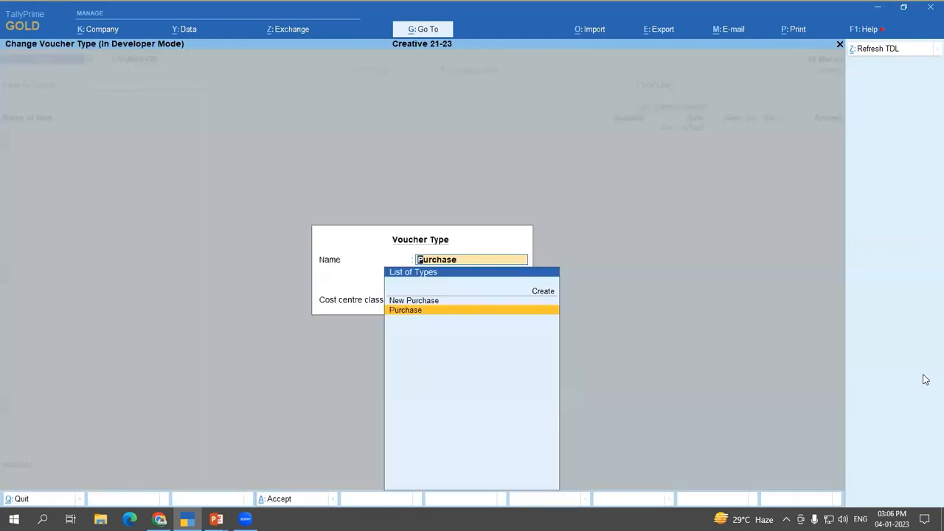
{"action": "key", "text": "Return"}
{"action": "key", "text": "Return"}
{"action": "key", "text": "Return"}
{"action": "key", "text": "Return"}
{"action": "key", "text": "Return"}
Step: Set Cash as the party account, accept the party details and keep the cost centre class as Not Applicable
{"action": "type", "text": "Cas"}
{"action": "key", "text": "Down"}
{"action": "key", "text": "Down"}
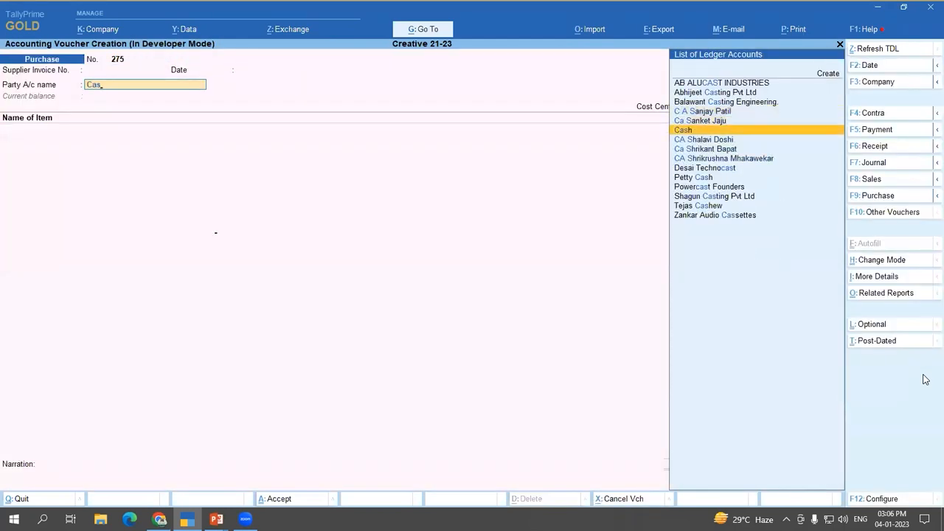
{"action": "key", "text": "Return"}
{"action": "key", "text": "ctrl+a"}
{"action": "key", "text": "ctrl+a"}
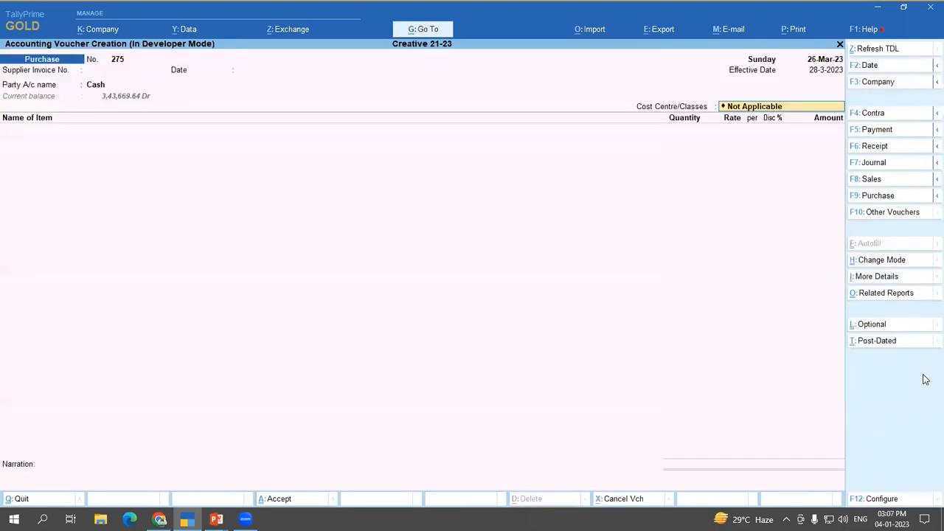
Step: Add the stock item DDR II Ram to the purchase voucher with no tracking or order number
{"action": "type", "text": "DDR II Ram"}
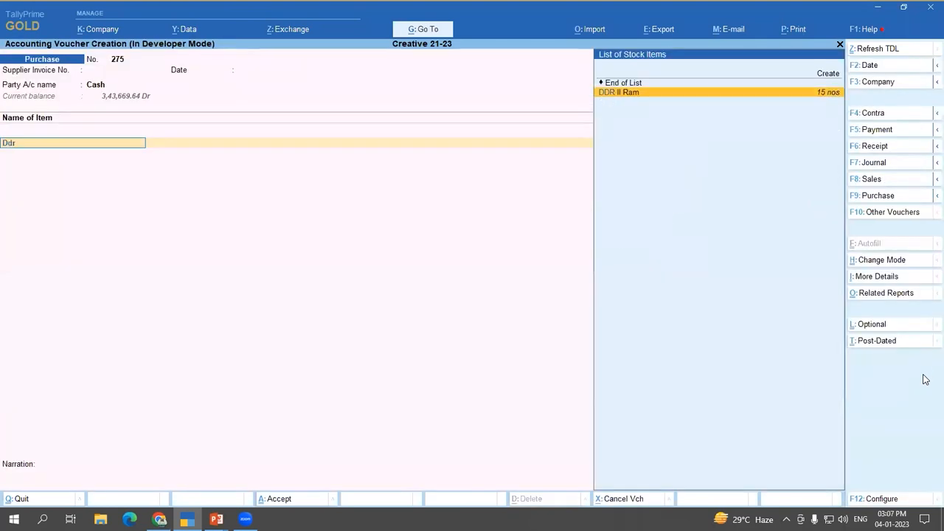
{"action": "key", "text": "Return"}
{"action": "key", "text": "Return"}
{"action": "key", "text": "Return"}
{"action": "key", "text": "Return"}
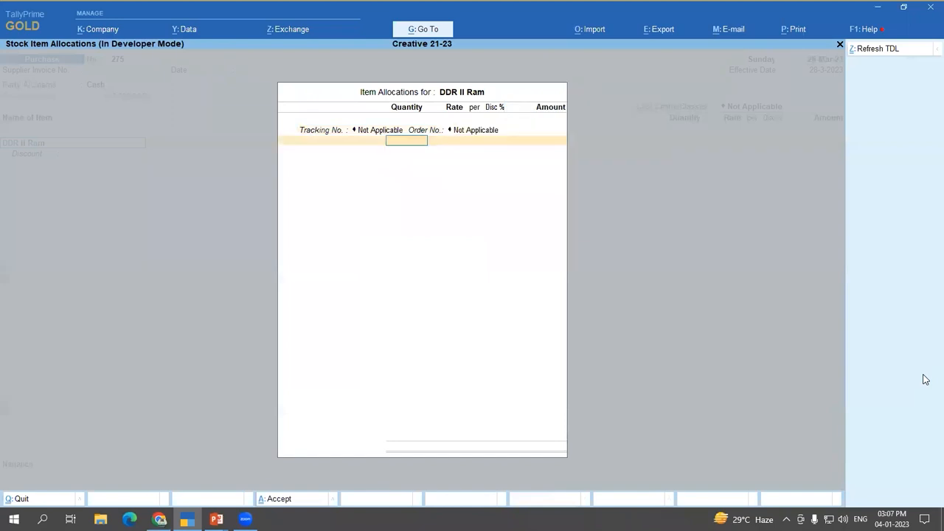
Step: Allocate 1 nos at a rate of 500 and open the item's accounting details to check the default purchase ledger
{"action": "type", "text": "1"}
{"action": "key", "text": "Return"}
{"action": "key", "text": "Return"}
{"action": "key", "text": "Return"}
{"action": "key", "text": "Return"}
{"action": "key", "text": "Return"}
{"action": "key", "text": "Return"}
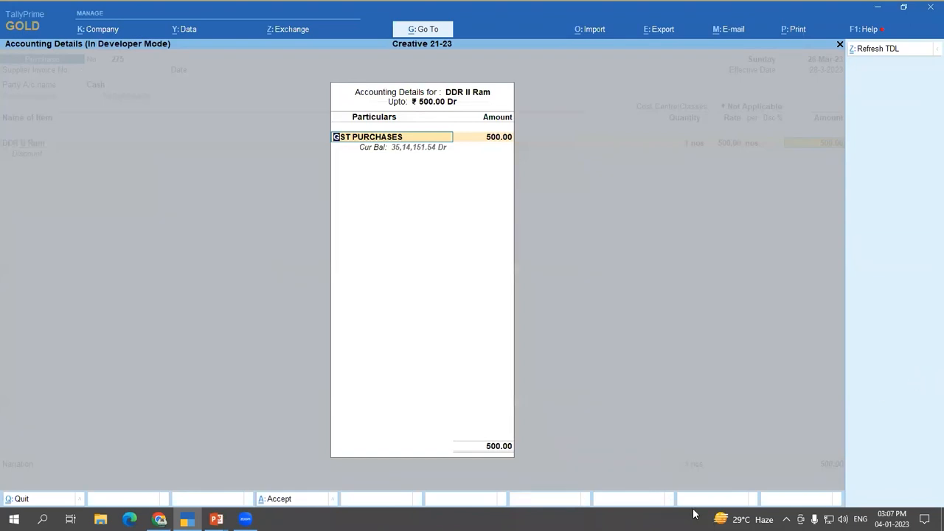
Step: Discard the unsaved purchase voucher and return to the Gateway of Tally
{"action": "key", "text": "Escape"}
{"action": "key", "text": "Return"}
{"action": "key", "text": "Escape"}
{"action": "key", "text": "Return"}
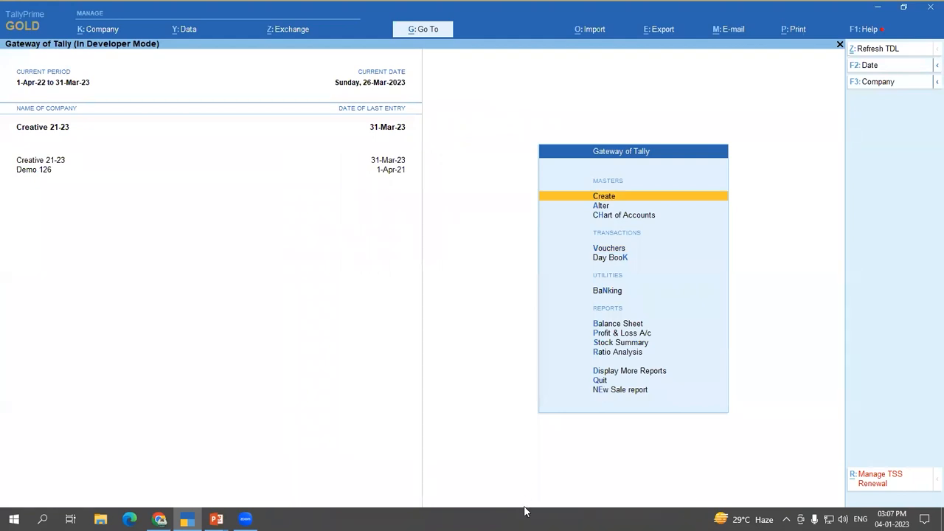
Step: Look through the list of stock items available for alteration and return to the Gateway of Tally
{"action": "key", "text": "Down"}
{"action": "key", "text": "Down"}
{"action": "key", "text": "Up"}
{"action": "key", "text": "Return"}
{"action": "key", "text": "Down"}
{"action": "key", "text": "Down"}
{"action": "key", "text": "Down"}
{"action": "key", "text": "Down"}
{"action": "key", "text": "Down"}
{"action": "key", "text": "Down"}
{"action": "key", "text": "Down"}
{"action": "key", "text": "Down"}
{"action": "key", "text": "Return"}
{"action": "key", "text": "Down"}
{"action": "key", "text": "Down"}
{"action": "key", "text": "Down"}
{"action": "key", "text": "Down"}
{"action": "key", "text": "Down"}
{"action": "key", "text": "Down"}
{"action": "key", "text": "Down"}
{"action": "key", "text": "Down"}
{"action": "key", "text": "Down"}
{"action": "key", "text": "Down"}
{"action": "key", "text": "Down"}
{"action": "key", "text": "Down"}
{"action": "key", "text": "Down"}
{"action": "key", "text": "Down"}
{"action": "key", "text": "Down"}
{"action": "key", "text": "Down"}
{"action": "key", "text": "Down"}
{"action": "key", "text": "Down"}
{"action": "key", "text": "Down"}
{"action": "key", "text": "Down"}
{"action": "key", "text": "Down"}
{"action": "key", "text": "Down"}
{"action": "key", "text": "Down"}
{"action": "key", "text": "Down"}
{"action": "key", "text": "Down"}
{"action": "key", "text": "Down"}
{"action": "key", "text": "Down"}
{"action": "key", "text": "Down"}
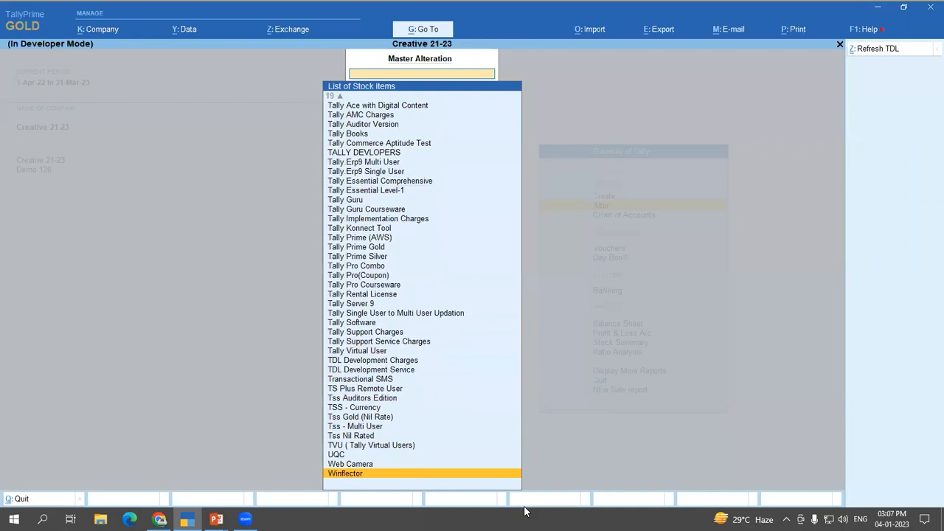
{"action": "key", "text": "Up"}
{"action": "key", "text": "Up"}
{"action": "key", "text": "Up"}
{"action": "key", "text": "Up"}
{"action": "key", "text": "Up"}
{"action": "key", "text": "Up"}
{"action": "key", "text": "Up"}
{"action": "key", "text": "Up"}
{"action": "key", "text": "Up"}
{"action": "key", "text": "Up"}
{"action": "key", "text": "Up"}
{"action": "key", "text": "Up"}
{"action": "key", "text": "Up"}
{"action": "key", "text": "Up"}
{"action": "key", "text": "Up"}
{"action": "key", "text": "Up"}
{"action": "key", "text": "Up"}
{"action": "key", "text": "Up"}
{"action": "key", "text": "Up"}
{"action": "key", "text": "Up"}
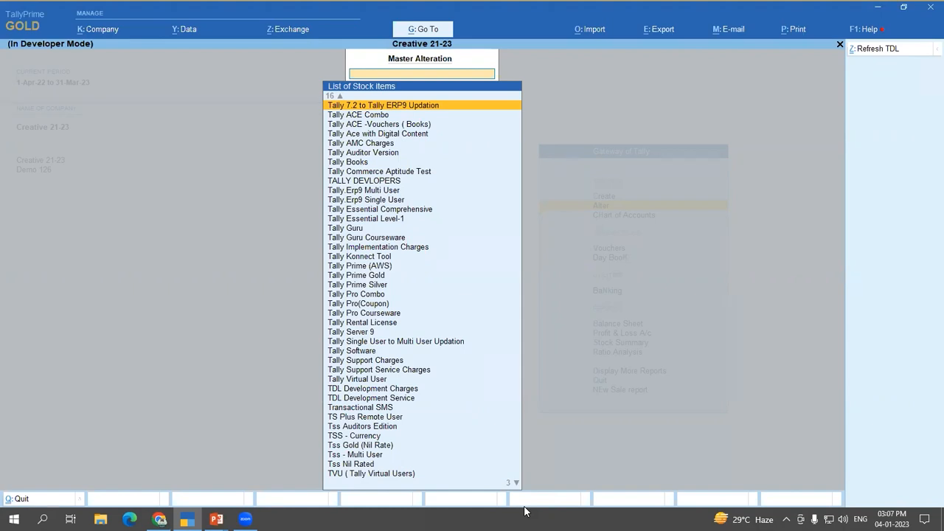
{"action": "key", "text": "Escape"}
{"action": "key", "text": "Escape"}
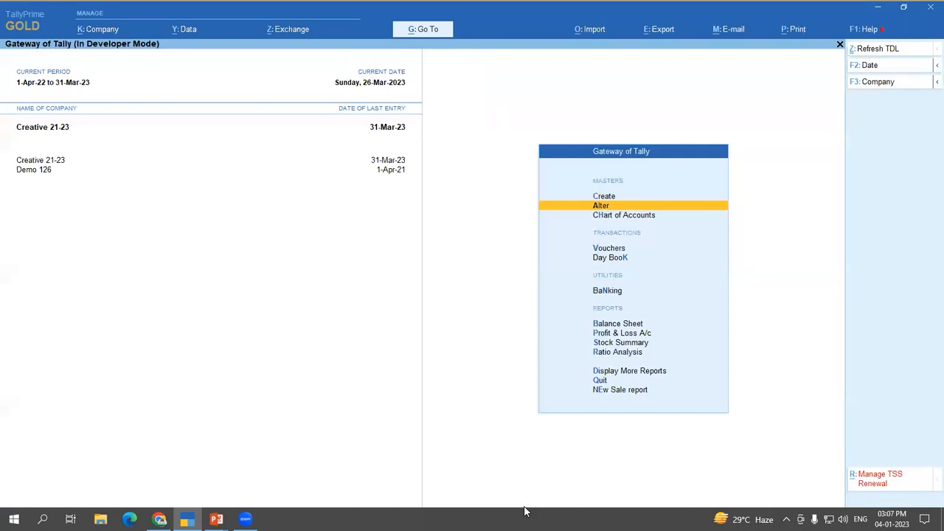
{"action": "key", "text": "Return"}
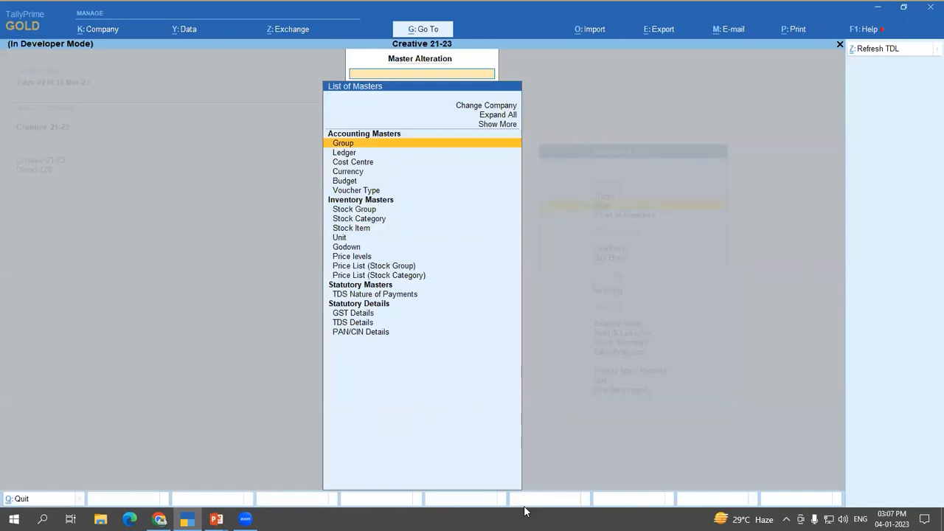
{"action": "key", "text": "Escape"}
{"action": "key", "text": "Up"}
{"action": "key", "text": "Return"}
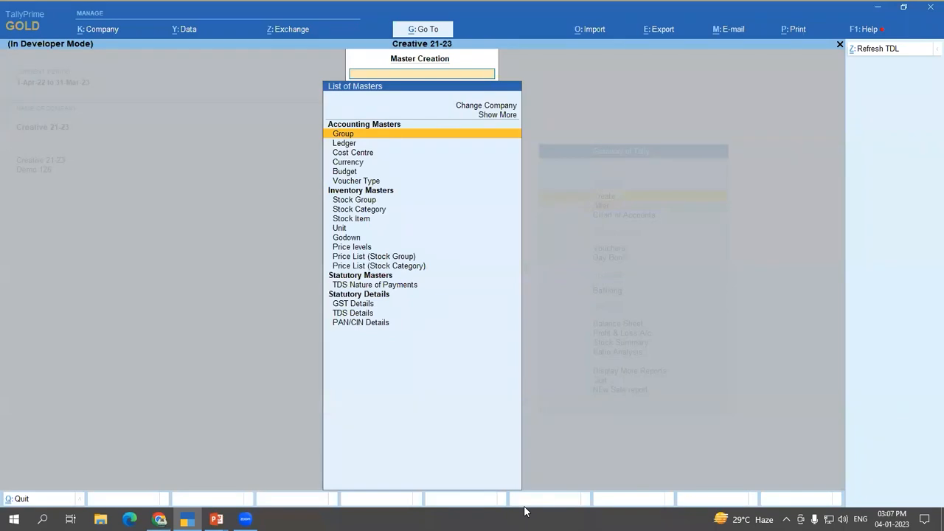
{"action": "key", "text": "Escape"}
{"action": "key", "text": "Down"}
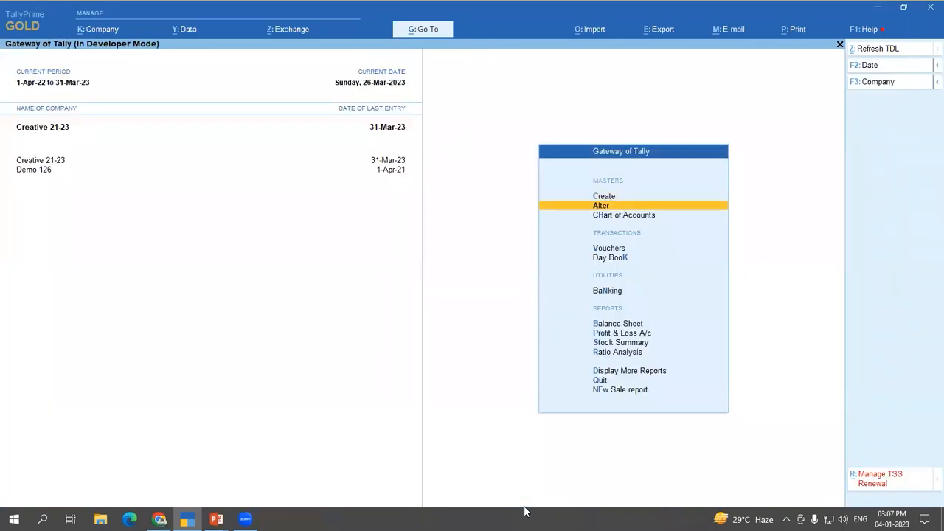
Step: Expand the list of masters for alteration to show more entries and locate Copy Allocation Details under Inventory Masters
{"action": "key", "text": "Return"}
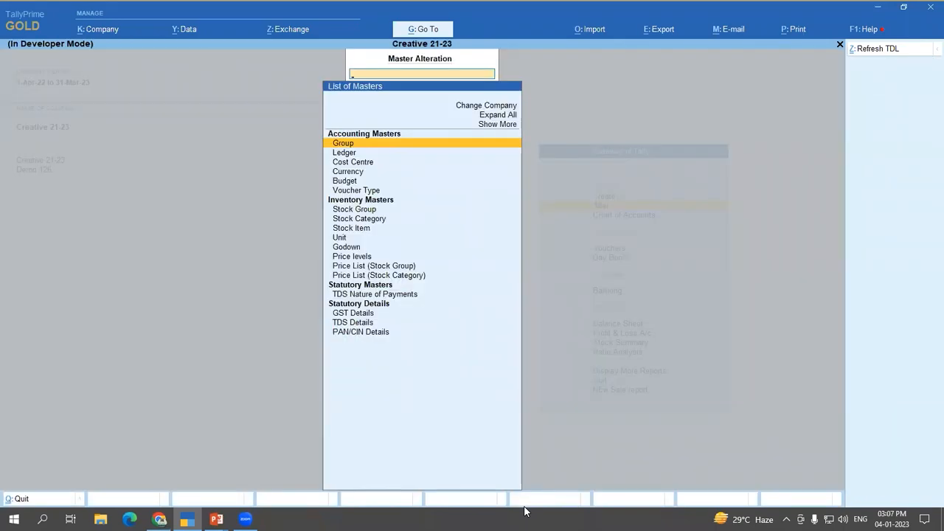
{"action": "key", "text": "Up"}
{"action": "key", "text": "Return"}
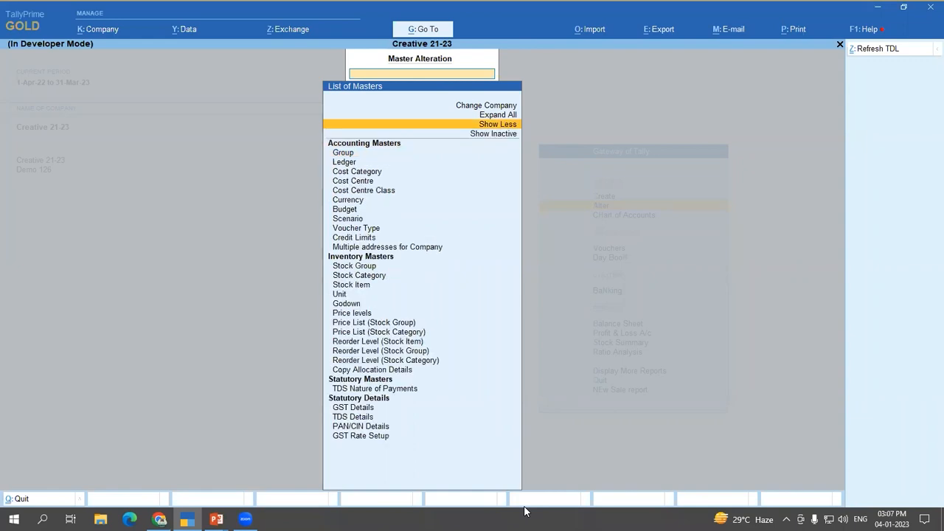
{"action": "key", "text": "Down"}
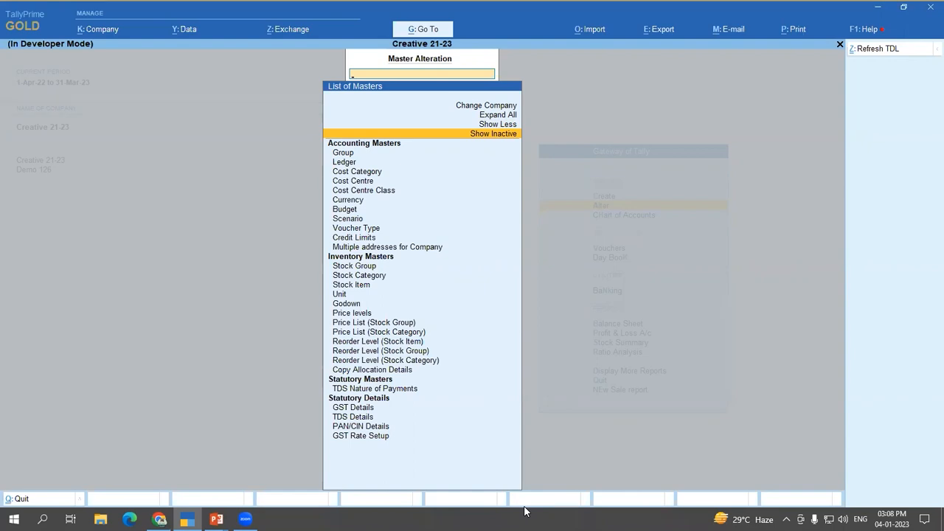
{"action": "key", "text": "Down"}
{"action": "key", "text": "Down"}
{"action": "key", "text": "Down"}
{"action": "key", "text": "Down"}
{"action": "key", "text": "Down"}
{"action": "key", "text": "Down"}
{"action": "key", "text": "Down"}
{"action": "key", "text": "Down"}
{"action": "key", "text": "Down"}
{"action": "key", "text": "Down"}
{"action": "key", "text": "Down"}
{"action": "key", "text": "Down"}
{"action": "key", "text": "Down"}
{"action": "key", "text": "Down"}
{"action": "key", "text": "Down"}
{"action": "key", "text": "Down"}
{"action": "key", "text": "Down"}
{"action": "key", "text": "Down"}
{"action": "key", "text": "Down"}
{"action": "key", "text": "Down"}
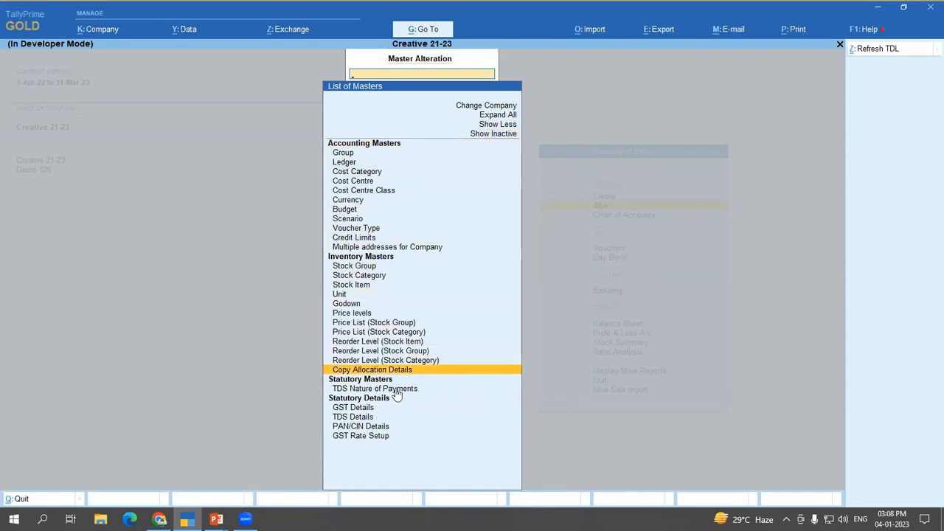
Step: Reopen the list of masters for alteration, show more entries and open Copy Allocation Details under Inventory Masters
{"action": "key", "text": "Escape"}
{"action": "key", "text": "Return"}
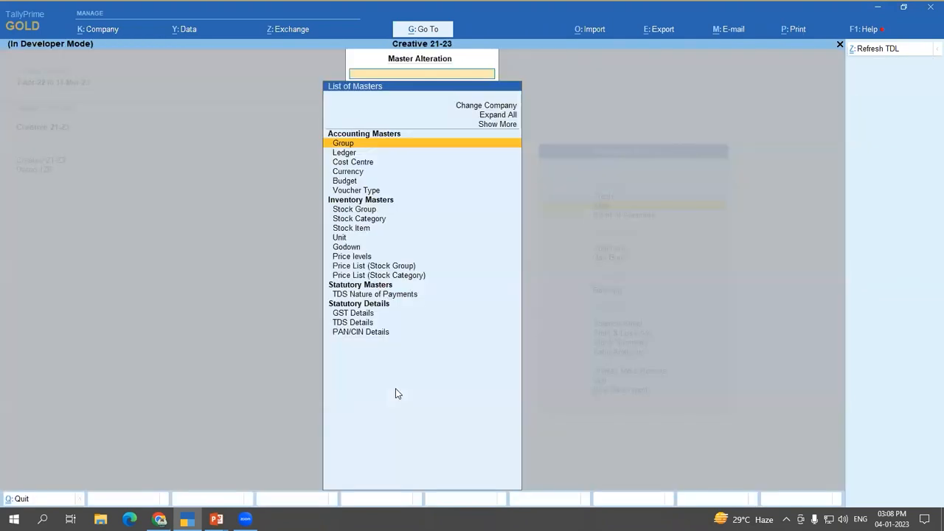
{"action": "key", "text": "Up"}
{"action": "key", "text": "Return"}
{"action": "key", "text": "Down"}
{"action": "key", "text": "Down"}
{"action": "key", "text": "Down"}
{"action": "key", "text": "Down"}
{"action": "key", "text": "Down"}
{"action": "key", "text": "Down"}
{"action": "key", "text": "Down"}
{"action": "key", "text": "Down"}
{"action": "key", "text": "Down"}
{"action": "key", "text": "Down"}
{"action": "key", "text": "Down"}
{"action": "key", "text": "Down"}
{"action": "key", "text": "Down"}
{"action": "key", "text": "Down"}
{"action": "key", "text": "Down"}
{"action": "key", "text": "Down"}
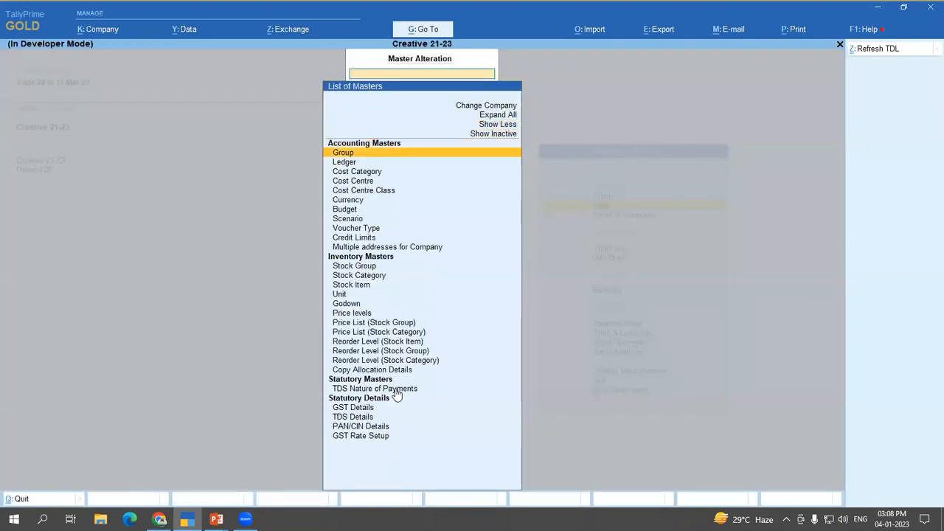
{"action": "key", "text": "Down"}
{"action": "key", "text": "Down"}
{"action": "key", "text": "Down"}
{"action": "key", "text": "Down"}
{"action": "key", "text": "Down"}
{"action": "key", "text": "Down"}
{"action": "key", "text": "Down"}
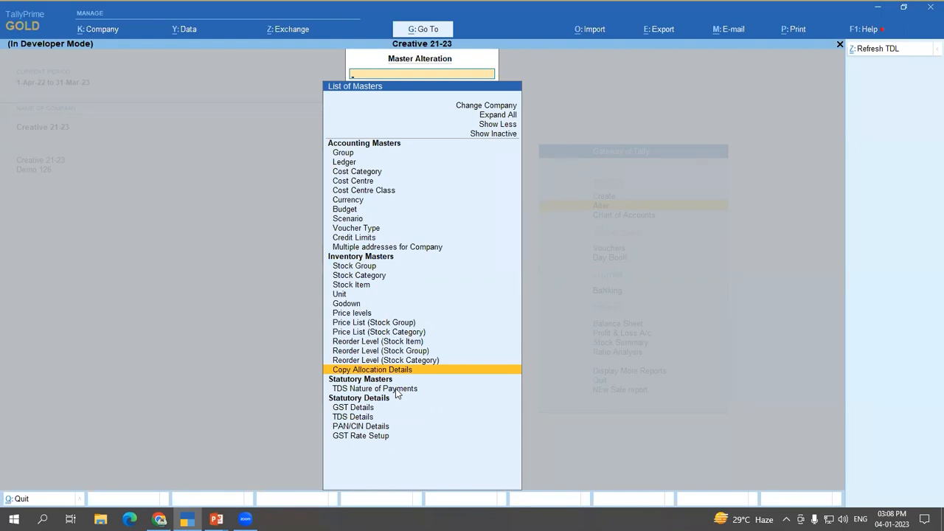
{"action": "key", "text": "Return"}
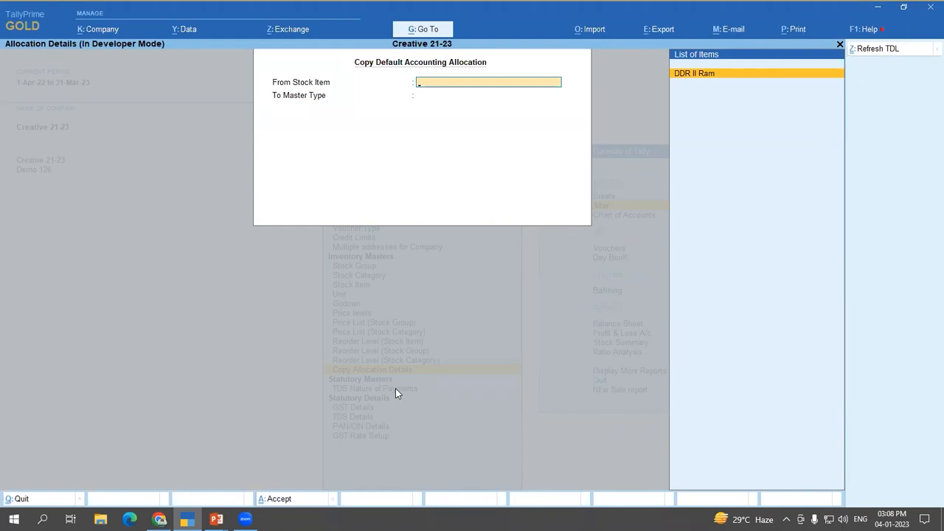
Step: Choose DDR II Ram as the source item, Stock Groups as the master type, and the groups 3- Others and Books as destinations
{"action": "key", "text": "Return"}
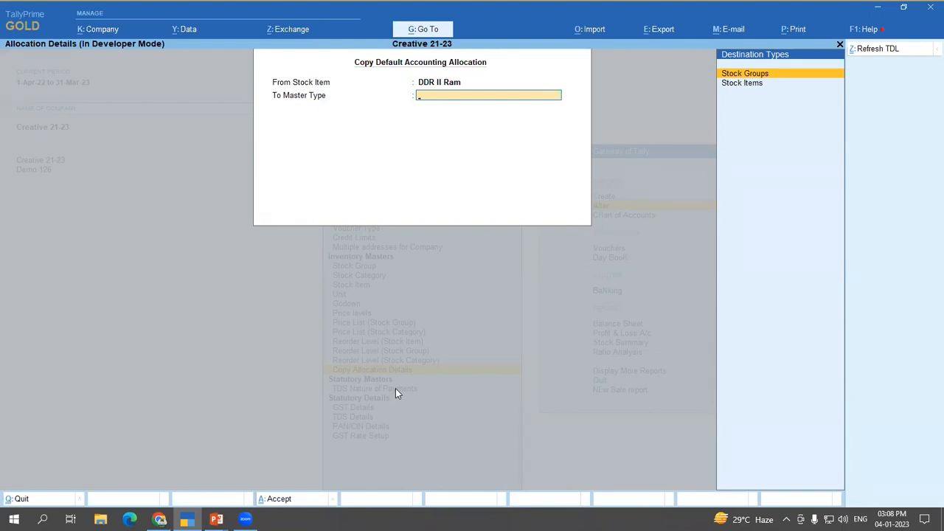
{"action": "key", "text": "Return"}
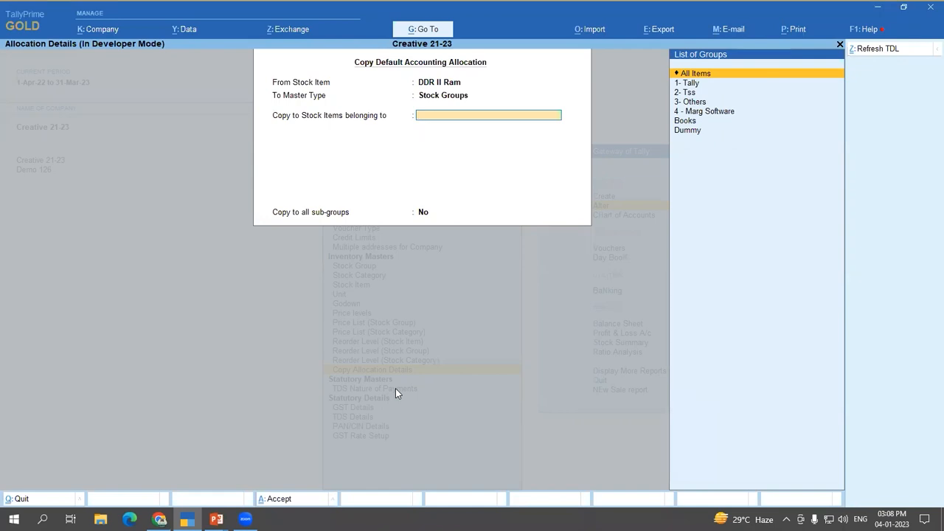
{"action": "key", "text": "Down"}
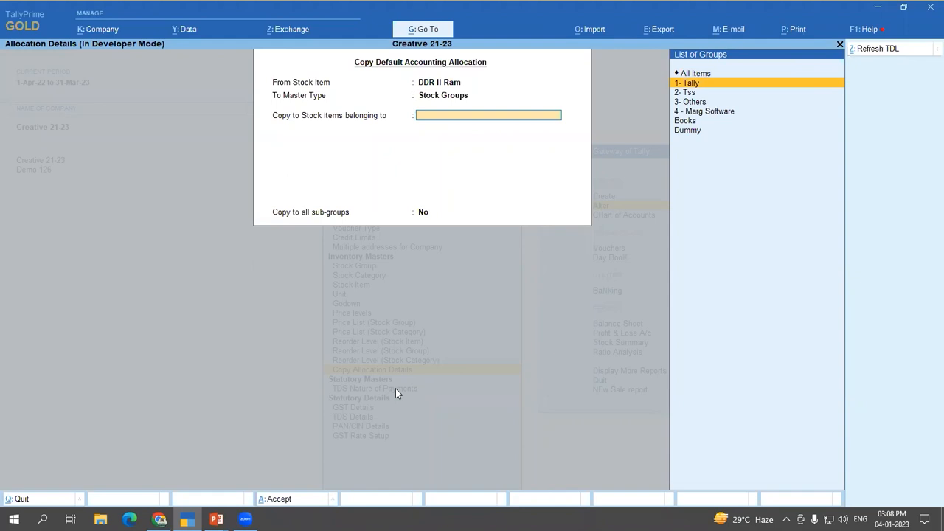
{"action": "key", "text": "Down"}
{"action": "key", "text": "Down"}
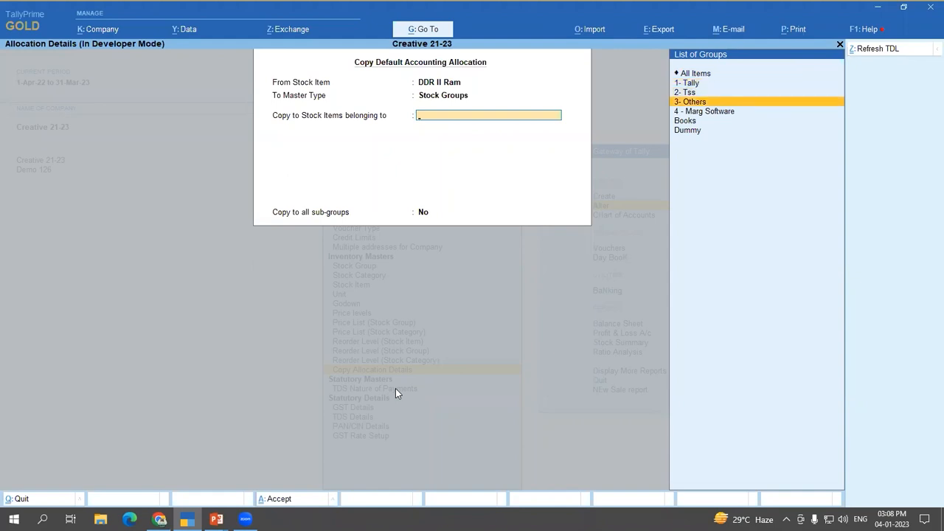
{"action": "key", "text": "Return"}
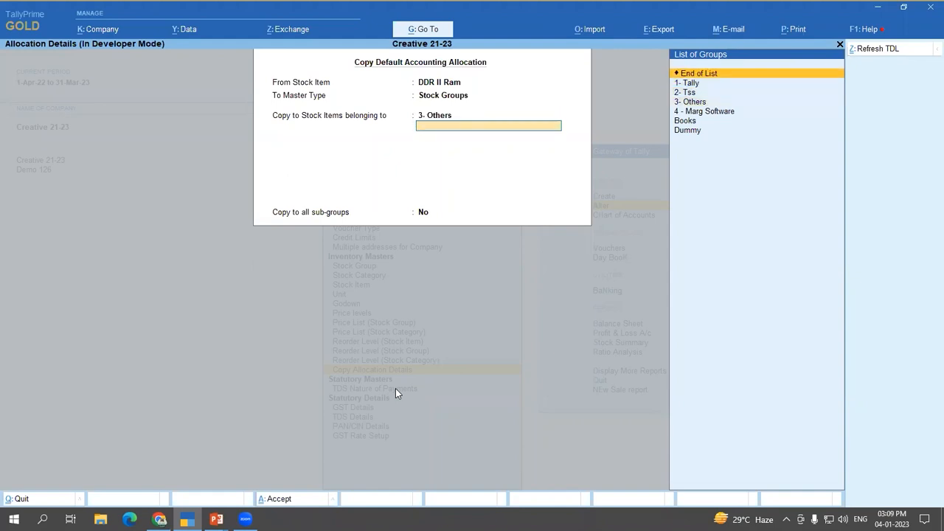
{"action": "key", "text": "Down"}
{"action": "key", "text": "Down"}
{"action": "key", "text": "Down"}
{"action": "key", "text": "Down"}
{"action": "key", "text": "Down"}
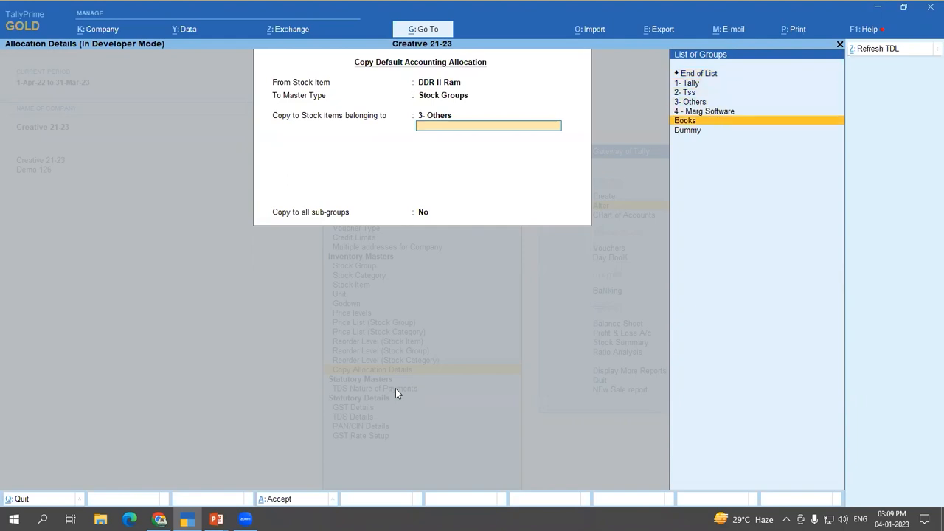
{"action": "key", "text": "Return"}
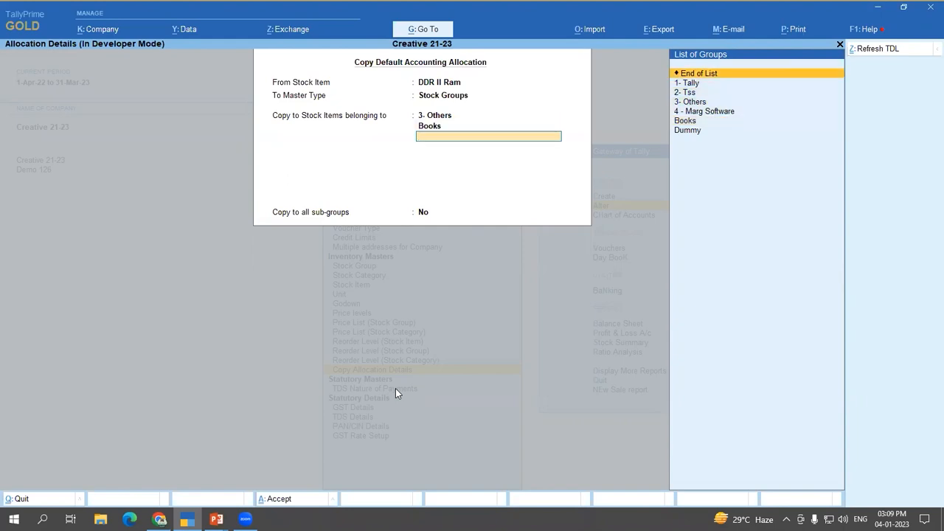
{"action": "key", "text": "Return"}
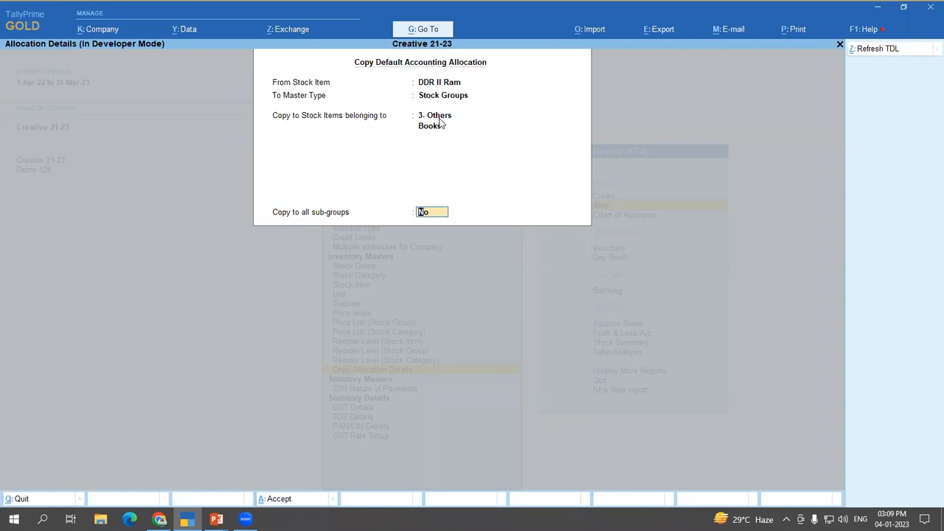
Step: Set copying to all sub-groups to Yes, confirm copying the default sales and purchase allocations, and return to the Gateway of Tally
{"action": "type", "text": "y"}
{"action": "key", "text": "Return"}
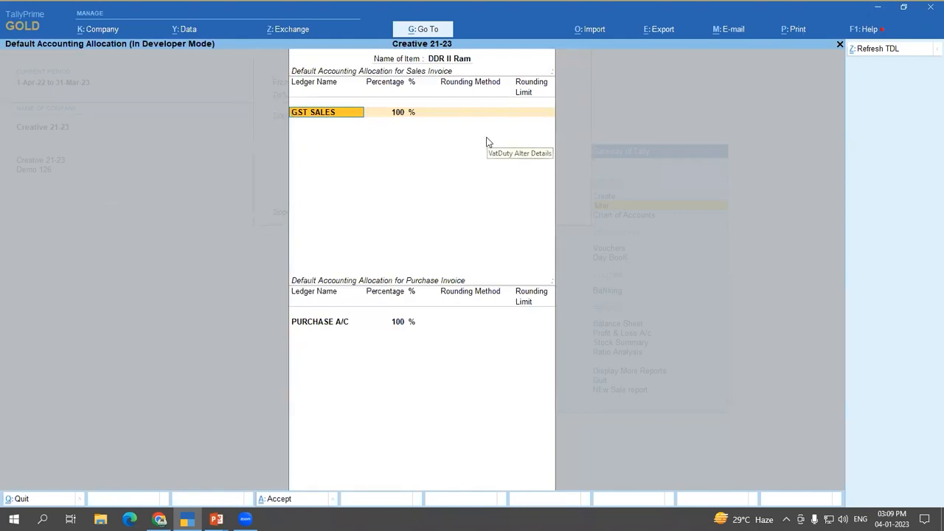
{"action": "key", "text": "Down"}
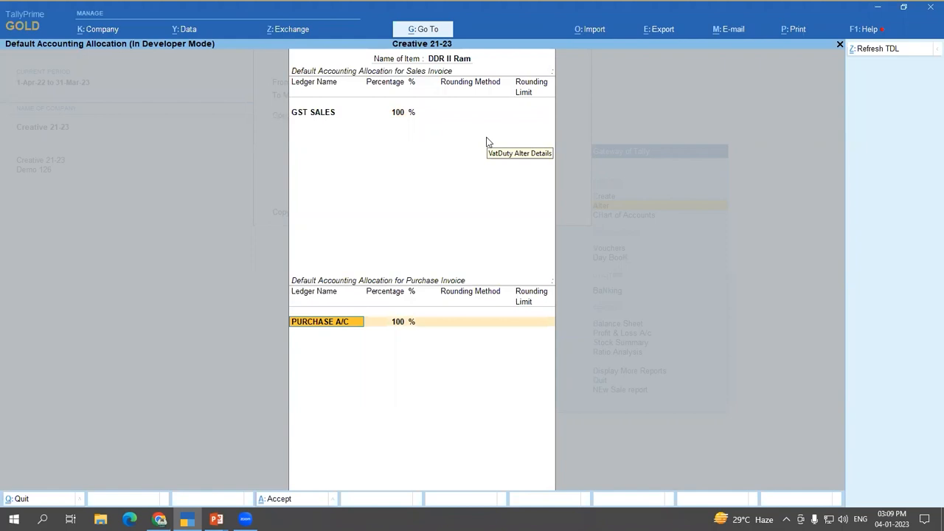
{"action": "key", "text": "Return"}
{"action": "key", "text": "Return"}
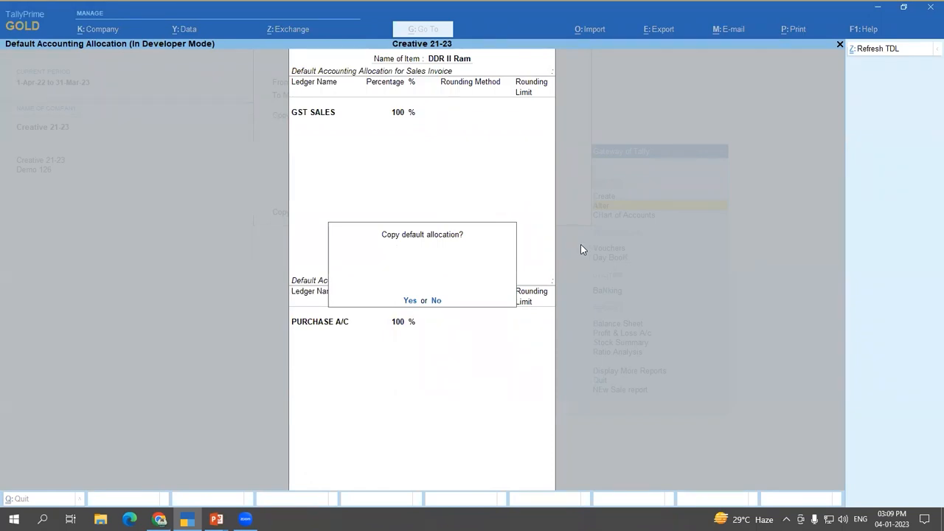
{"action": "key", "text": "y"}
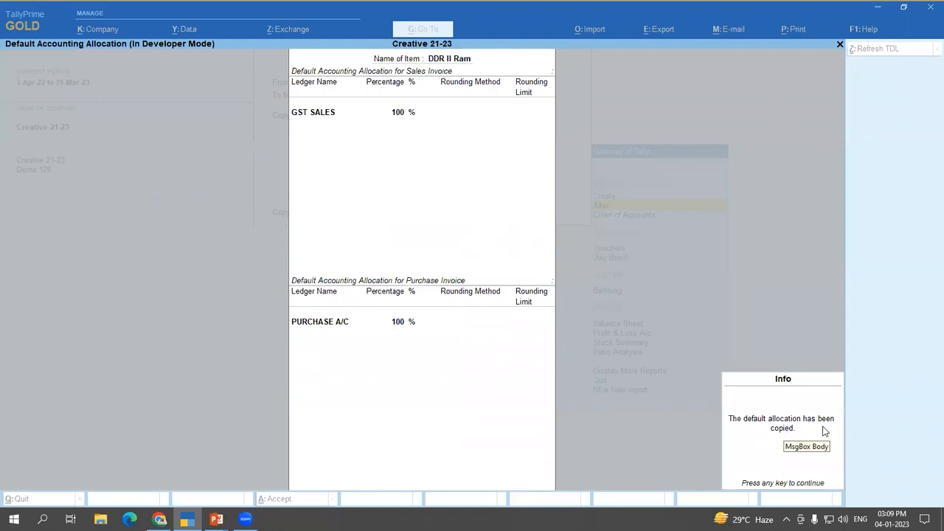
{"action": "key", "text": "Return"}
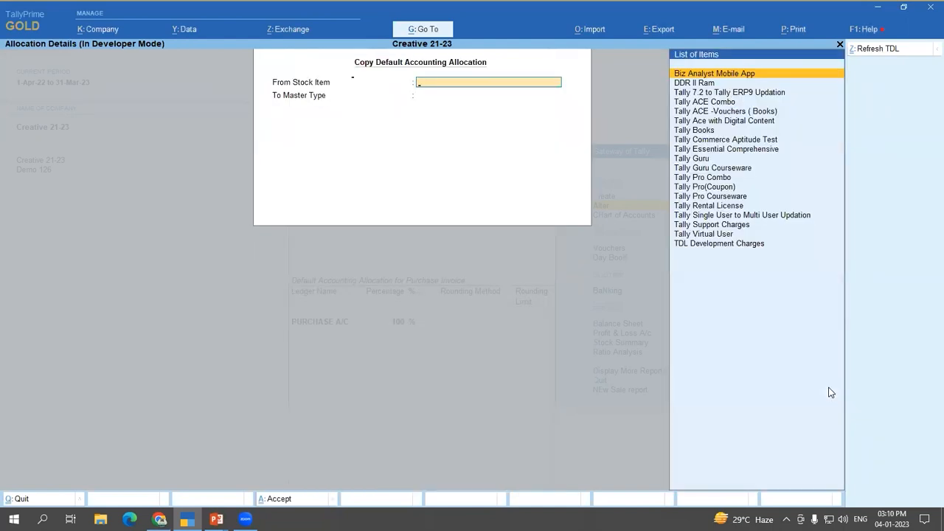
{"action": "key", "text": "Escape"}
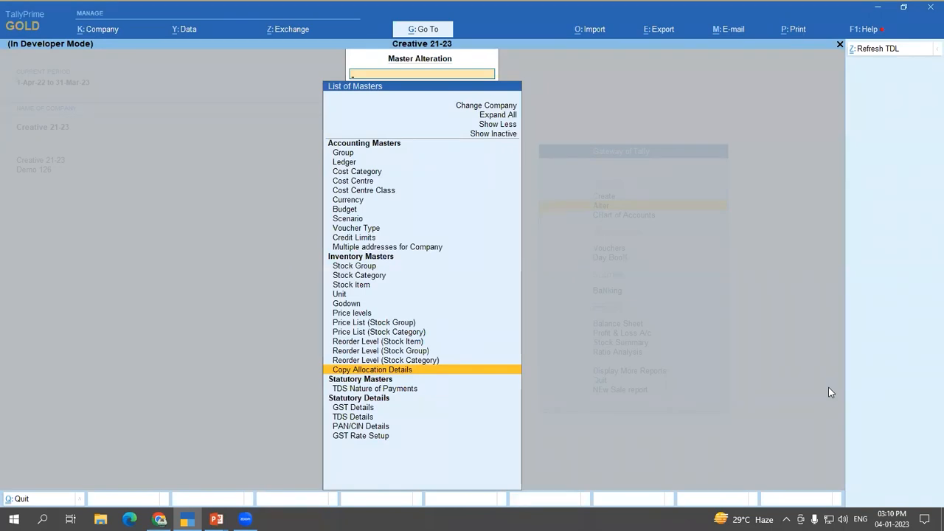
{"action": "key", "text": "Escape"}
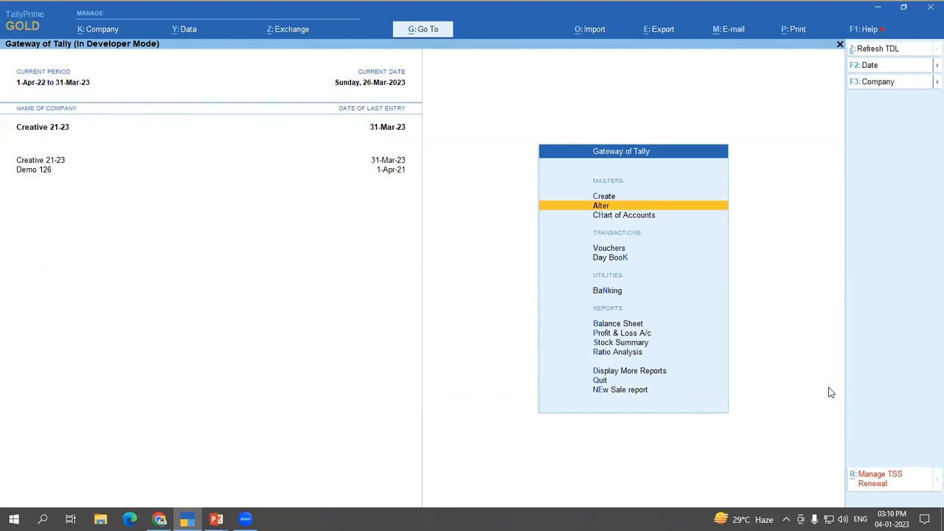
Step: Switch to the slide show, advance to the costing and market valuation slide, and return to TallyPrime
{"action": "key", "text": "alt+Tab"}
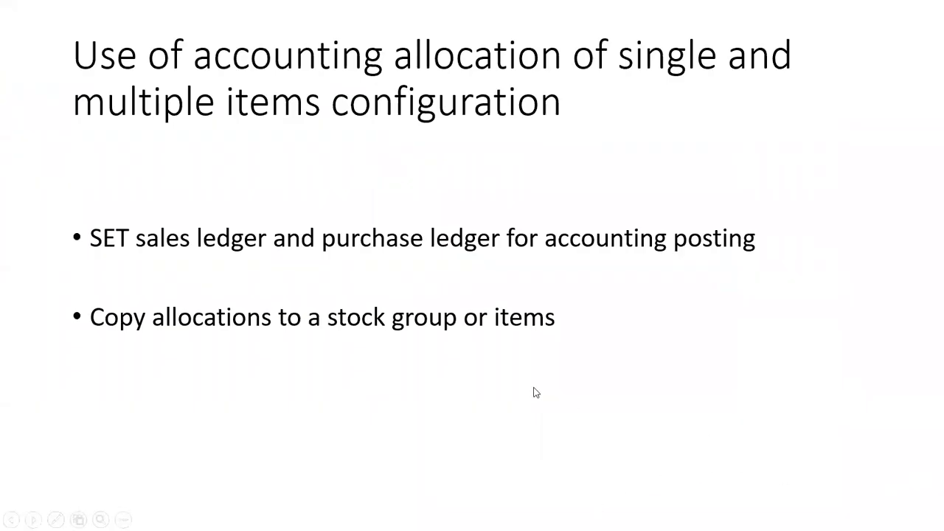
{"action": "key", "text": "Right"}
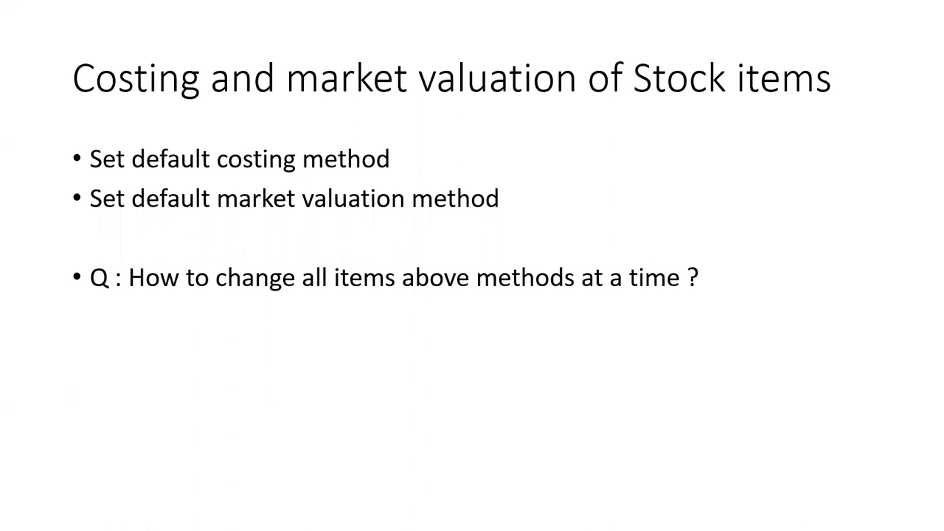
{"action": "key", "text": "alt+Tab"}
{"action": "left_click", "coordinate": [299, 230]}
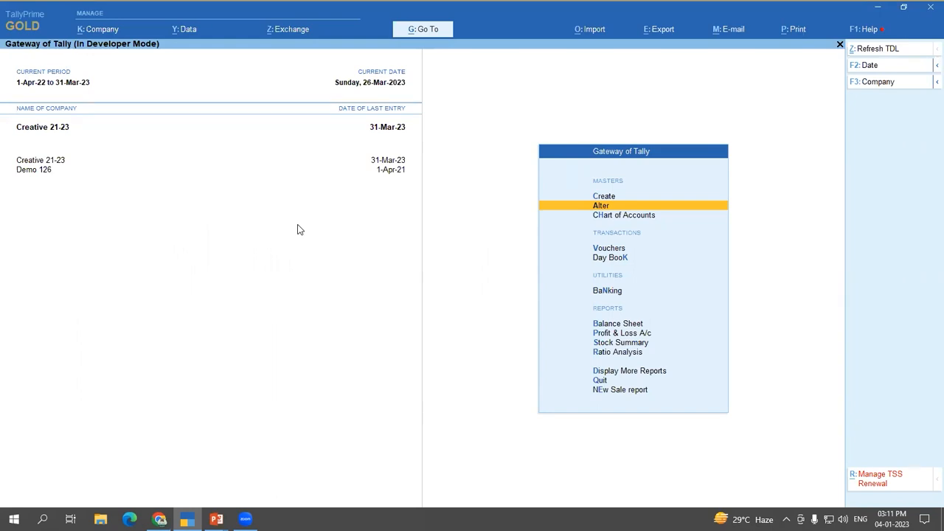
Step: Open the stock item DDR II Ram for alteration
{"action": "key", "text": "Return"}
{"action": "key", "text": "Down"}
{"action": "key", "text": "Down"}
{"action": "key", "text": "Down"}
{"action": "key", "text": "Down"}
{"action": "key", "text": "Down"}
{"action": "key", "text": "Down"}
{"action": "key", "text": "Down"}
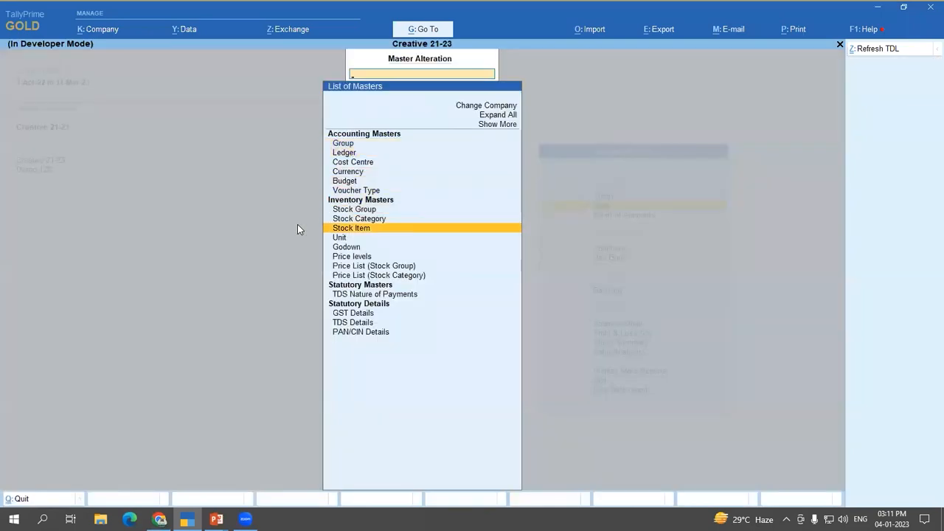
{"action": "key", "text": "Return"}
{"action": "key", "text": "Down"}
{"action": "key", "text": "Down"}
{"action": "key", "text": "Down"}
{"action": "key", "text": "Down"}
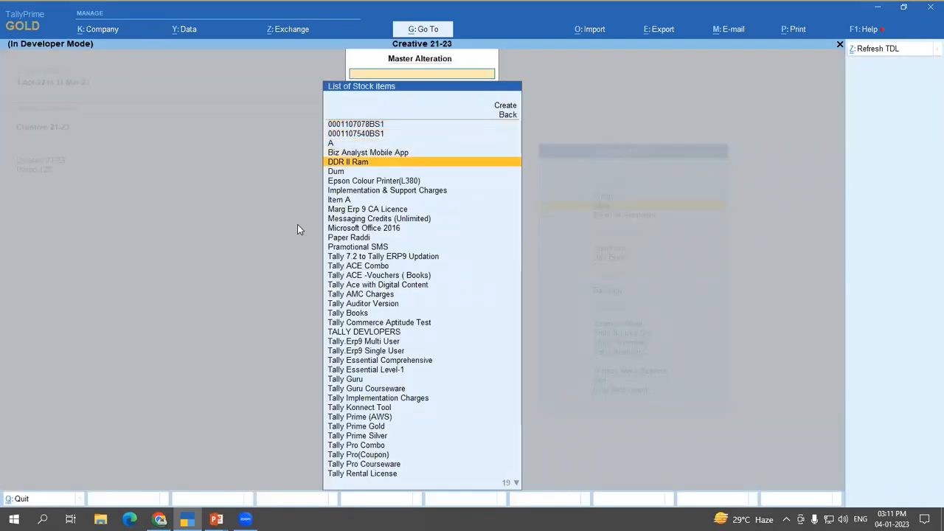
{"action": "key", "text": "Return"}
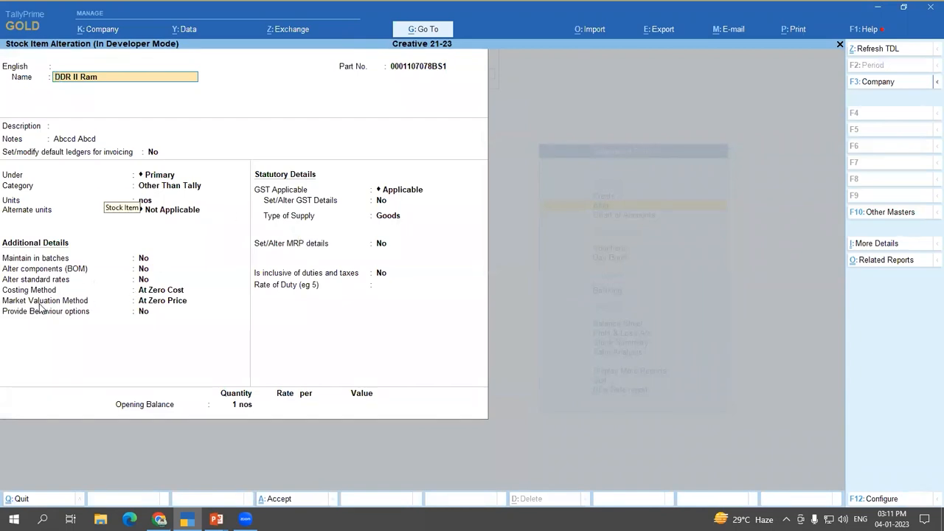
Step: Check the stock item configuration for the costing and market valuation methods option and accept it with Yes
{"action": "left_click", "coordinate": [148, 301]}
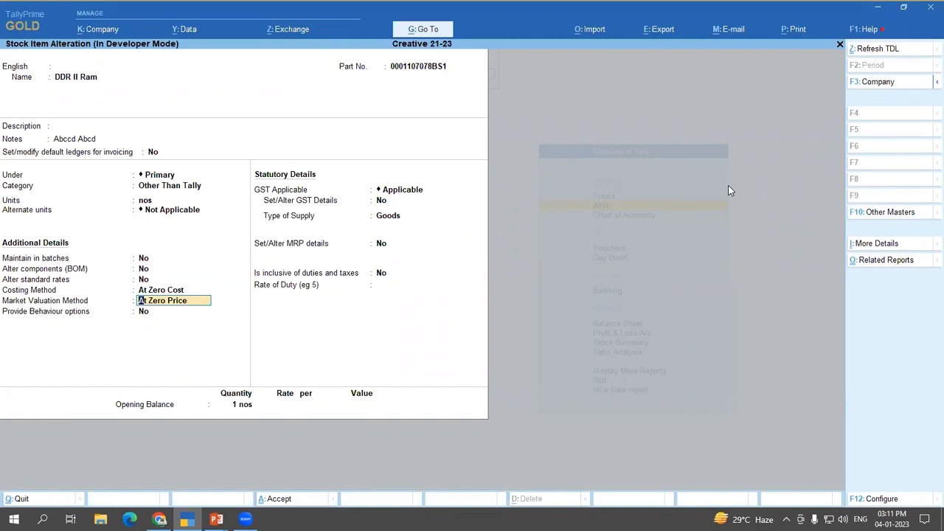
{"action": "key", "text": "F12"}
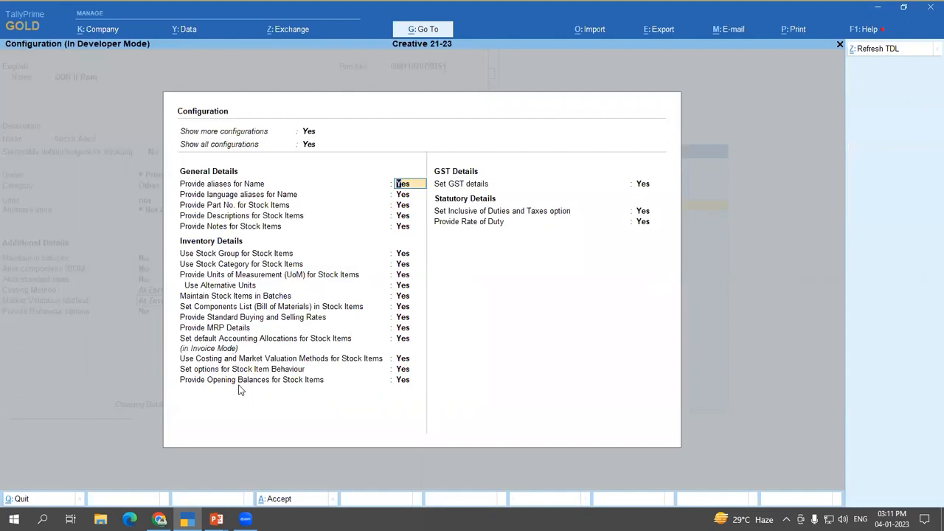
{"action": "left_click", "coordinate": [406, 341]}
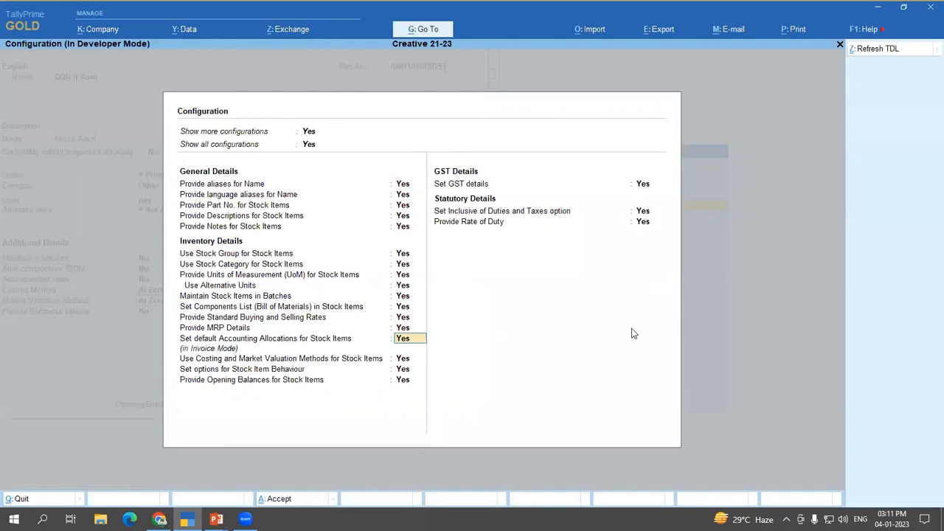
{"action": "left_click", "coordinate": [404, 362]}
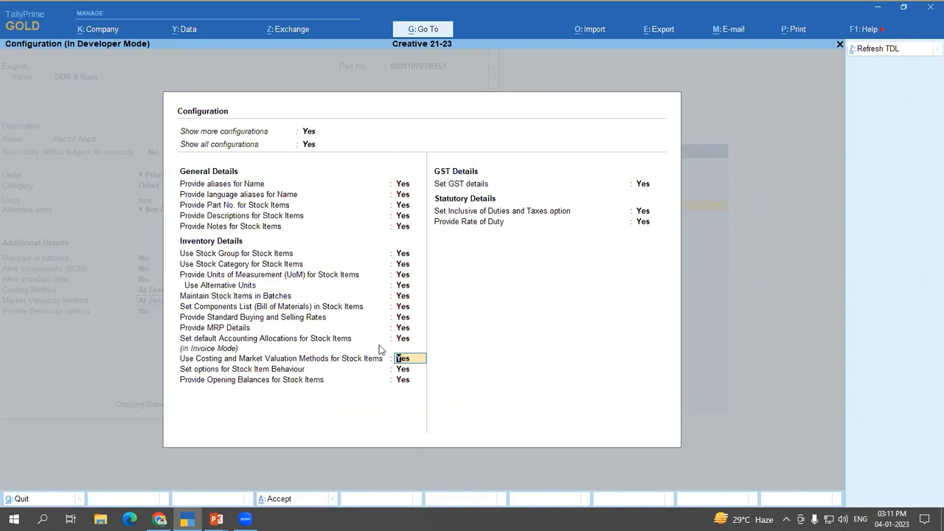
{"action": "key", "text": "ctrl+a"}
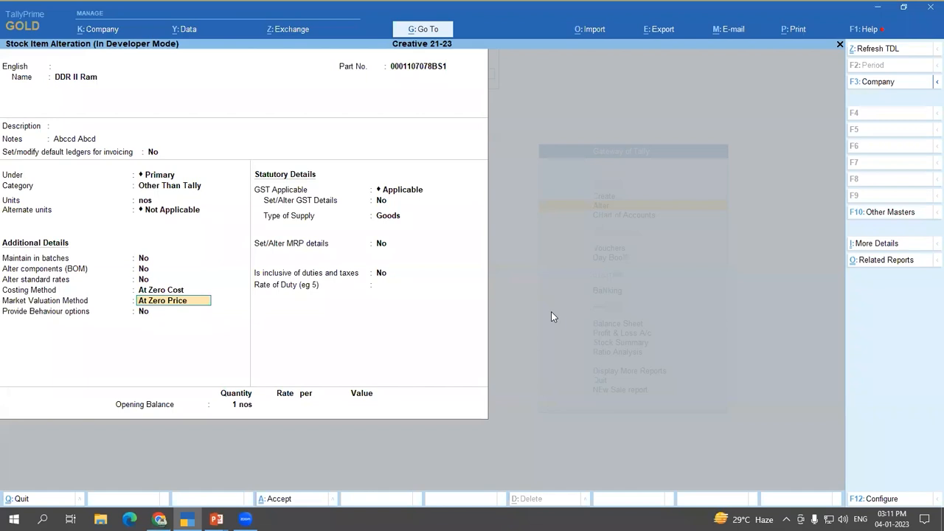
Step: Clear DDR II Ram's costing method and look through the list of available costing methods
{"action": "key", "text": "Up"}
{"action": "key", "text": "BackSpace"}
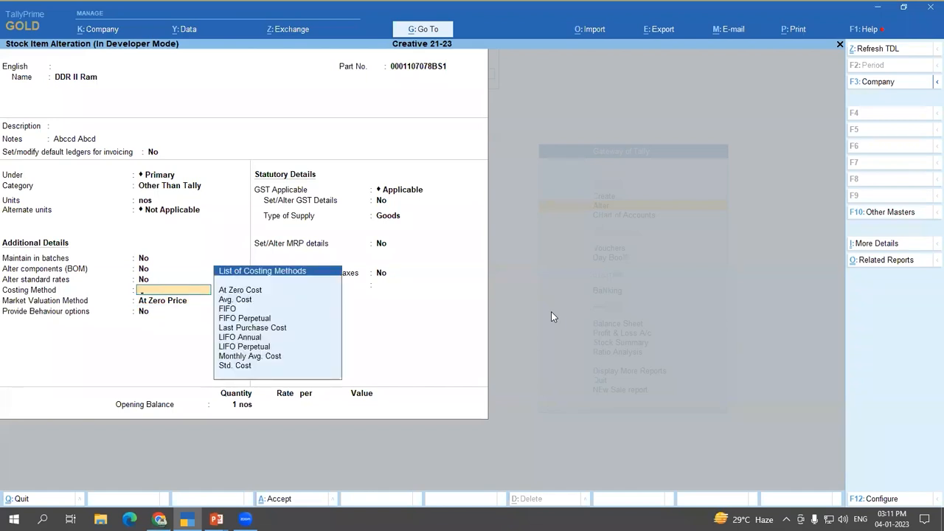
{"action": "key", "text": "Down"}
{"action": "key", "text": "Down"}
{"action": "key", "text": "Down"}
{"action": "key", "text": "Down"}
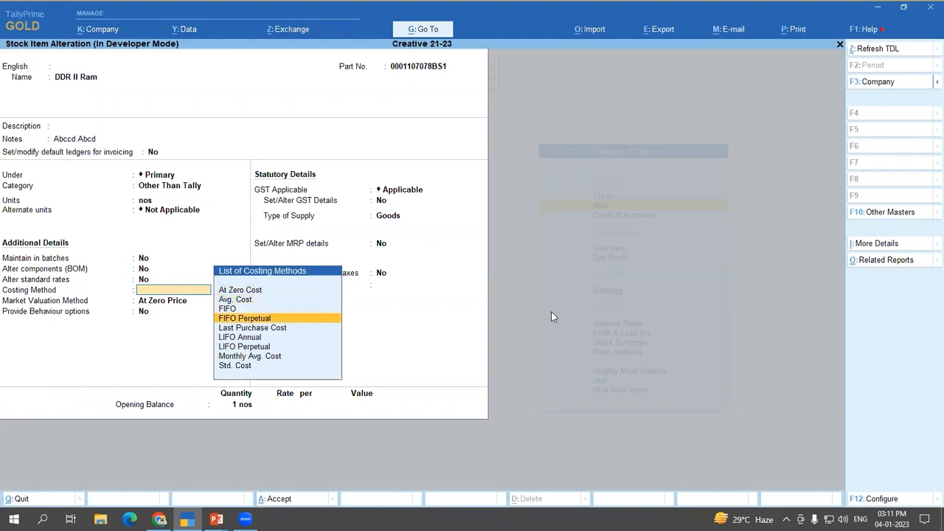
{"action": "key", "text": "Down"}
{"action": "key", "text": "Down"}
{"action": "key", "text": "Down"}
{"action": "key", "text": "Down"}
{"action": "key", "text": "Down"}
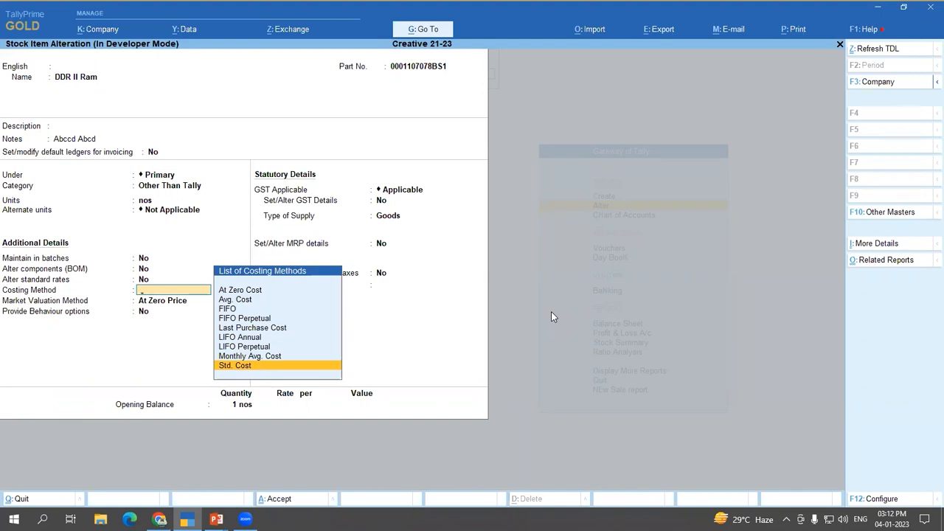
{"action": "key", "text": "Down"}
Step: Quit the stock item alteration without saving and return to the list of masters
{"action": "key", "text": "Escape"}
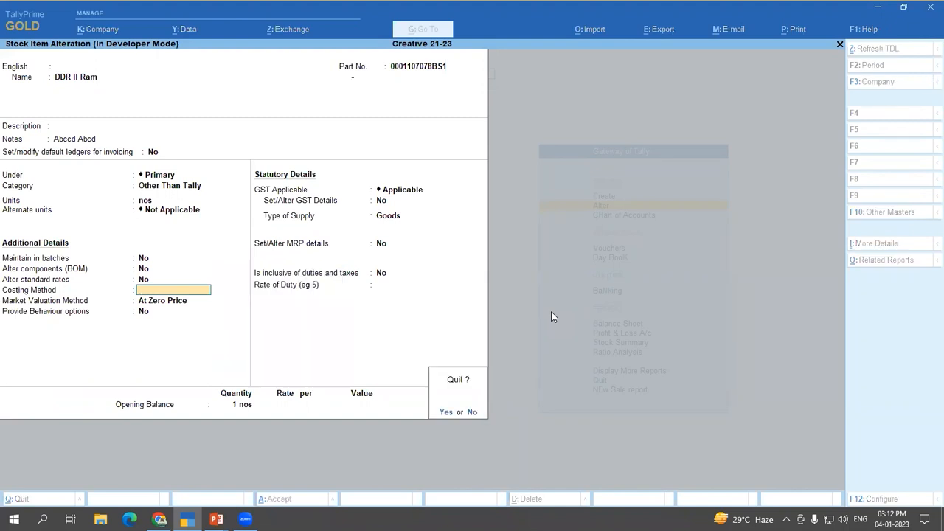
{"action": "key", "text": "y"}
{"action": "key", "text": "Escape"}
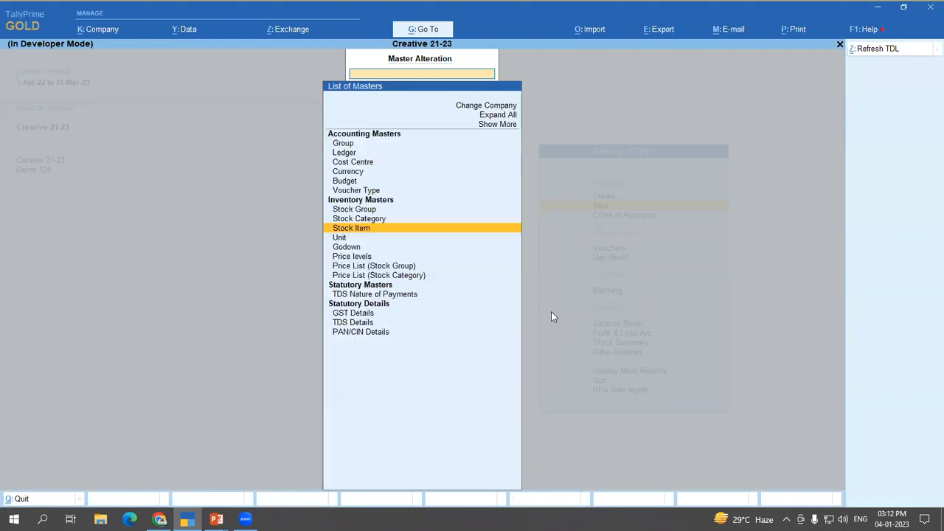
Step: Leave the master alteration list, open the Stock Summary report and condense it to the main stock groups and items
{"action": "key", "text": "Escape"}
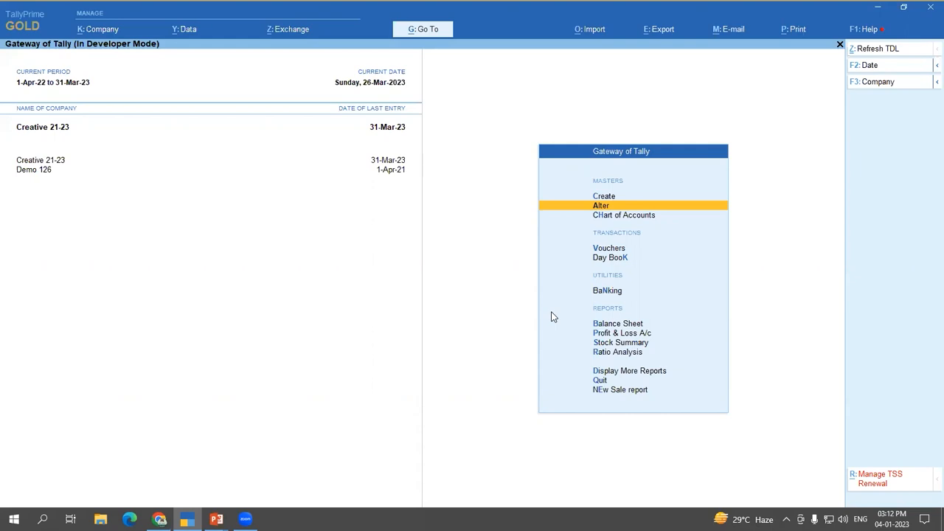
{"action": "key", "text": "s"}
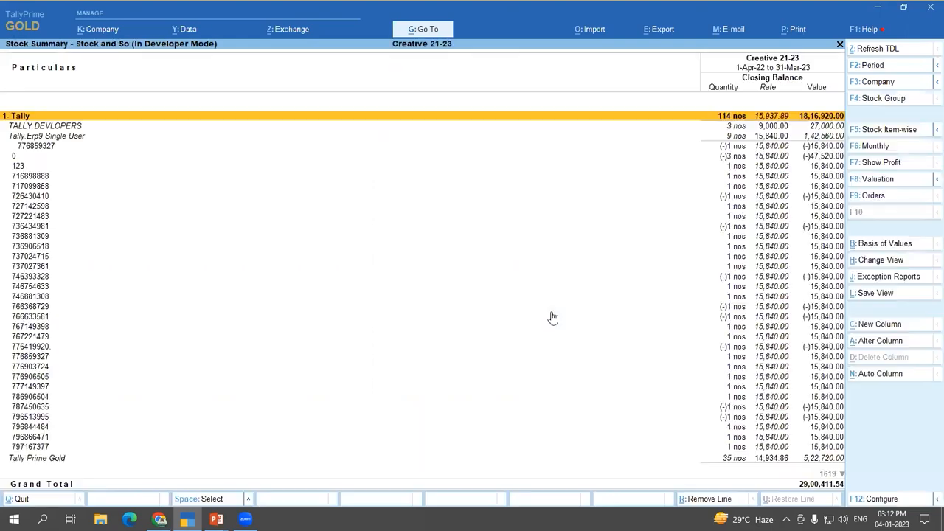
{"action": "key", "text": "alt+F1"}
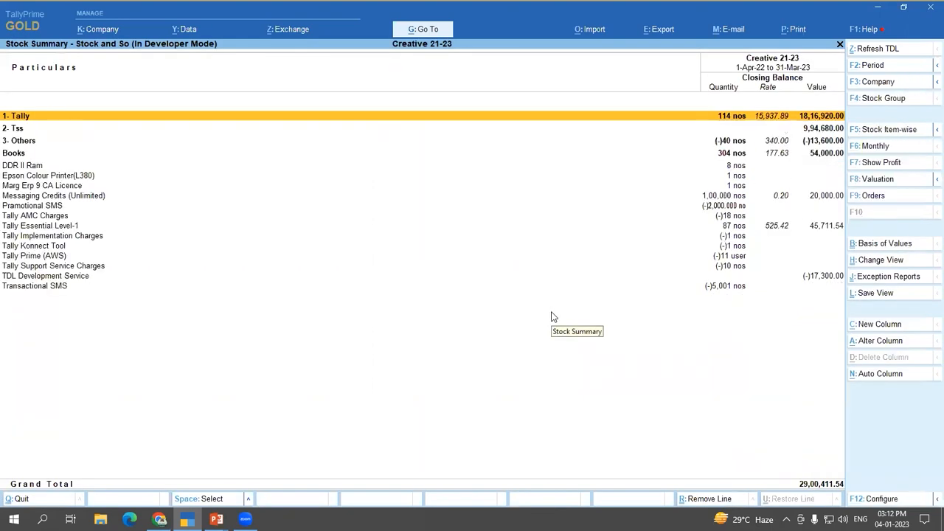
Step: Expand the 1- Tally and 2- Tss stock groups in the Stock Summary to list their items
{"action": "key", "text": "Down"}
{"action": "key", "text": "Down"}
{"action": "key", "text": "Up"}
{"action": "key", "text": "Up"}
{"action": "key", "text": "shift+Return"}
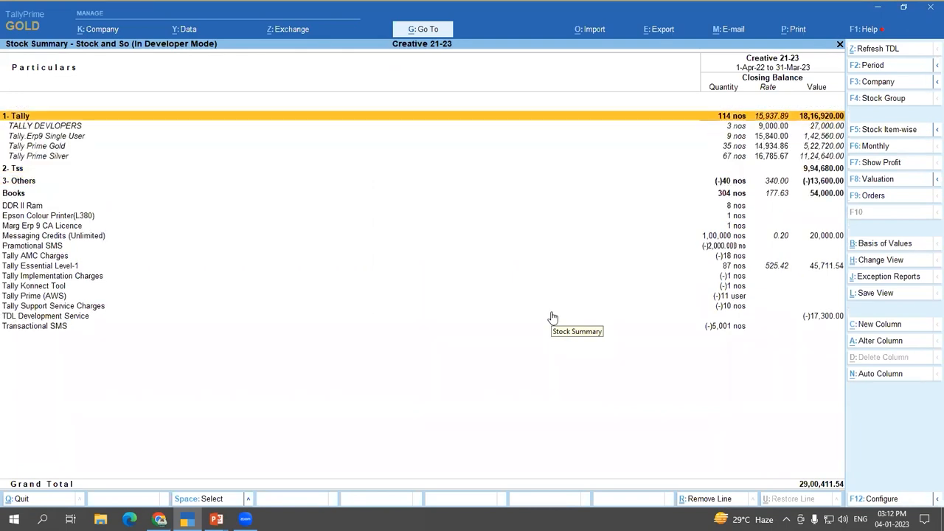
{"action": "key", "text": "Down"}
{"action": "key", "text": "Down"}
{"action": "key", "text": "Down"}
{"action": "key", "text": "Down"}
{"action": "key", "text": "Down"}
{"action": "key", "text": "shift+Return"}
Step: Expand the 3- Others stock group to list its items and go down to DDR II Ram
{"action": "key", "text": "Down"}
{"action": "key", "text": "Down"}
{"action": "key", "text": "Down"}
{"action": "key", "text": "Down"}
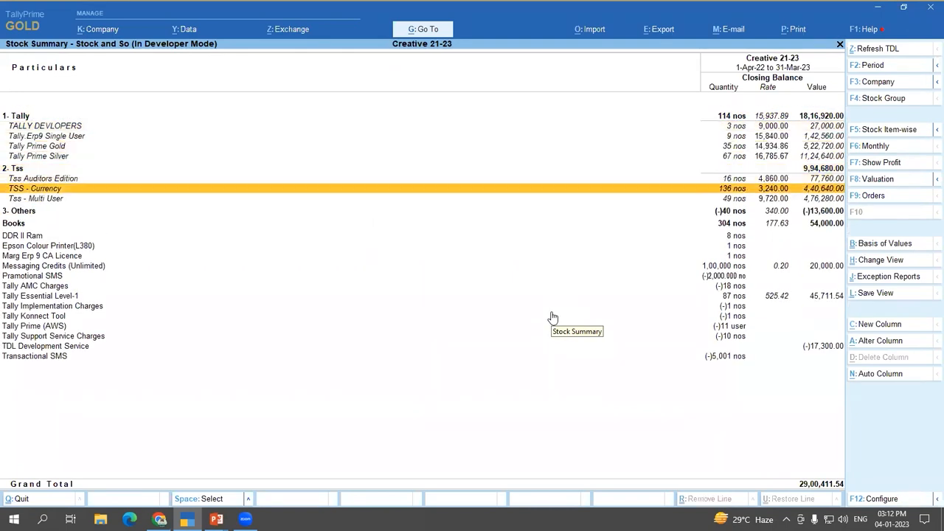
{"action": "key", "text": "shift+Return"}
{"action": "key", "text": "Down"}
{"action": "key", "text": "Down"}
{"action": "key", "text": "Down"}
{"action": "key", "text": "Down"}
{"action": "key", "text": "Down"}
{"action": "key", "text": "Down"}
{"action": "key", "text": "Down"}
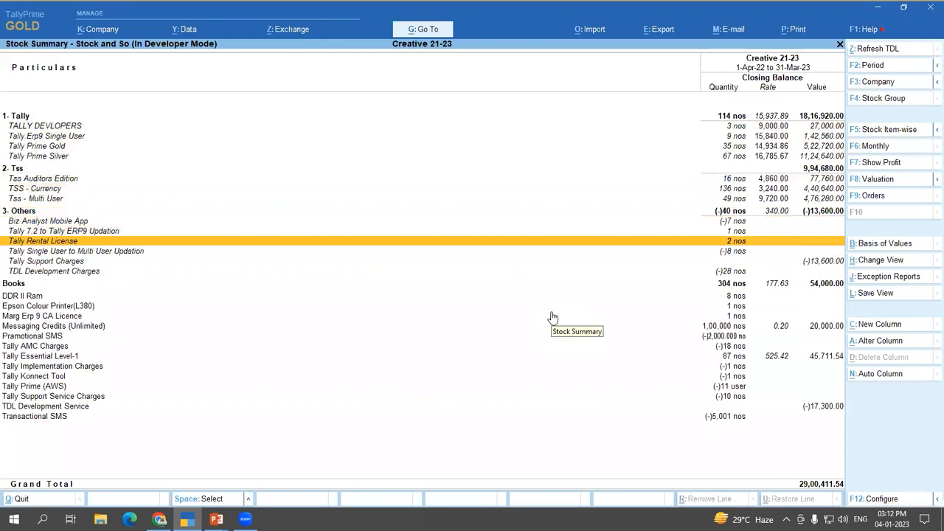
{"action": "key", "text": "Down"}
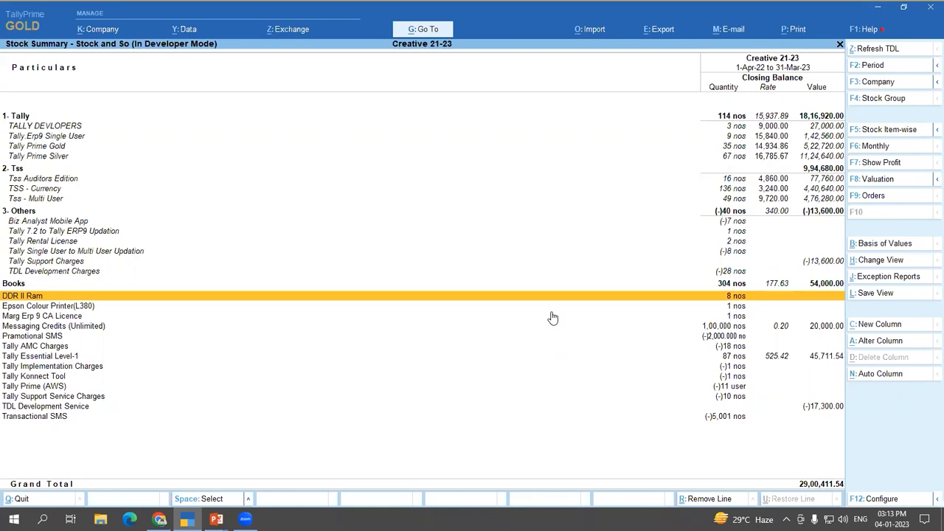
Step: Open the stock item TSS - Currency from the summary, check its costing and market valuation methods, and quit without saving
{"action": "key", "text": "Up"}
{"action": "key", "text": "Up"}
{"action": "key", "text": "Up"}
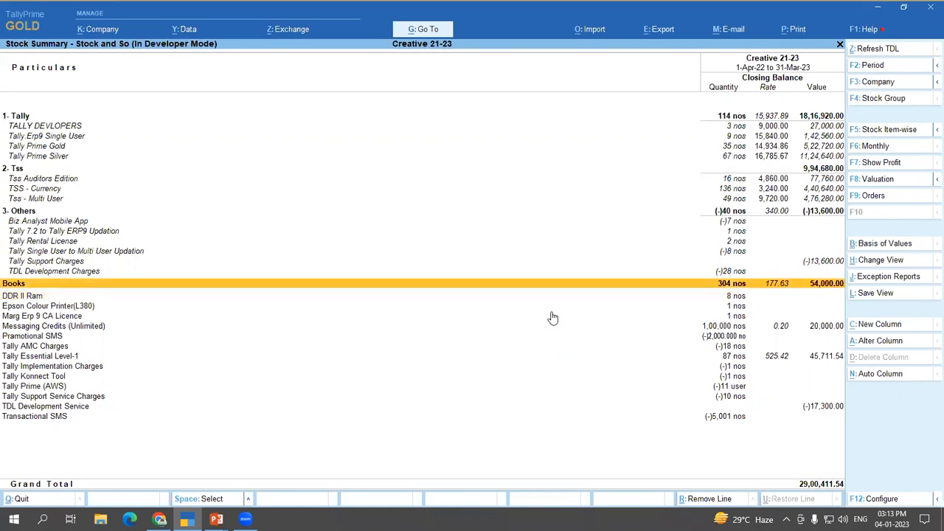
{"action": "key", "text": "Up"}
{"action": "key", "text": "Up"}
{"action": "key", "text": "Up"}
{"action": "key", "text": "Up"}
{"action": "key", "text": "Up"}
{"action": "key", "text": "Up"}
{"action": "key", "text": "Up"}
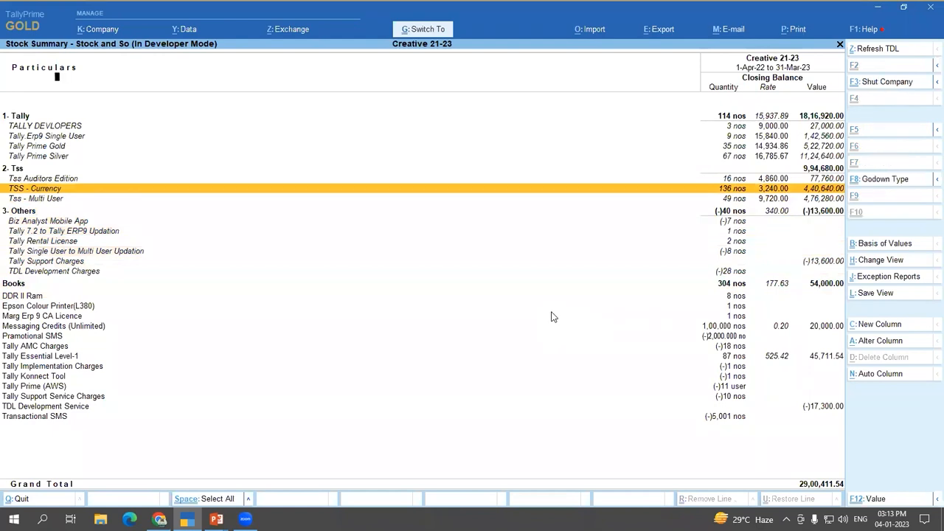
{"action": "key", "text": "ctrl+Return"}
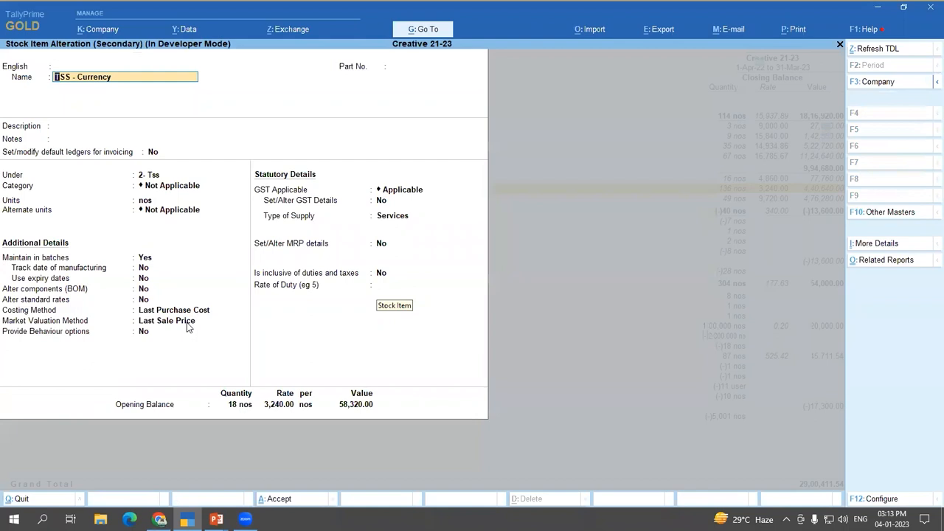
{"action": "key", "text": "Escape"}
{"action": "key", "text": "y"}
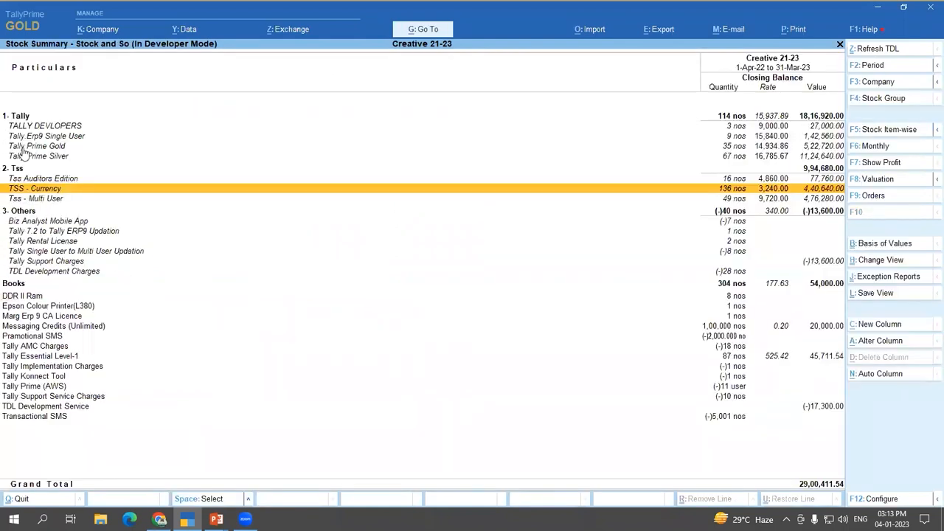
Step: Open the stock item Tally Prime Gold, check its costing and market valuation methods, and quit without saving
{"action": "key", "text": "Up"}
{"action": "key", "text": "Up"}
{"action": "key", "text": "Up"}
{"action": "key", "text": "Up"}
{"action": "key", "text": "ctrl+Return"}
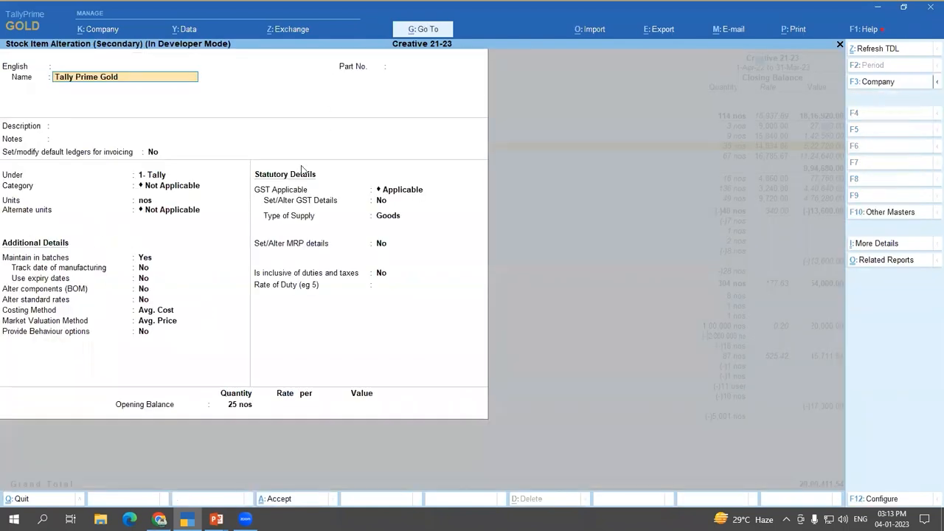
{"action": "key", "text": "Escape"}
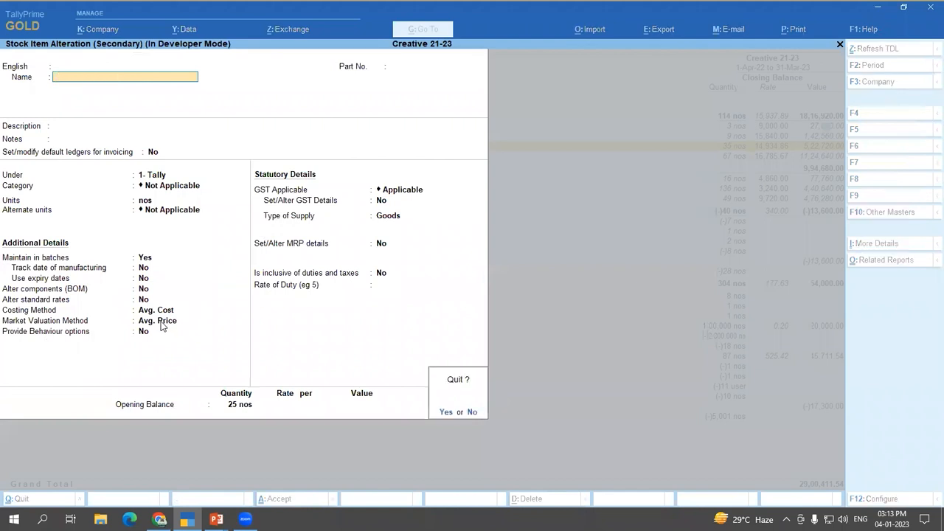
{"action": "key", "text": "y"}
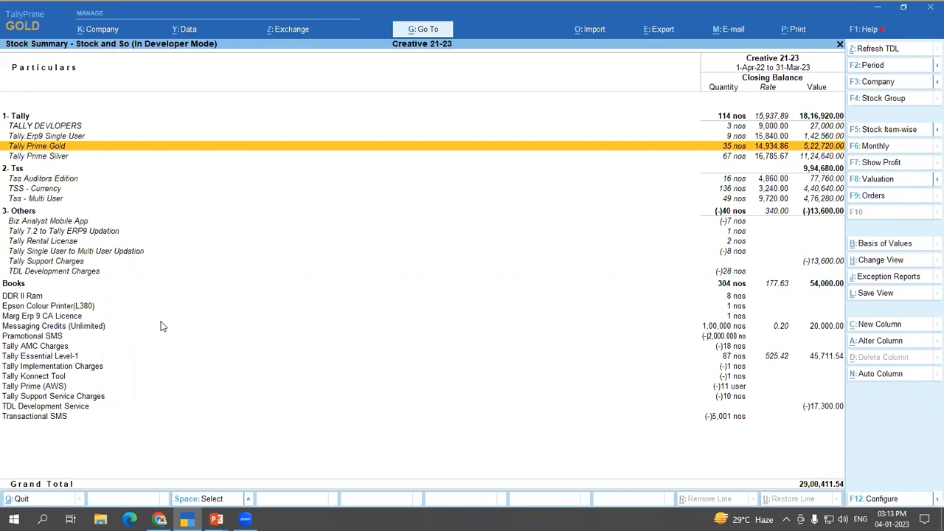
{"action": "left_click", "coordinate": [856, 328]}
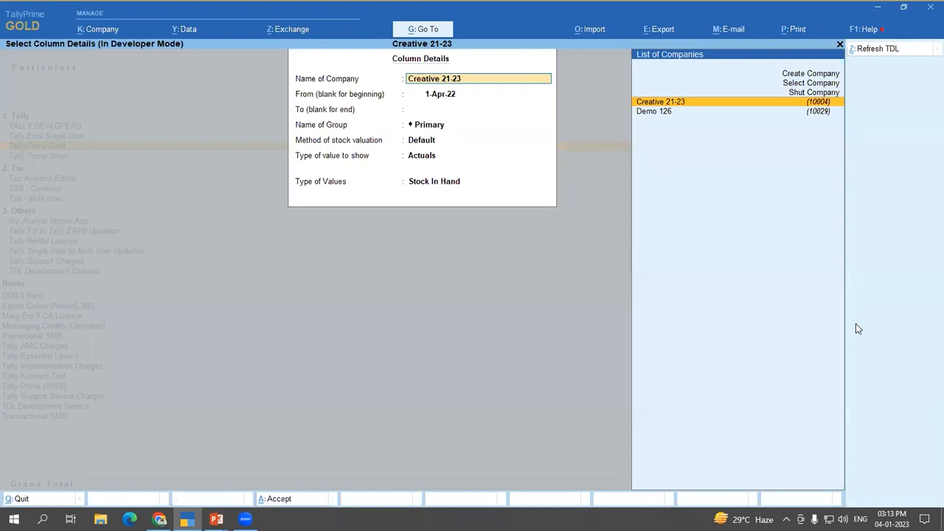
{"action": "key", "text": "BackSpace"}
{"action": "key", "text": "Escape"}
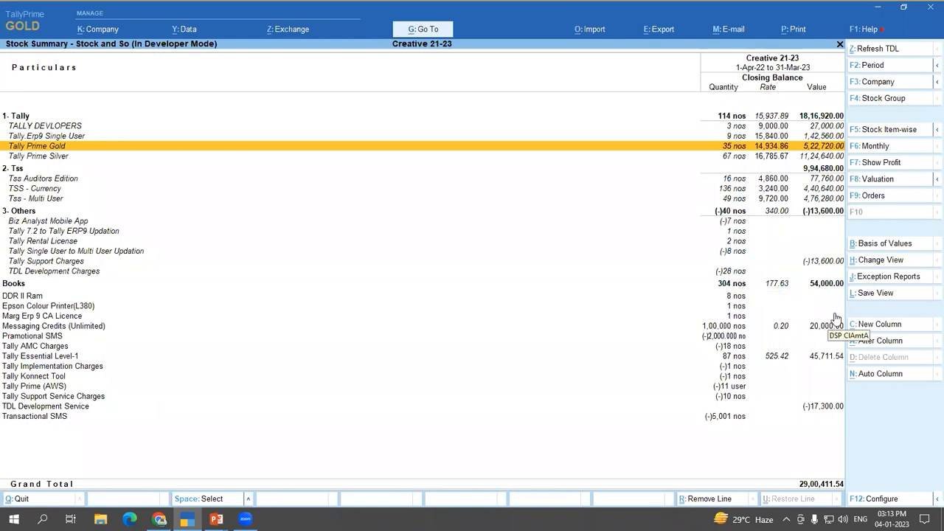
Step: Add a comparison column to the Stock Summary for the Primary group, valued by FIFO and showing Stock In Hand
{"action": "left_click", "coordinate": [878, 326]}
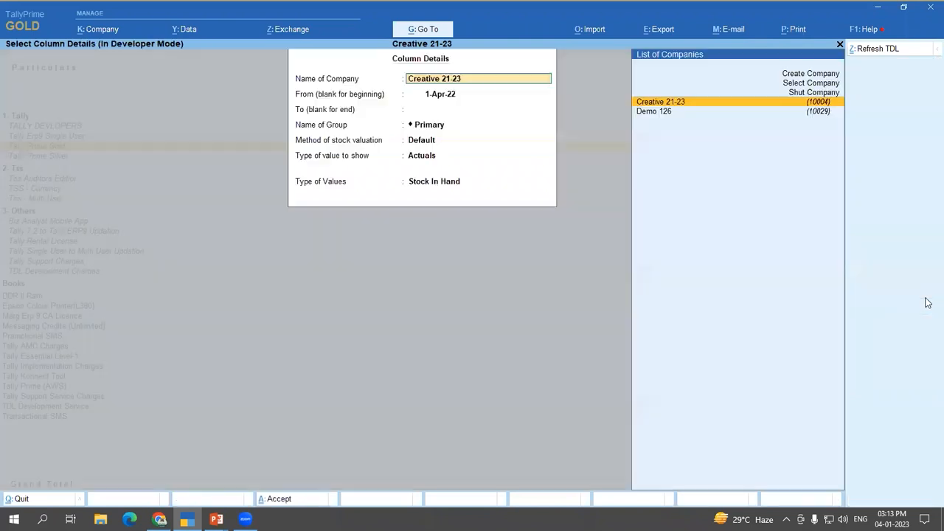
{"action": "key", "text": "Return"}
{"action": "key", "text": "Return"}
{"action": "key", "text": "Return"}
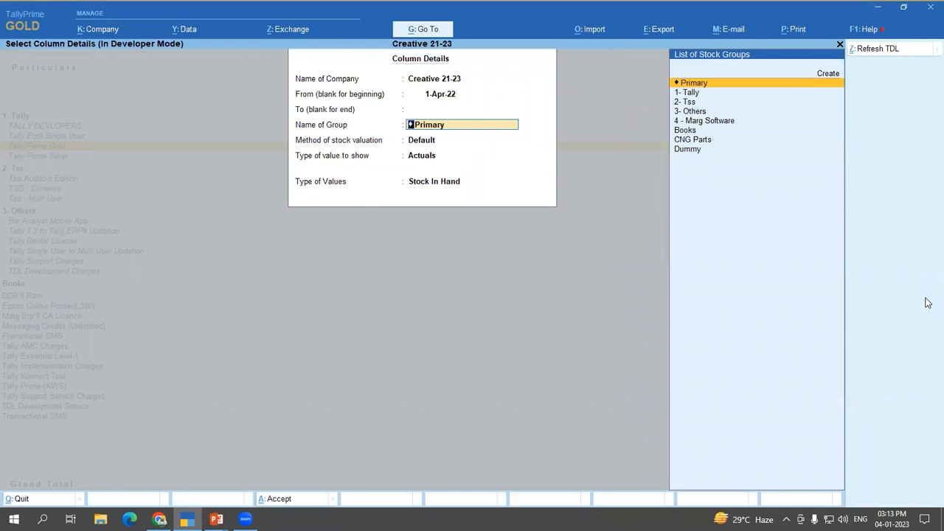
{"action": "key", "text": "Return"}
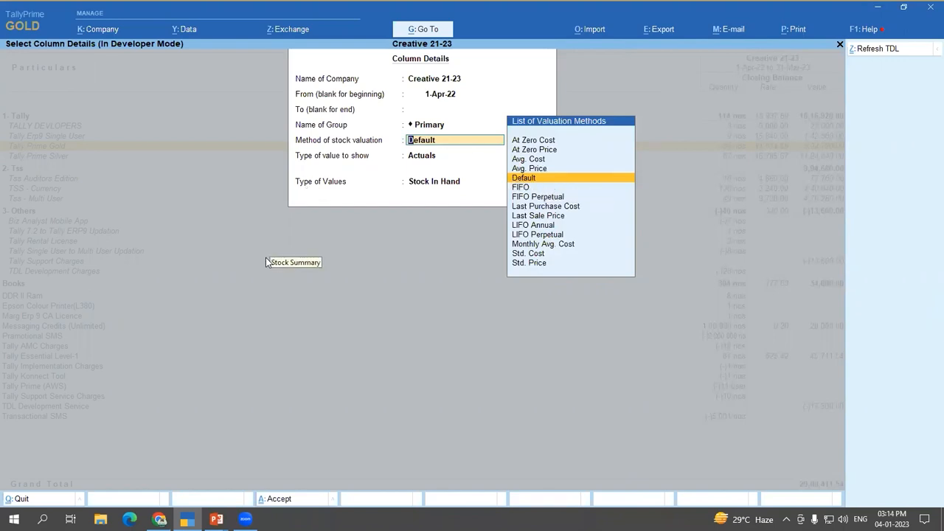
{"action": "key", "text": "Down"}
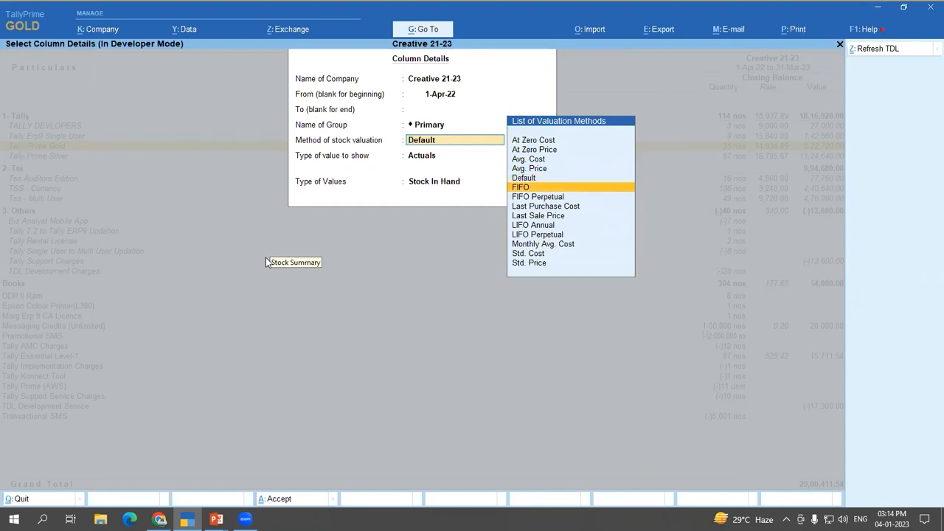
{"action": "key", "text": "Return"}
{"action": "key", "text": "Return"}
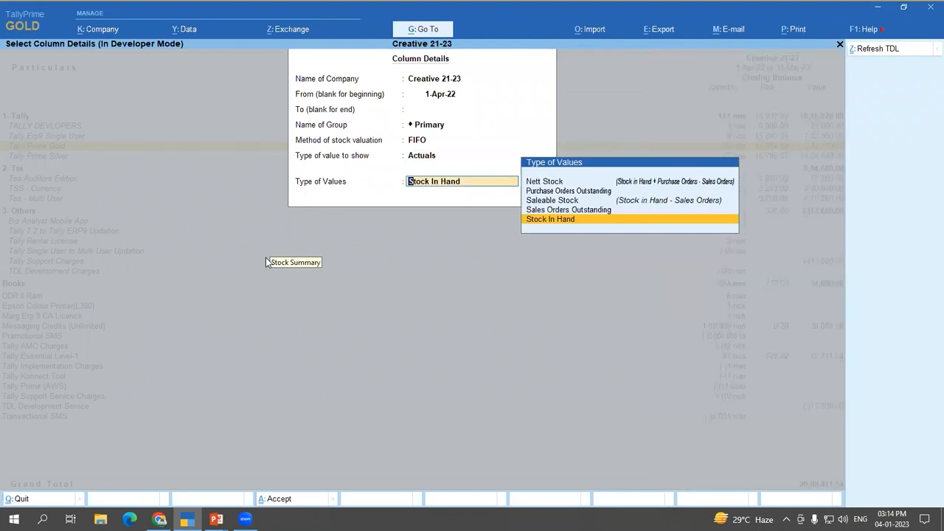
{"action": "key", "text": "Return"}
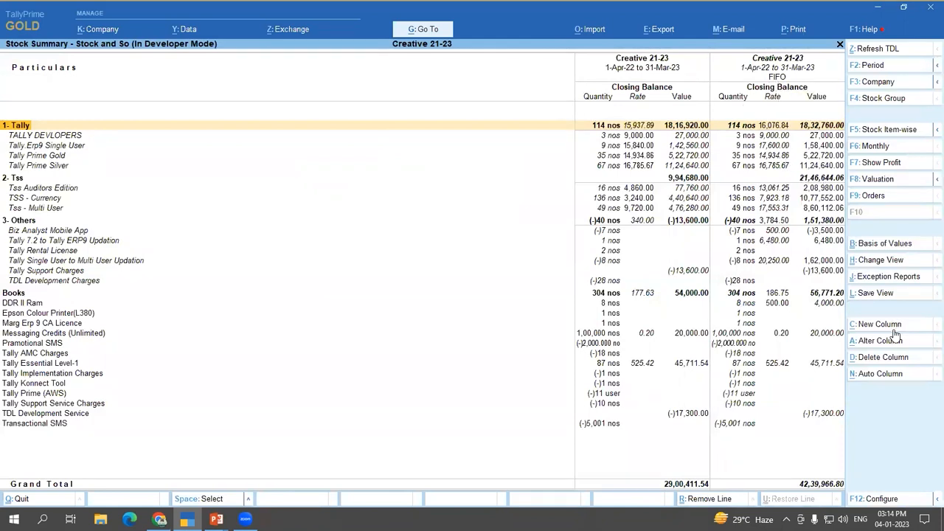
Step: Add another Stock Summary column for the Primary group, using LIFO Annual as the stock valuation method
{"action": "key", "text": "alt+c"}
{"action": "key", "text": "Return"}
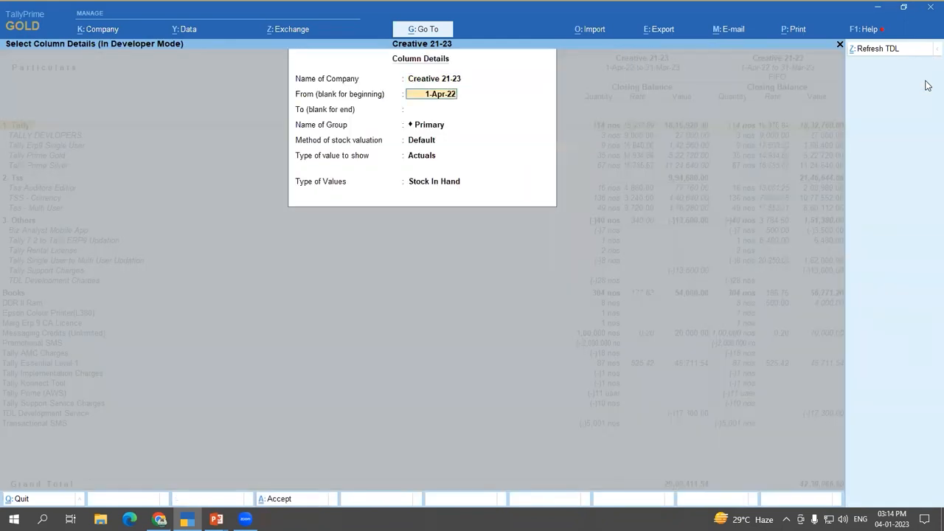
{"action": "key", "text": "Return"}
{"action": "key", "text": "Return"}
{"action": "key", "text": "Return"}
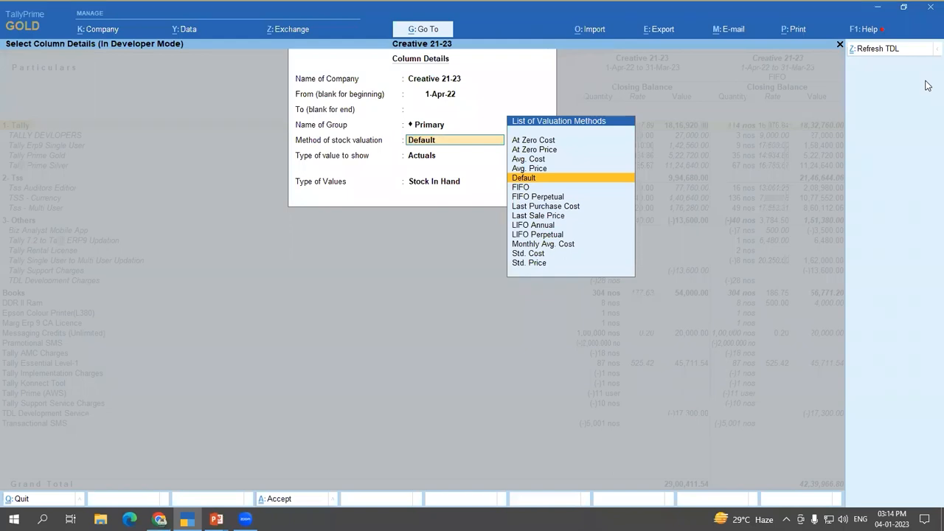
{"action": "key", "text": "Down"}
{"action": "key", "text": "Up"}
{"action": "key", "text": "Up"}
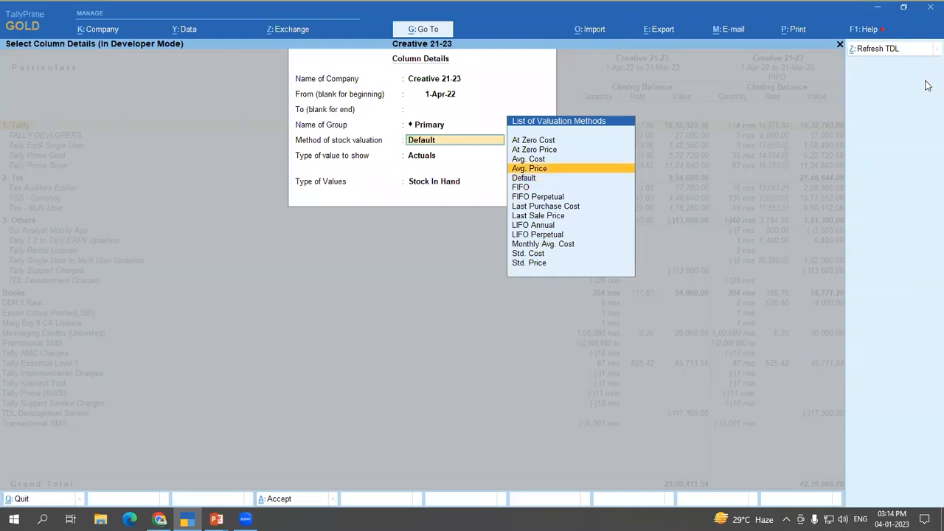
{"action": "key", "text": "Down"}
{"action": "key", "text": "Down"}
{"action": "key", "text": "Down"}
{"action": "key", "text": "Down"}
{"action": "key", "text": "Down"}
{"action": "key", "text": "Down"}
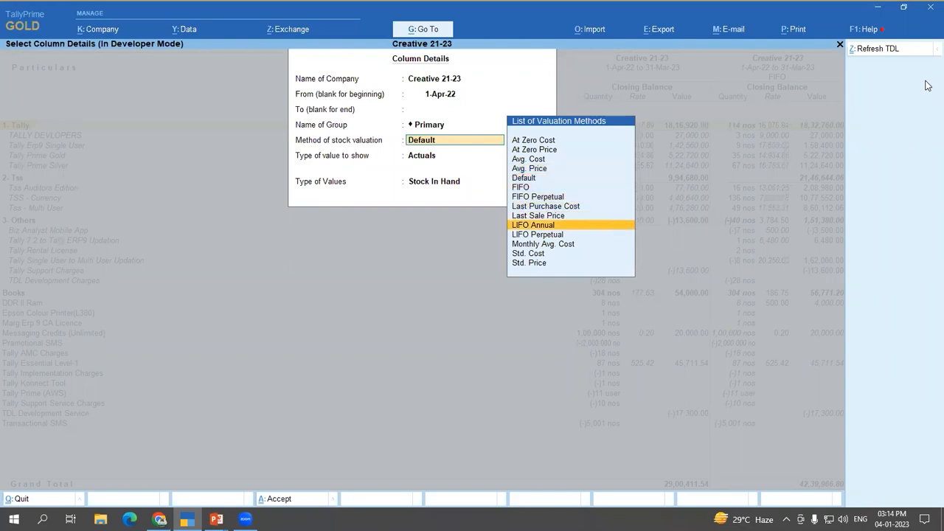
{"action": "key", "text": "Return"}
{"action": "key", "text": "Return"}
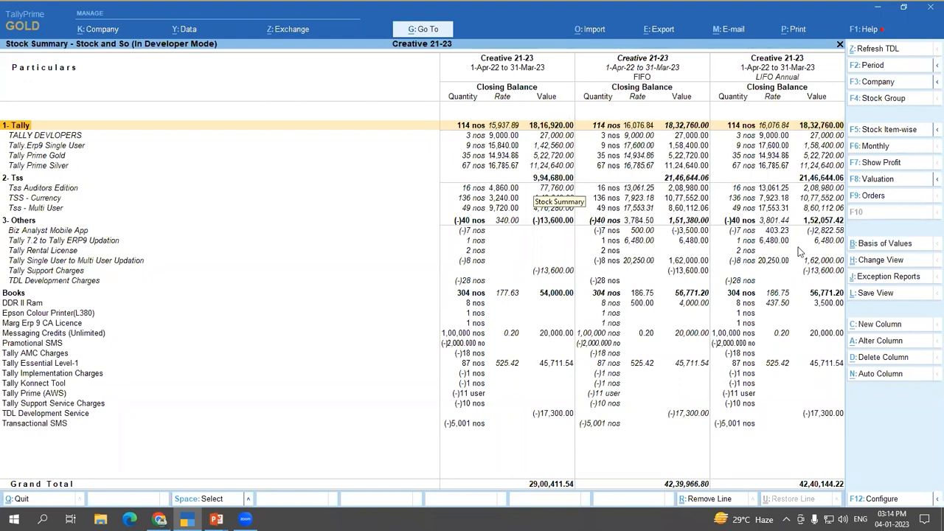
Step: Leave the Stock Summary and open the Profit & Loss A/c in its detailed view
{"action": "key", "text": "Escape"}
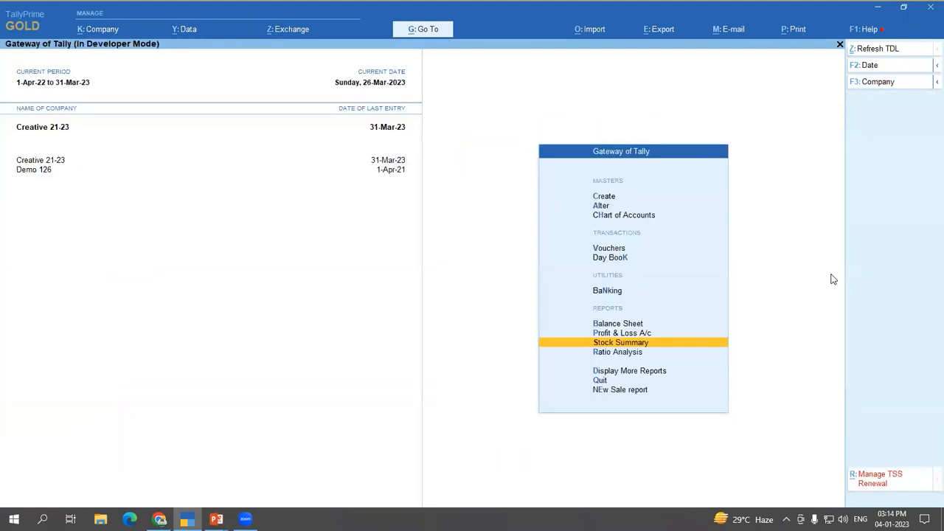
{"action": "key", "text": "p"}
{"action": "key", "text": "alt+F5"}
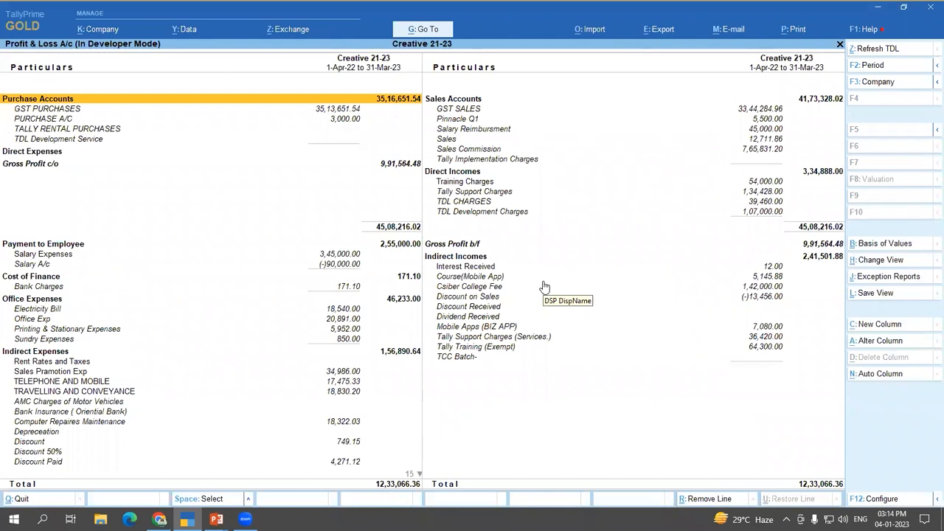
Step: Set Integrate Accounts with Inventory to Yes in the company features and save
{"action": "key", "text": "F11"}
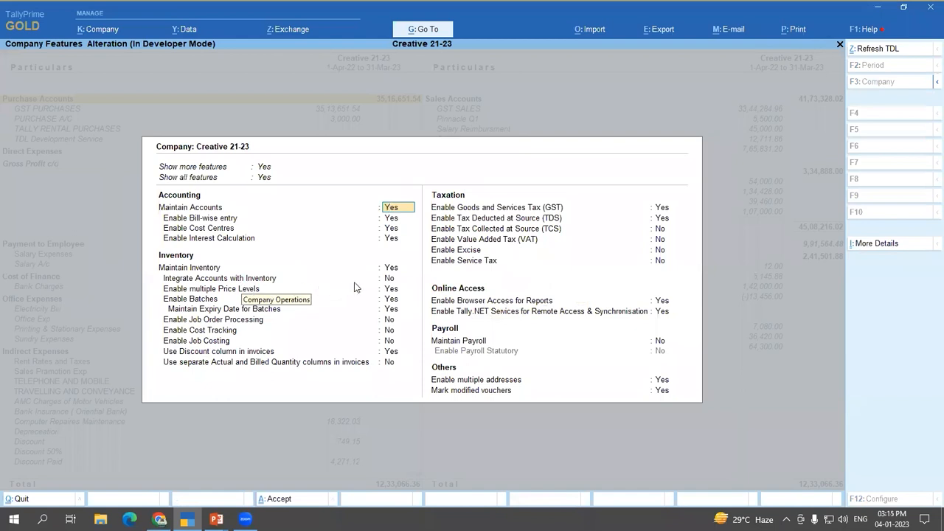
{"action": "left_click", "coordinate": [389, 278]}
{"action": "type", "text": "y"}
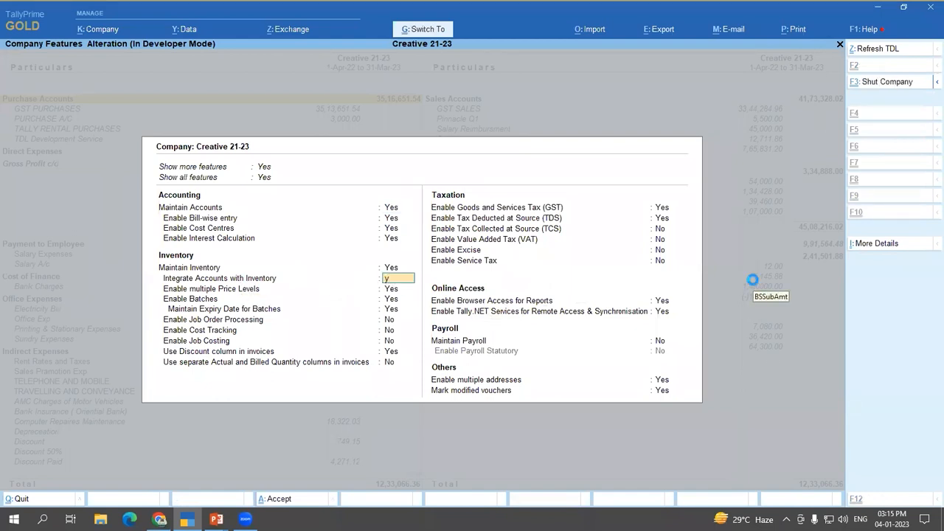
{"action": "key", "text": "ctrl+a"}
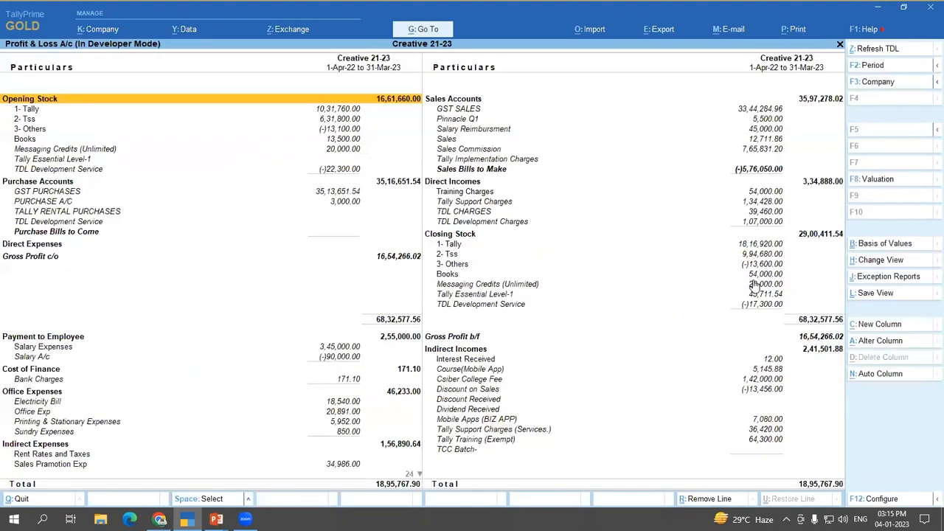
Step: Change the stock valuation method of the Profit & Loss A/c to FIFO to compare the closing stock
{"action": "left_click", "coordinate": [443, 236]}
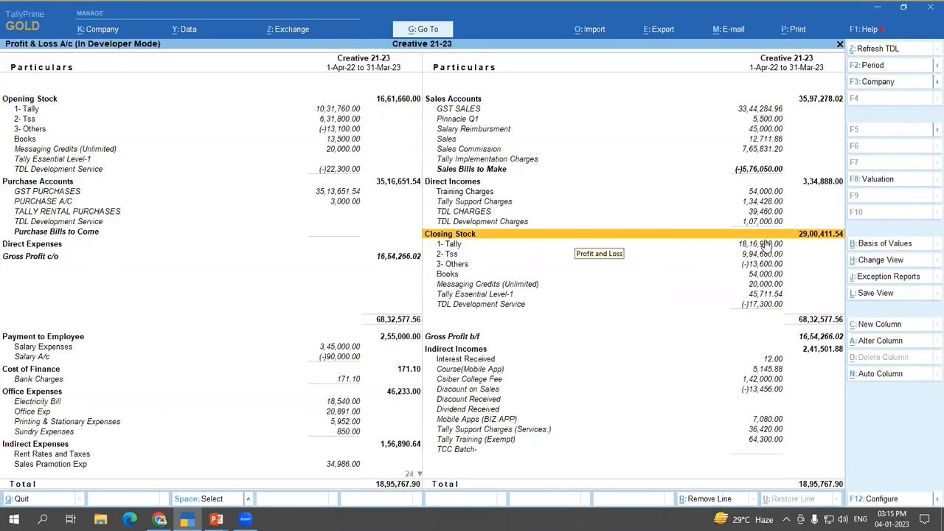
{"action": "left_click", "coordinate": [889, 183]}
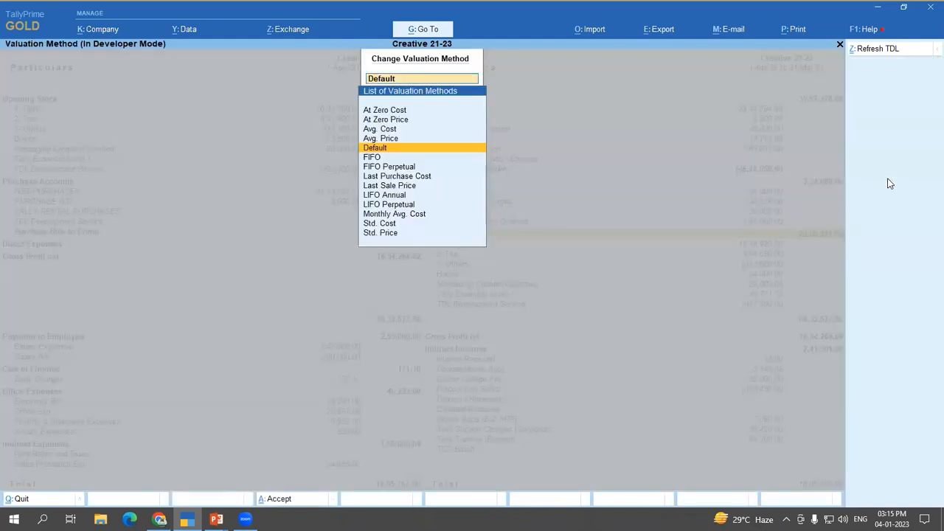
{"action": "key", "text": "Down"}
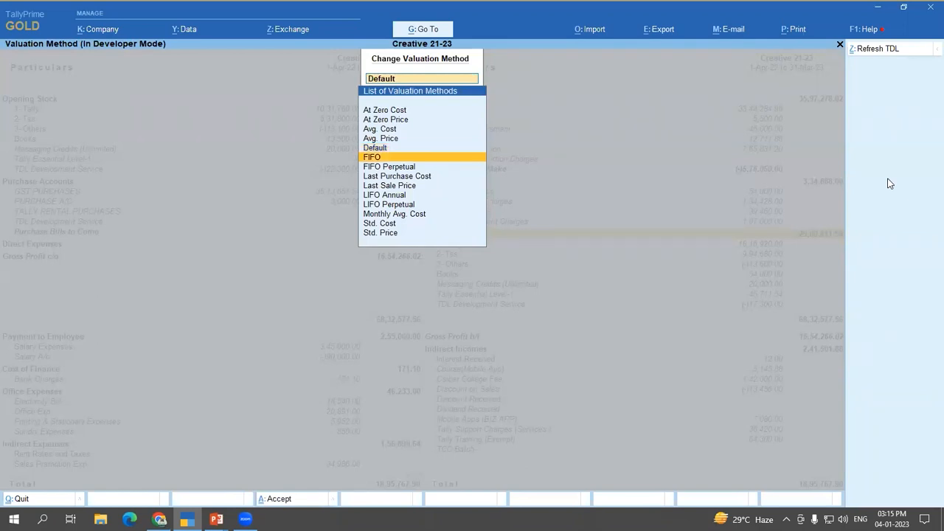
{"action": "key", "text": "Return"}
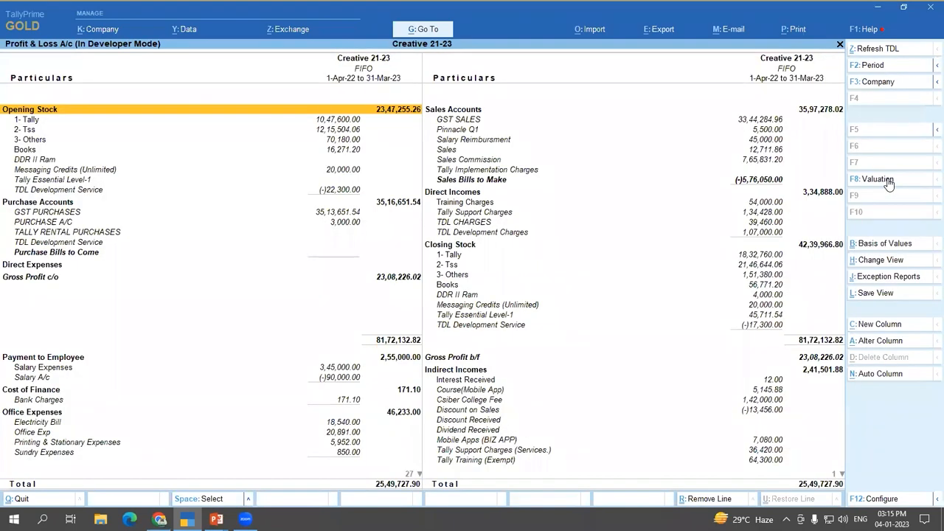
Step: Change the Profit & Loss A/c stock valuation method to Std. Cost
{"action": "left_click", "coordinate": [889, 184]}
{"action": "key", "text": "Down"}
{"action": "key", "text": "Down"}
{"action": "key", "text": "Down"}
{"action": "key", "text": "Down"}
{"action": "key", "text": "Down"}
{"action": "key", "text": "Down"}
{"action": "key", "text": "Down"}
{"action": "key", "text": "Down"}
{"action": "key", "text": "Up"}
{"action": "key", "text": "Return"}
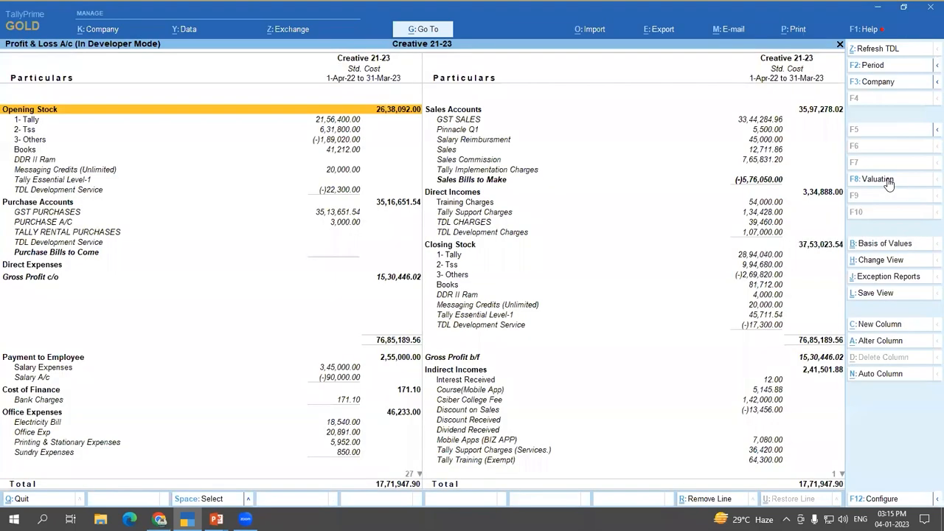
Step: Change the Profit & Loss A/c stock valuation method to Std. Price
{"action": "left_click", "coordinate": [888, 183]}
{"action": "key", "text": "Down"}
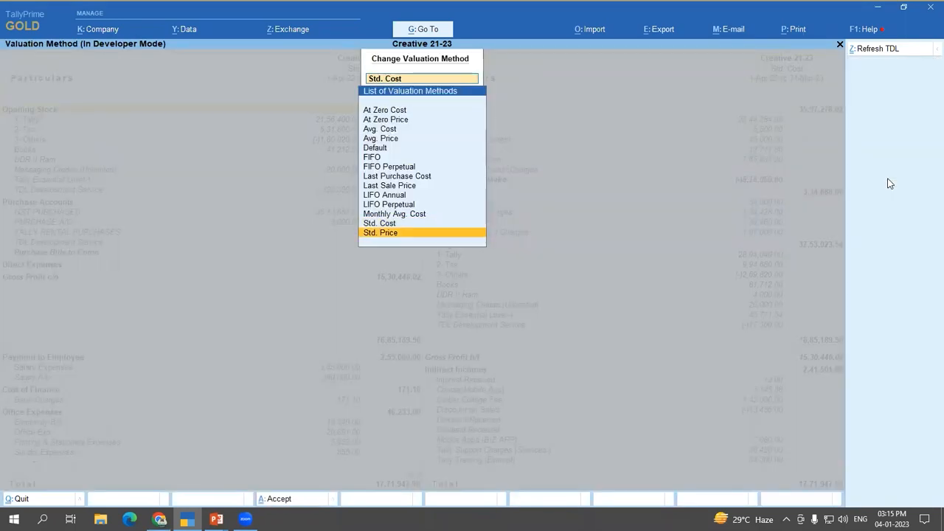
{"action": "key", "text": "Return"}
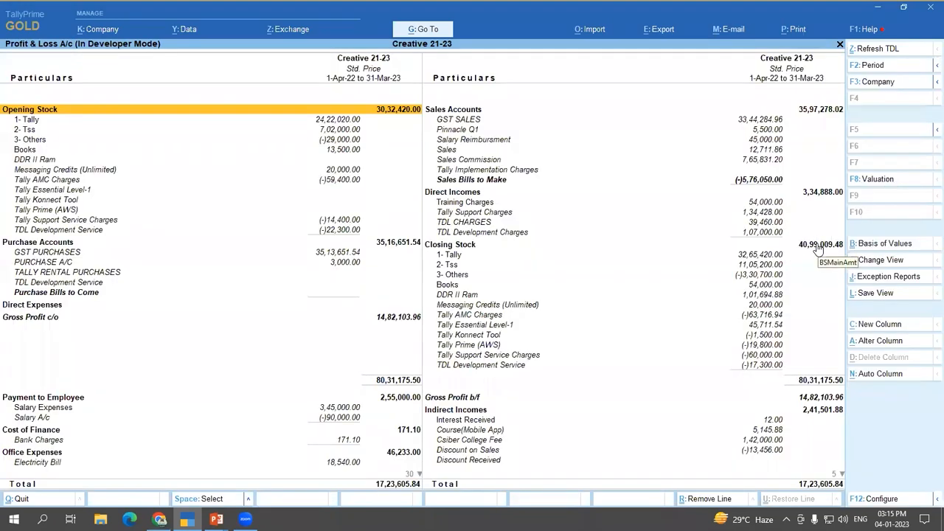
Step: Switch the Profit & Loss A/c valuation back to Std. Cost and leave the report
{"action": "left_click", "coordinate": [881, 184]}
{"action": "key", "text": "Up"}
{"action": "key", "text": "Return"}
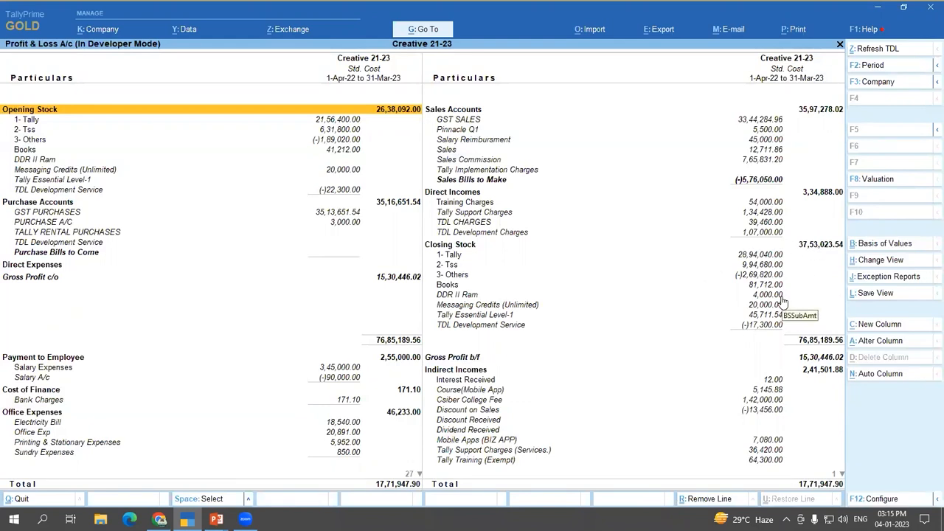
{"action": "key", "text": "Escape"}
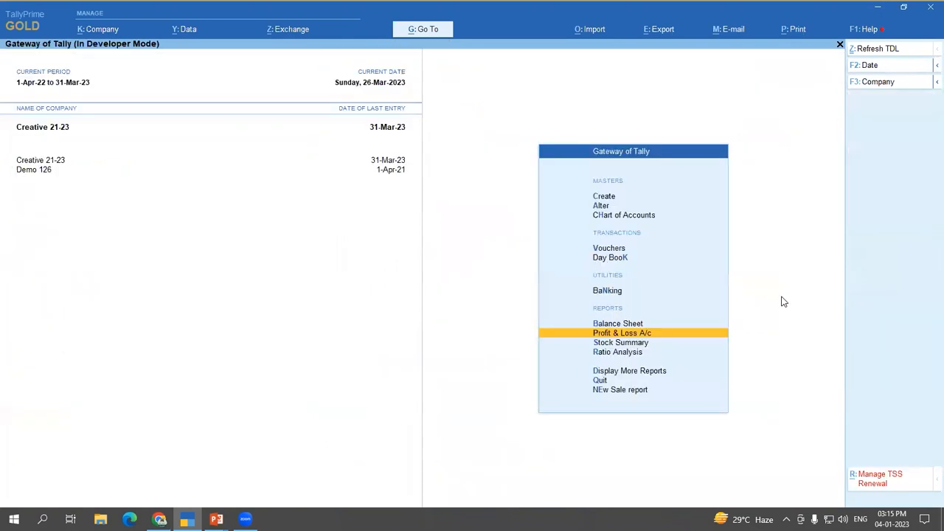
Step: Check the PowerPoint slide on costing and market valuation of stock items, and return to TallyPrime
{"action": "key", "text": "alt+Tab"}
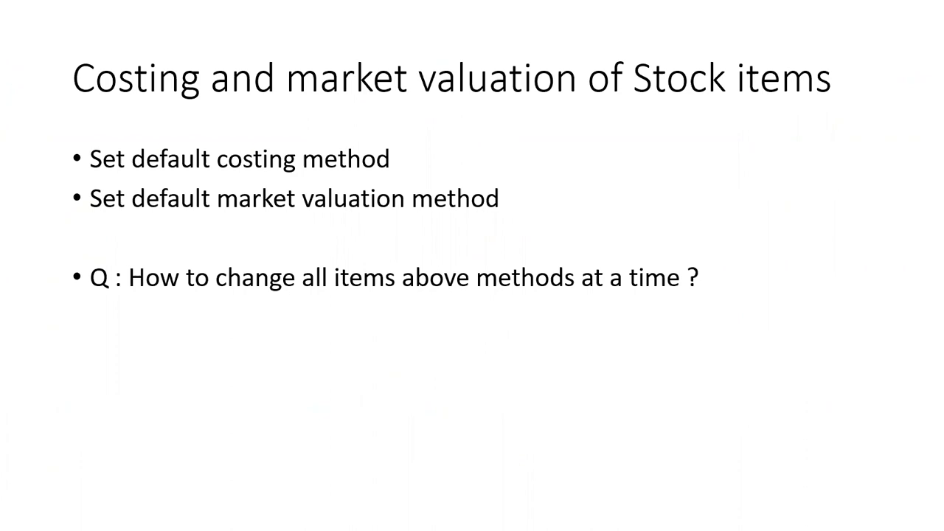
{"action": "key", "text": "alt+Tab"}
{"action": "key", "text": "alt+Tab"}
{"action": "key", "text": "alt+Tab"}
{"action": "key", "text": "alt+Tab"}
{"action": "key", "text": "alt+Tab"}
{"action": "key", "text": "alt+Tab"}
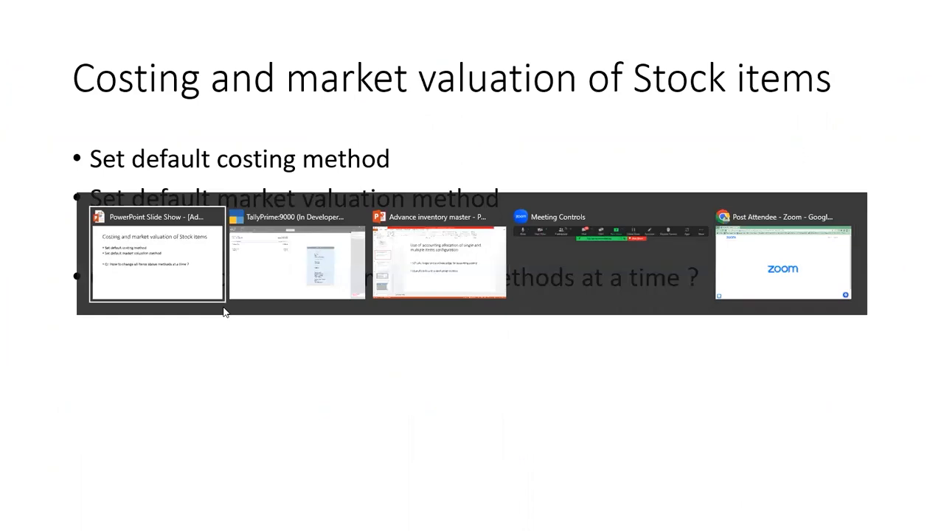
Step: Open the DDR II Ram stock item for alteration
{"action": "key", "text": "a"}
{"action": "key", "text": "Down"}
{"action": "key", "text": "Down"}
{"action": "key", "text": "Down"}
{"action": "key", "text": "Up"}
{"action": "key", "text": "Down"}
{"action": "key", "text": "Down"}
{"action": "key", "text": "Down"}
{"action": "key", "text": "Down"}
{"action": "key", "text": "Down"}
{"action": "key", "text": "Down"}
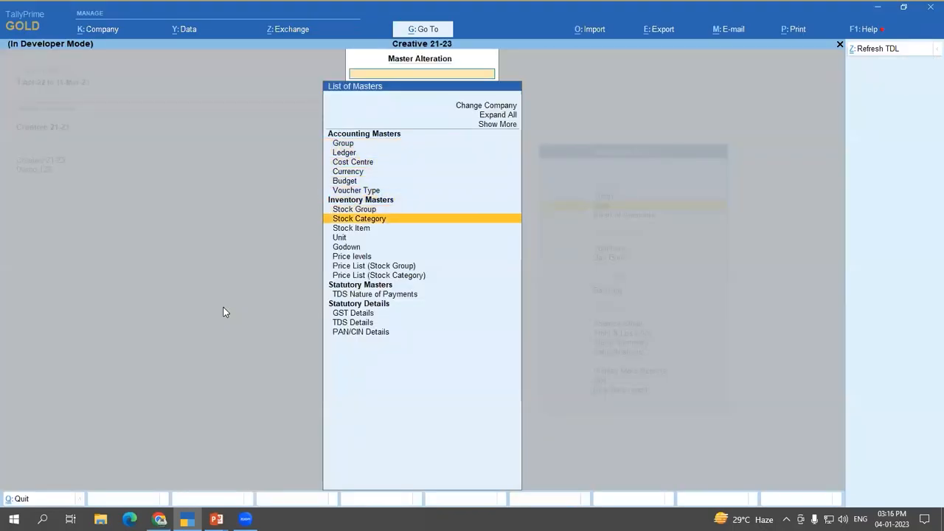
{"action": "key", "text": "Return"}
{"action": "key", "text": "Down"}
{"action": "key", "text": "Down"}
{"action": "key", "text": "Down"}
{"action": "key", "text": "Down"}
{"action": "key", "text": "Return"}
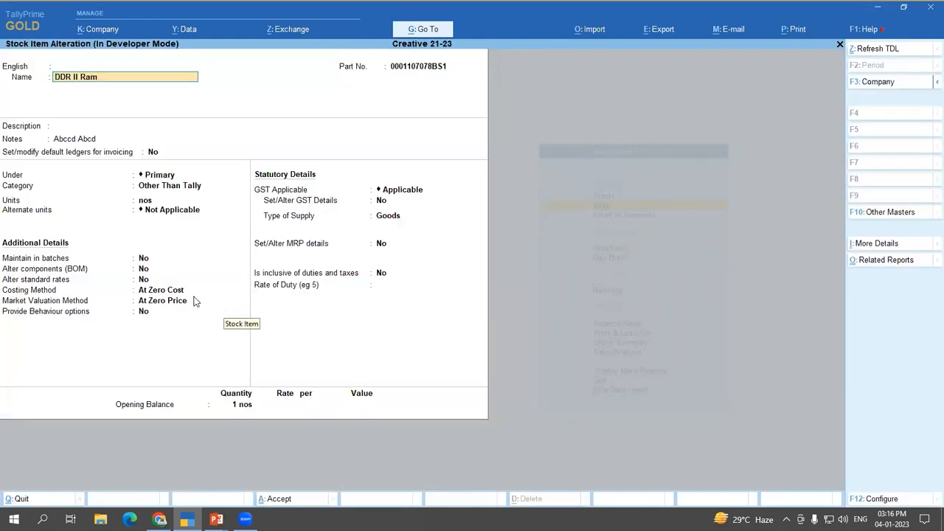
Step: Examine the Costing Method and Market Valuation Method of DDR II Ram, and quit the alteration without saving
{"action": "left_click", "coordinate": [177, 291]}
{"action": "left_click", "coordinate": [195, 301]}
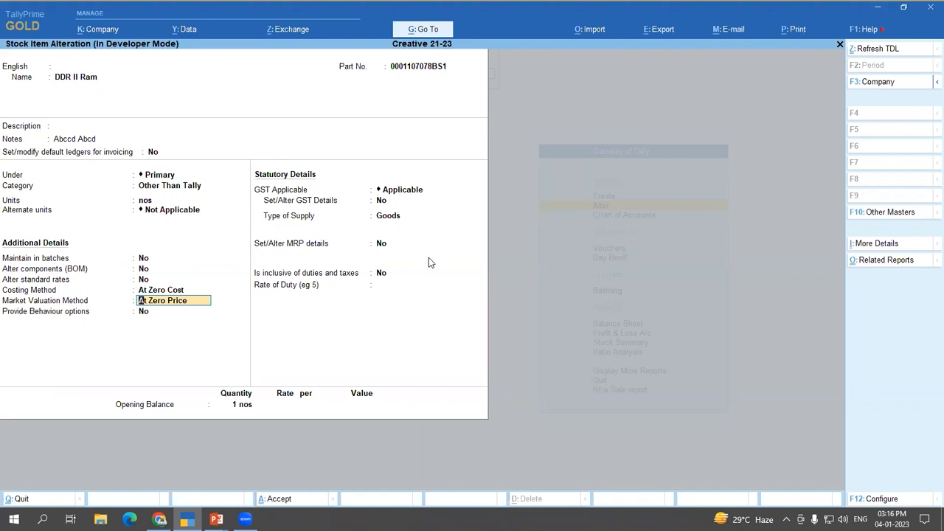
{"action": "key", "text": "Escape"}
{"action": "key", "text": "Escape"}
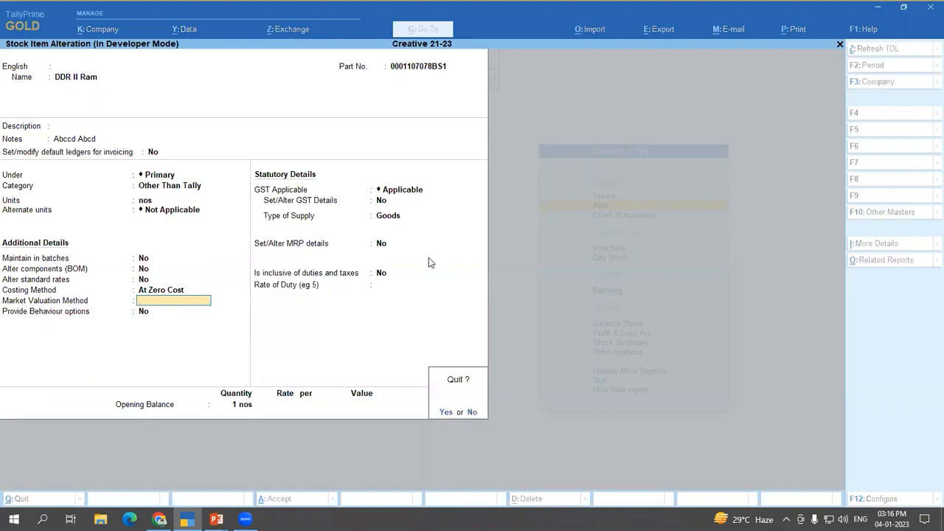
{"action": "key", "text": "Return"}
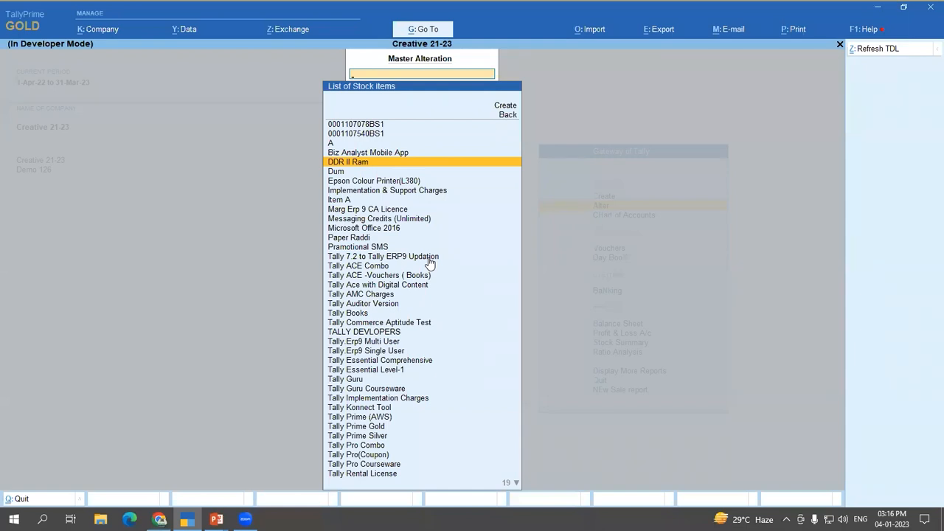
{"action": "key", "text": "Escape"}
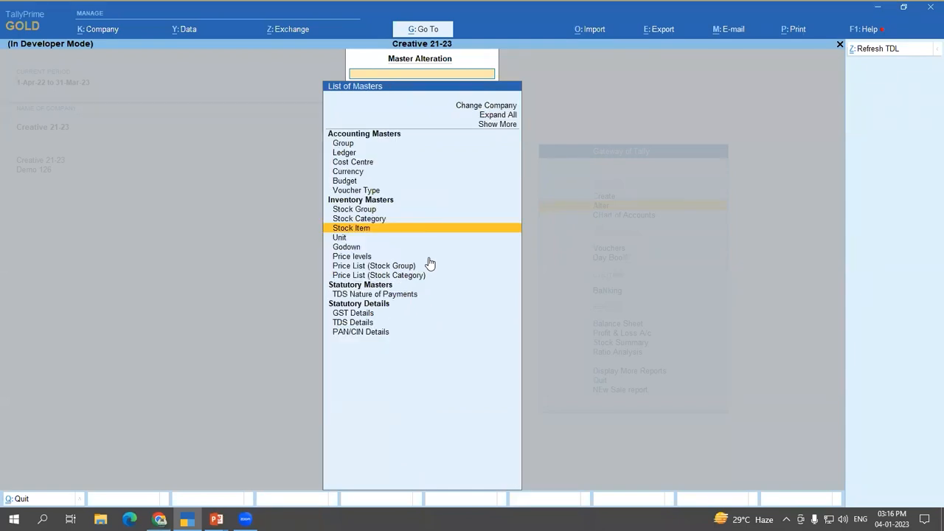
{"action": "key", "text": "Escape"}
{"action": "key", "text": "Return"}
{"action": "key", "text": "Down"}
{"action": "key", "text": "Down"}
{"action": "key", "text": "Down"}
{"action": "key", "text": "Down"}
{"action": "key", "text": "Down"}
{"action": "key", "text": "Escape"}
Step: Open the list of stock items in the Chart of Accounts
{"action": "key", "text": "Down"}
{"action": "key", "text": "Return"}
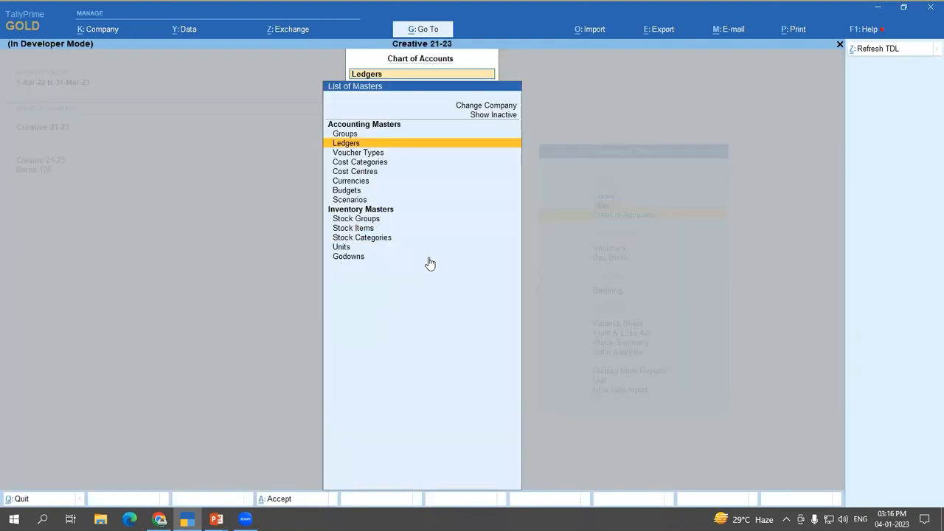
{"action": "key", "text": "Down"}
{"action": "key", "text": "Down"}
{"action": "key", "text": "Down"}
{"action": "key", "text": "Down"}
{"action": "key", "text": "Down"}
{"action": "key", "text": "Down"}
{"action": "key", "text": "Down"}
{"action": "key", "text": "Down"}
{"action": "key", "text": "Down"}
{"action": "key", "text": "Return"}
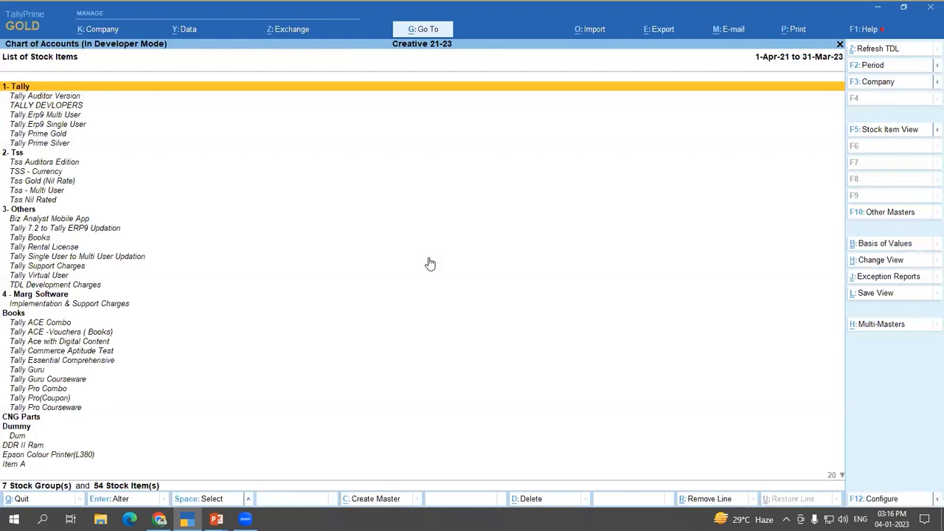
Step: Open the multiple stock item alteration for All Items, look over its columns, and quit back to the group selection
{"action": "left_click", "coordinate": [870, 332]}
{"action": "key", "text": "Down"}
{"action": "key", "text": "Return"}
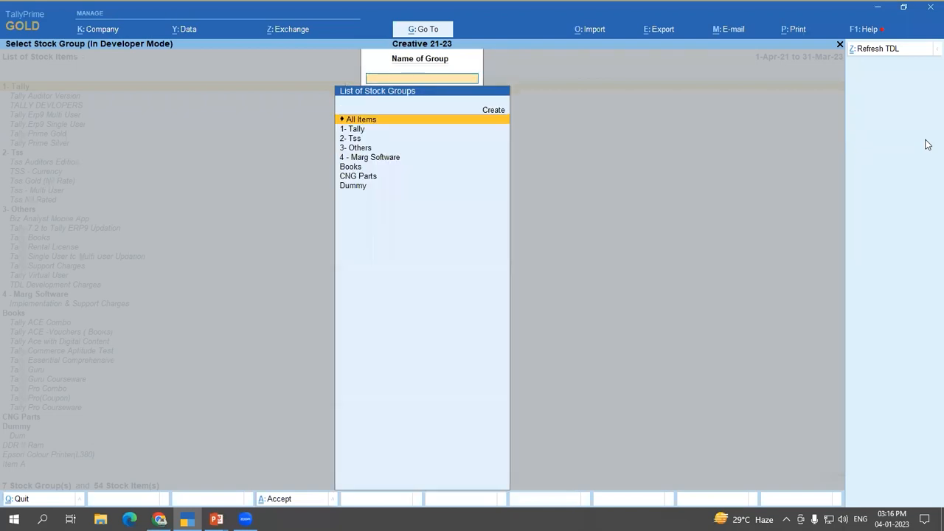
{"action": "key", "text": "Return"}
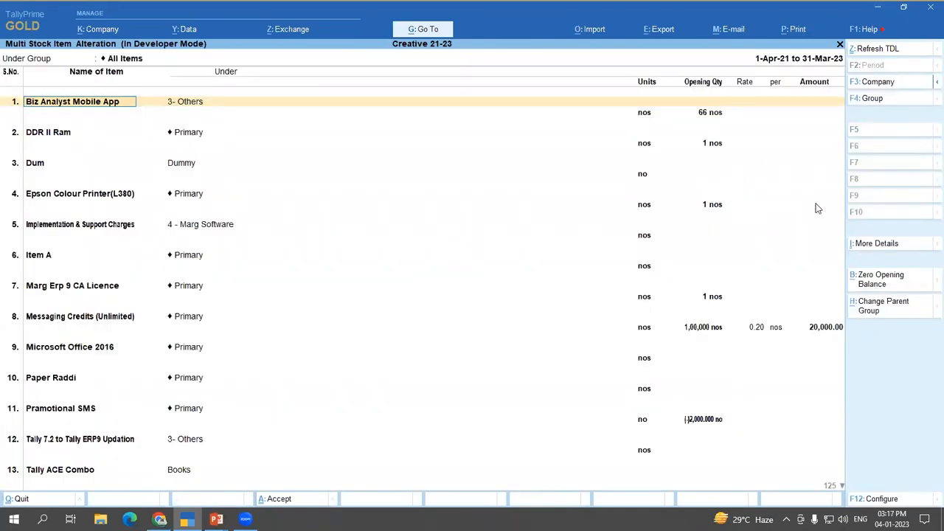
{"action": "key", "text": "Escape"}
{"action": "key", "text": "Escape"}
{"action": "key", "text": "Return"}
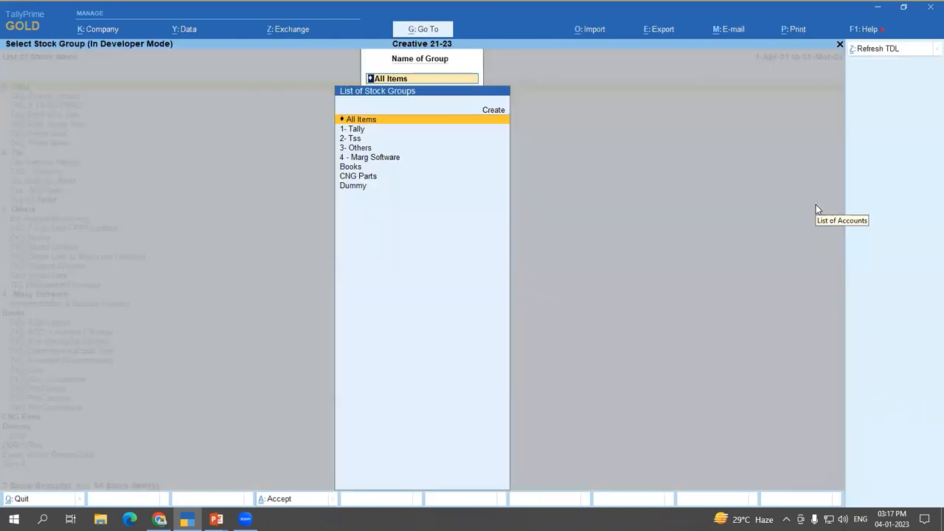
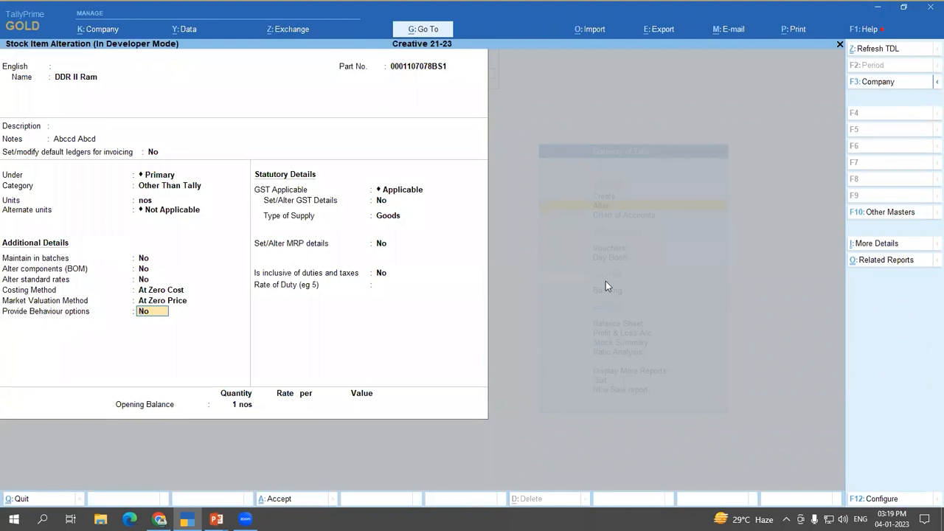
Step: Enable the behaviour options for DDR II Ram, set Treat all purchases as consumed to Yes, and save the stock item
{"action": "type", "text": "y"}
{"action": "key", "text": "Return"}
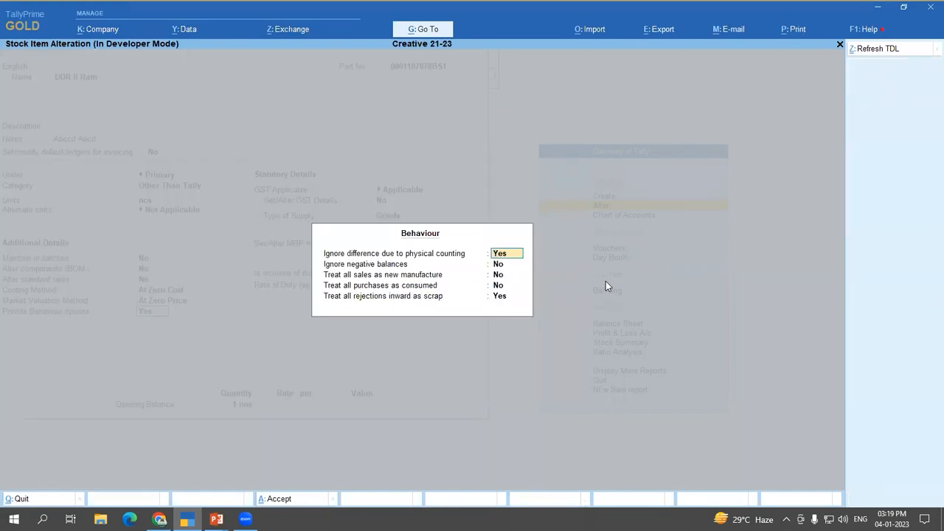
{"action": "key", "text": "Return"}
{"action": "key", "text": "Return"}
{"action": "key", "text": "Return"}
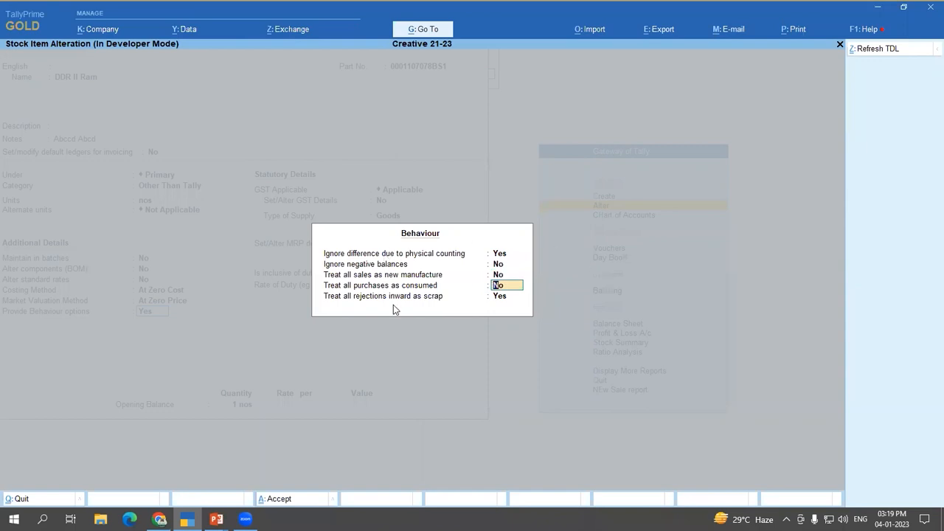
{"action": "key", "text": "y"}
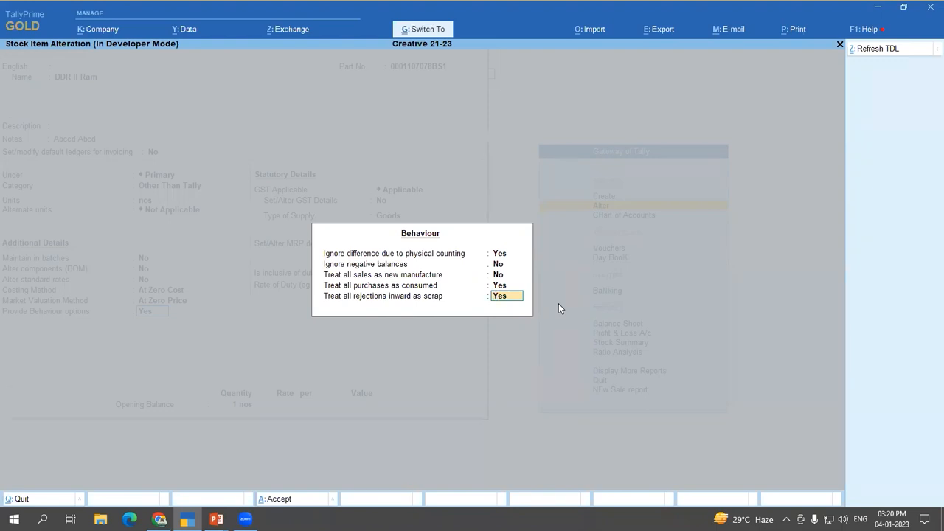
{"action": "key", "text": "Return"}
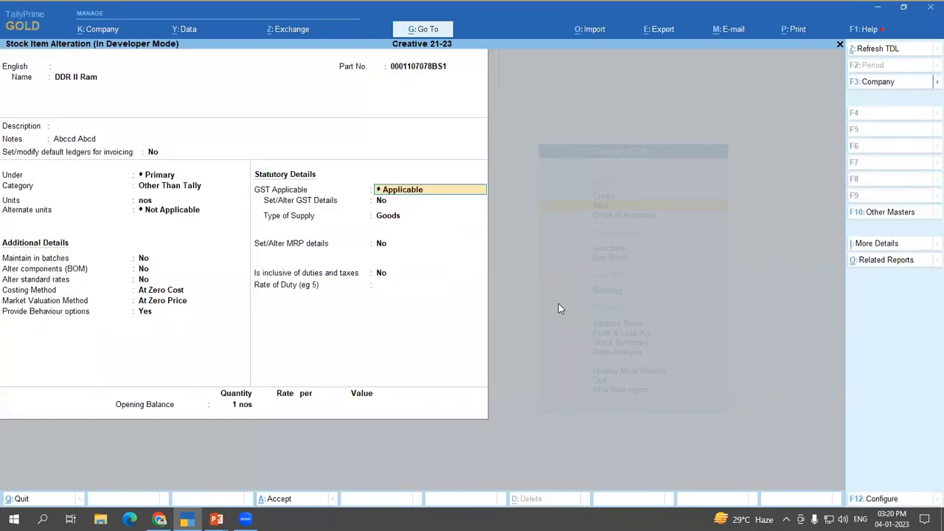
{"action": "key", "text": "ctrl+a"}
{"action": "key", "text": "Escape"}
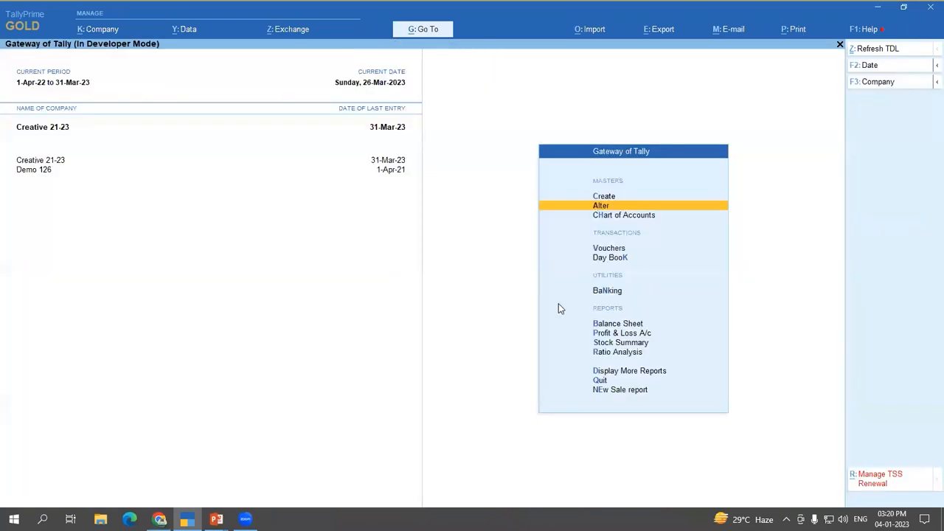
Step: Open the Stock Item Monthly Summary for DDR II Ram from the inventory books
{"action": "key", "text": "d"}
{"action": "key", "text": "Down"}
{"action": "key", "text": "Down"}
{"action": "key", "text": "Down"}
{"action": "key", "text": "Down"}
{"action": "key", "text": "Down"}
{"action": "key", "text": "Down"}
{"action": "key", "text": "Down"}
{"action": "key", "text": "Up"}
{"action": "key", "text": "Return"}
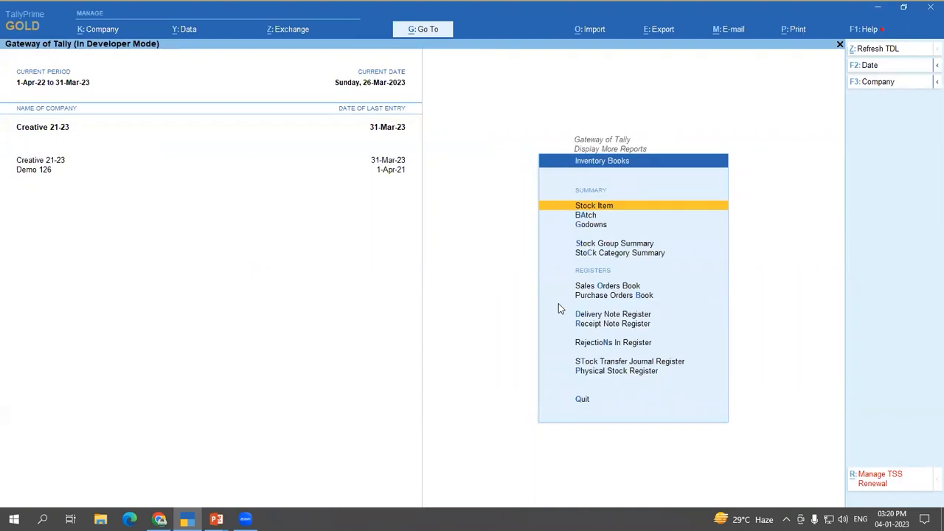
{"action": "key", "text": "Return"}
{"action": "type", "text": "dd"}
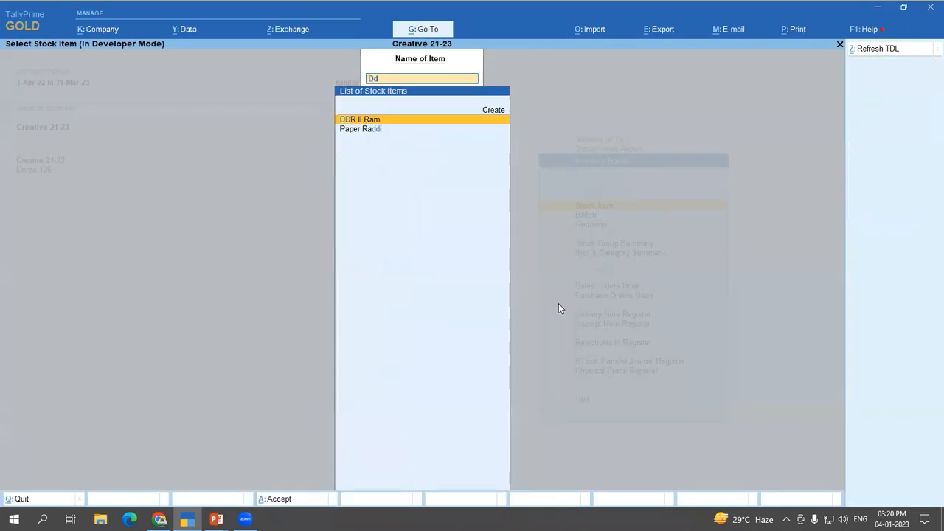
{"action": "key", "text": "Return"}
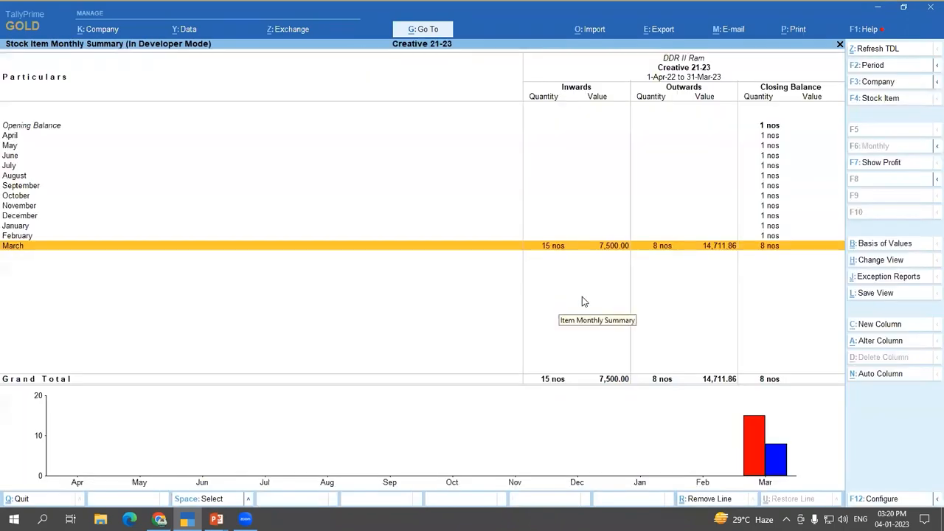
Step: Delete the Cash sale, the 3Dot Lam Industries Pvt Ltd sale and the Physical Stock voucher from DDR II Ram's March vouchers
{"action": "left_click", "coordinate": [763, 252]}
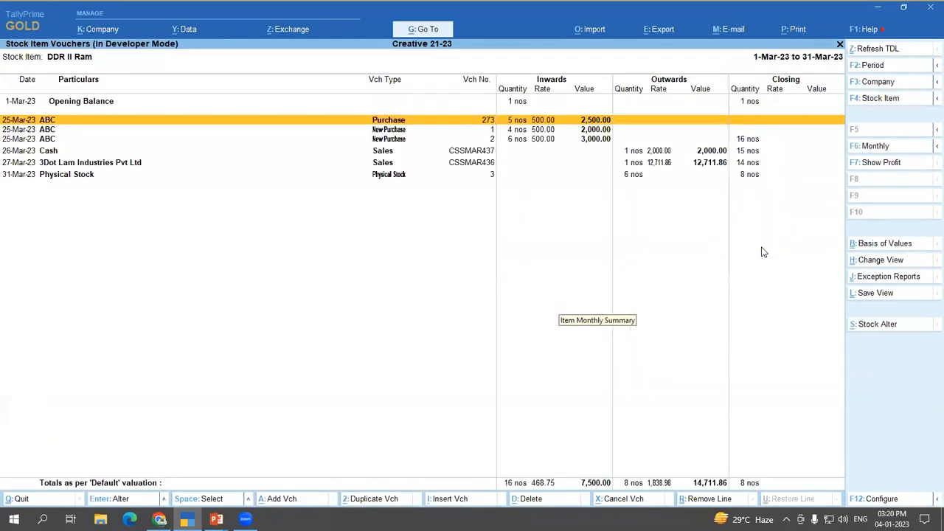
{"action": "key", "text": "Down"}
{"action": "key", "text": "Down"}
{"action": "key", "text": "Down"}
{"action": "key", "text": "Down"}
{"action": "key", "text": "Down"}
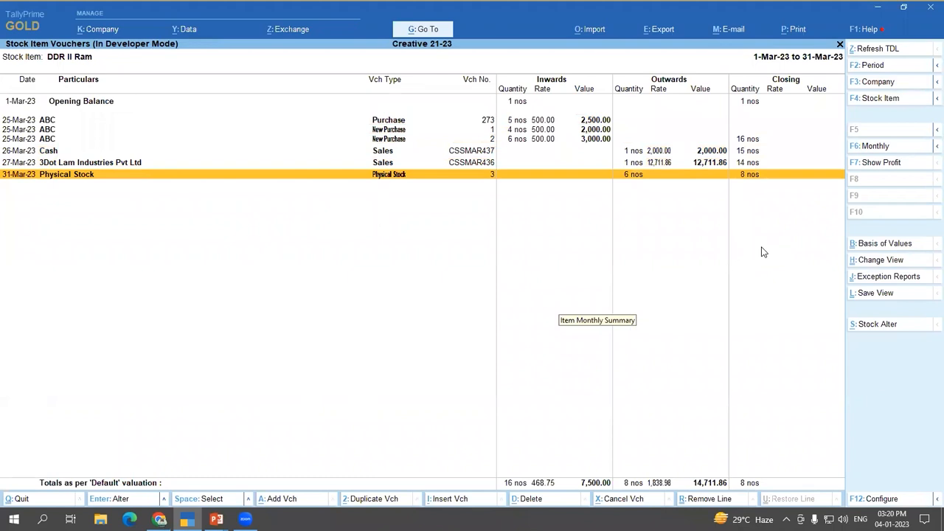
{"action": "key", "text": "Up"}
{"action": "key", "text": "Up"}
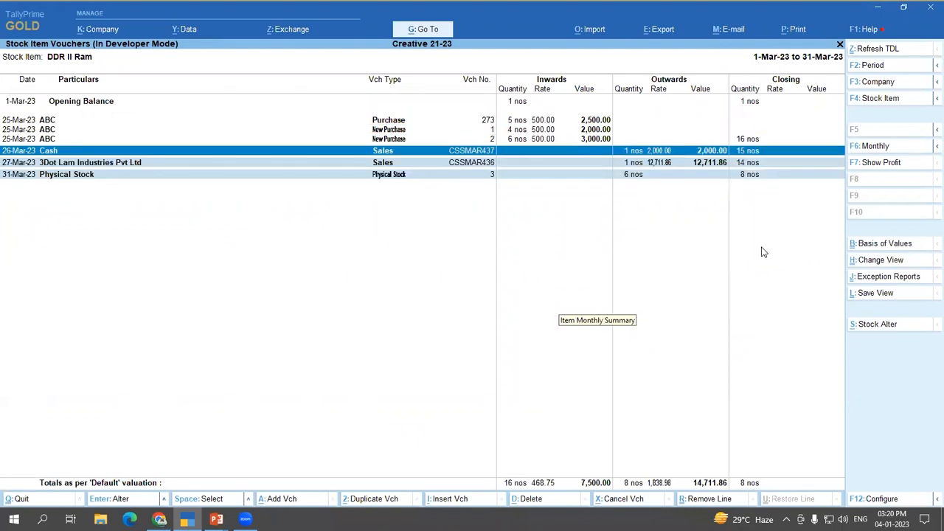
{"action": "key", "text": "alt+d"}
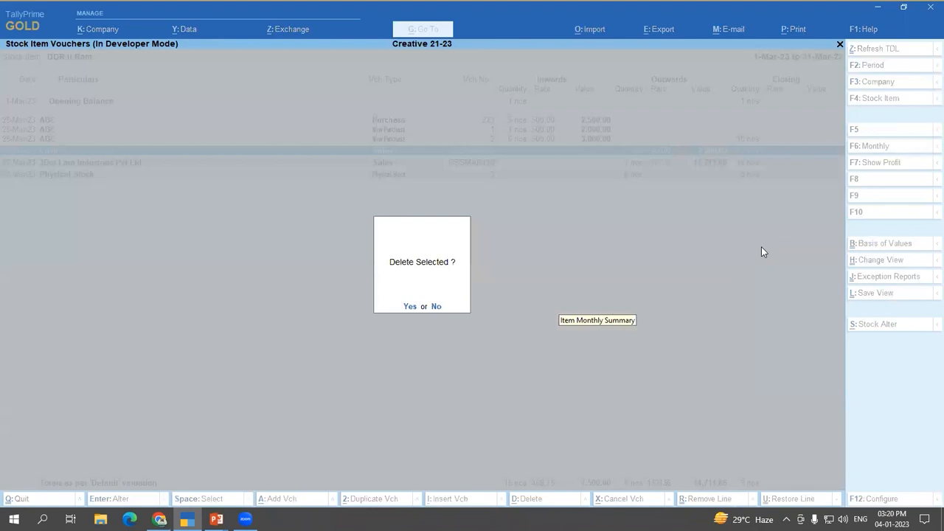
{"action": "key", "text": "y"}
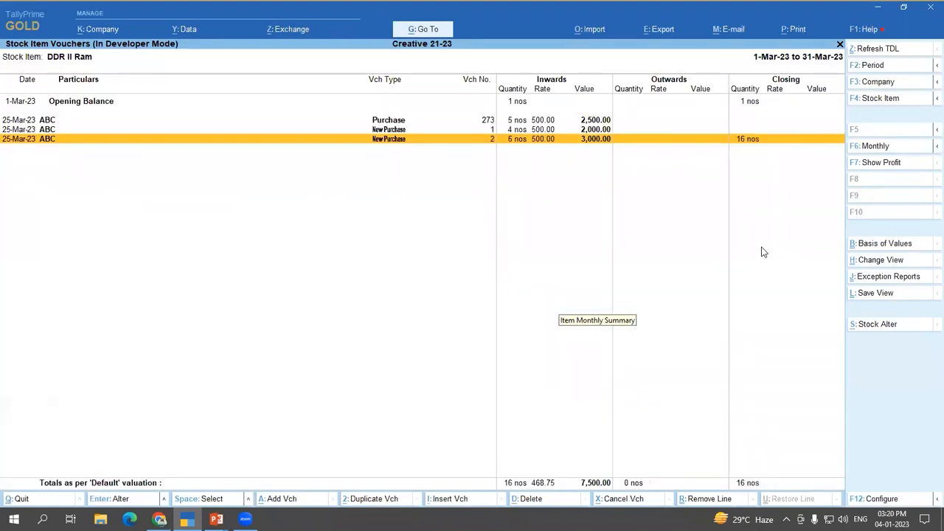
Step: Review the remaining March vouchers of DDR II Ram and return to its monthly summary
{"action": "key", "text": "Escape"}
{"action": "key", "text": "Return"}
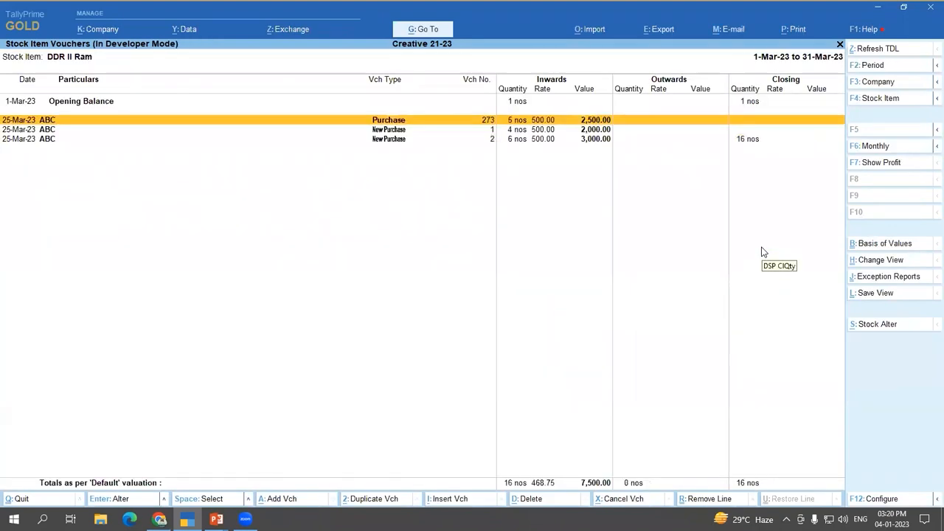
{"action": "key", "text": "Down"}
{"action": "key", "text": "Down"}
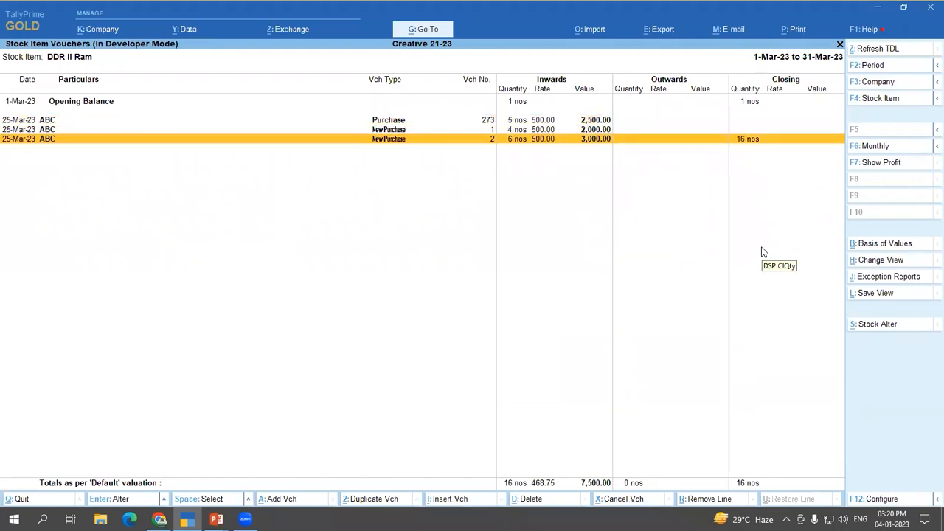
{"action": "key", "text": "Escape"}
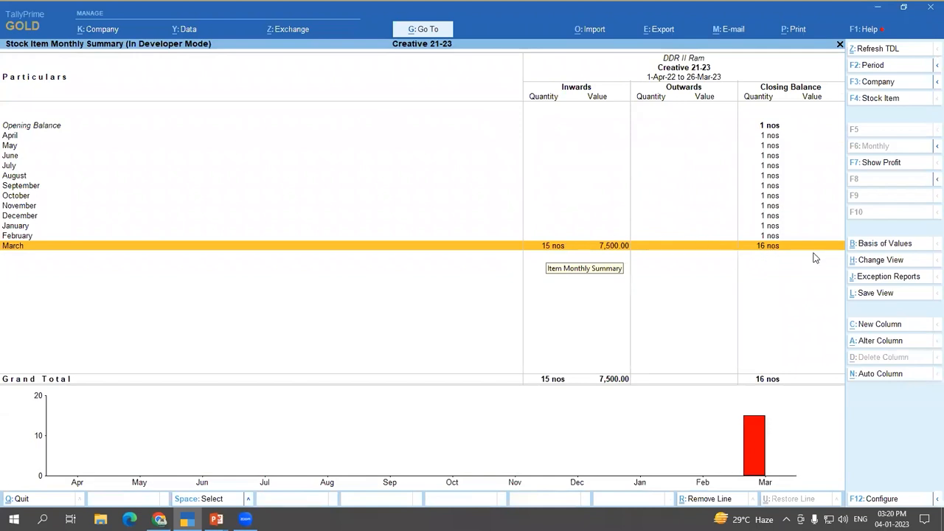
Step: From DDR II Ram's March vouchers, add a New Purchase voucher with supplier invoice number 11 and Cash as the party
{"action": "key", "text": "Return"}
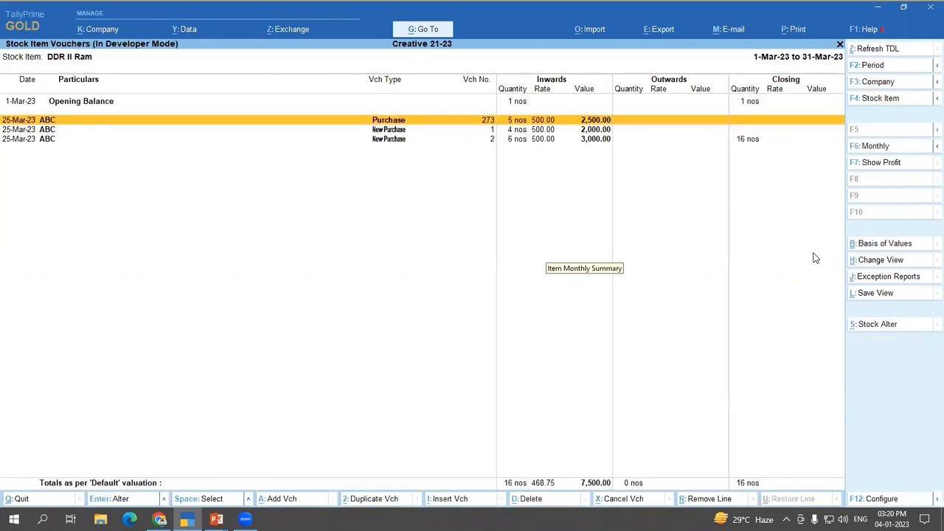
{"action": "key", "text": "Down"}
{"action": "key", "text": "Down"}
{"action": "key", "text": "alt+a"}
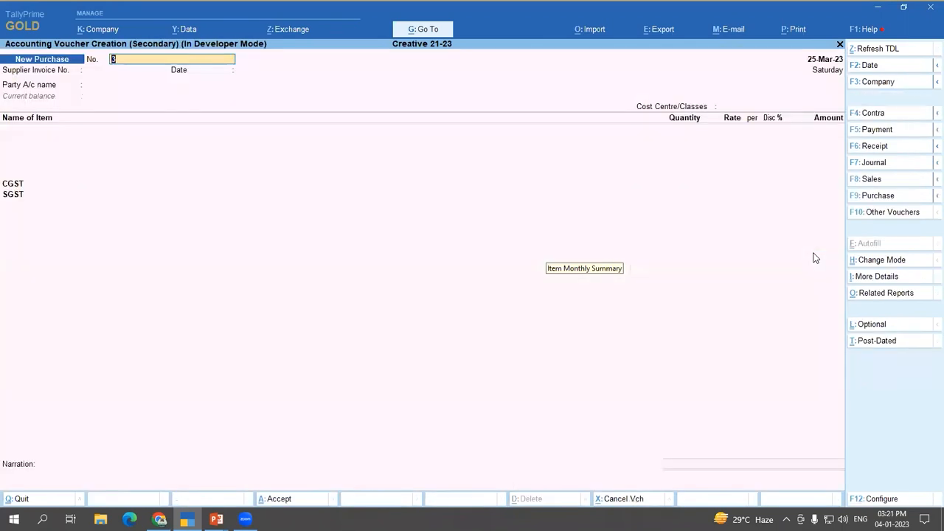
{"action": "key", "text": "Return"}
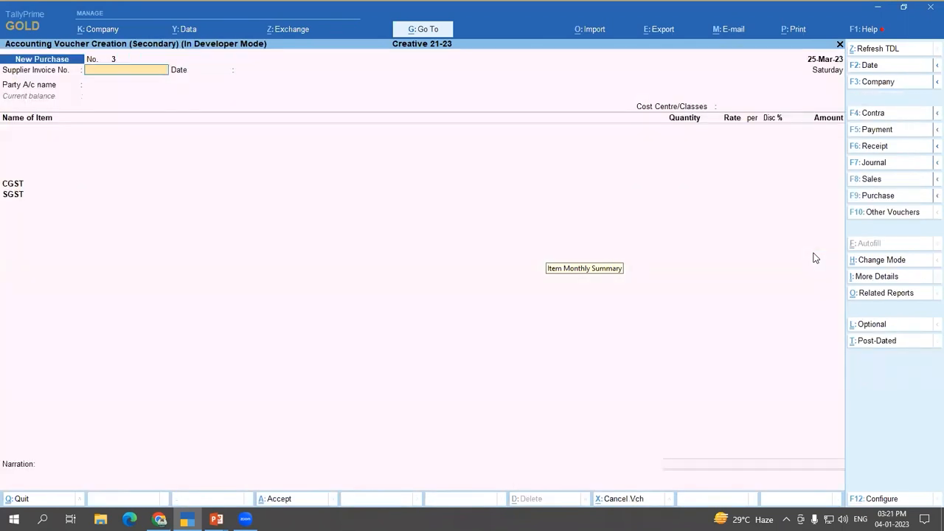
{"action": "key", "text": "Return"}
{"action": "key", "text": "Return"}
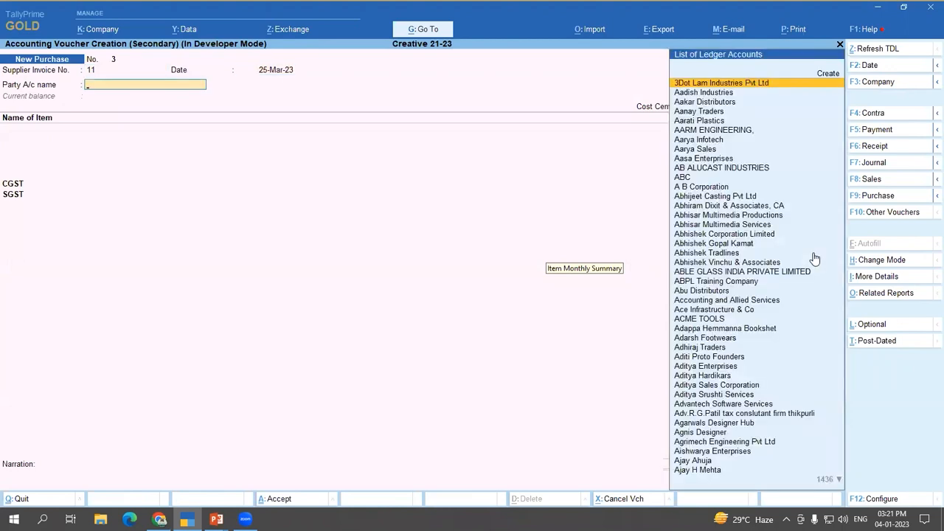
{"action": "type", "text": "cash"}
{"action": "key", "text": "Return"}
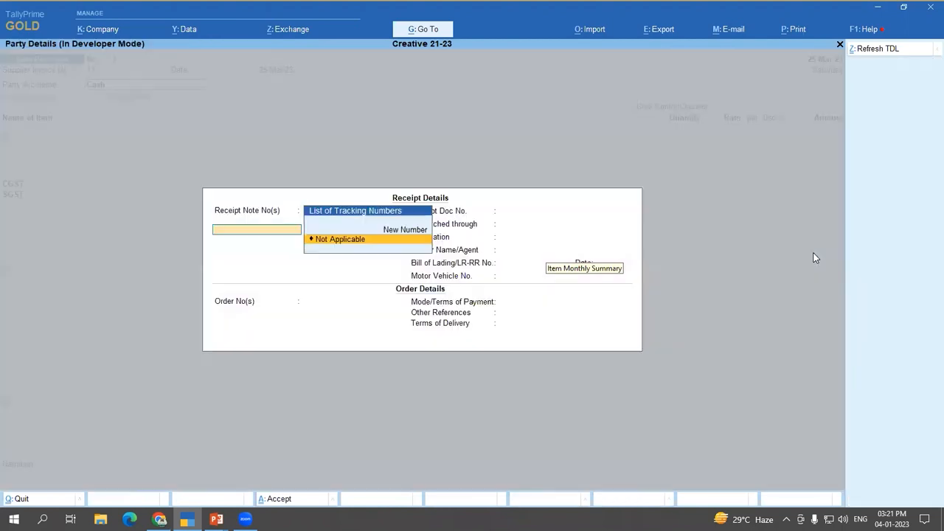
{"action": "key", "text": "ctrl+a"}
{"action": "key", "text": "ctrl+a"}
Step: Enter 2 nos of DDR II Ram at 500.00 in the New Purchase voucher and save it
{"action": "key", "text": "Return"}
{"action": "type", "text": "Ddr"}
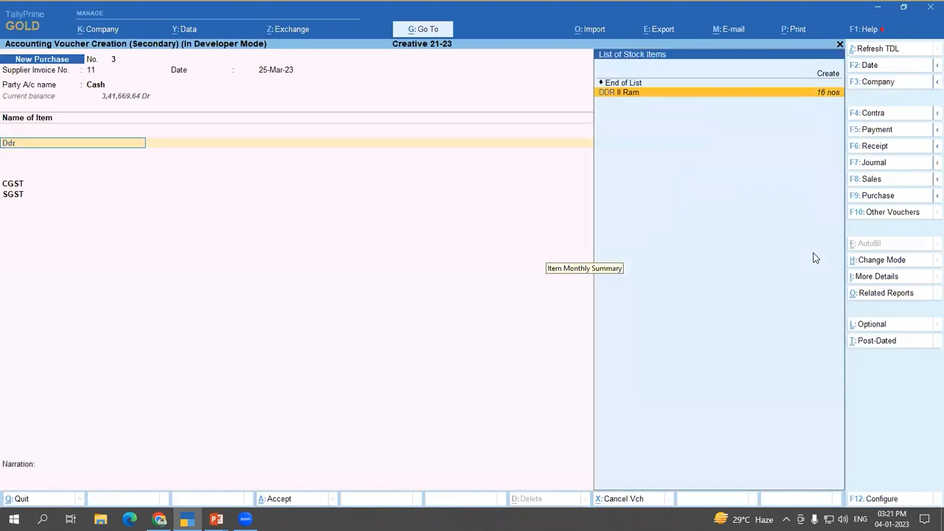
{"action": "key", "text": "Return"}
{"action": "key", "text": "Return"}
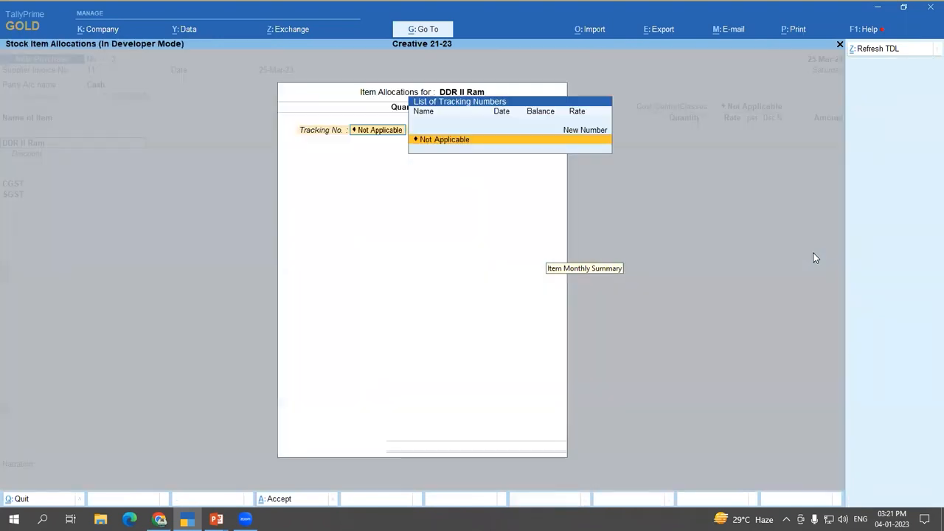
{"action": "key", "text": "Return"}
{"action": "key", "text": "Return"}
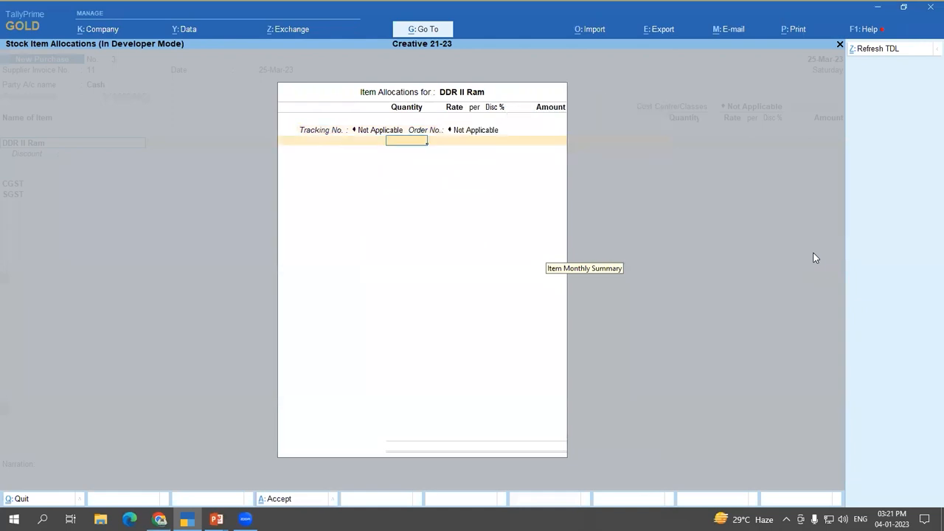
{"action": "type", "text": "2"}
{"action": "key", "text": "Return"}
{"action": "key", "text": "Return"}
{"action": "key", "text": "Return"}
{"action": "key", "text": "Return"}
{"action": "key", "text": "Return"}
{"action": "key", "text": "ctrl"}
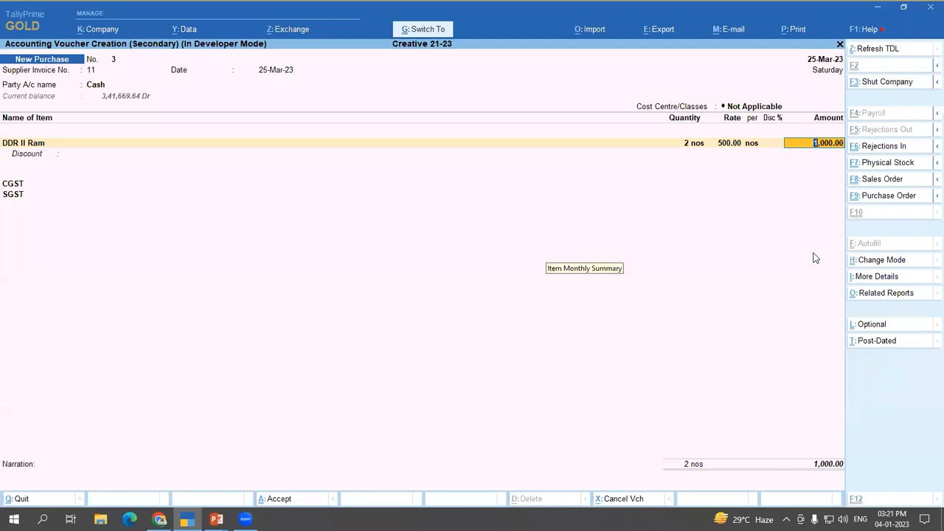
{"action": "key", "text": "ctrl+a"}
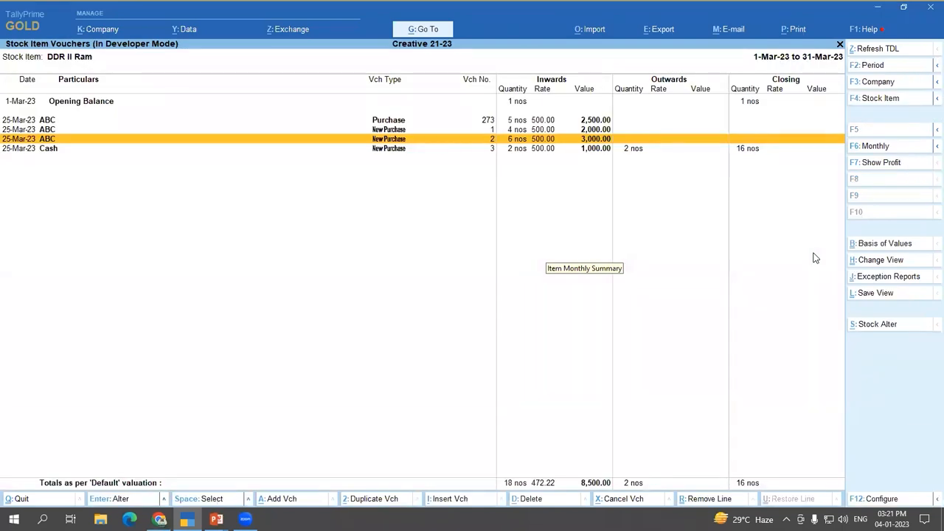
Step: Open the new Cash purchase voucher, look over its item line, and leave it without changes
{"action": "key", "text": "Down"}
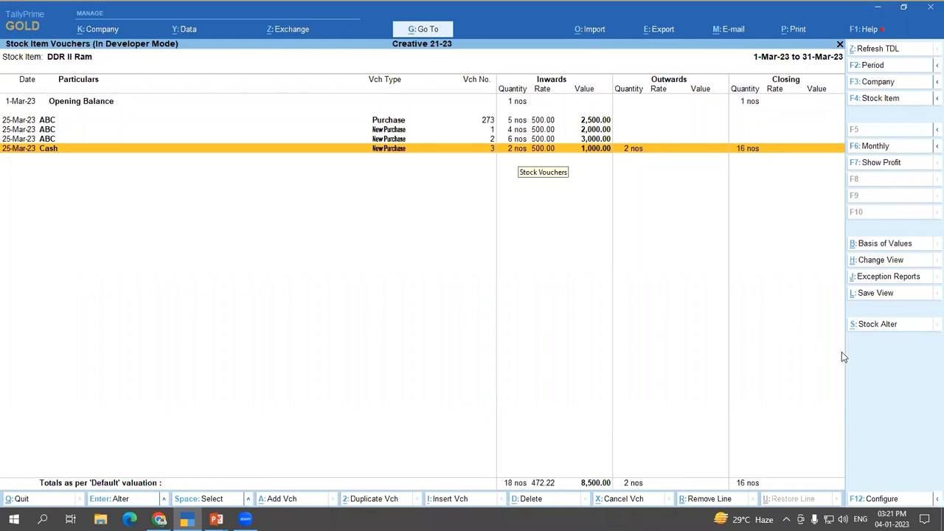
{"action": "key", "text": "Return"}
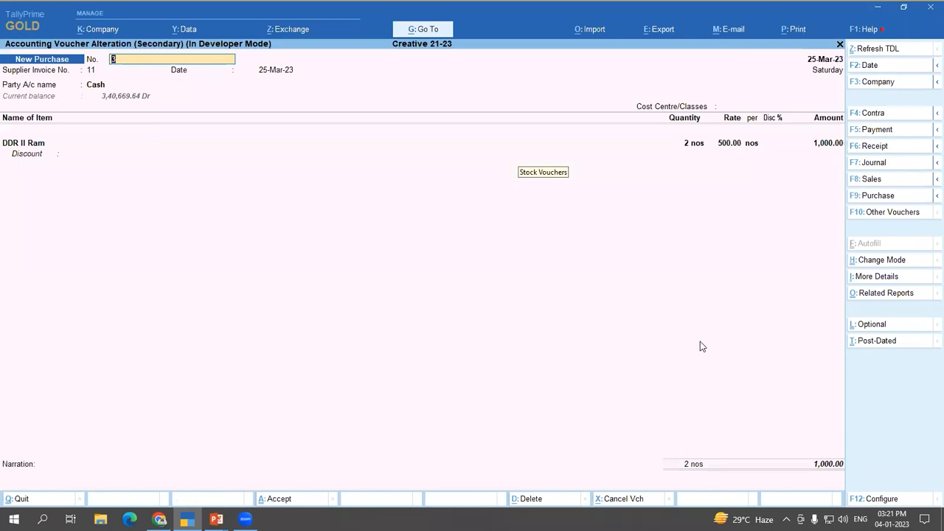
{"action": "key", "text": "Return"}
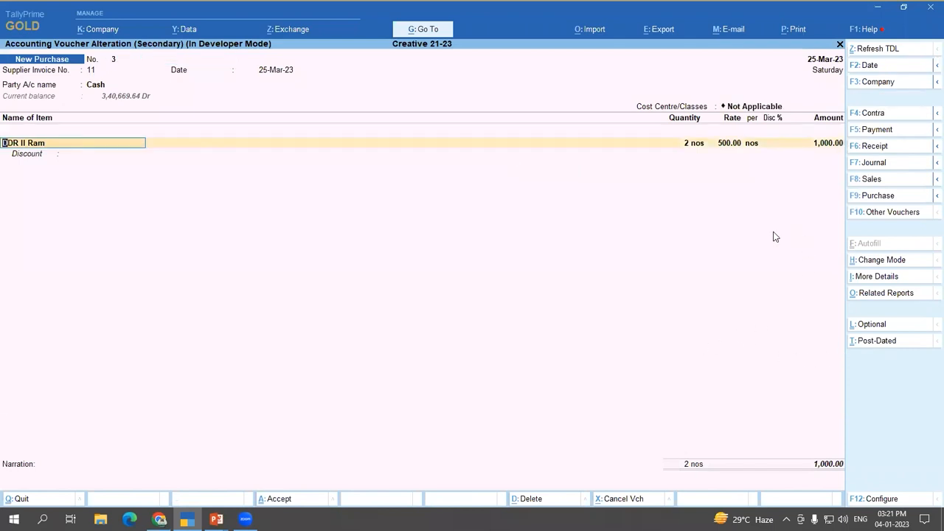
{"action": "key", "text": "space"}
{"action": "key", "text": "Escape"}
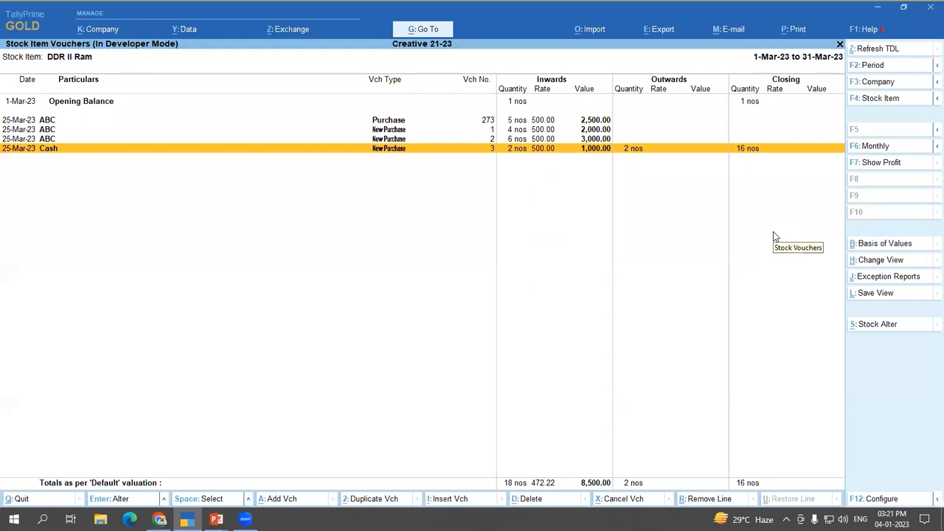
Step: Open the 5 nos Purchase voucher from ABC and re-save it without changes
{"action": "key", "text": "Up"}
{"action": "key", "text": "Up"}
{"action": "key", "text": "Up"}
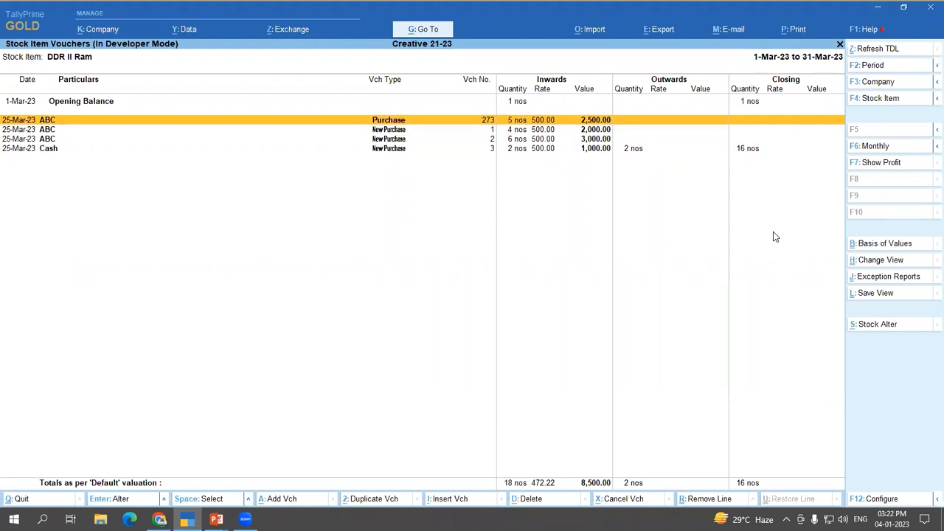
{"action": "key", "text": "Return"}
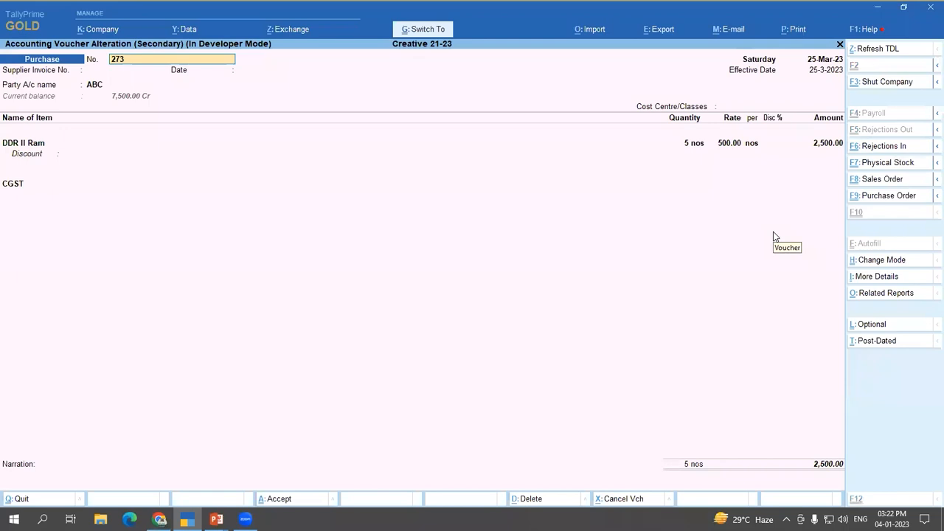
{"action": "key", "text": "ctrl+a"}
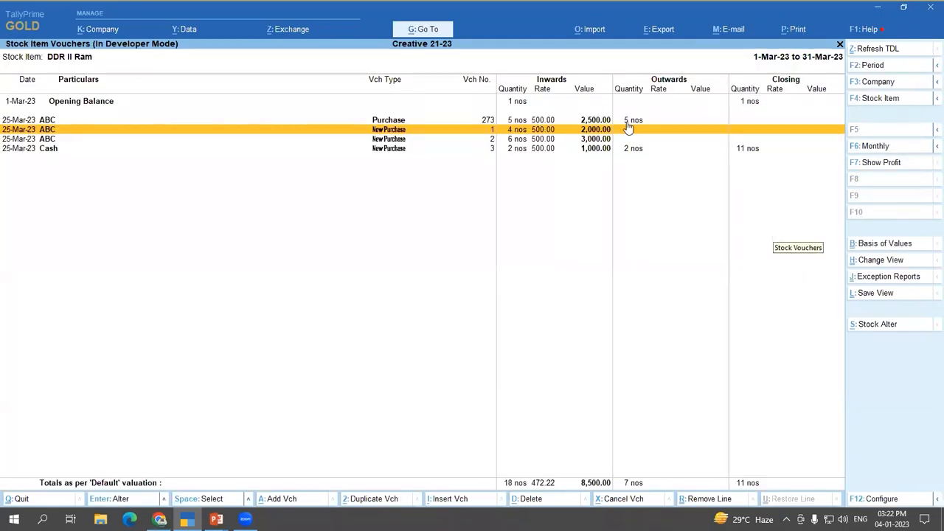
Step: Re-save the 4 nos and 6 nos New Purchase vouchers from ABC and return to the DDR II Ram monthly summary
{"action": "key", "text": "Return"}
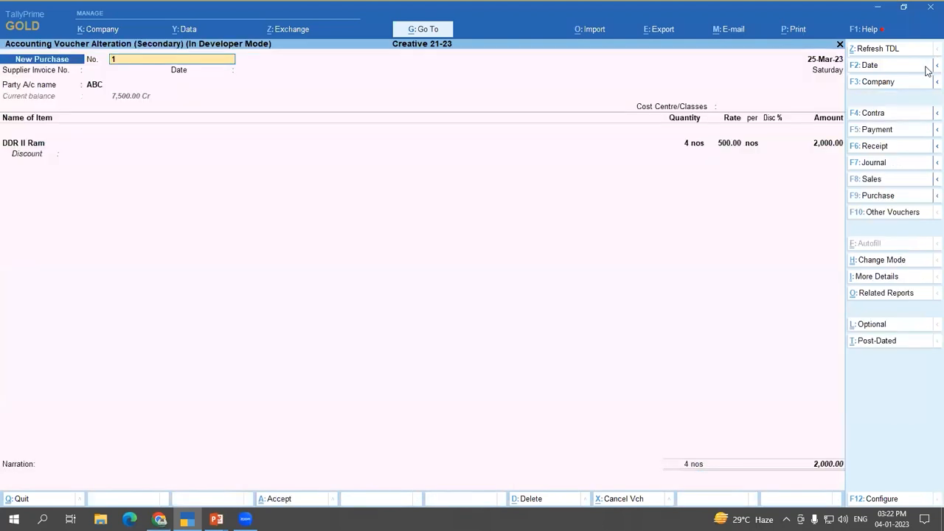
{"action": "key", "text": "Escape"}
{"action": "key", "text": "Down"}
{"action": "key", "text": "Return"}
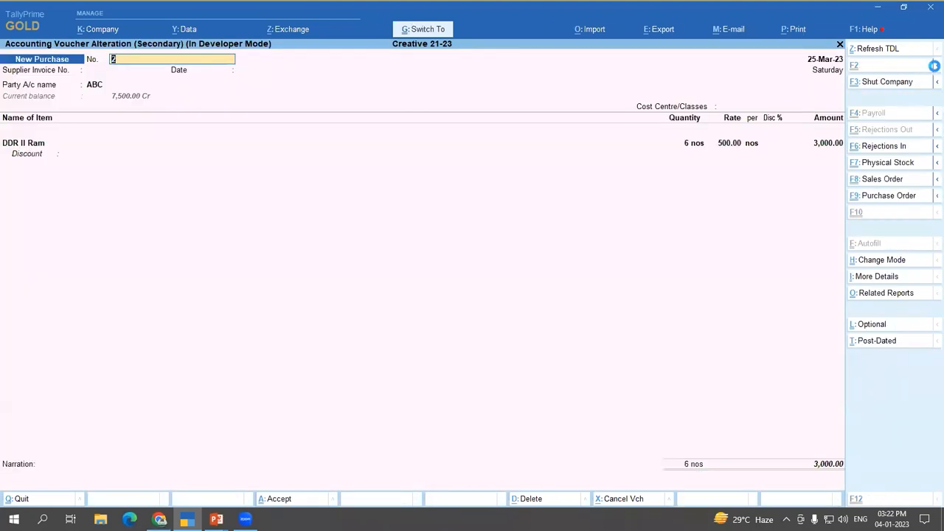
{"action": "key", "text": "Escape"}
{"action": "key", "text": "Up"}
{"action": "key", "text": "Escape"}
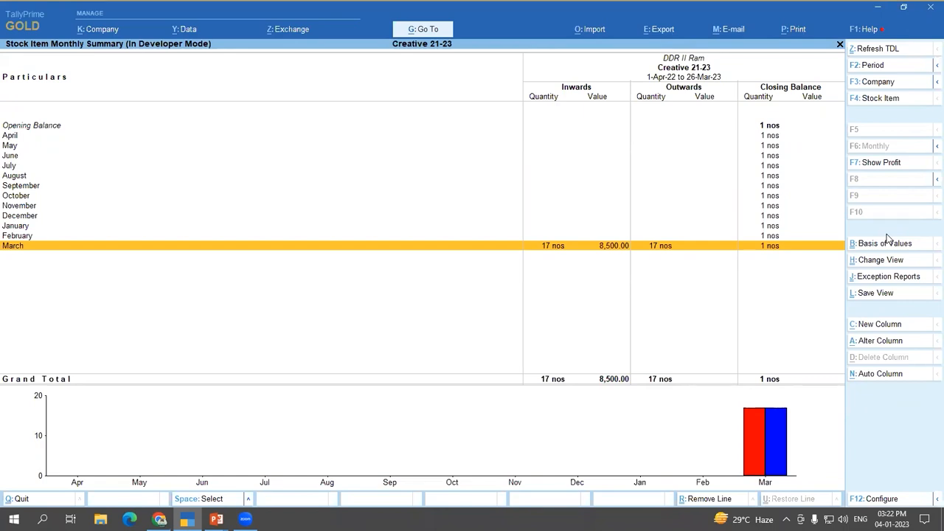
Step: Close the inventory reports and open the DDR II Ram stock item for alteration
{"action": "key", "text": "F4"}
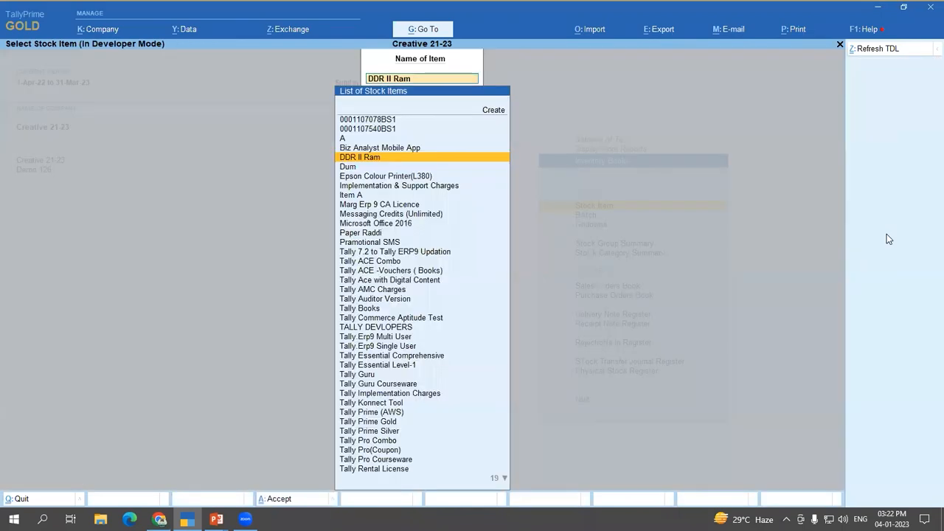
{"action": "key", "text": "Escape"}
{"action": "key", "text": "Escape"}
{"action": "key", "text": "Escape"}
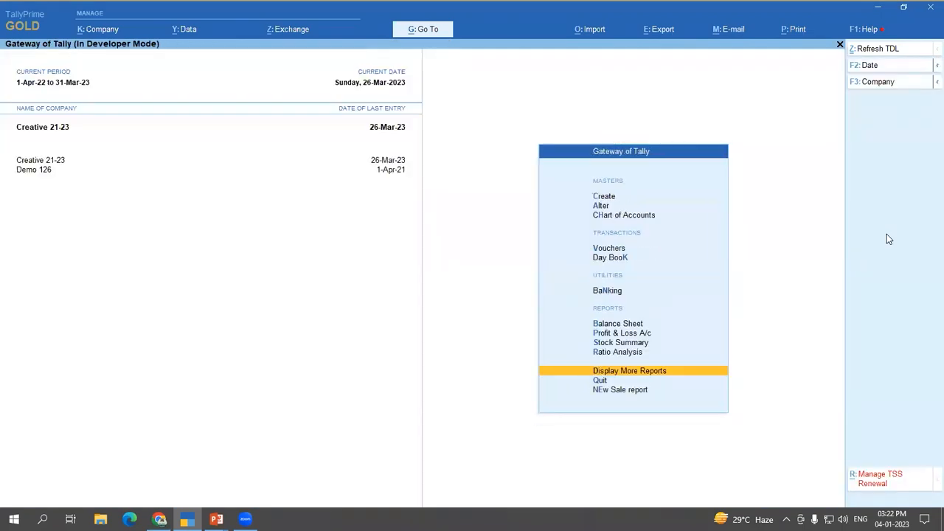
{"action": "key", "text": "a"}
{"action": "key", "text": "Down"}
{"action": "key", "text": "Down"}
{"action": "key", "text": "Down"}
{"action": "key", "text": "Down"}
{"action": "key", "text": "Down"}
{"action": "key", "text": "Down"}
{"action": "key", "text": "Down"}
{"action": "key", "text": "Return"}
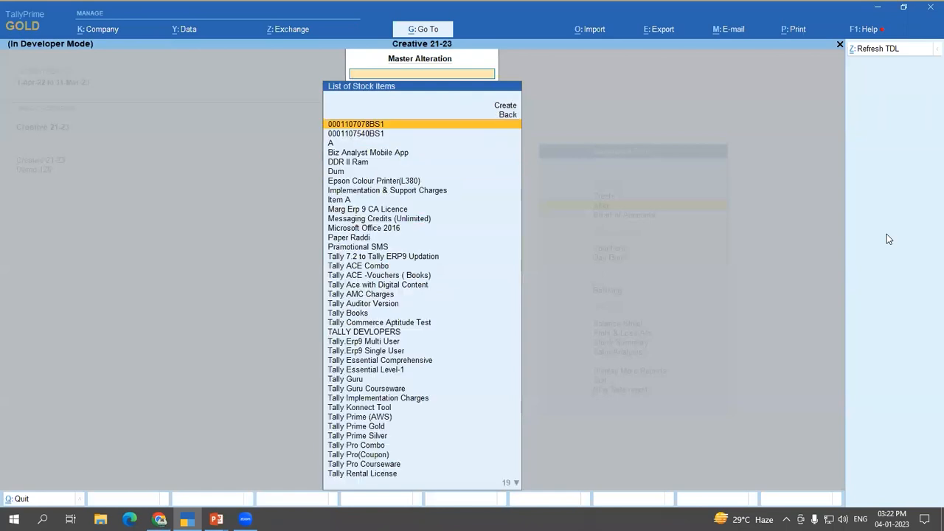
{"action": "type", "text": "dd"}
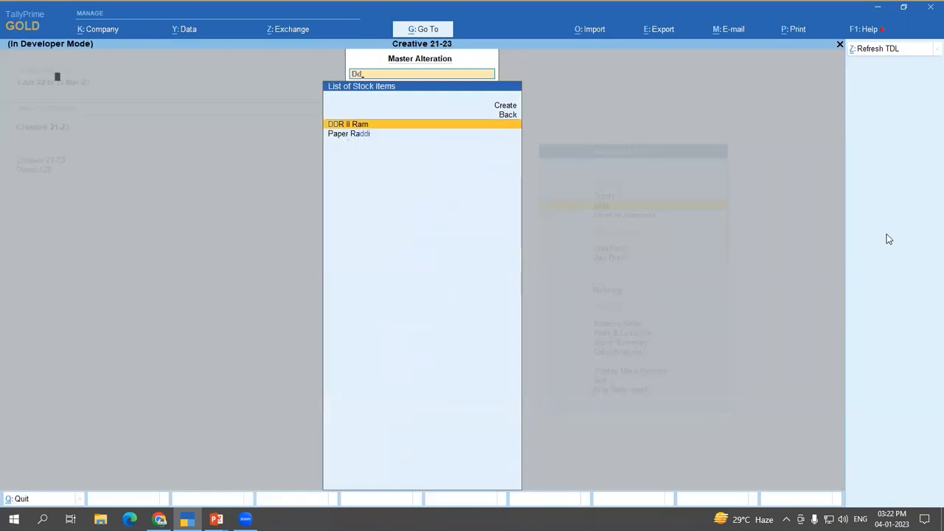
{"action": "key", "text": "Return"}
Step: Open the DDR II Ram stock item and set Provide Behaviour options to Yes to go through its Behaviour settings
{"action": "key", "text": "Return"}
{"action": "key", "text": "Return"}
{"action": "key", "text": "Return"}
{"action": "key", "text": "Return"}
{"action": "key", "text": "Return"}
{"action": "key", "text": "Return"}
{"action": "key", "text": "Return"}
{"action": "key", "text": "Return"}
{"action": "key", "text": "Return"}
{"action": "key", "text": "Return"}
{"action": "key", "text": "Return"}
{"action": "key", "text": "Return"}
{"action": "key", "text": "Return"}
{"action": "key", "text": "Return"}
{"action": "key", "text": "Return"}
{"action": "key", "text": "Return"}
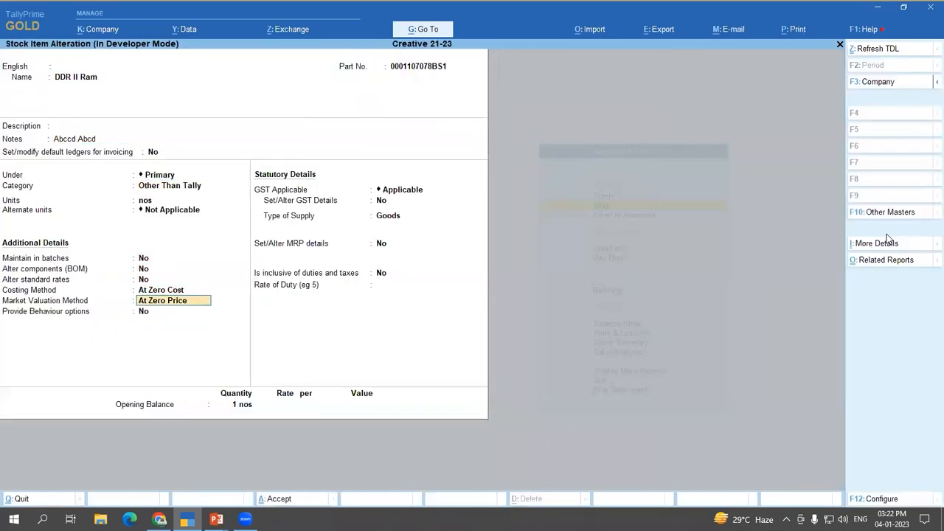
{"action": "key", "text": "y"}
{"action": "key", "text": "Return"}
{"action": "key", "text": "Return"}
{"action": "key", "text": "Return"}
{"action": "key", "text": "Return"}
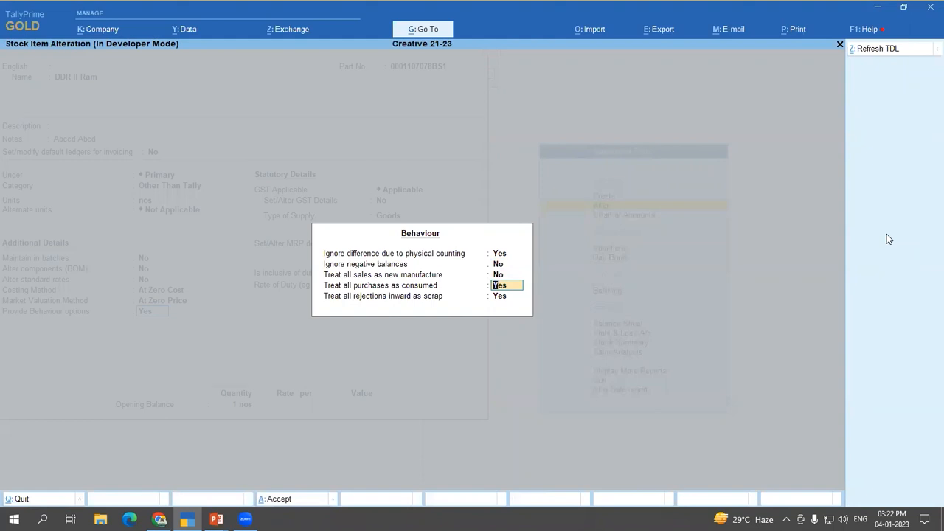
Step: Set Treat all sales as new manufacture to Yes for DDR II Ram and accept the Behaviour settings
{"action": "key", "text": "Up"}
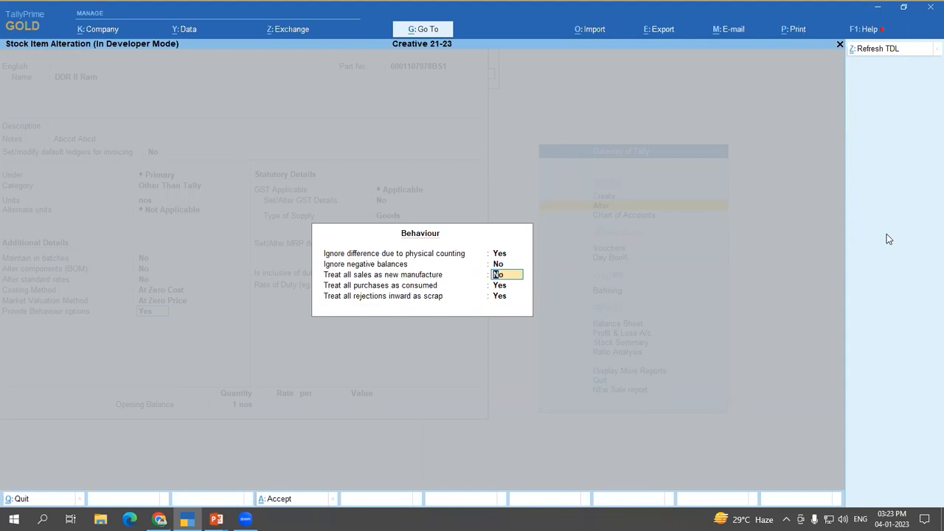
{"action": "left_click", "coordinate": [703, 66]}
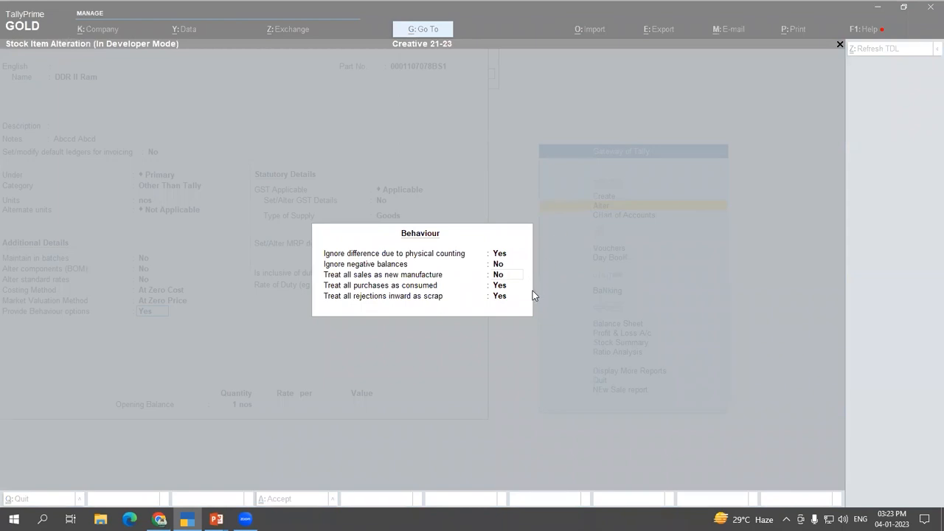
{"action": "left_click", "coordinate": [574, 258]}
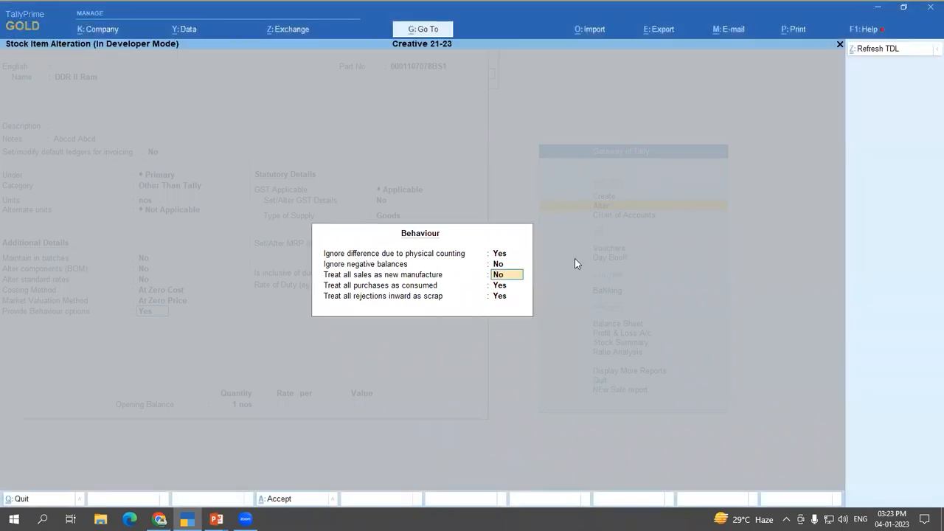
{"action": "left_click", "coordinate": [533, 84]}
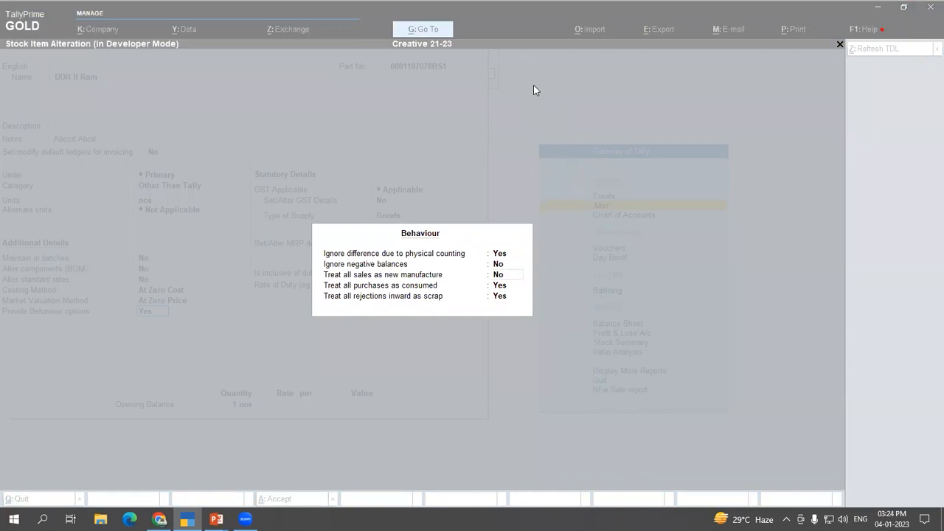
{"action": "left_click", "coordinate": [551, 204]}
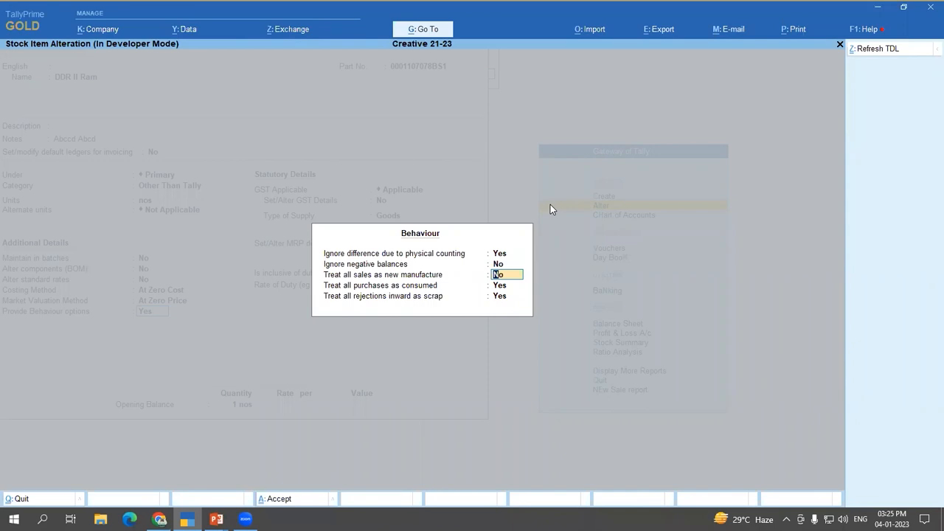
{"action": "type", "text": "y"}
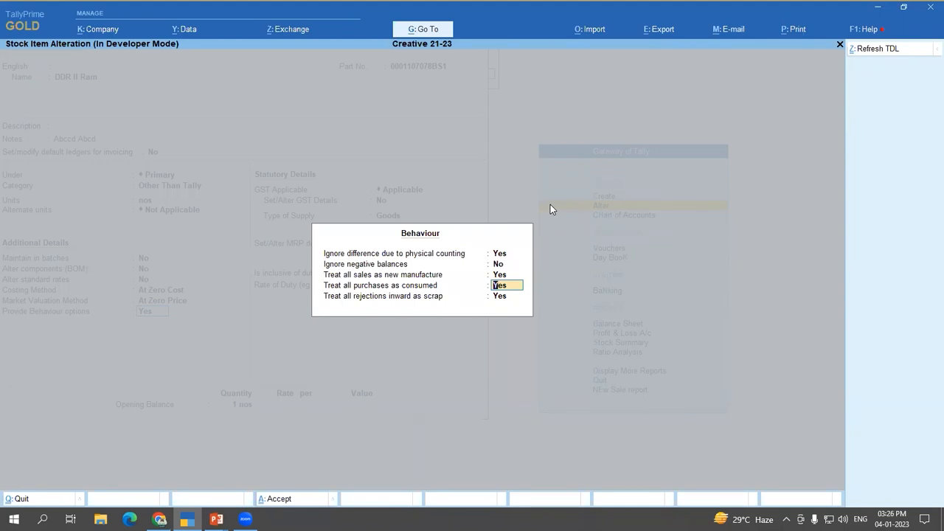
{"action": "key", "text": "Up"}
{"action": "key", "text": "Down"}
{"action": "key", "text": "Up"}
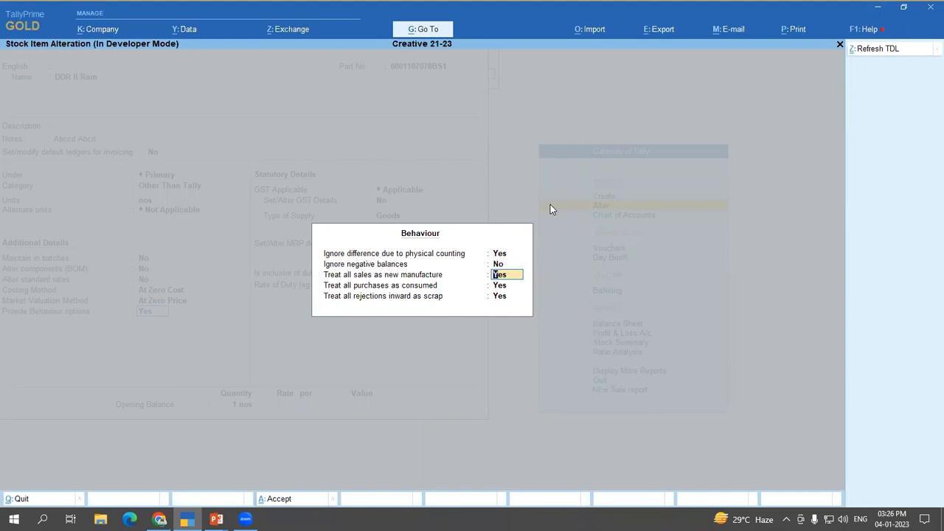
{"action": "key", "text": "ctrl+a"}
{"action": "key", "text": "ctrl+a"}
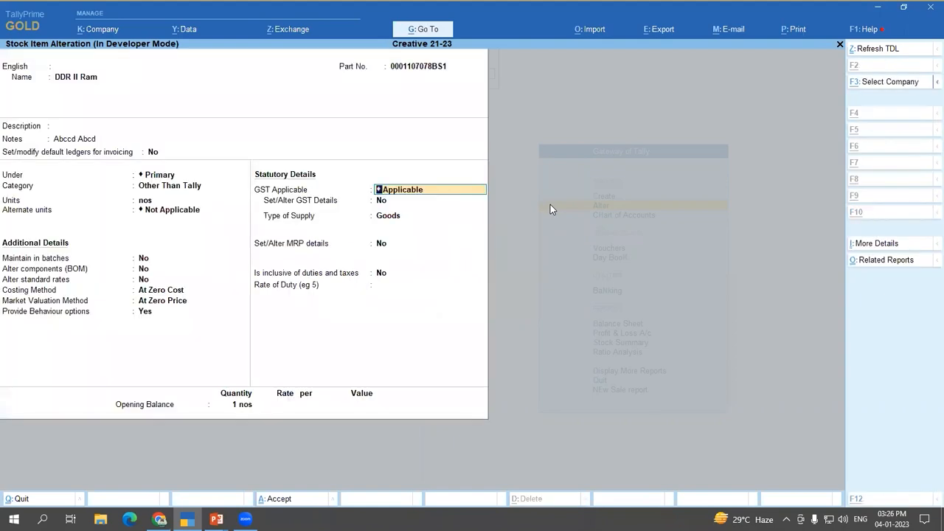
Step: Switch to the PowerPoint slide on using expired batches during entry, read it, and return to TallyPrime
{"action": "key", "text": "alt+Tab"}
{"action": "key", "text": "alt+Tab"}
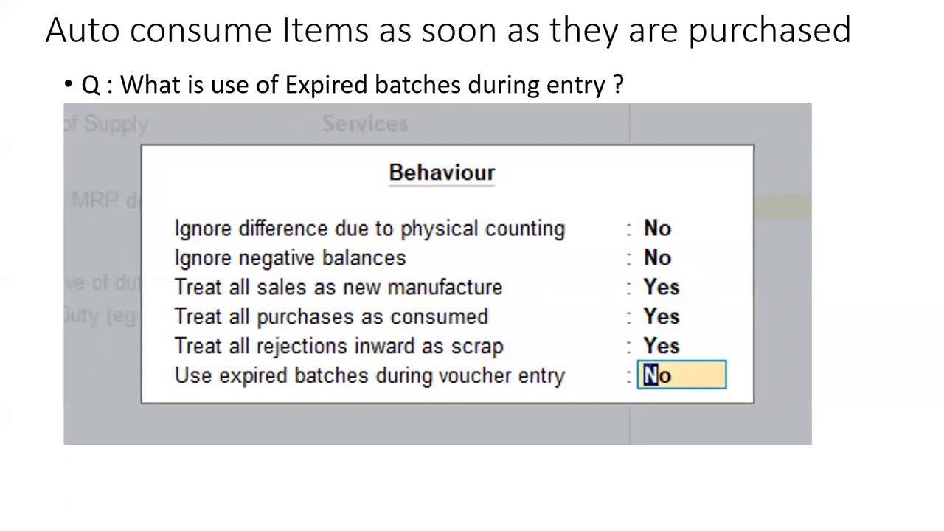
{"action": "key", "text": "alt+Tab"}
{"action": "key", "text": "alt+Tab"}
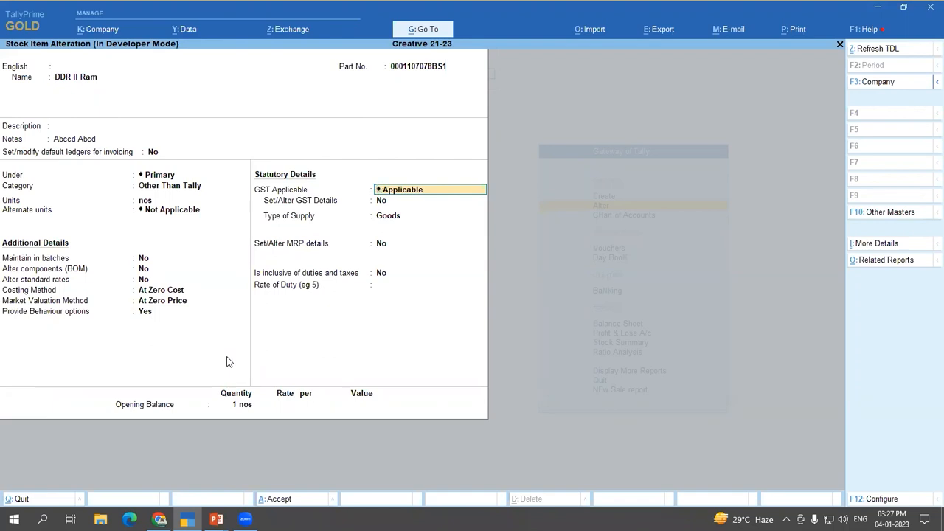
Step: Check DDR II Ram's Behaviour settings for an expired batches option and quit the item alteration without saving
{"action": "key", "text": "BackSpace"}
{"action": "key", "text": "Return"}
{"action": "key", "text": "Return"}
{"action": "key", "text": "Return"}
{"action": "key", "text": "Return"}
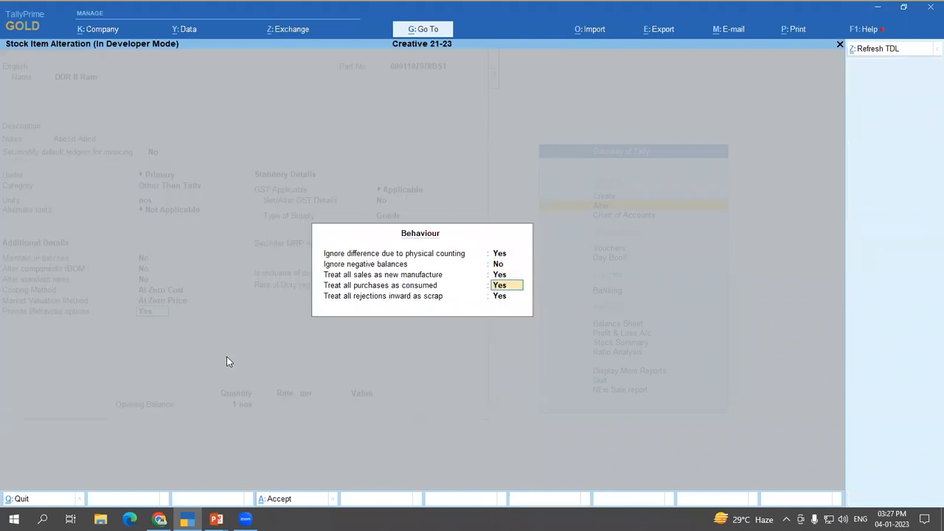
{"action": "key", "text": "Return"}
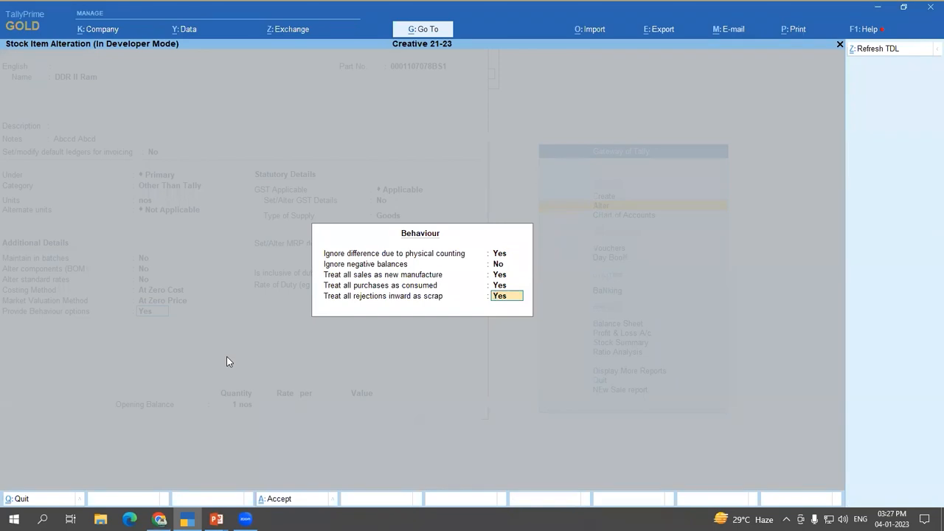
{"action": "key", "text": "Escape"}
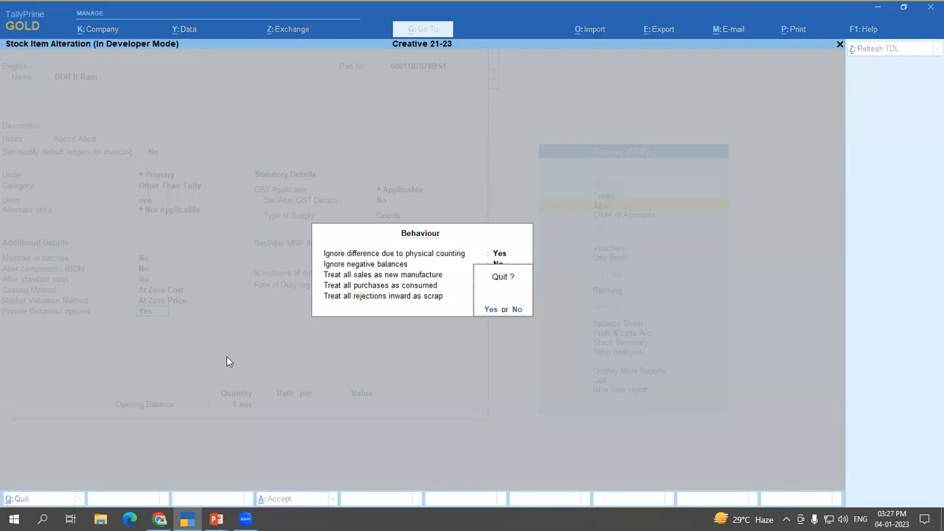
{"action": "key", "text": "Return"}
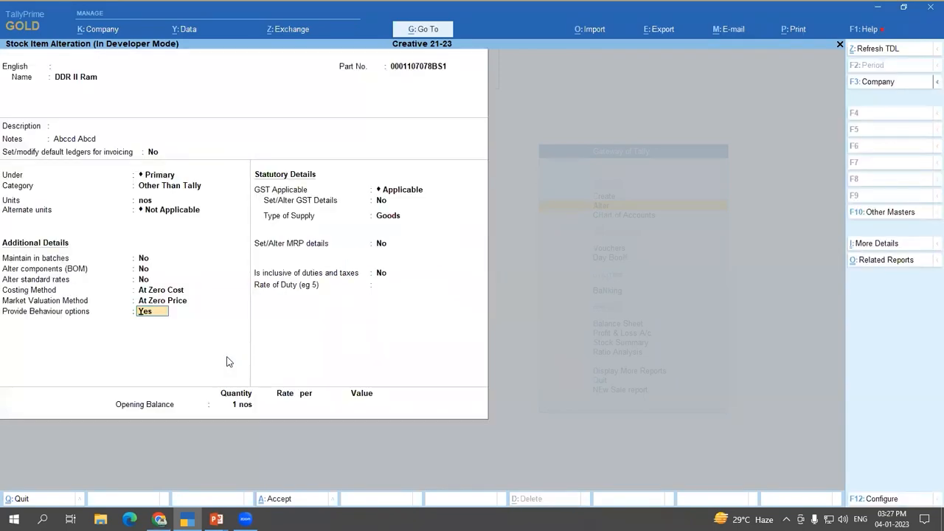
{"action": "key", "text": "Escape"}
{"action": "key", "text": "Return"}
Step: Open the Tally Prime Gold stock item for alteration and go to its batch settings
{"action": "type", "text": "T"}
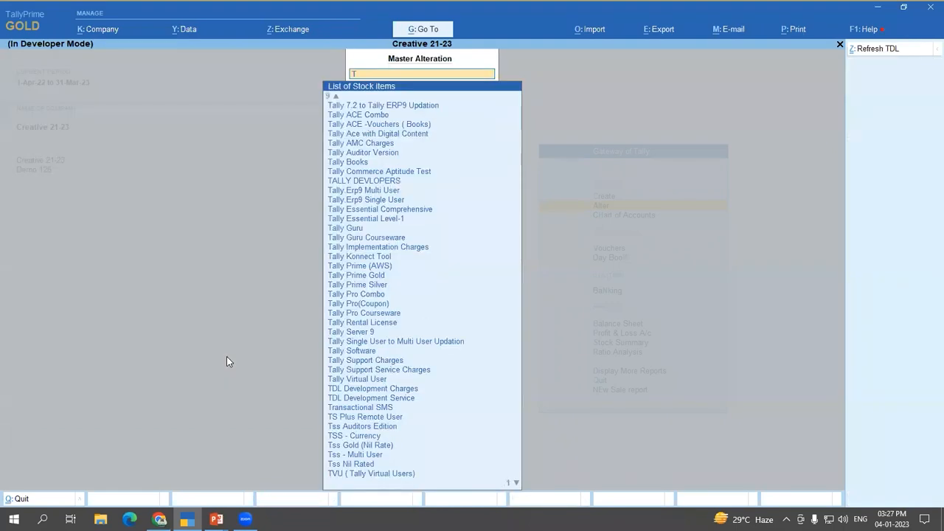
{"action": "type", "text": "ally pri"}
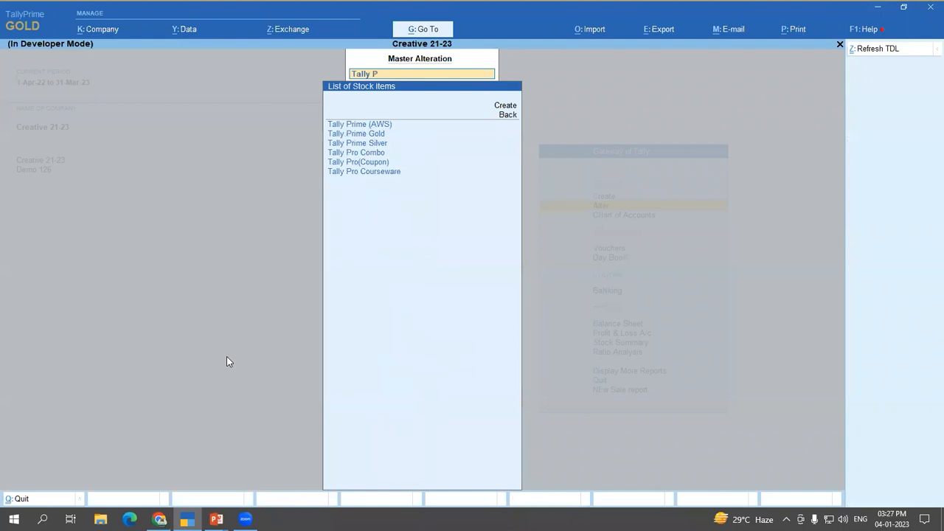
{"action": "key", "text": "Down"}
{"action": "key", "text": "Return"}
{"action": "key", "text": "Return"}
{"action": "key", "text": "Return"}
{"action": "key", "text": "Return"}
{"action": "key", "text": "Return"}
{"action": "key", "text": "Return"}
{"action": "key", "text": "Return"}
{"action": "key", "text": "Return"}
{"action": "key", "text": "Return"}
{"action": "key", "text": "Return"}
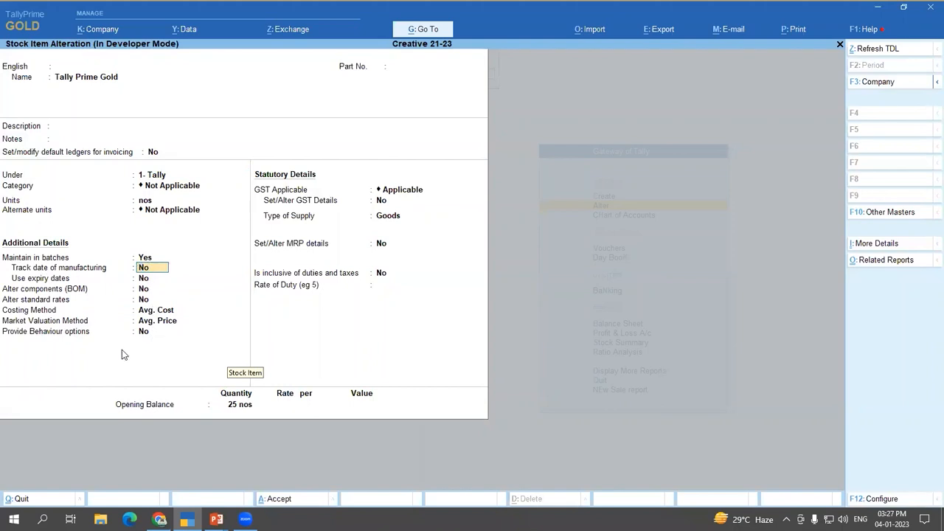
Step: Set Provide Behaviour options to Yes for Tally Prime Gold, view the Behaviour settings, and close them unchanged
{"action": "left_click", "coordinate": [144, 333]}
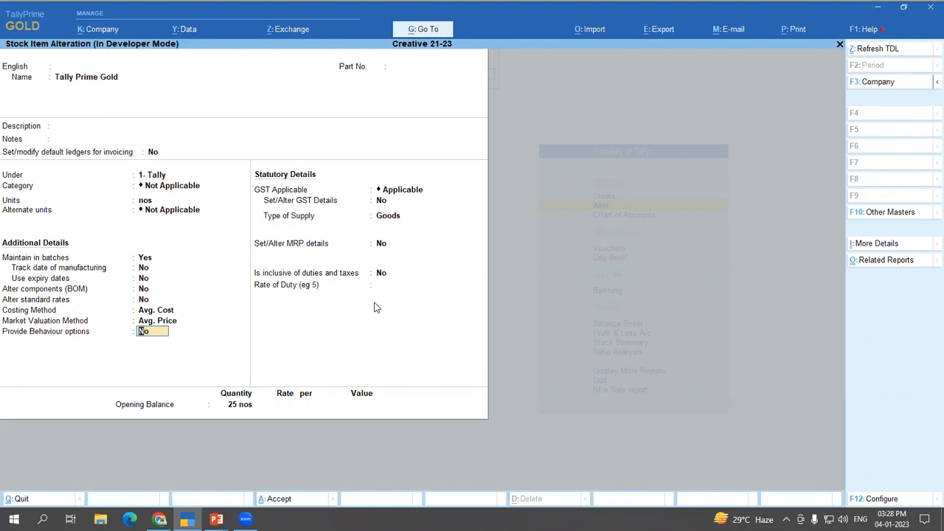
{"action": "type", "text": "y"}
{"action": "key", "text": "Return"}
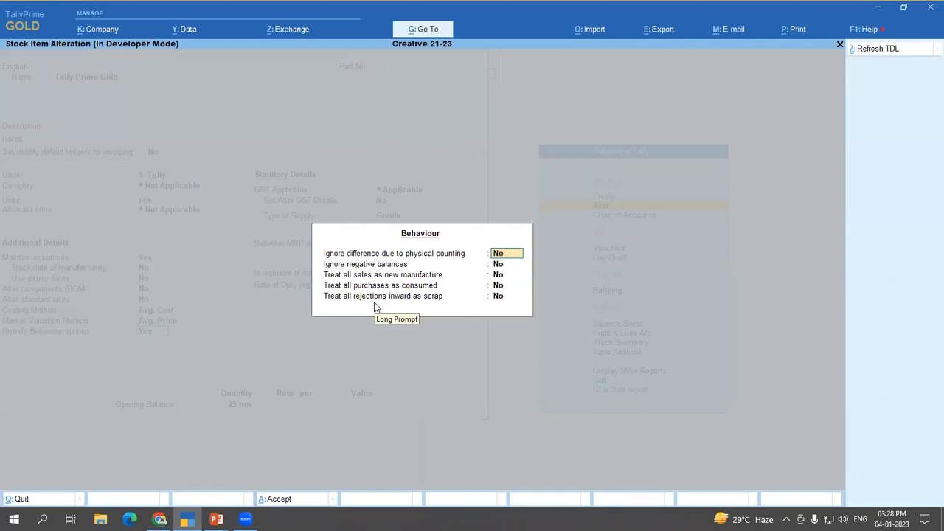
{"action": "key", "text": "Escape"}
{"action": "key", "text": "Return"}
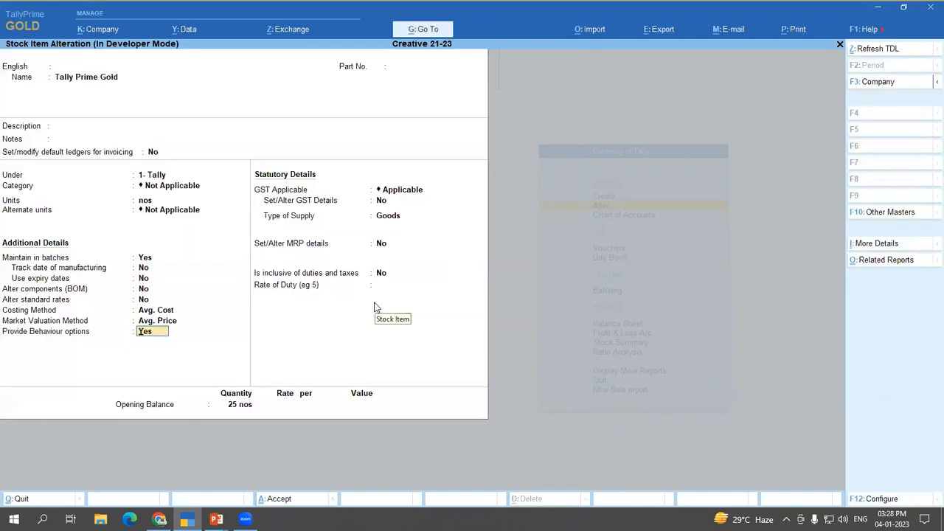
Step: Set Use expiry dates to Yes for Tally Prime Gold and reopen its Behaviour settings at the expired batches option
{"action": "key", "text": "Up"}
{"action": "key", "text": "Up"}
{"action": "key", "text": "Up"}
{"action": "key", "text": "Up"}
{"action": "key", "text": "Up"}
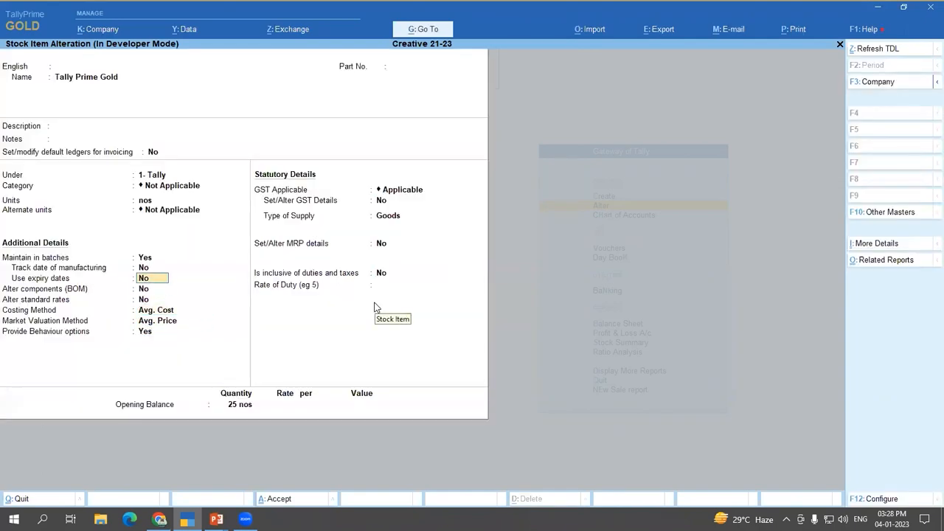
{"action": "type", "text": "y"}
{"action": "key", "text": "Return"}
{"action": "key", "text": "Return"}
{"action": "key", "text": "Return"}
{"action": "key", "text": "Return"}
{"action": "key", "text": "Return"}
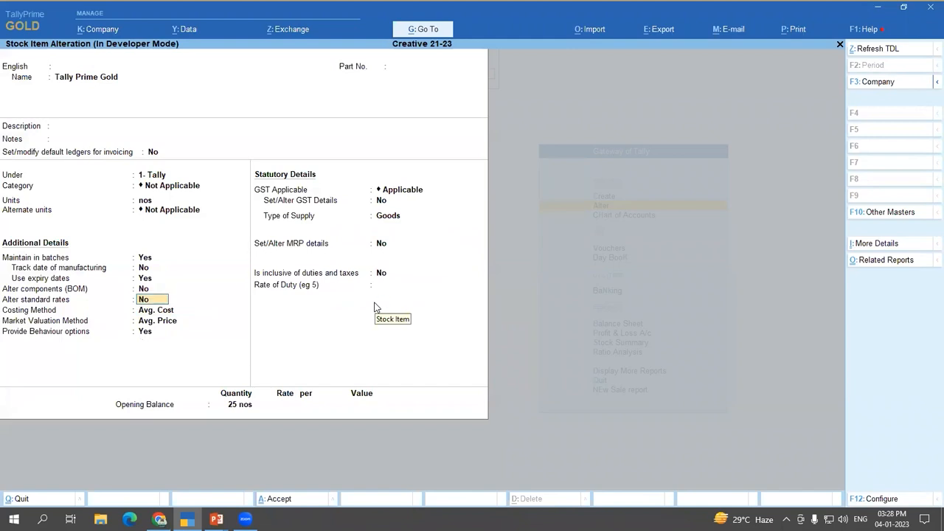
{"action": "key", "text": "Return"}
{"action": "key", "text": "Return"}
{"action": "key", "text": "Return"}
{"action": "key", "text": "Return"}
{"action": "key", "text": "Return"}
{"action": "key", "text": "Return"}
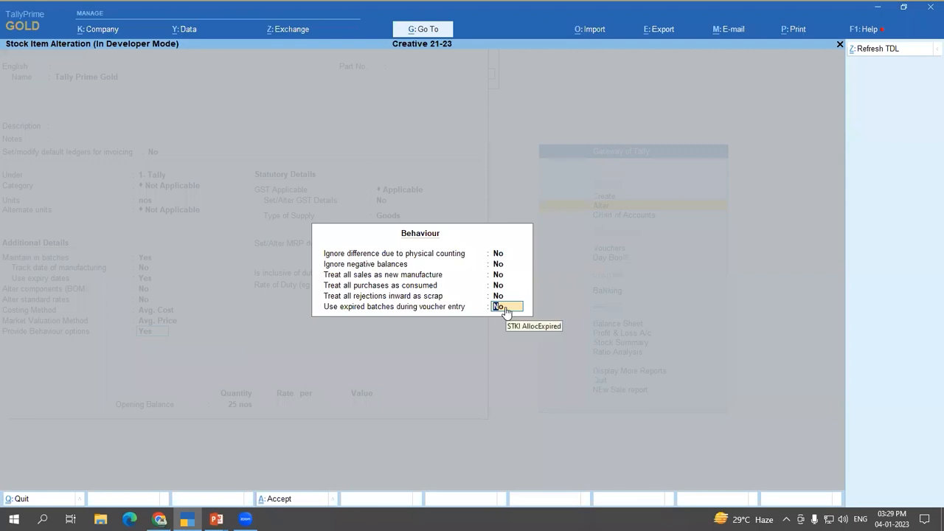
Step: Try setting Use expired batches during voucher entry to Yes, and quit the Behaviour settings
{"action": "type", "text": "y"}
{"action": "key", "text": "Escape"}
{"action": "key", "text": "Return"}
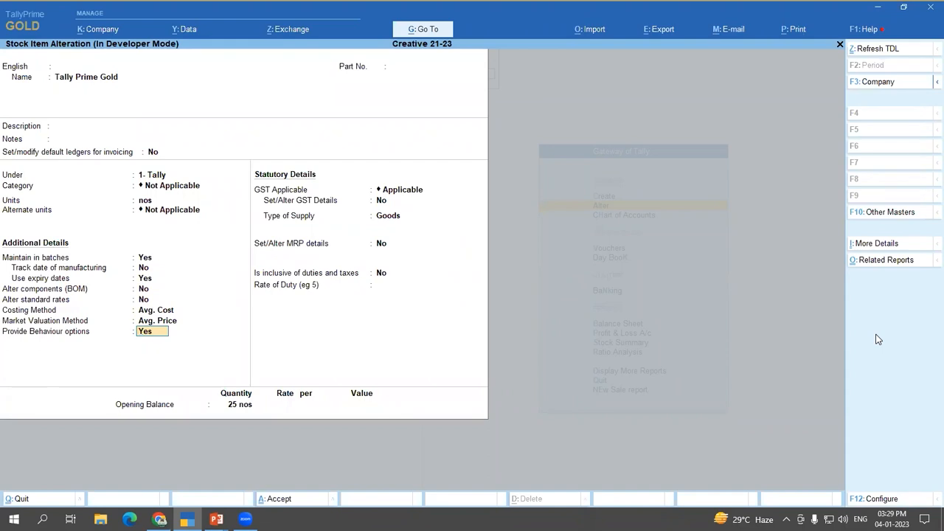
{"action": "key", "text": "Return"}
{"action": "key", "text": "Escape"}
Step: Examine Tally Prime Gold's costing method, batch and expiry date fields
{"action": "key", "text": "BackSpace"}
{"action": "key", "text": "BackSpace"}
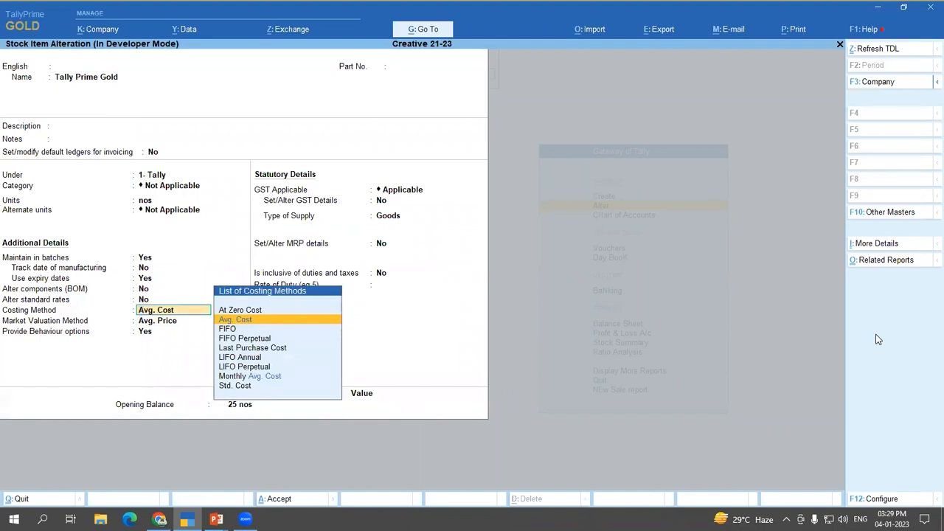
{"action": "key", "text": "BackSpace"}
{"action": "key", "text": "BackSpace"}
{"action": "key", "text": "BackSpace"}
{"action": "key", "text": "BackSpace"}
{"action": "key", "text": "BackSpace"}
{"action": "key", "text": "BackSpace"}
{"action": "key", "text": "BackSpace"}
{"action": "key", "text": "BackSpace"}
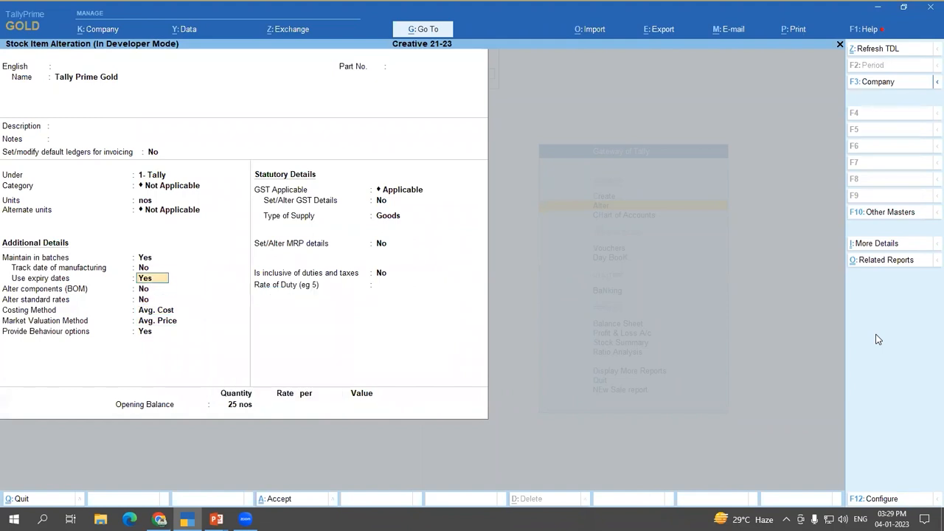
{"action": "key", "text": "Return"}
{"action": "key", "text": "Return"}
{"action": "key", "text": "Return"}
{"action": "key", "text": "Return"}
{"action": "key", "text": "Return"}
{"action": "key", "text": "Return"}
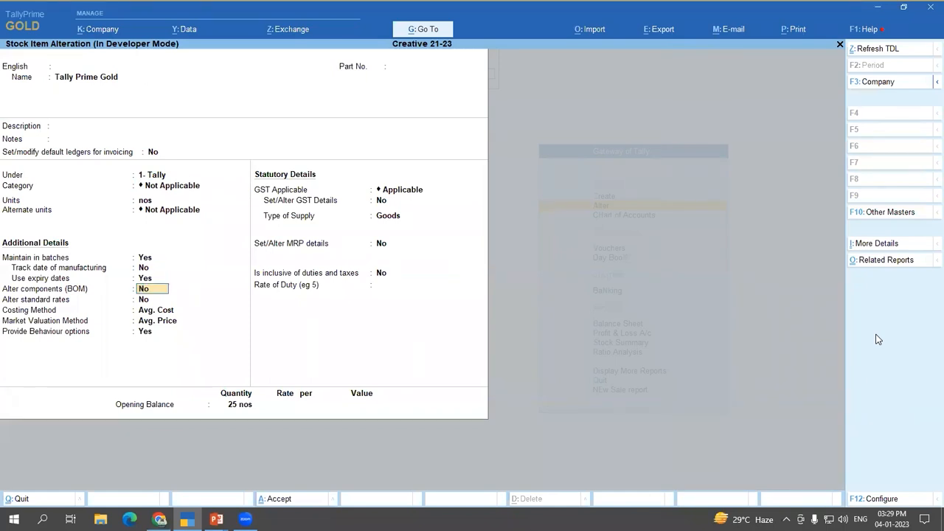
Step: Set Alter standard rates to Yes for Tally Prime Gold, view its Standard Rates table, and quit it without entries
{"action": "key", "text": "Return"}
{"action": "key", "text": "y"}
{"action": "key", "text": "Return"}
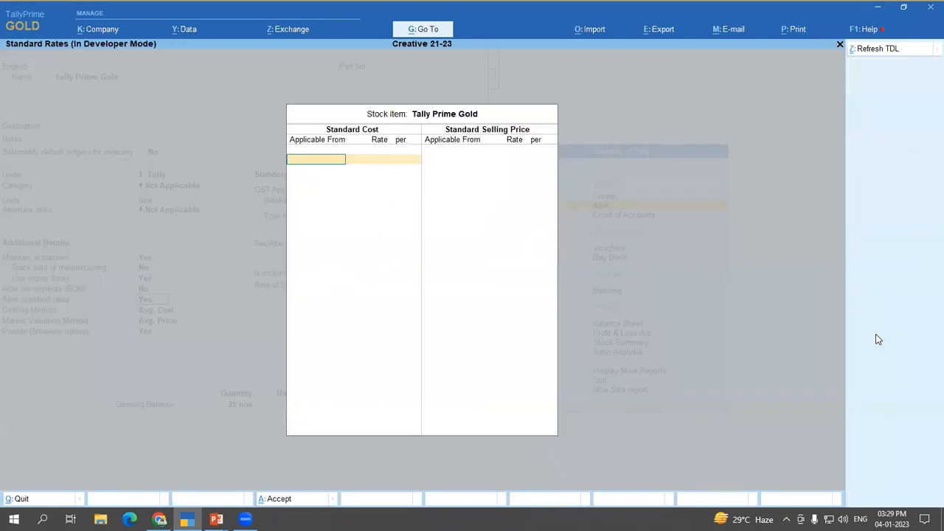
{"action": "key", "text": "Escape"}
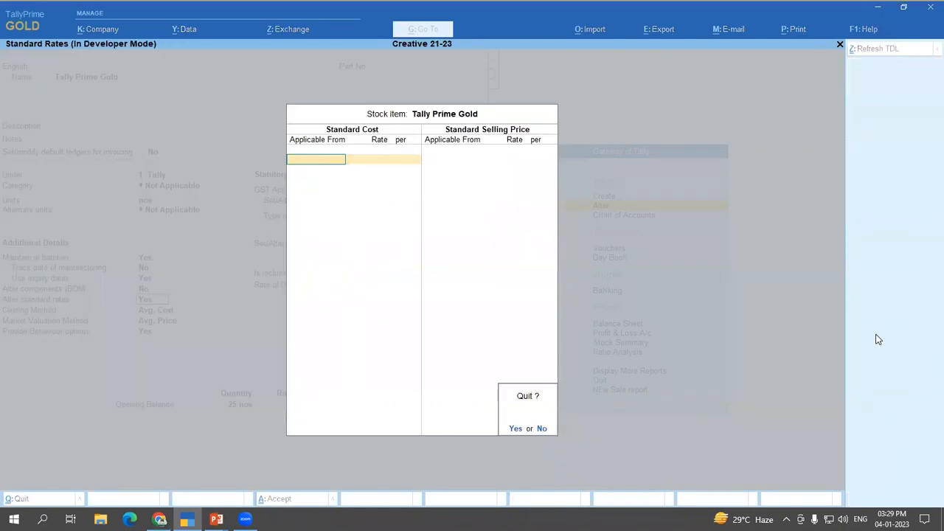
{"action": "key", "text": "y"}
{"action": "key", "text": "Return"}
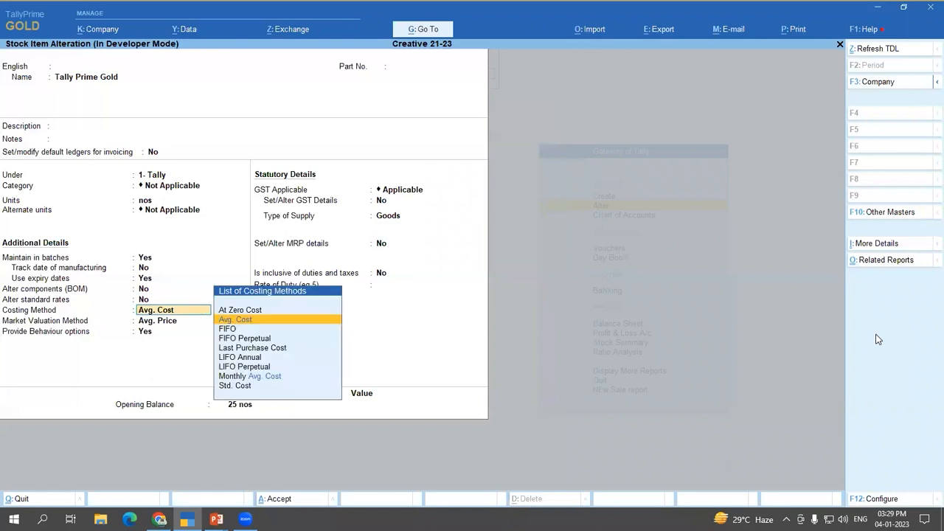
{"action": "key", "text": "alt+Tab"}
{"action": "key", "text": "alt+Tab"}
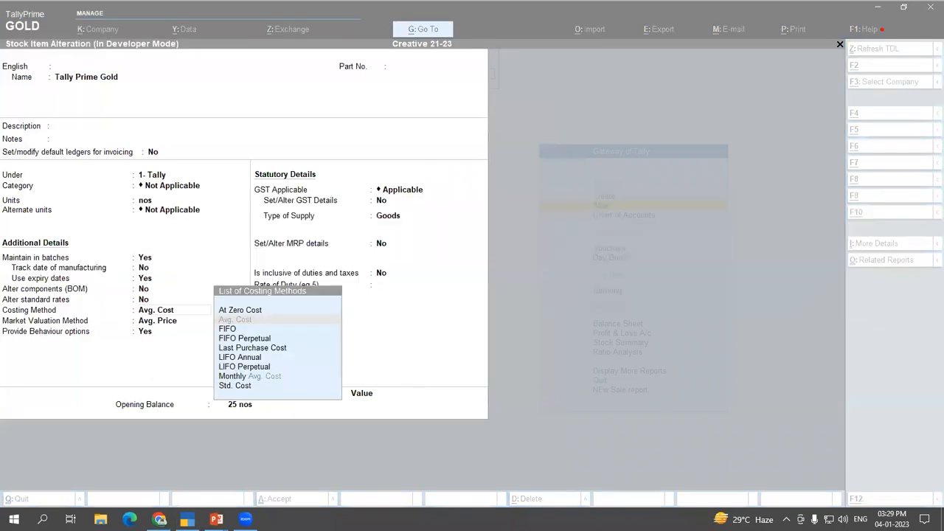
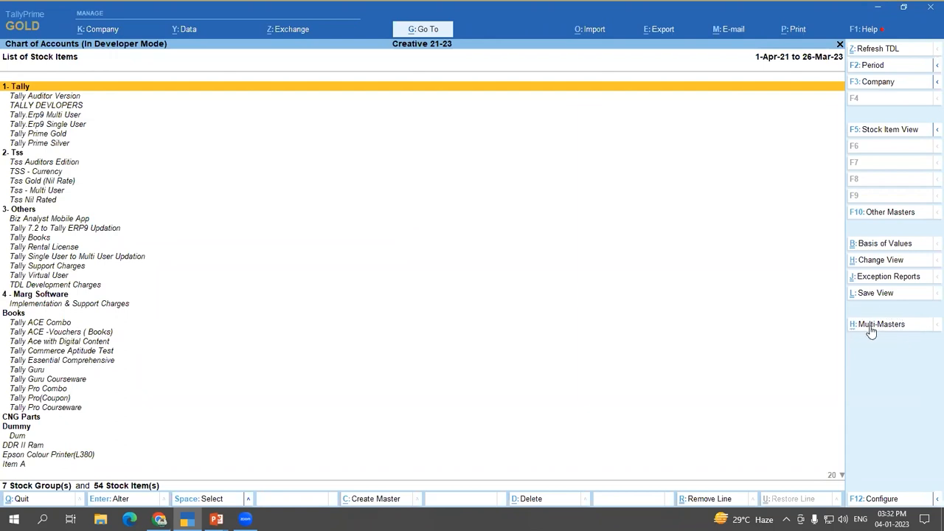
Step: View the Multi-Masters choices for stock items, including Multi Create and Multi Alter, and quit without opening one
{"action": "left_click", "coordinate": [877, 325]}
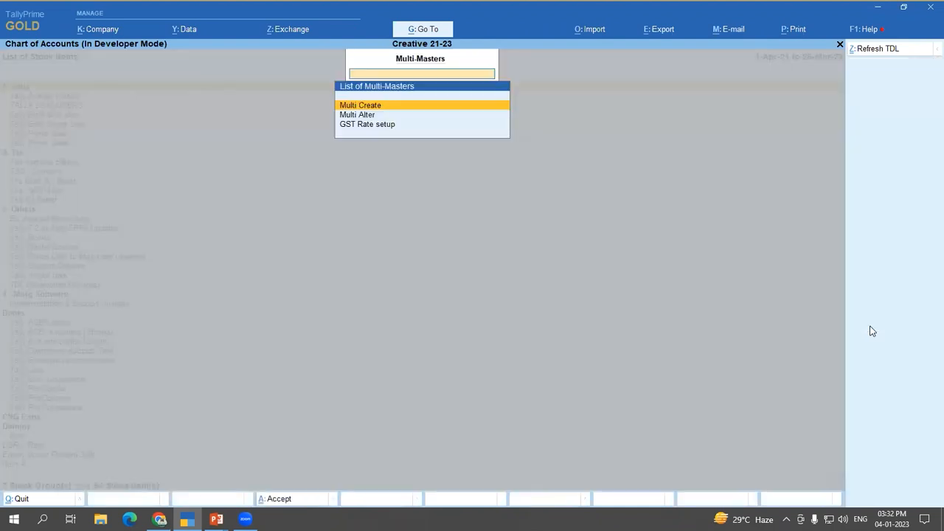
{"action": "key", "text": "Down"}
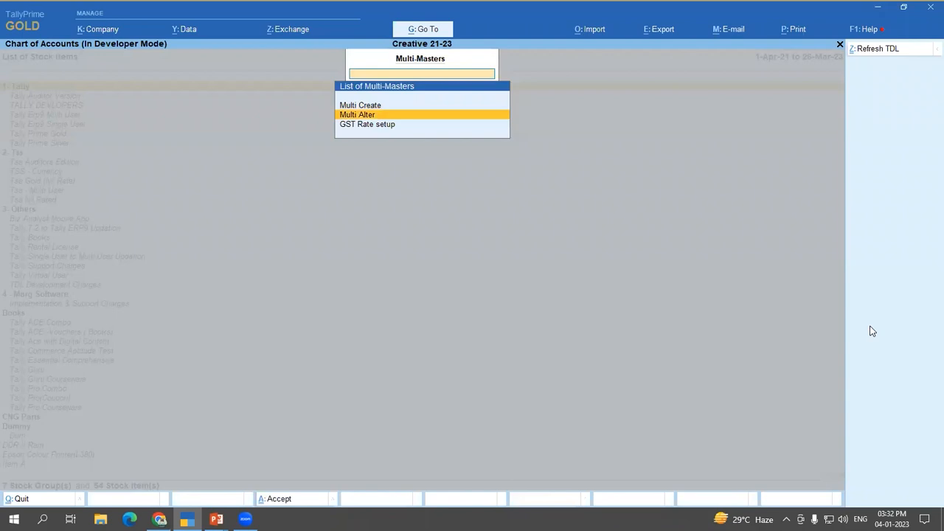
{"action": "key", "text": "Up"}
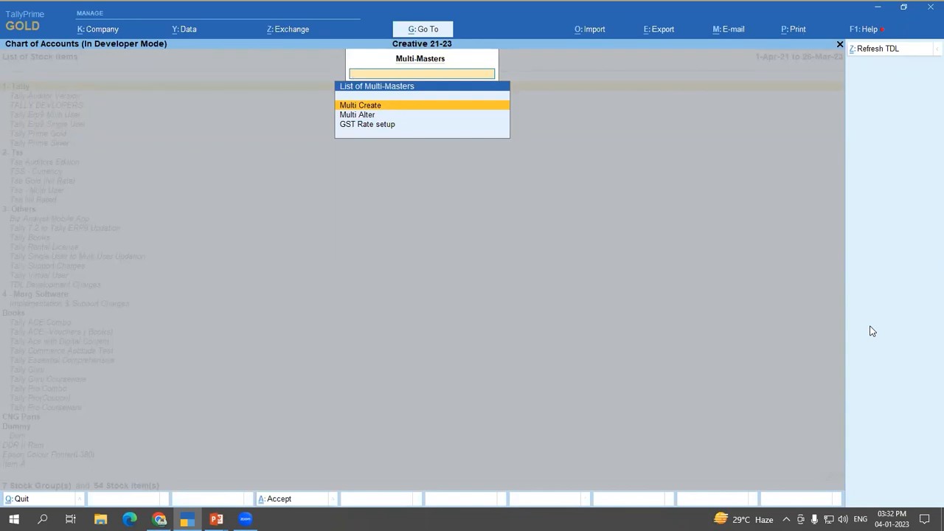
{"action": "key", "text": "Escape"}
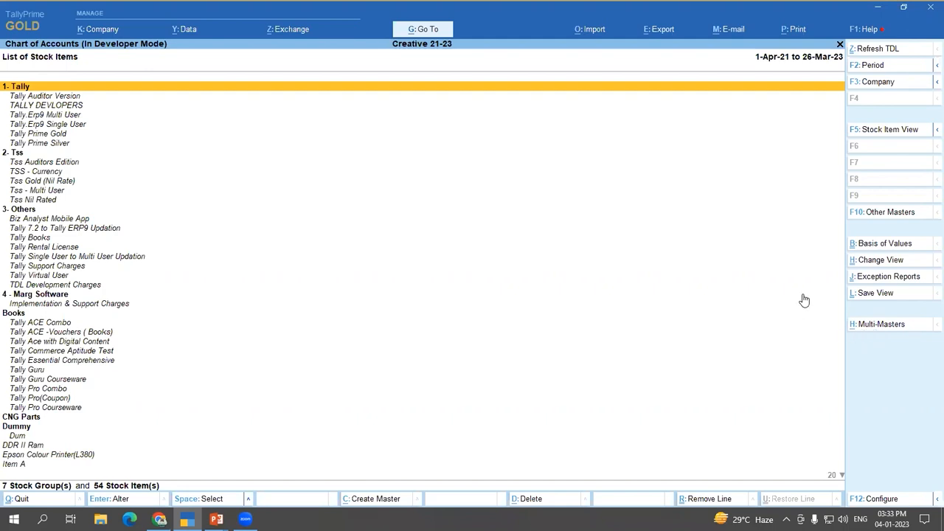
Step: View the Basis of Values settings for the stock items list, keeping the report on All Stock Items (Altered & Non-Altered)
{"action": "left_click", "coordinate": [907, 245]}
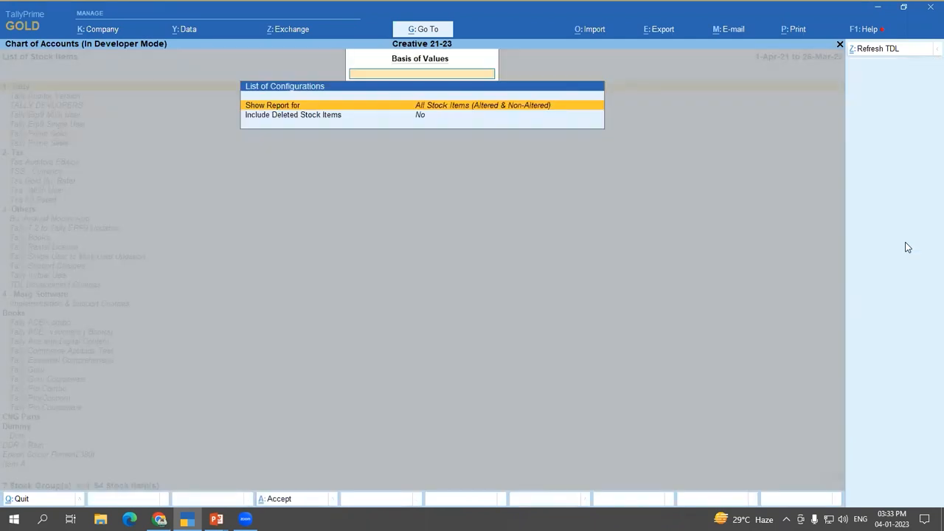
{"action": "key", "text": "Return"}
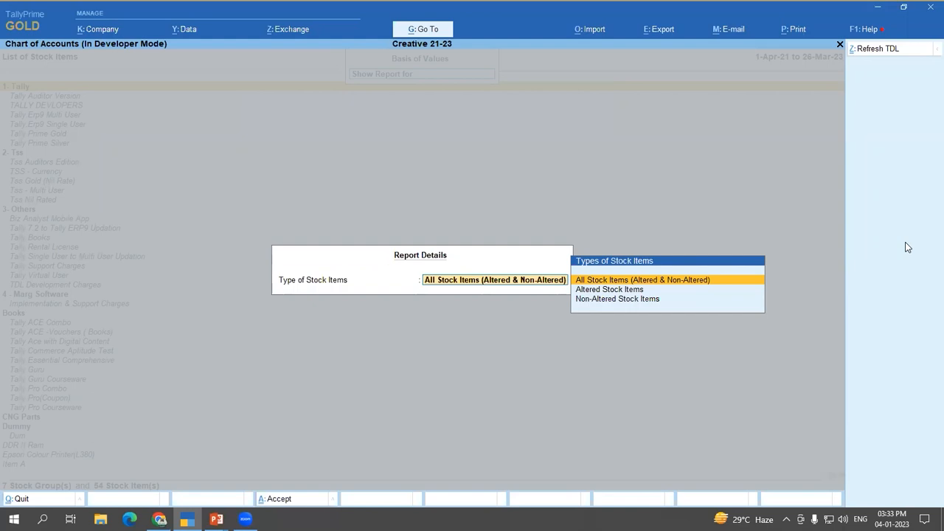
{"action": "key", "text": "BackSpace"}
{"action": "key", "text": "Return"}
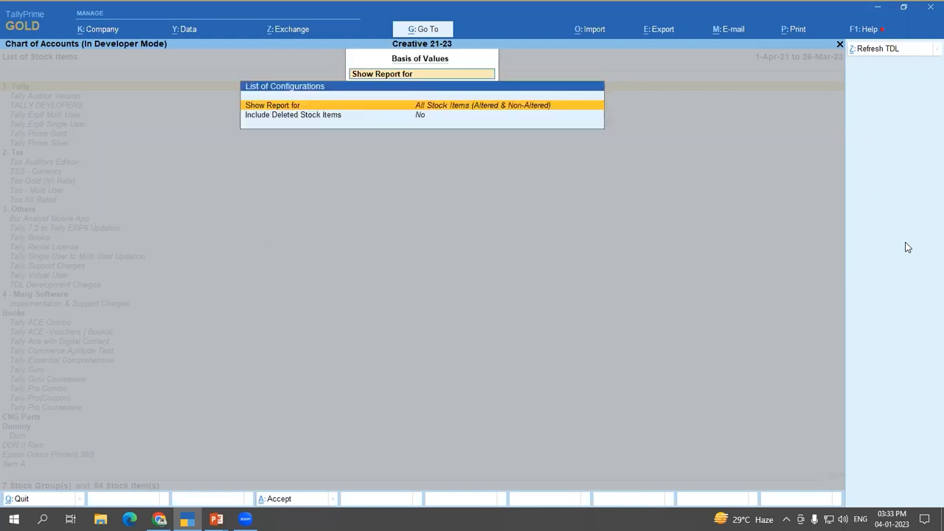
{"action": "key", "text": "ctrl+a"}
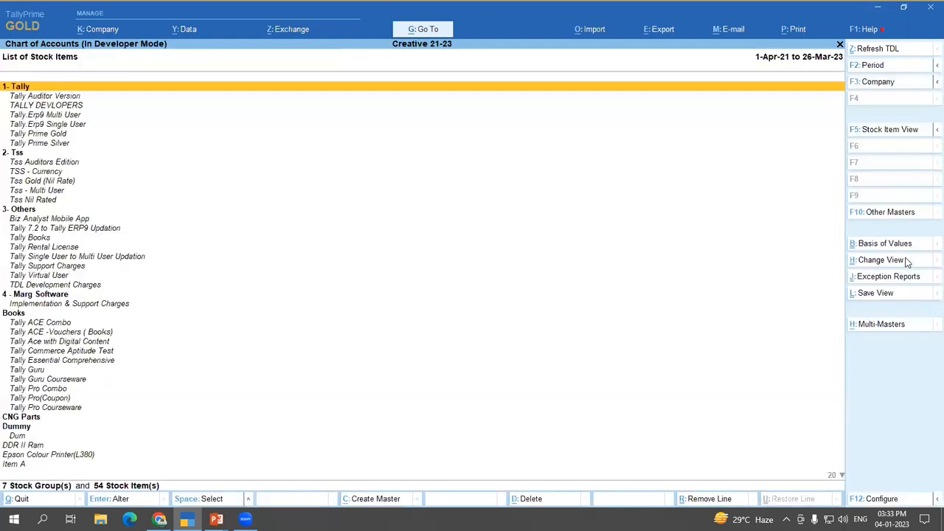
Step: Look through the Change View, Other Masters and Exception Reports options of the stock items list, and close them
{"action": "left_click", "coordinate": [906, 260]}
{"action": "key", "text": "Return"}
{"action": "left_click", "coordinate": [905, 217]}
{"action": "key", "text": "Return"}
{"action": "left_click", "coordinate": [888, 277]}
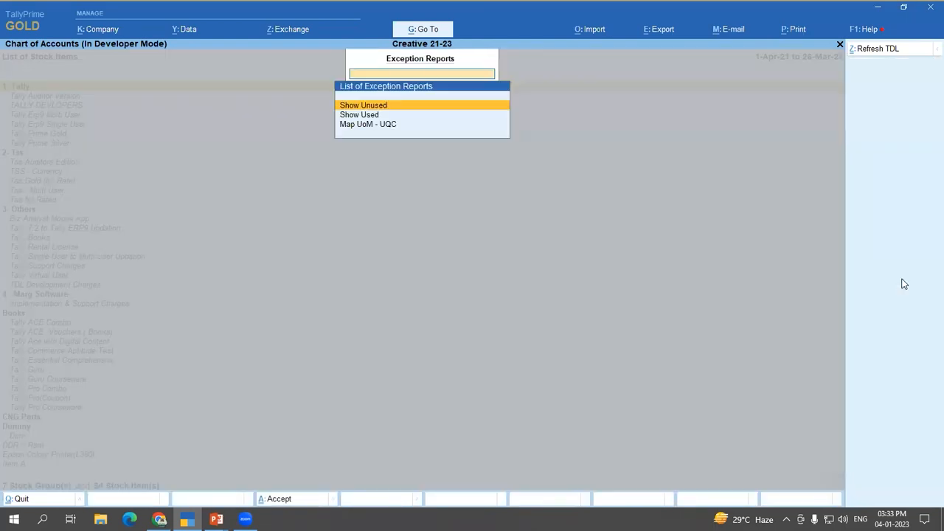
{"action": "key", "text": "Escape"}
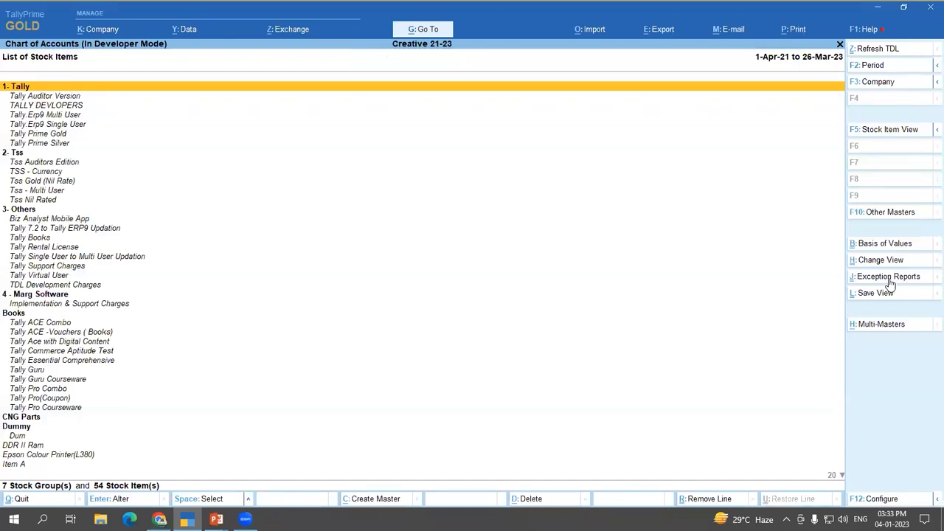
Step: List only the unused stock items with the Show Unused exception report
{"action": "left_click", "coordinate": [888, 279]}
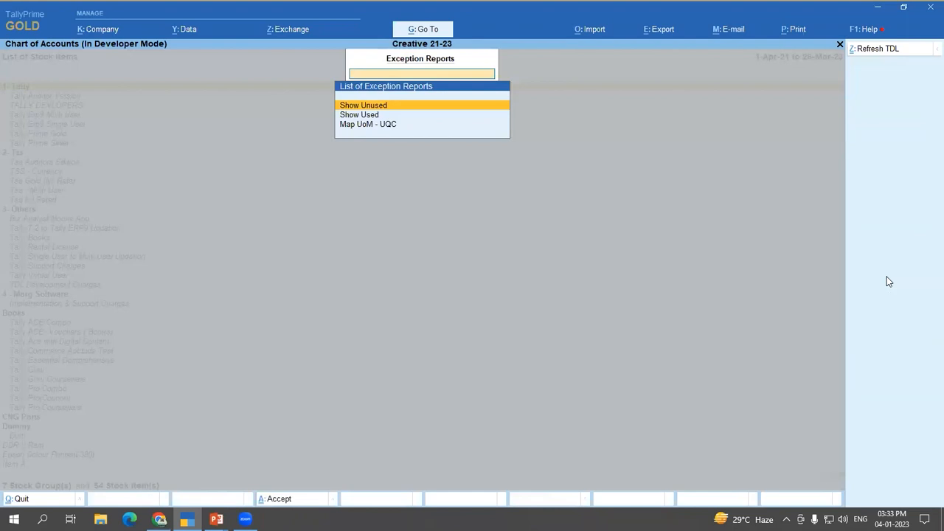
{"action": "key", "text": "Down"}
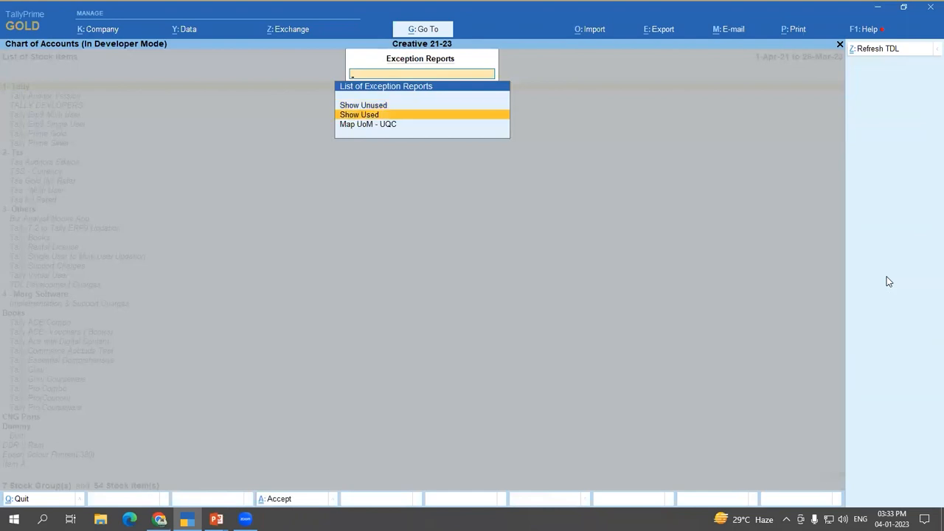
{"action": "key", "text": "Up"}
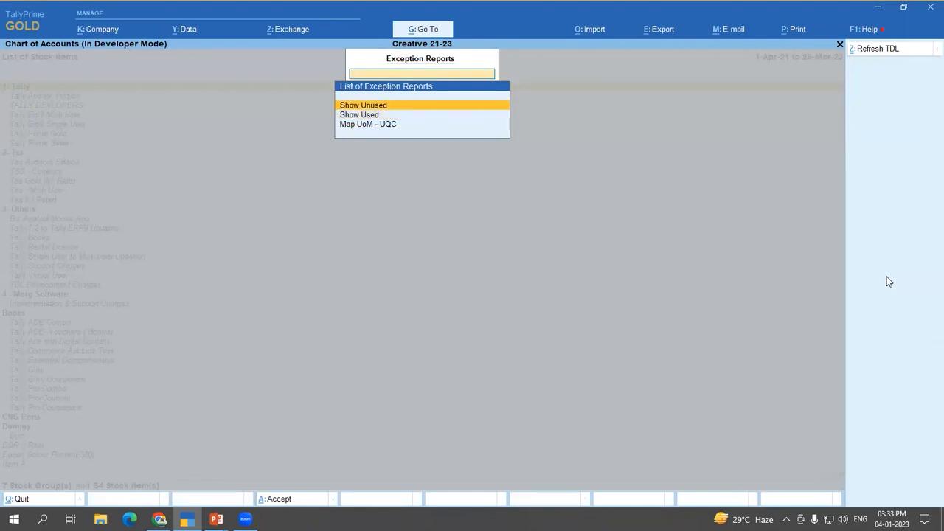
{"action": "key", "text": "Return"}
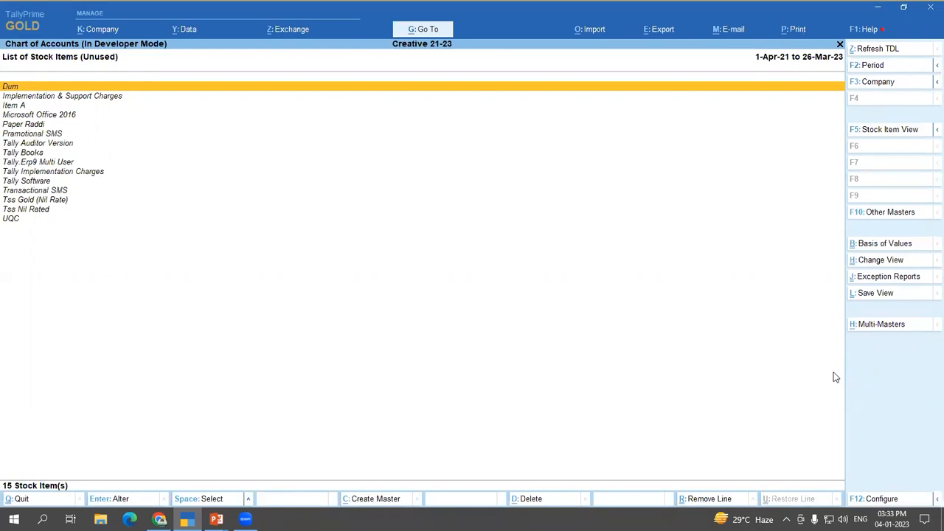
Step: Select all unused stock items from Dum to UQC and delete them, confirming the deletion
{"action": "key", "text": "shift+Down"}
{"action": "key", "text": "shift+Down"}
{"action": "key", "text": "shift+Down"}
{"action": "key", "text": "shift+Down"}
{"action": "key", "text": "shift+Down"}
{"action": "key", "text": "shift+Down"}
{"action": "key", "text": "shift+Down"}
{"action": "key", "text": "shift+Down"}
{"action": "key", "text": "shift+Down"}
{"action": "key", "text": "shift+Down"}
{"action": "key", "text": "shift+Down"}
{"action": "key", "text": "shift+Down"}
{"action": "key", "text": "shift+Down"}
{"action": "key", "text": "shift+Down"}
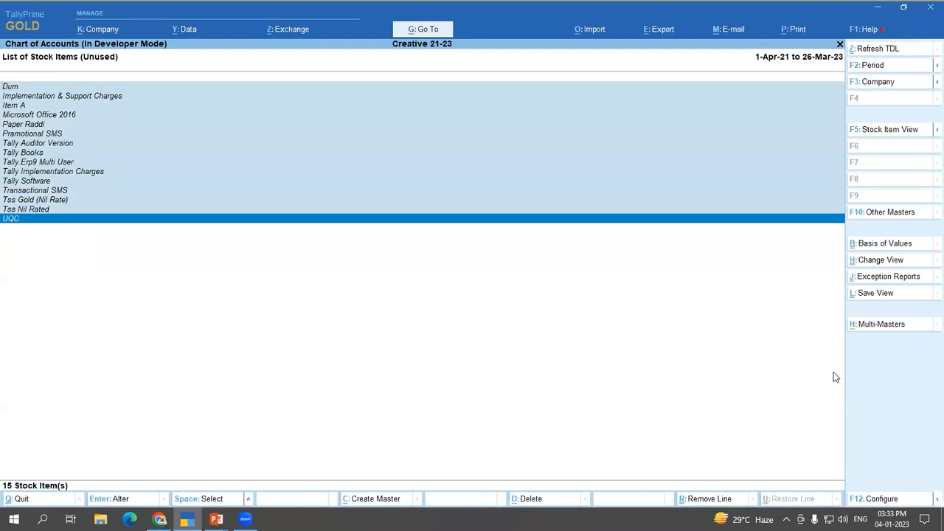
{"action": "key", "text": "alt+d"}
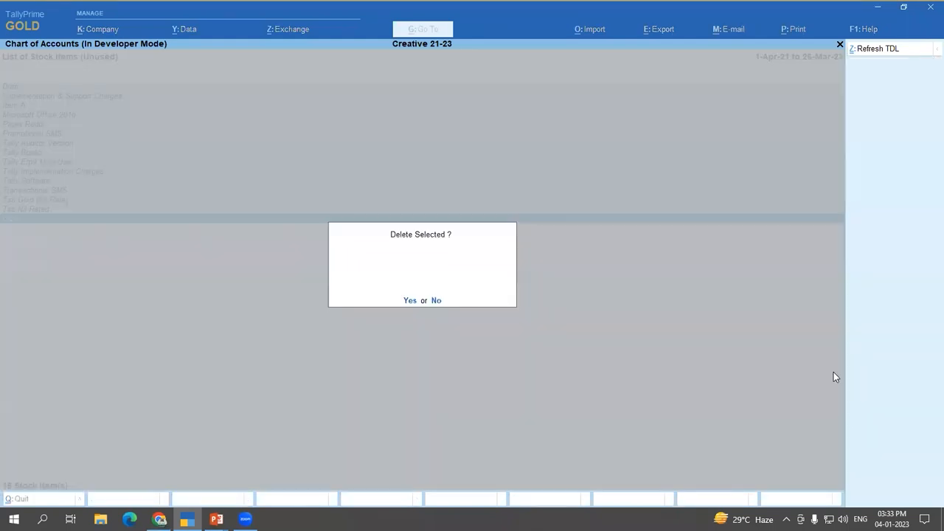
{"action": "key", "text": "y"}
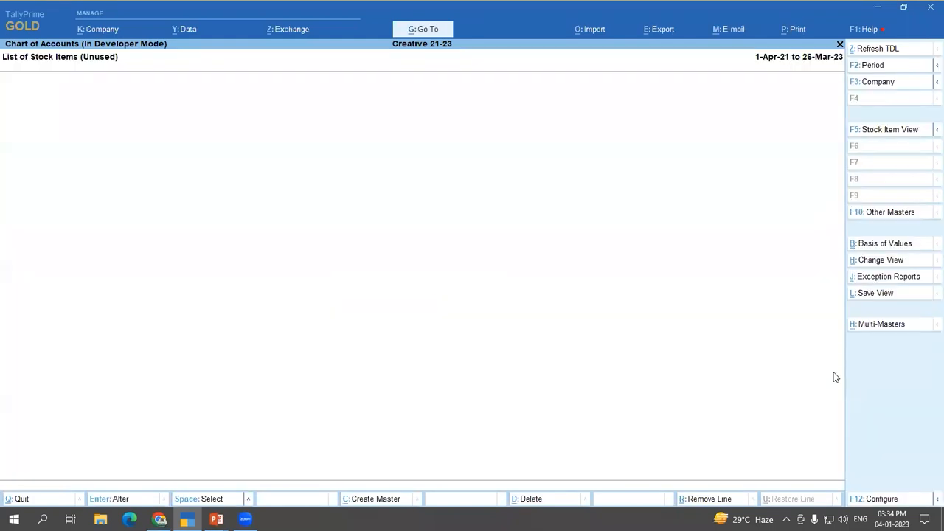
Step: Return to the Gateway of Tally and reopen the list of stock items in the Chart of Accounts
{"action": "key", "text": "Escape"}
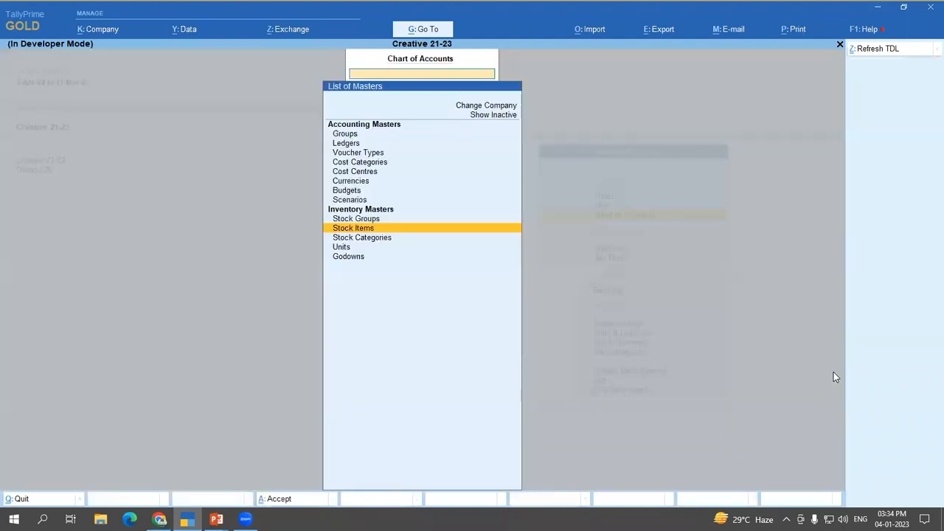
{"action": "key", "text": "Escape"}
{"action": "key", "text": "s"}
{"action": "key", "text": "Escape"}
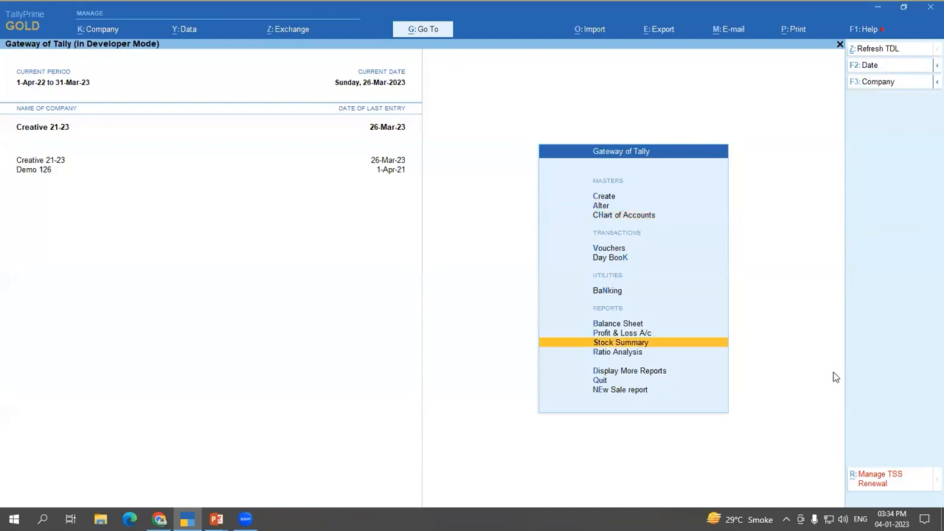
{"action": "left_click", "coordinate": [646, 216]}
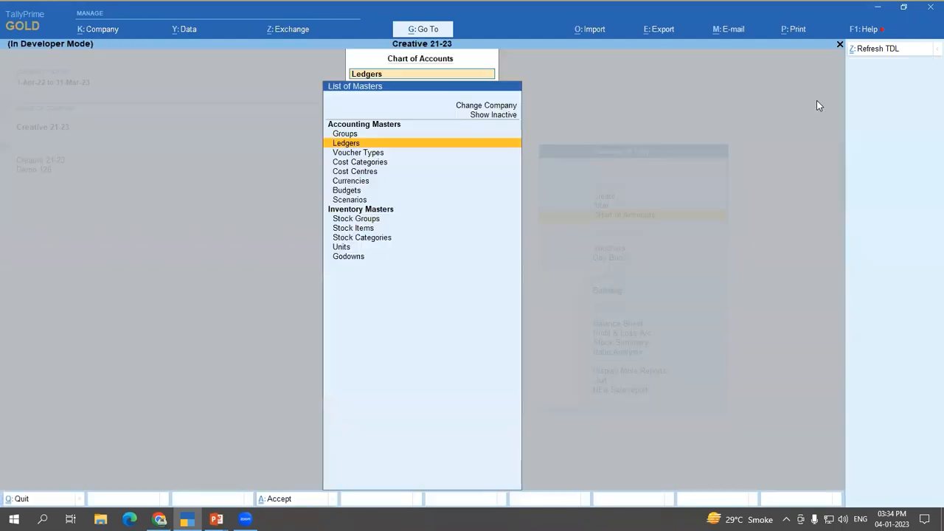
{"action": "key", "text": "Down"}
{"action": "key", "text": "Down"}
{"action": "key", "text": "Down"}
{"action": "key", "text": "Down"}
{"action": "key", "text": "Down"}
{"action": "key", "text": "Down"}
{"action": "key", "text": "Down"}
{"action": "key", "text": "Down"}
{"action": "key", "text": "Down"}
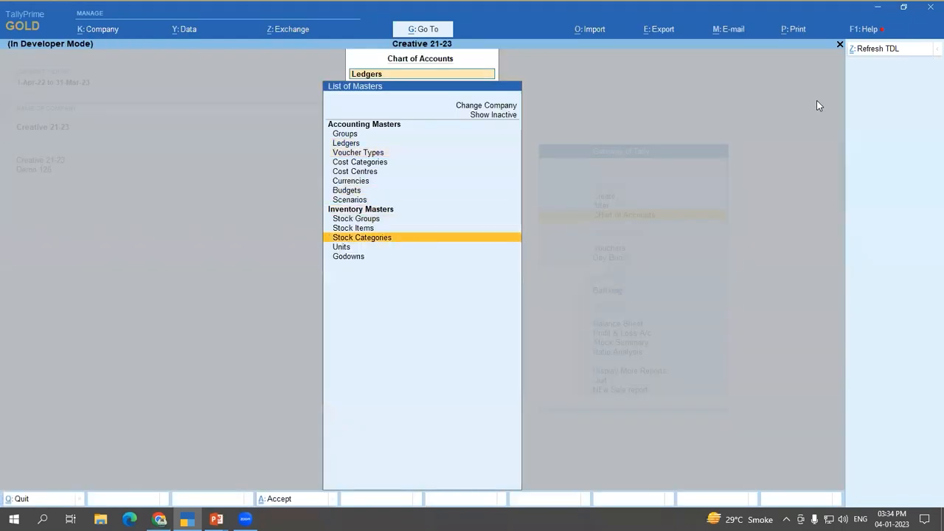
{"action": "key", "text": "Up"}
{"action": "key", "text": "Return"}
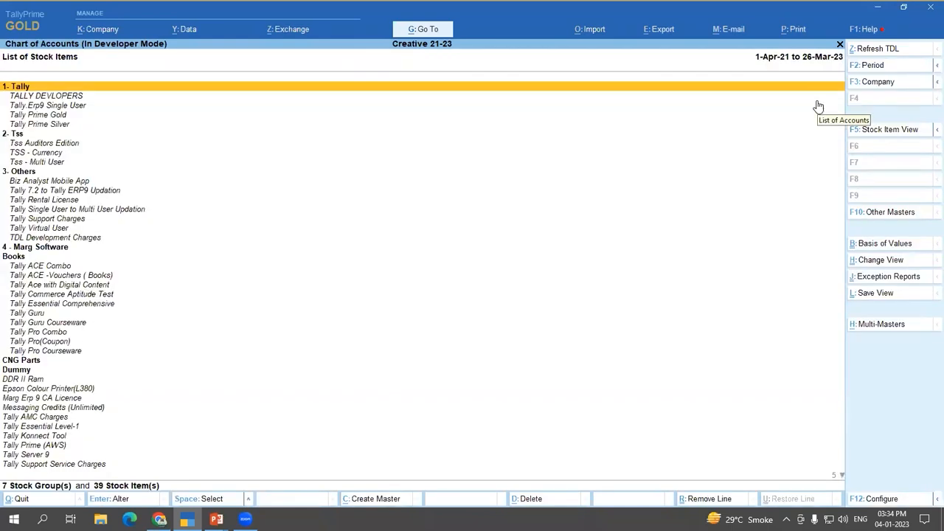
Step: Check the stock items list again with the Show Unused exception report, and quit the report
{"action": "left_click", "coordinate": [882, 277]}
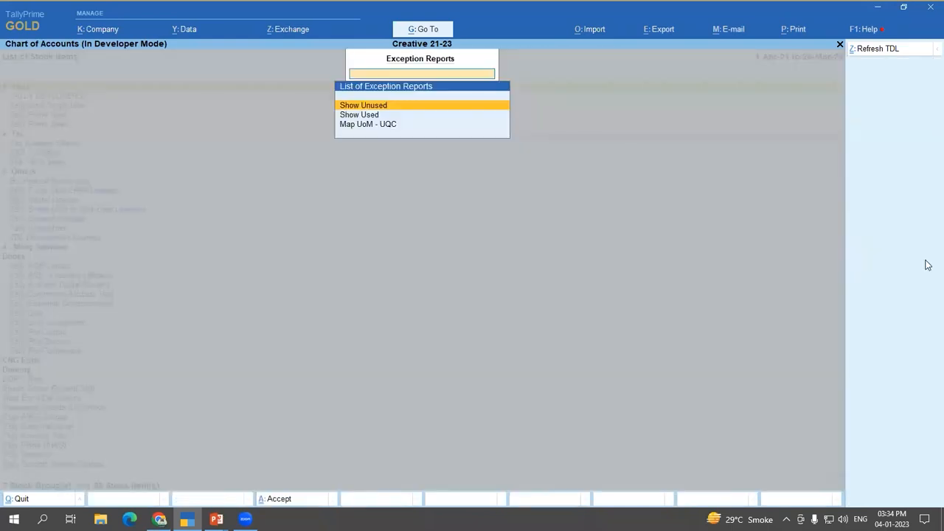
{"action": "key", "text": "Return"}
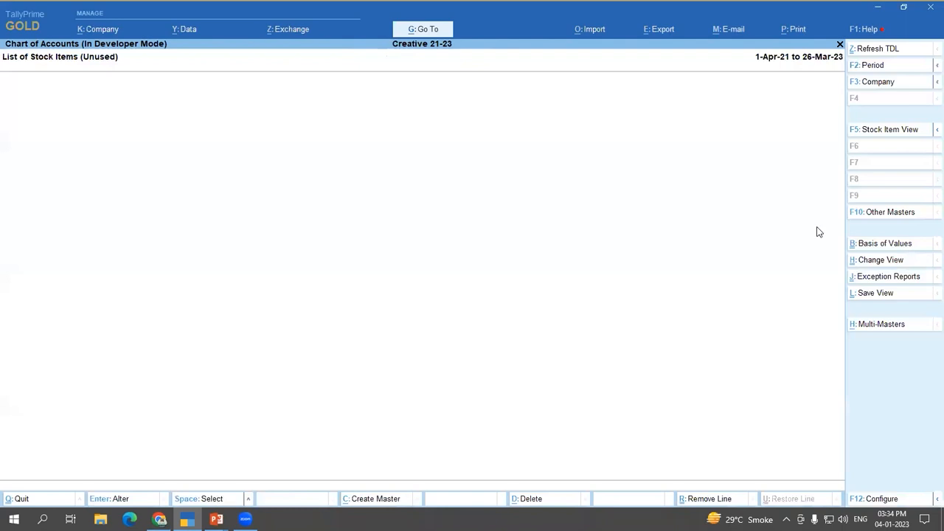
{"action": "key", "text": "Escape"}
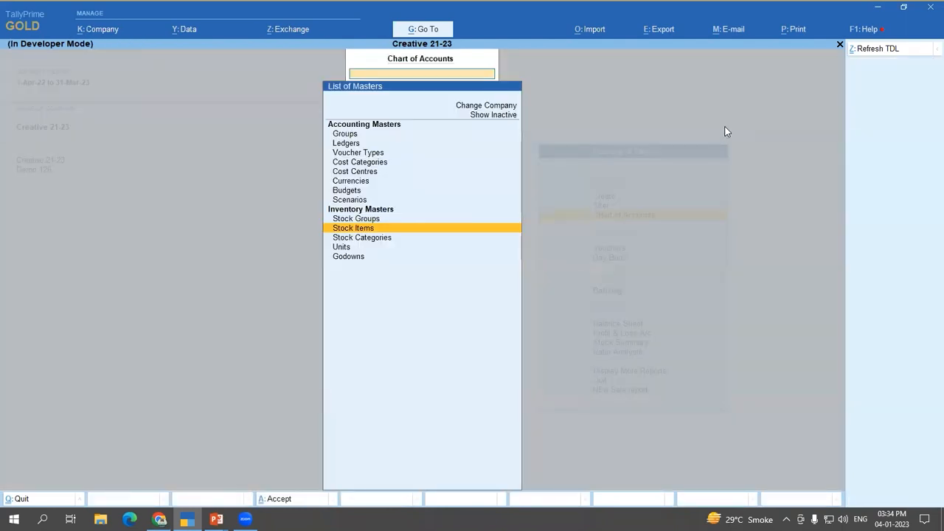
Step: Open the list of ledgers from the Chart of Accounts masters
{"action": "key", "text": "Up"}
{"action": "key", "text": "Up"}
{"action": "key", "text": "Up"}
{"action": "key", "text": "Up"}
{"action": "key", "text": "Up"}
{"action": "key", "text": "Up"}
{"action": "key", "text": "Up"}
{"action": "key", "text": "Up"}
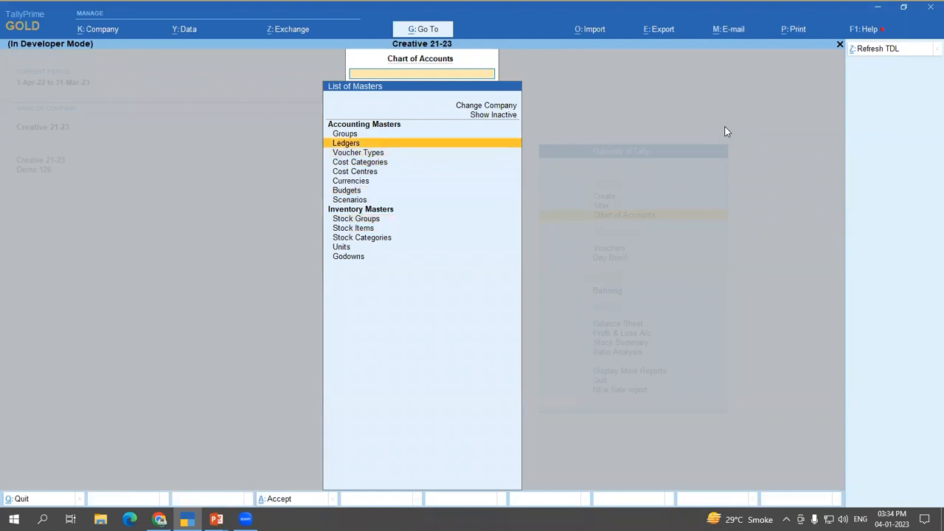
{"action": "key", "text": "Return"}
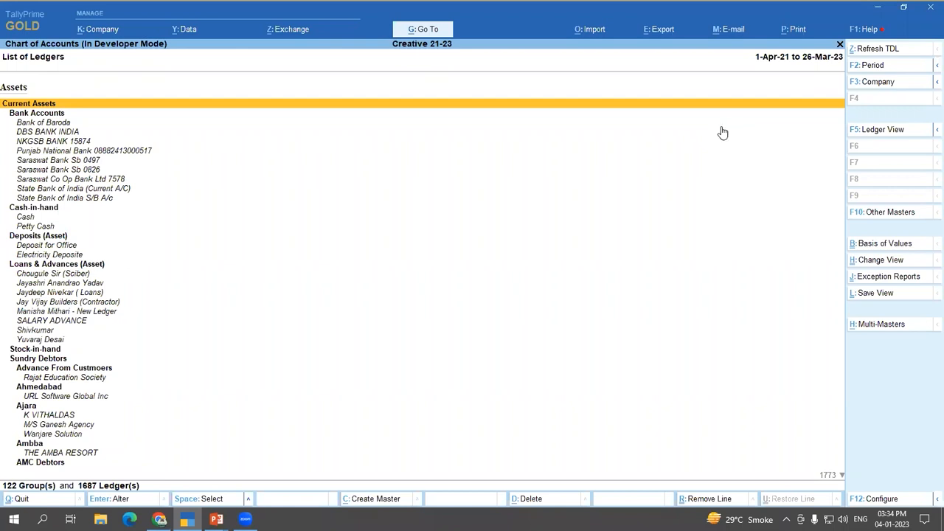
Step: View the exception reports available for ledgers, and quit to the Gateway of Tally
{"action": "left_click", "coordinate": [885, 276]}
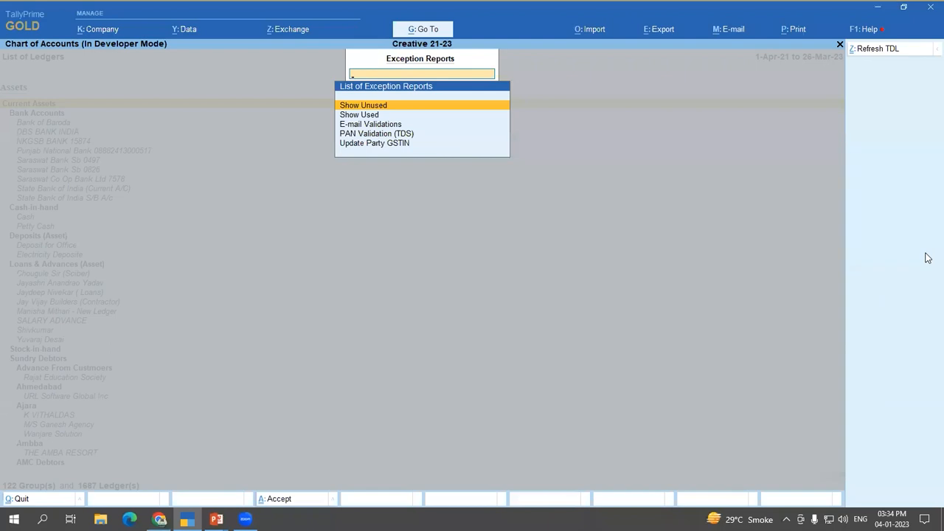
{"action": "key", "text": "Escape"}
{"action": "key", "text": "Escape"}
{"action": "key", "text": "Escape"}
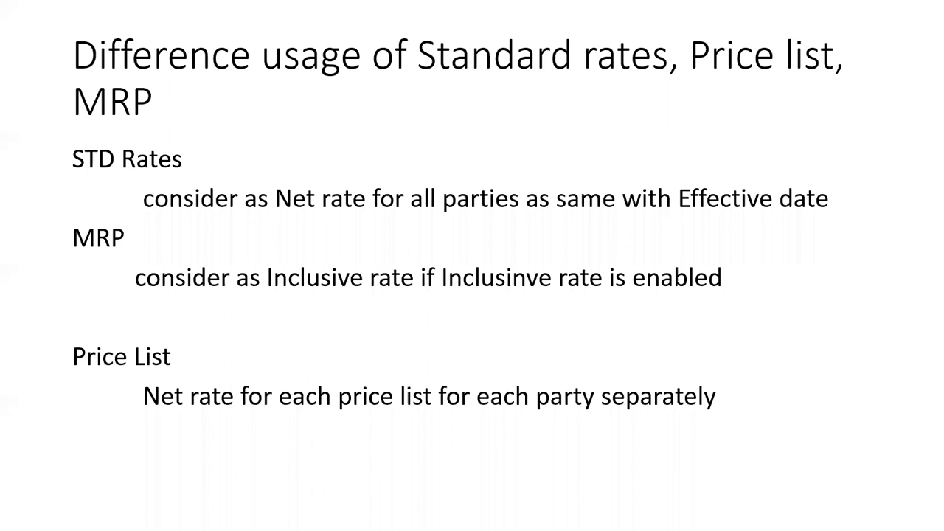
Step: Switch from the presentation slide to TallyPrime and open the list of stock items for master alteration
{"action": "key", "text": "alt+Tab"}
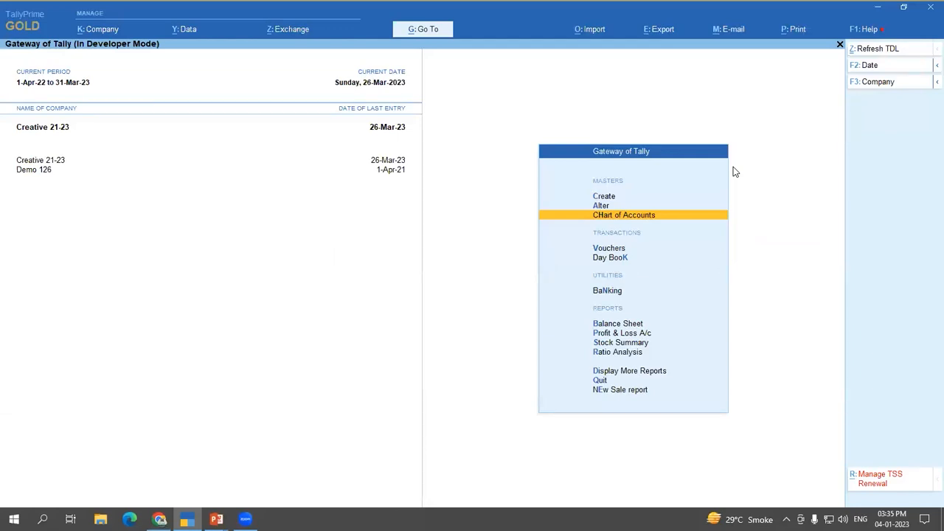
{"action": "key", "text": "Up"}
{"action": "key", "text": "alt+Tab"}
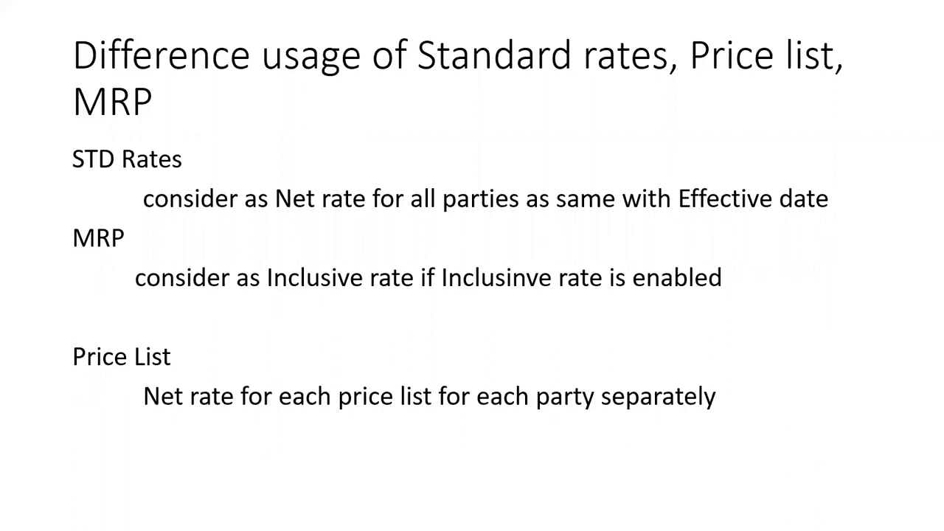
{"action": "key", "text": "alt+Tab"}
{"action": "key", "text": "Return"}
{"action": "key", "text": "Down"}
{"action": "key", "text": "Down"}
{"action": "key", "text": "Down"}
{"action": "key", "text": "Down"}
{"action": "key", "text": "Down"}
{"action": "key", "text": "Down"}
{"action": "key", "text": "Down"}
{"action": "key", "text": "Down"}
{"action": "key", "text": "Down"}
{"action": "key", "text": "Up"}
{"action": "key", "text": "Return"}
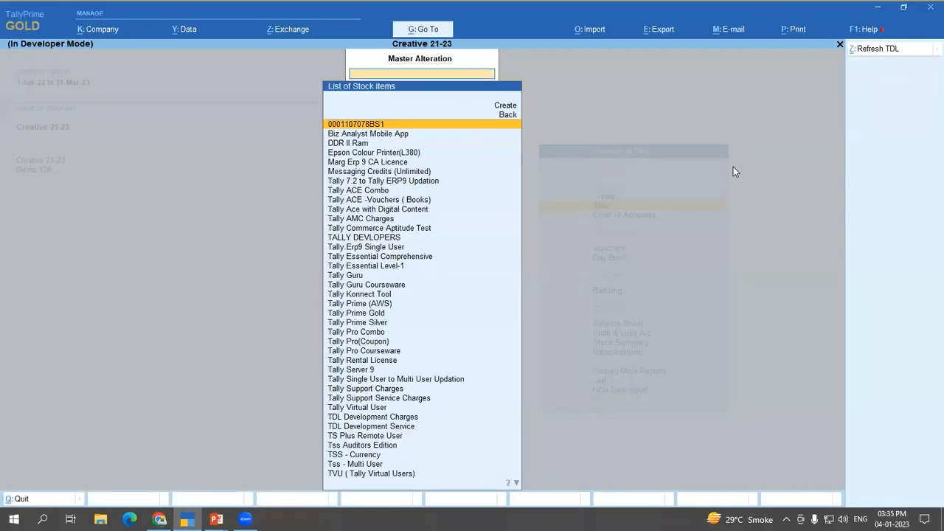
Step: Open the stock item Tally ACE Combo for alteration
{"action": "key", "text": "Down"}
{"action": "key", "text": "Down"}
{"action": "key", "text": "Down"}
{"action": "key", "text": "Down"}
{"action": "key", "text": "Down"}
{"action": "key", "text": "Down"}
{"action": "key", "text": "Down"}
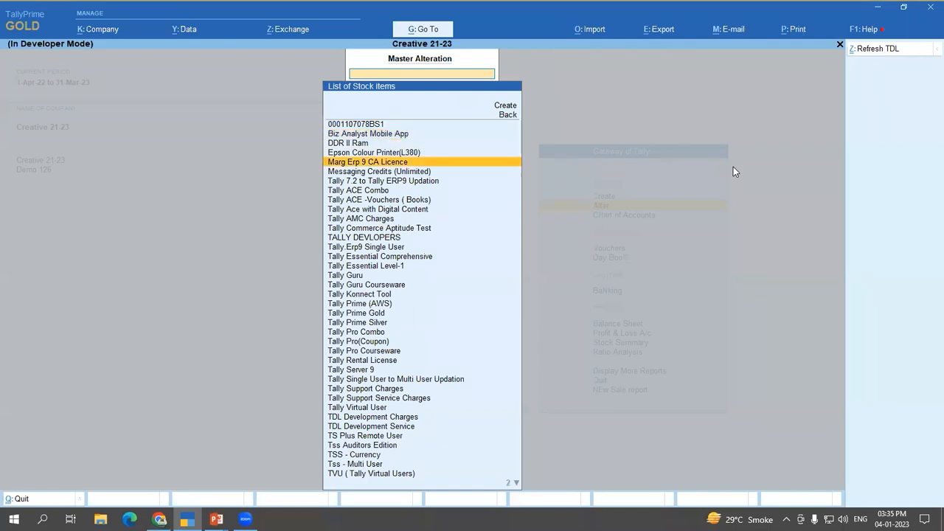
{"action": "key", "text": "Return"}
Step: Enable alteration of standard rates for the stock item Tally ACE Combo and open its standard rates
{"action": "key", "text": "Return"}
{"action": "key", "text": "Return"}
{"action": "key", "text": "Return"}
{"action": "key", "text": "Return"}
{"action": "key", "text": "Return"}
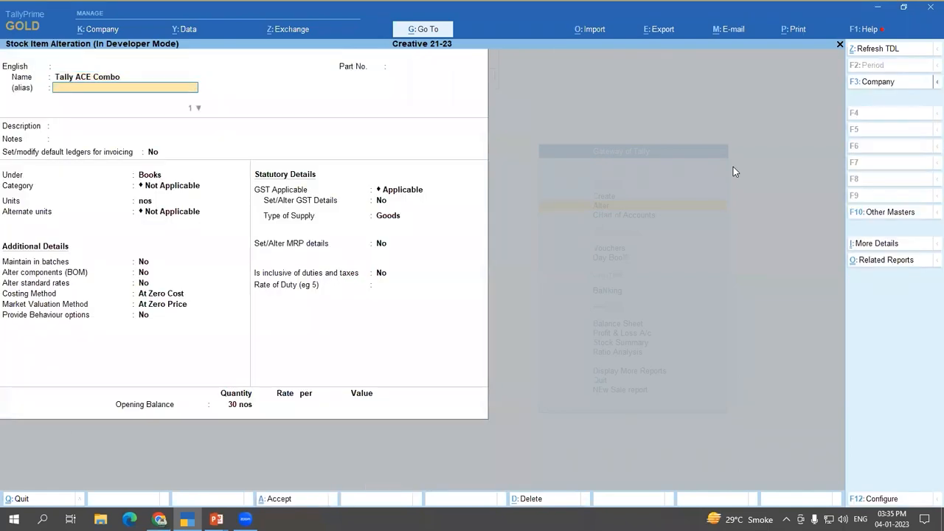
{"action": "key", "text": "Return"}
{"action": "key", "text": "Return"}
{"action": "key", "text": "Return"}
{"action": "key", "text": "Return"}
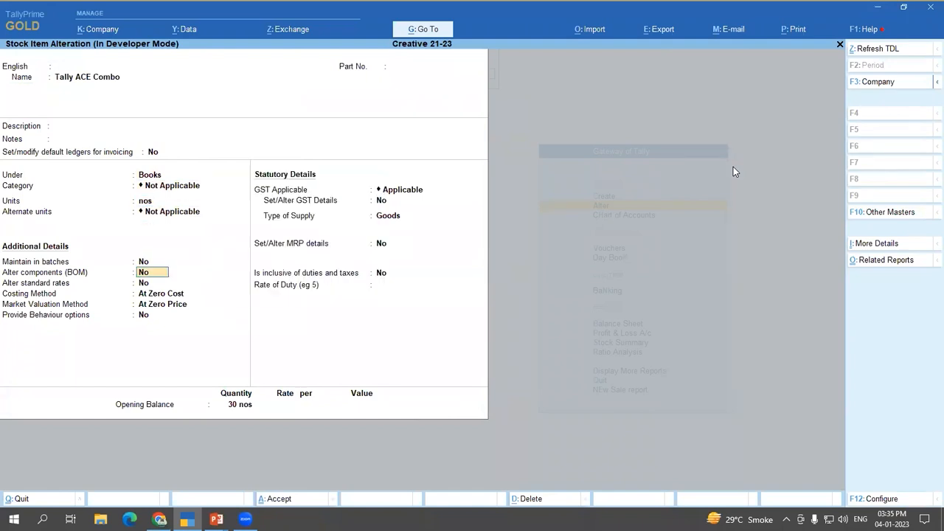
{"action": "type", "text": "y"}
{"action": "key", "text": "Return"}
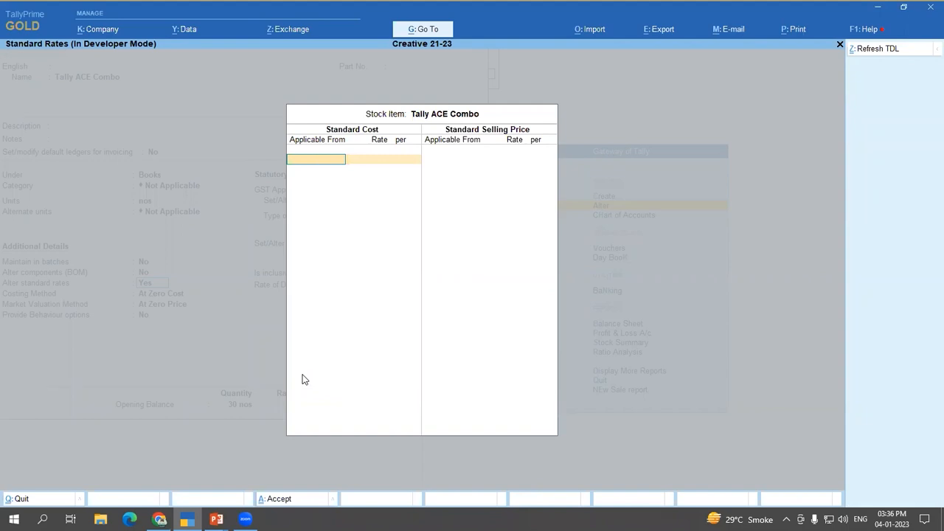
Step: Enter standard costs of 200 per nos from 1-Apr-22 and 210 per nos from 1-May-22
{"action": "type", "text": "1-4"}
{"action": "key", "text": "Return"}
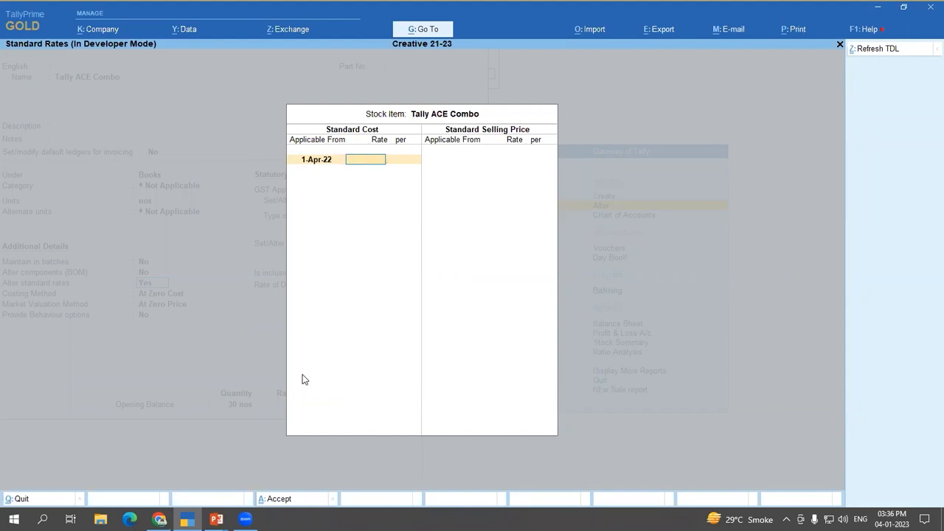
{"action": "type", "text": "200"}
{"action": "key", "text": "Return"}
{"action": "key", "text": "Return"}
{"action": "type", "text": "1-5"}
{"action": "key", "text": "Return"}
{"action": "type", "text": "210"}
{"action": "key", "text": "Return"}
{"action": "key", "text": "Return"}
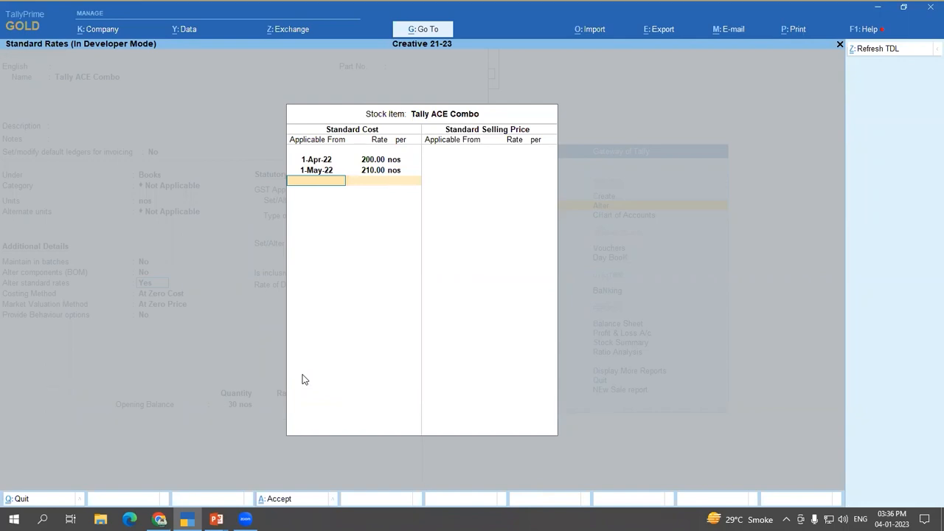
{"action": "key", "text": "Return"}
Step: Enter a standard selling price of 250 per nos applicable from 1-Apr-22
{"action": "type", "text": "1-4"}
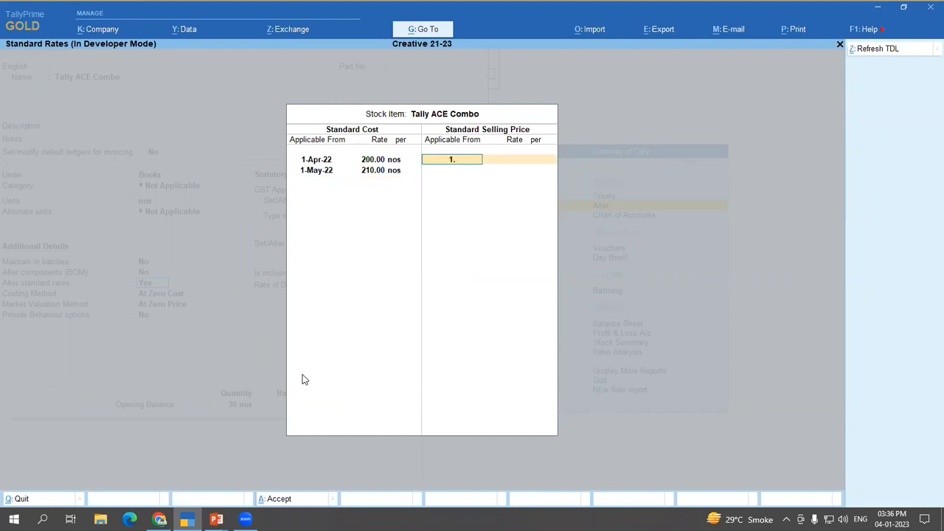
{"action": "key", "text": "Return"}
{"action": "type", "text": "250"}
{"action": "key", "text": "Return"}
{"action": "key", "text": "Return"}
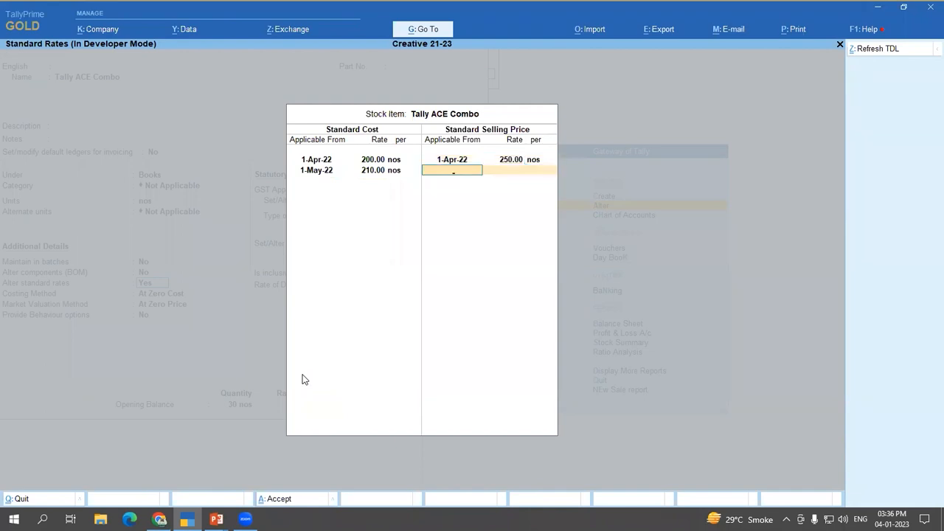
{"action": "type", "text": "1.5"}
{"action": "key", "text": "Return"}
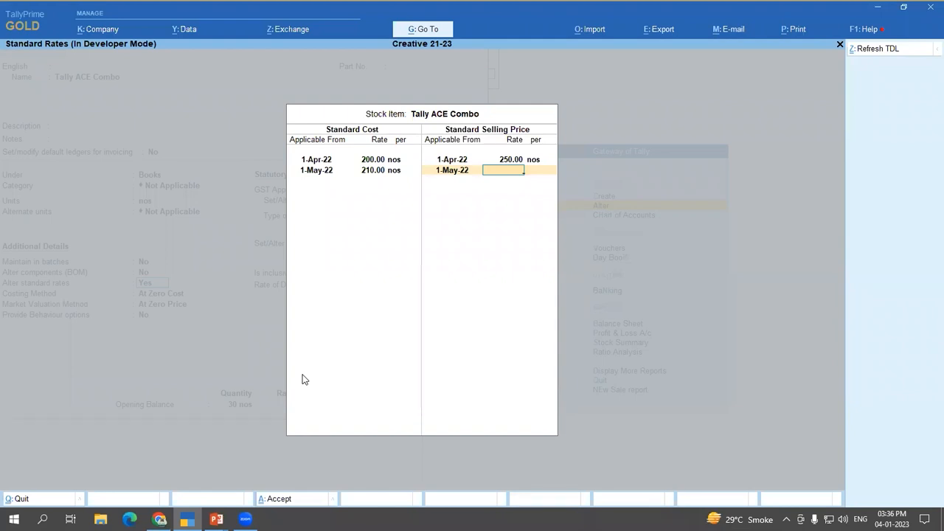
{"action": "key", "text": "BackSpace"}
{"action": "key", "text": "BackSpace"}
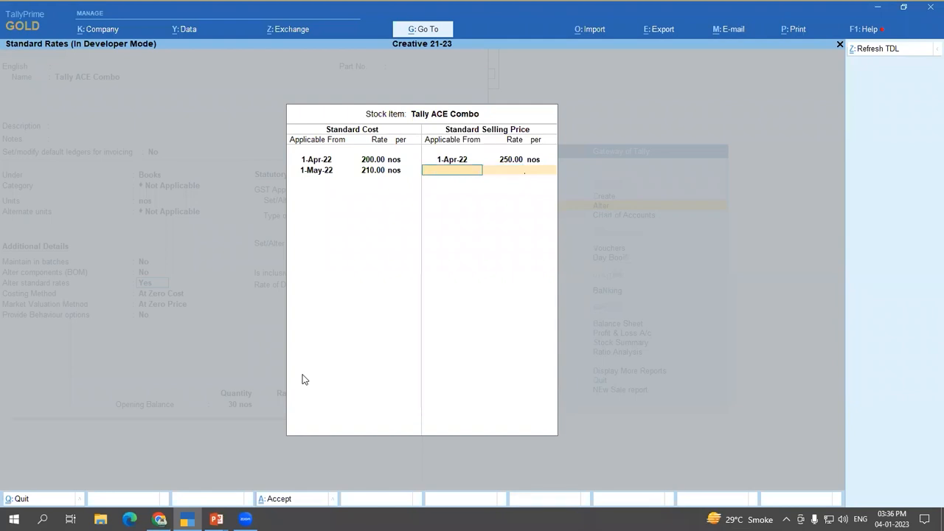
{"action": "key", "text": "Return"}
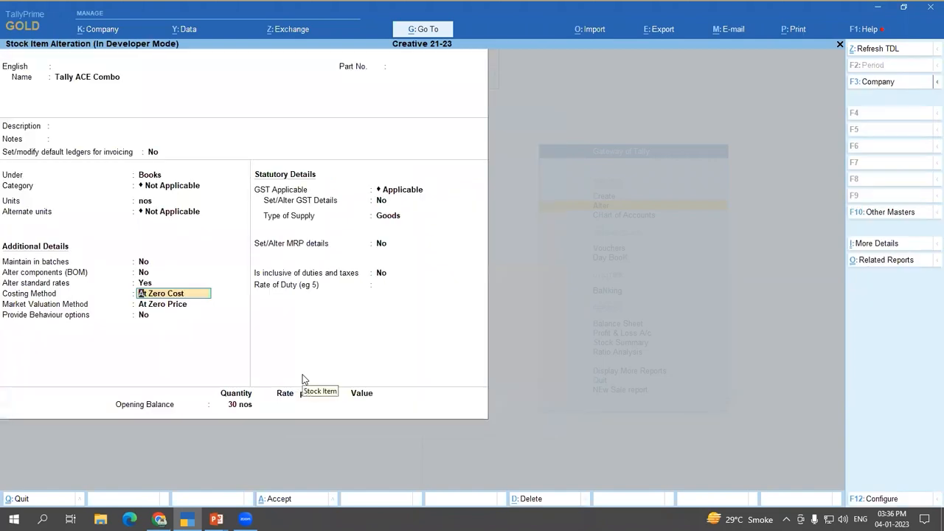
Step: Reopen the item's standard rates, add a selling price of 290 per nos from 1-May-22, and save the stock item
{"action": "key", "text": "BackSpace"}
{"action": "key", "text": "Return"}
{"action": "key", "text": "Return"}
{"action": "key", "text": "Return"}
{"action": "key", "text": "Return"}
{"action": "key", "text": "Return"}
{"action": "key", "text": "Return"}
{"action": "key", "text": "Return"}
{"action": "type", "text": "1-5"}
{"action": "key", "text": "Return"}
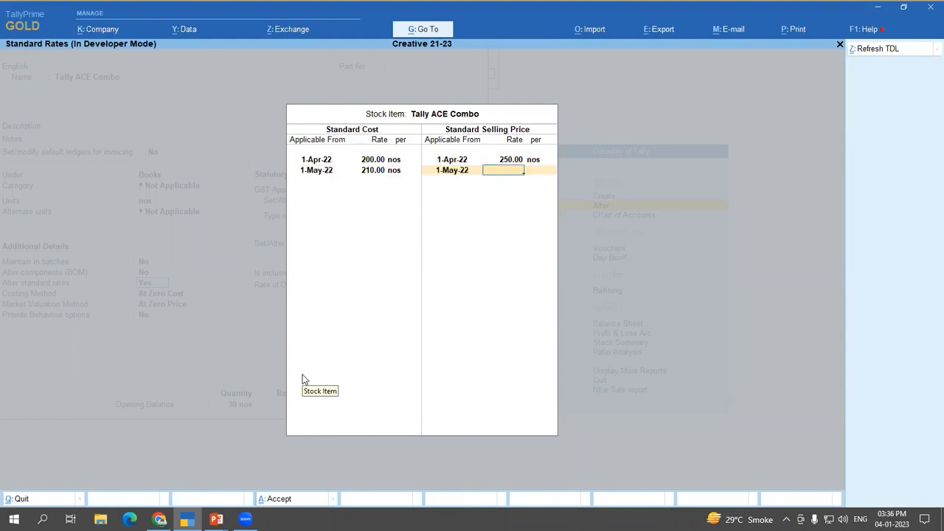
{"action": "type", "text": "290"}
{"action": "key", "text": "Return"}
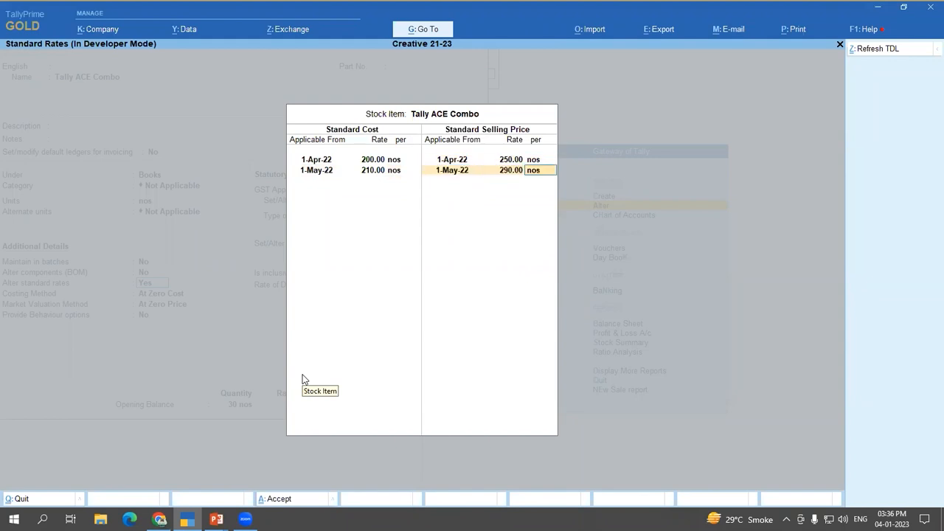
{"action": "key", "text": "Return"}
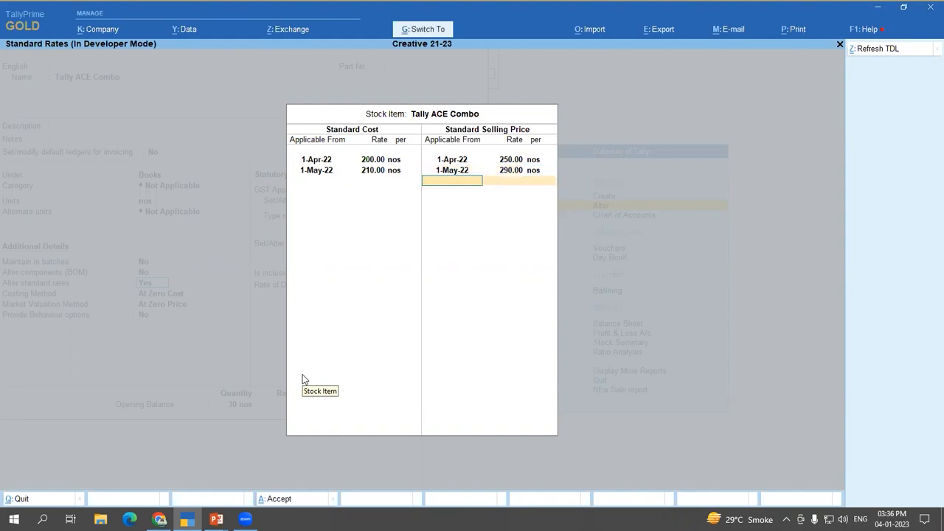
{"action": "key", "text": "Return"}
{"action": "key", "text": "ctrl+a"}
Step: Leave the stock item alteration list and start a new voucher of type Sales
{"action": "key", "text": "alt+Tab"}
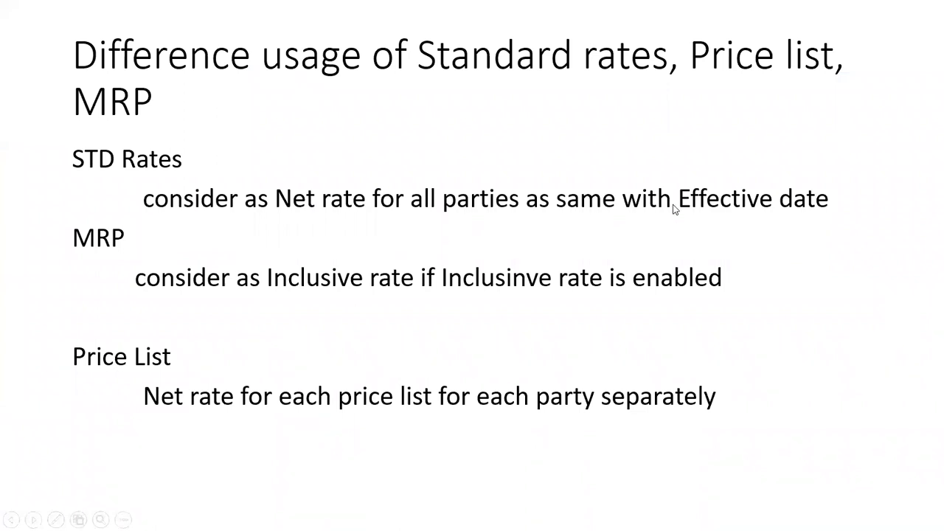
{"action": "key", "text": "alt+Tab"}
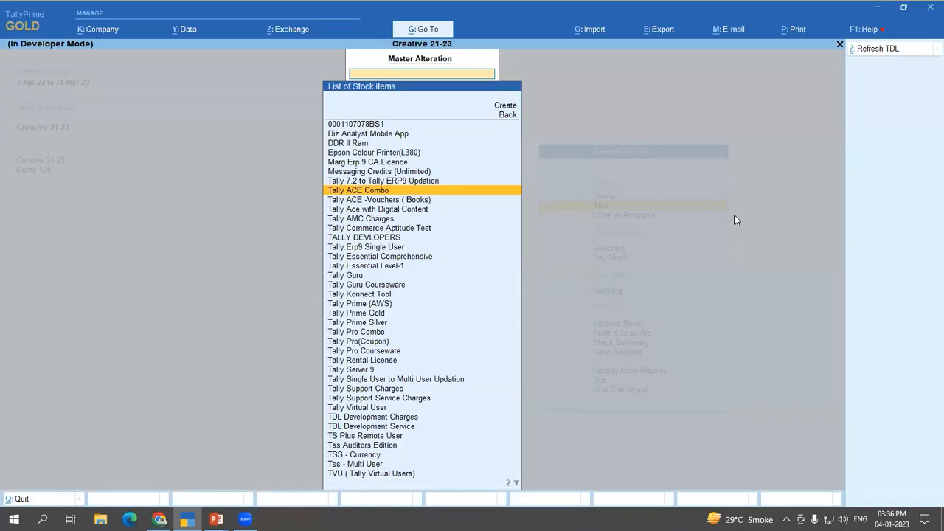
{"action": "key", "text": "Escape"}
{"action": "key", "text": "Escape"}
{"action": "key", "text": "v"}
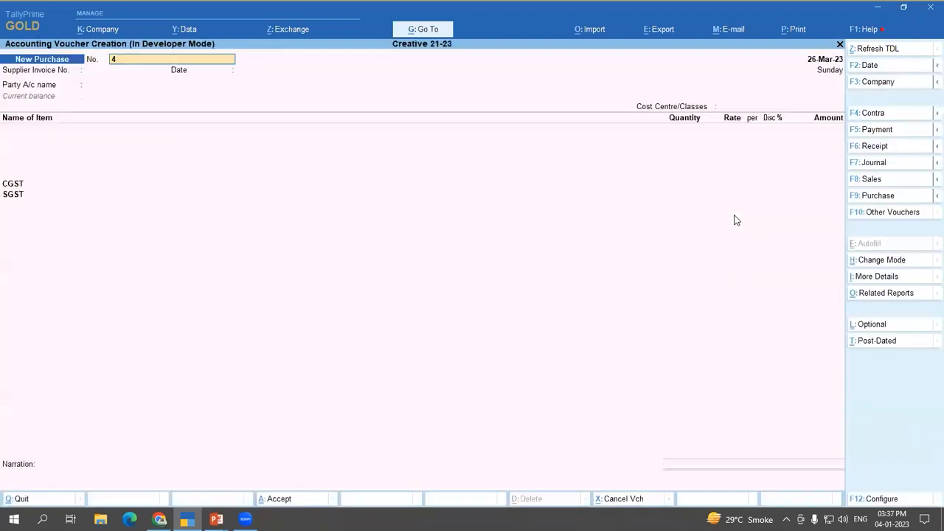
{"action": "key", "text": "F8"}
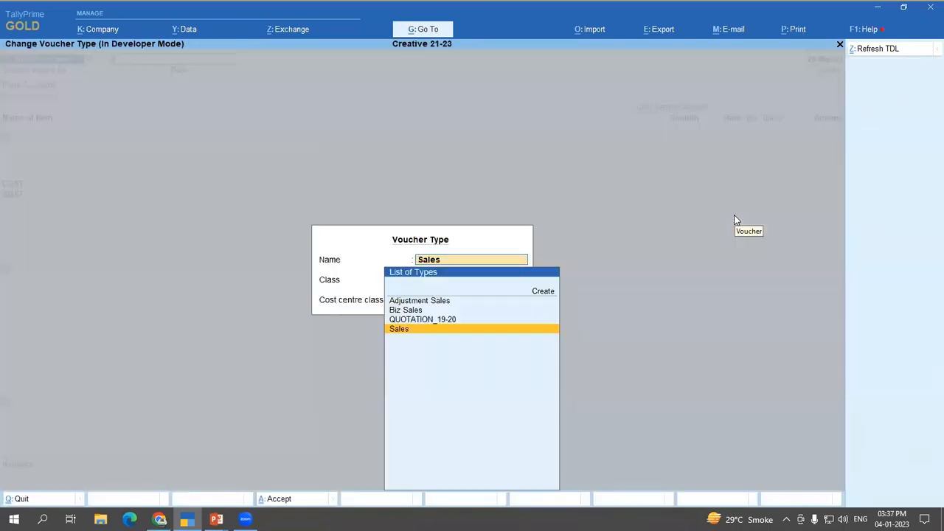
{"action": "key", "text": "Return"}
{"action": "key", "text": "Return"}
{"action": "key", "text": "Return"}
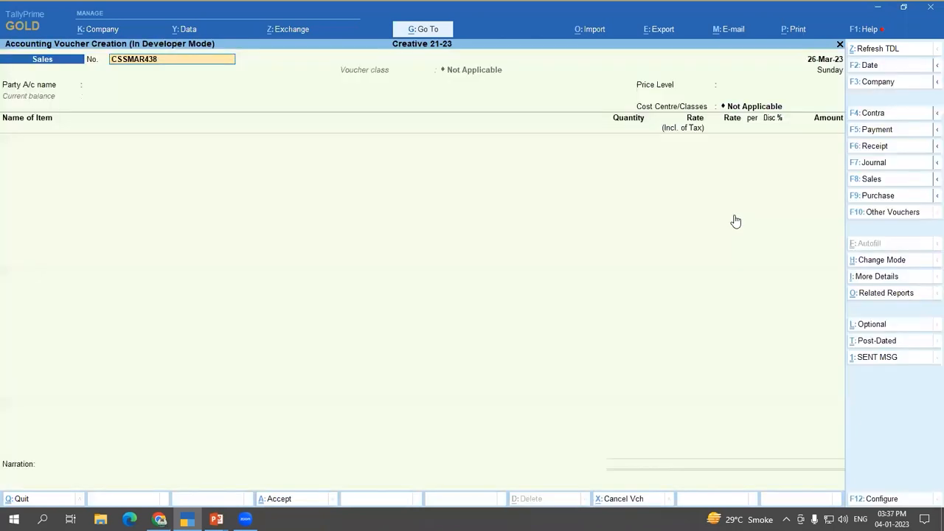
Step: Set Cash as the sales voucher's party, accept its dispatch and party details, and keep the price level and cost centre as Not Applicable
{"action": "type", "text": "Cas"}
{"action": "key", "text": "Down"}
{"action": "key", "text": "Down"}
{"action": "key", "text": "Return"}
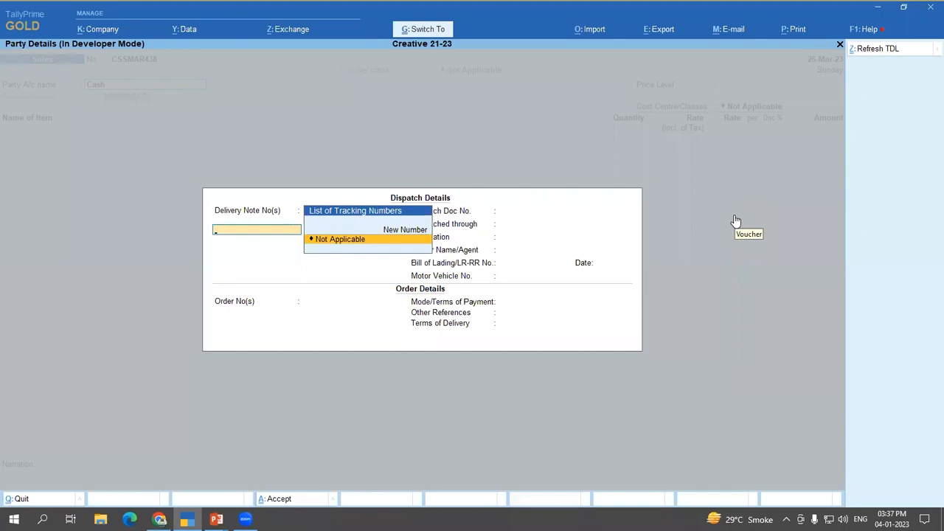
{"action": "key", "text": "ctrl+a"}
{"action": "key", "text": "ctrl+a"}
{"action": "key", "text": "Return"}
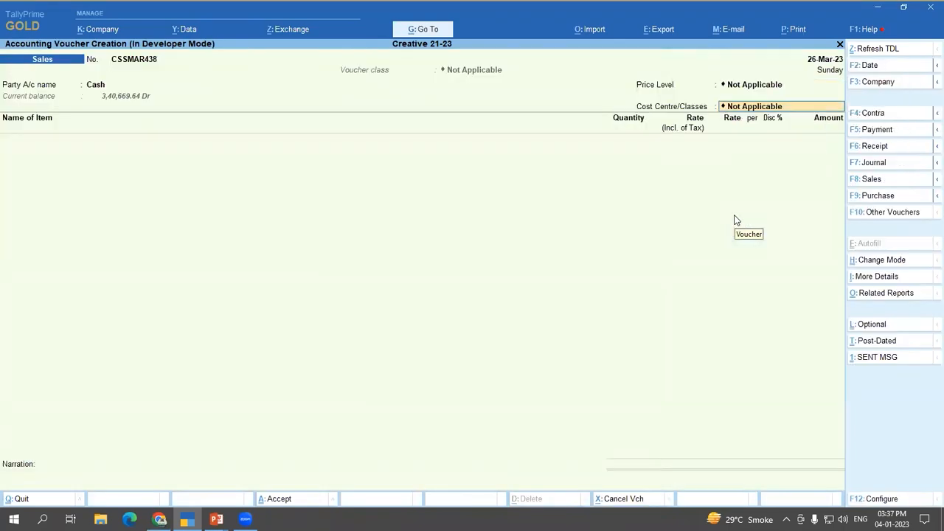
{"action": "key", "text": "Return"}
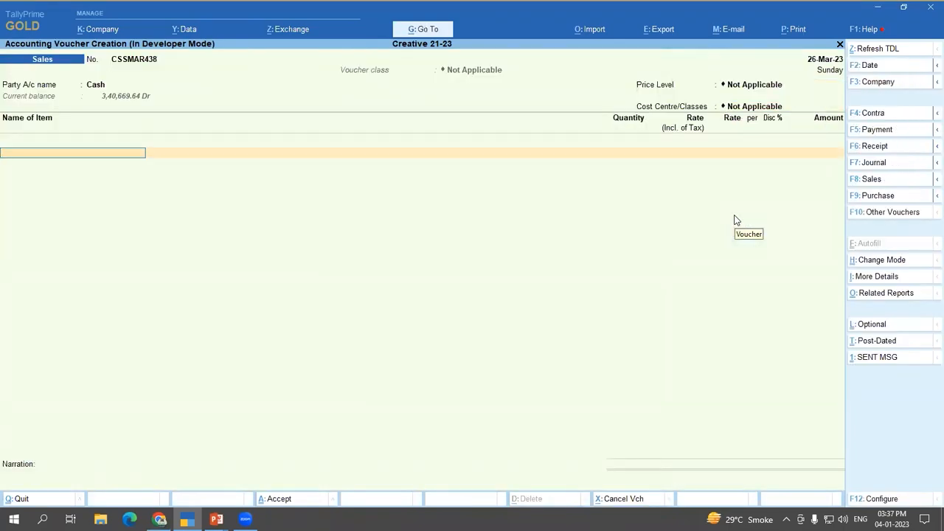
Step: Add 1 nos of Tally ACE Combo at the prefilled rate, without a description, and save the sales voucher
{"action": "type", "text": "Ace"}
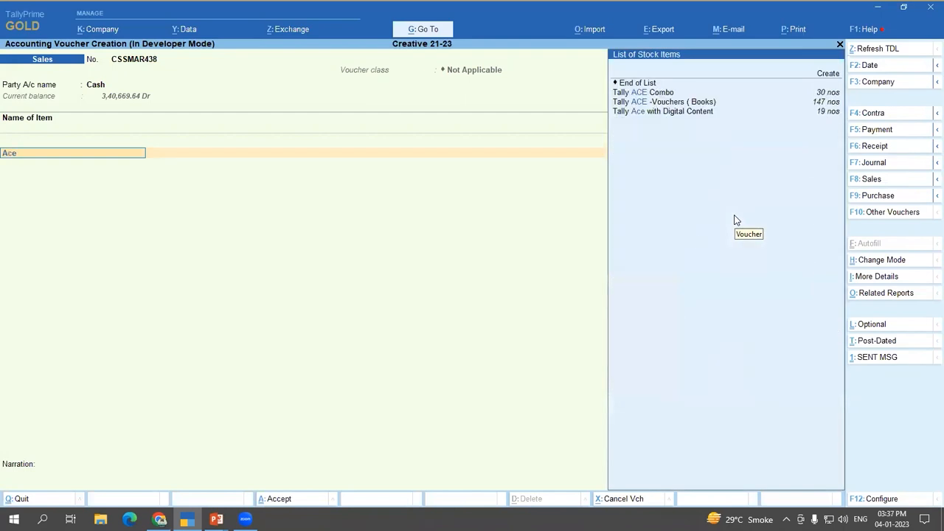
{"action": "key", "text": "Return"}
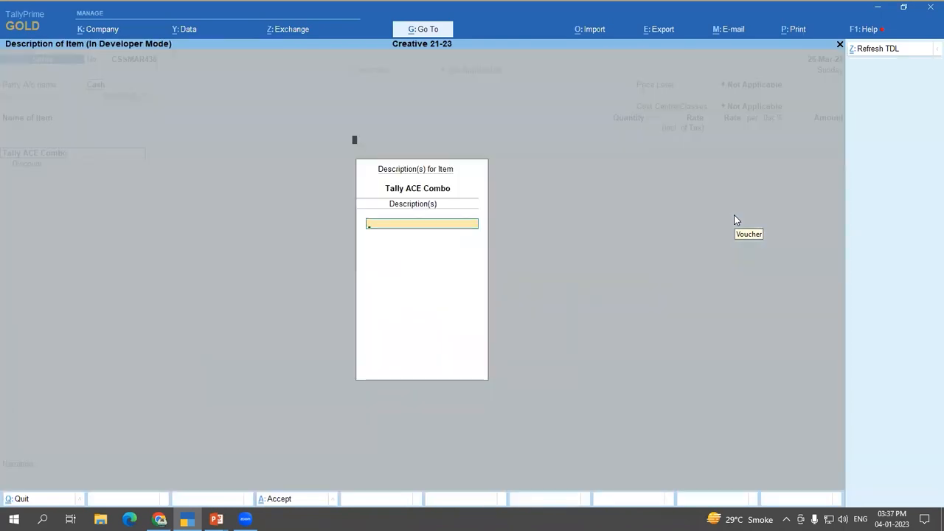
{"action": "key", "text": "Return"}
{"action": "key", "text": "Return"}
{"action": "key", "text": "Return"}
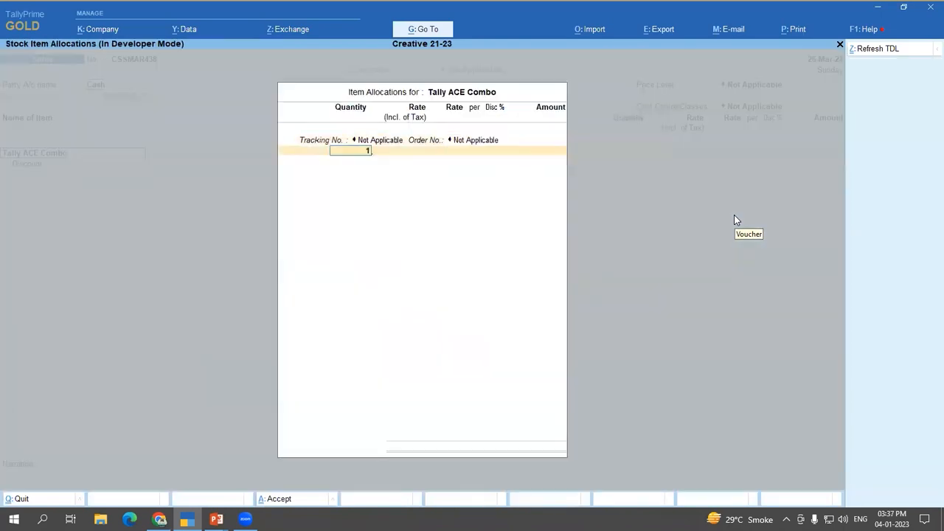
{"action": "key", "text": "Return"}
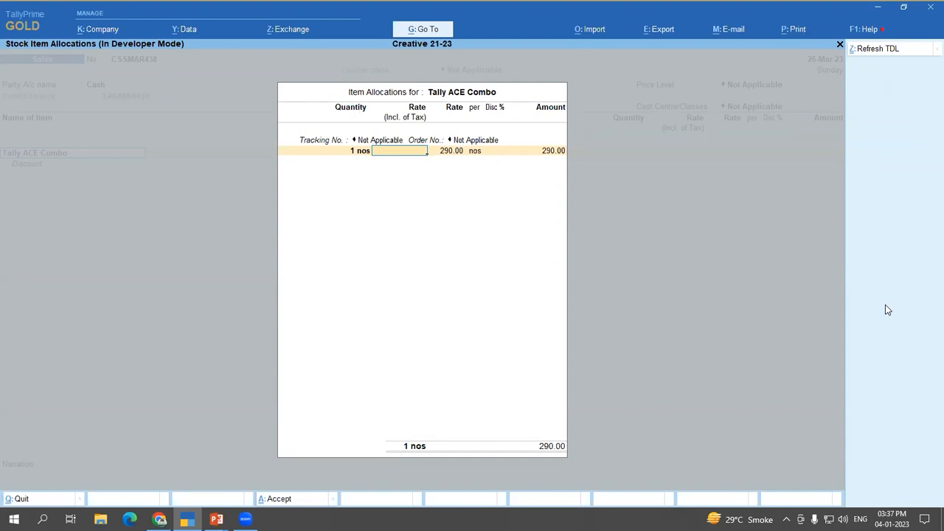
{"action": "key", "text": "ctrl+a"}
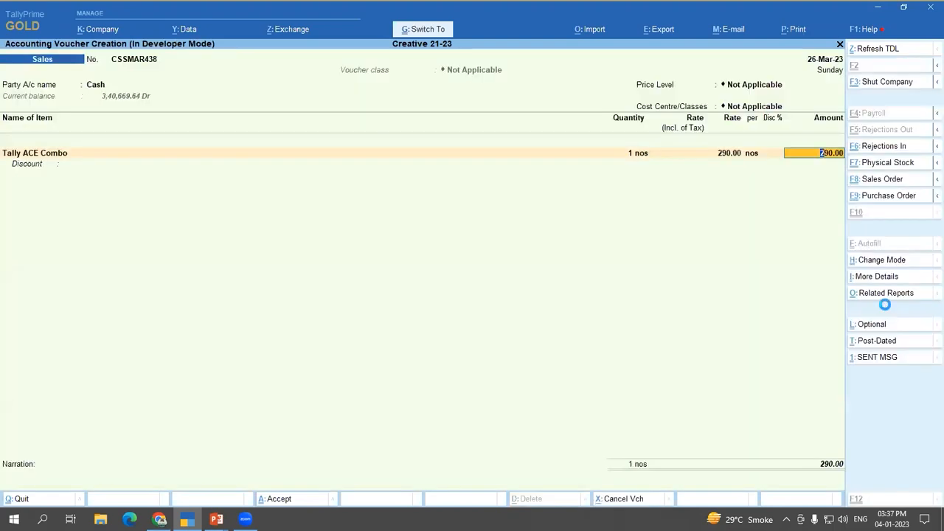
Step: Set the new sales voucher's date to 30-Apr-22
{"action": "key", "text": "F2"}
{"action": "type", "text": "30.4"}
{"action": "key", "text": "Return"}
{"action": "type", "text": "30.4"}
{"action": "key", "text": "Return"}
Step: Choose Cash as the party of the 30-Apr-22 sales voucher and accept its party details, keeping price level and cost centre Not Applicable
{"action": "type", "text": "Cas"}
{"action": "key", "text": "Down"}
{"action": "key", "text": "Down"}
{"action": "key", "text": "Down"}
{"action": "key", "text": "Down"}
{"action": "key", "text": "Down"}
{"action": "key", "text": "Down"}
{"action": "key", "text": "Up"}
{"action": "key", "text": "Return"}
{"action": "key", "text": "ctrl+a"}
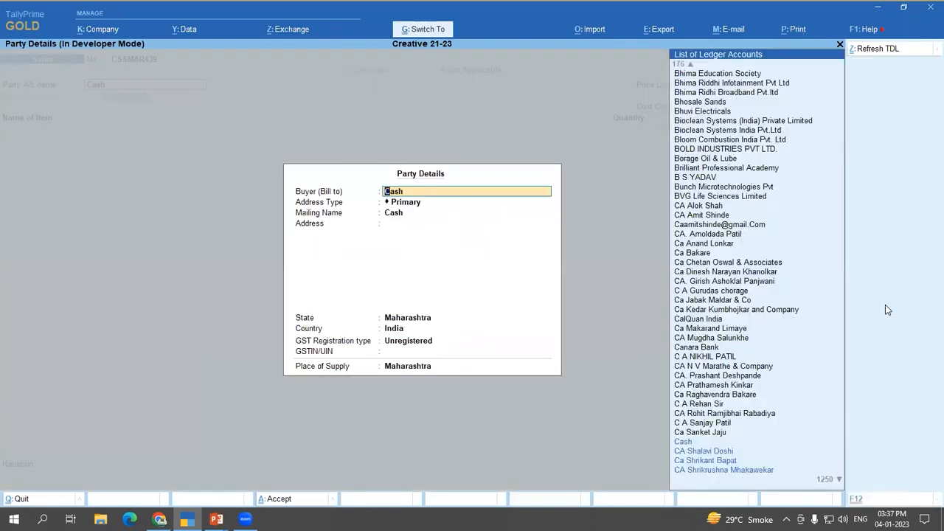
{"action": "key", "text": "ctrl+a"}
{"action": "key", "text": "Return"}
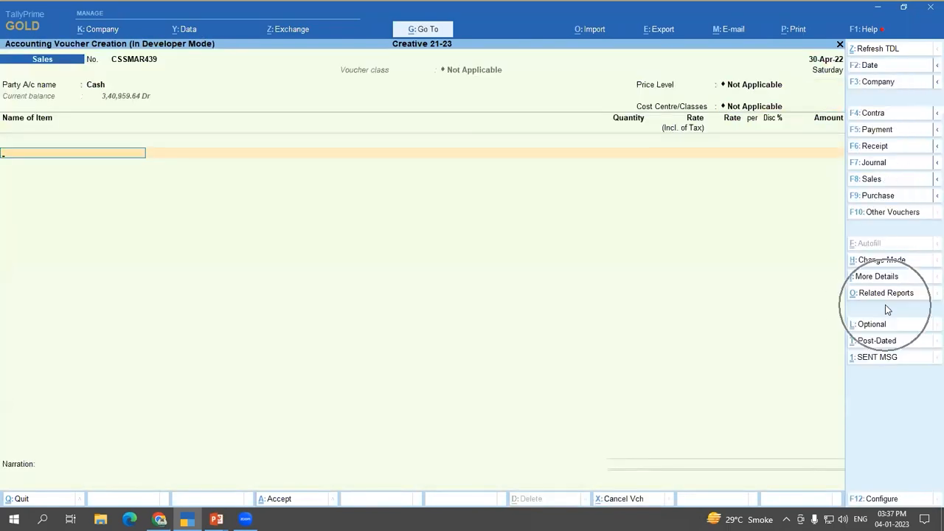
Step: Enter 1 nos of Tally ACE Combo at the prefilled rate in the 30-Apr-22 voucher and save it
{"action": "type", "text": "Ace"}
{"action": "key", "text": "Return"}
{"action": "key", "text": "Return"}
{"action": "key", "text": "Return"}
{"action": "key", "text": "Return"}
{"action": "type", "text": "1"}
{"action": "key", "text": "Return"}
{"action": "key", "text": "Return"}
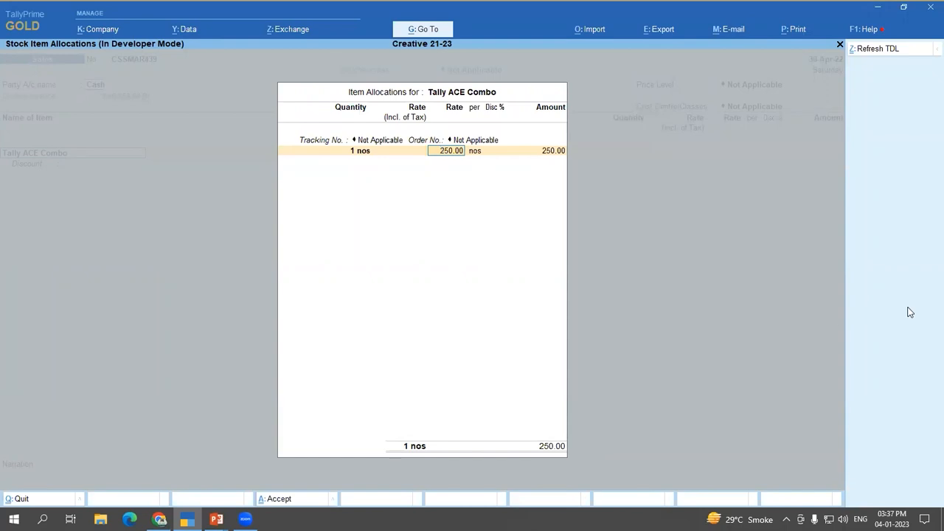
{"action": "key", "text": "ctrl"}
{"action": "key", "text": "ctrl+a"}
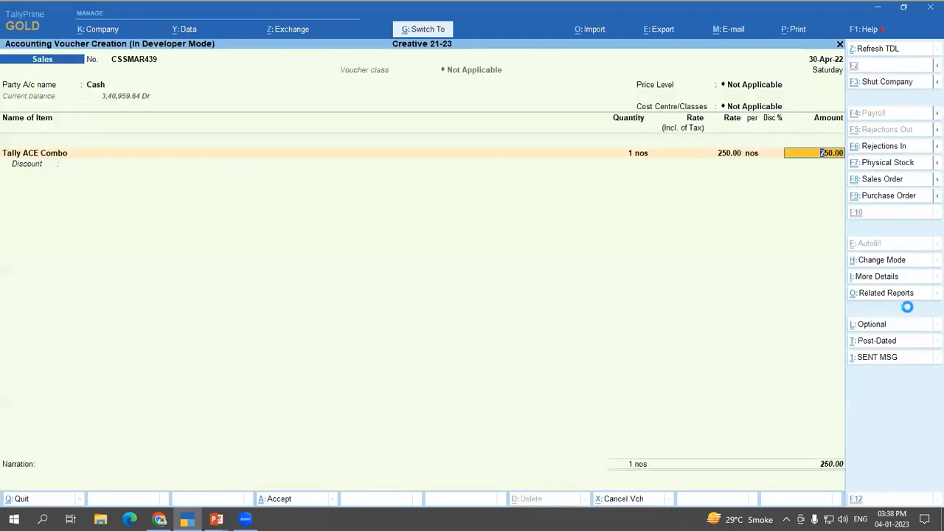
{"action": "key", "text": "ctrl+a"}
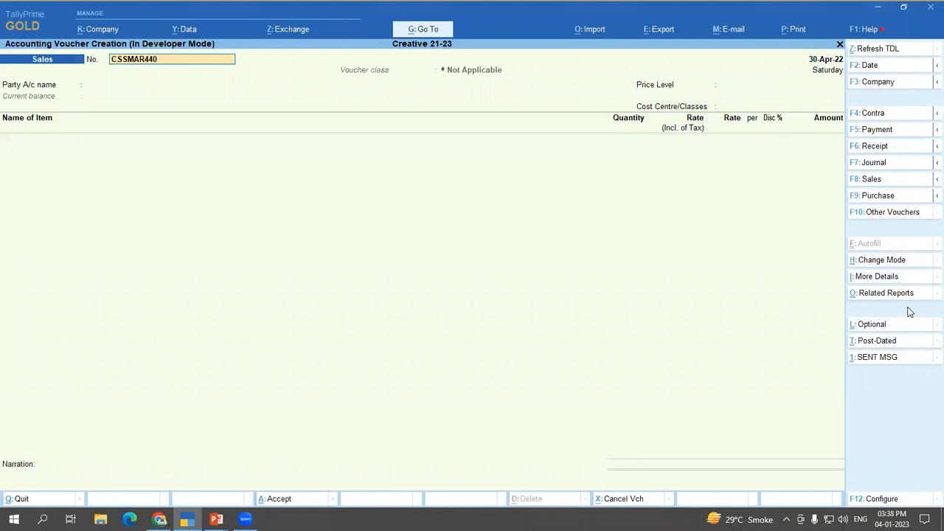
Step: Consult the PowerPoint slide on Standard rates, Price list and MRP, and return to TallyPrime's Gateway of Tally
{"action": "key", "text": "alt+Tab"}
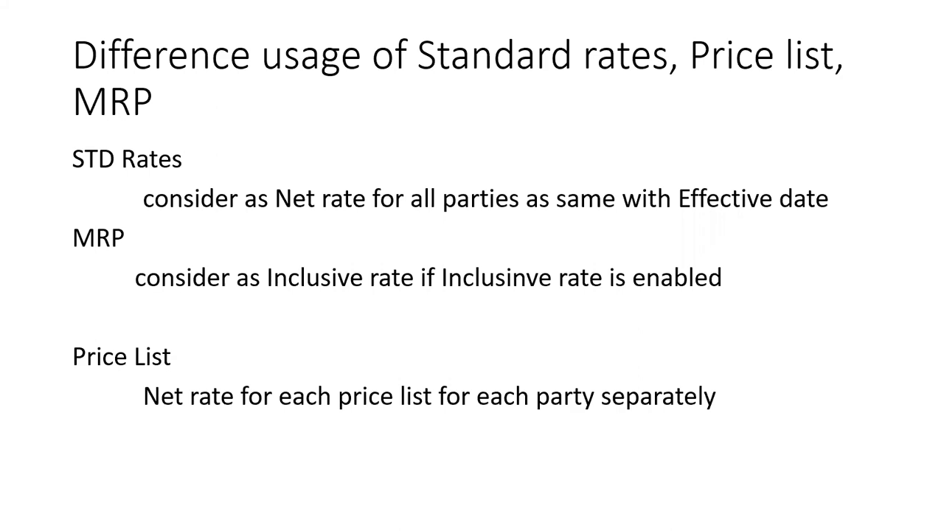
{"action": "key", "text": "alt+Tab"}
{"action": "key", "text": "Escape"}
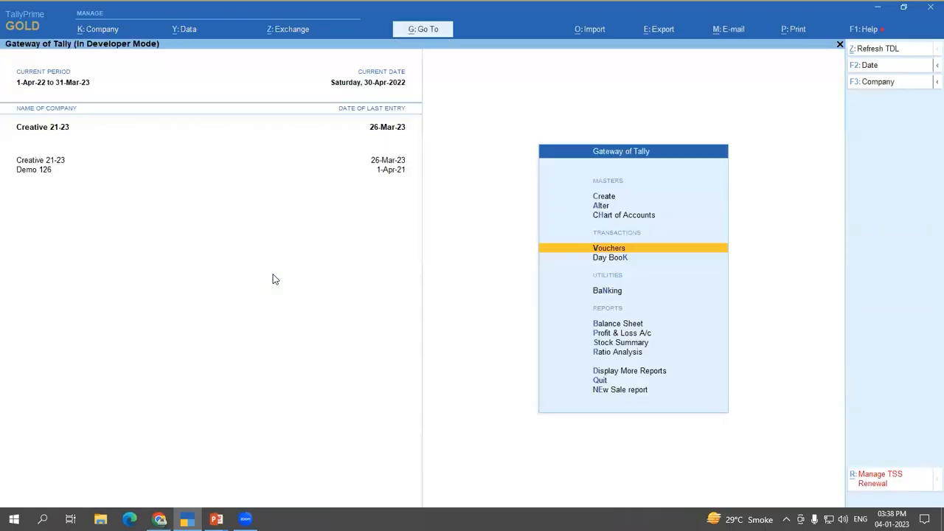
Step: Open the stock item Tally ACE Combo for alteration
{"action": "key", "text": "a"}
{"action": "key", "text": "Down"}
{"action": "key", "text": "Down"}
{"action": "key", "text": "Down"}
{"action": "key", "text": "Down"}
{"action": "key", "text": "Down"}
{"action": "key", "text": "Down"}
{"action": "key", "text": "Down"}
{"action": "key", "text": "Down"}
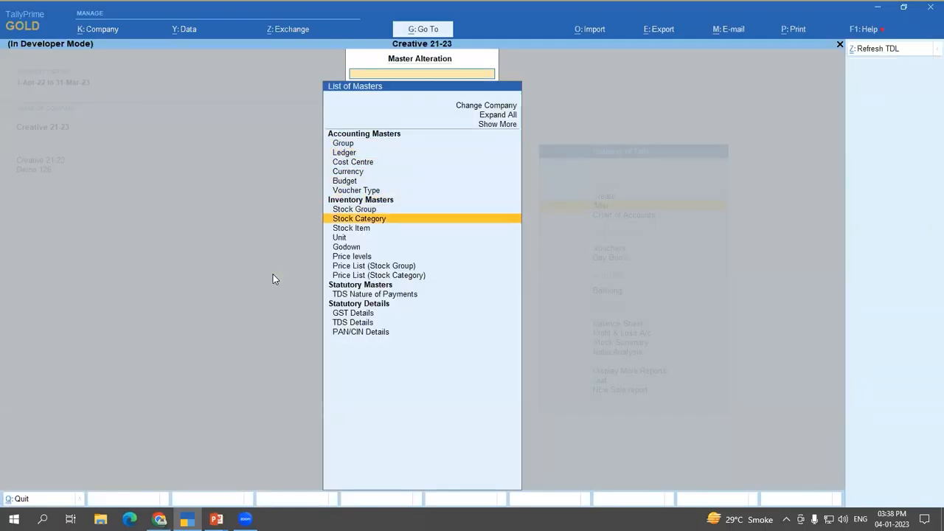
{"action": "key", "text": "Return"}
{"action": "key", "text": "Down"}
{"action": "key", "text": "Down"}
{"action": "key", "text": "Down"}
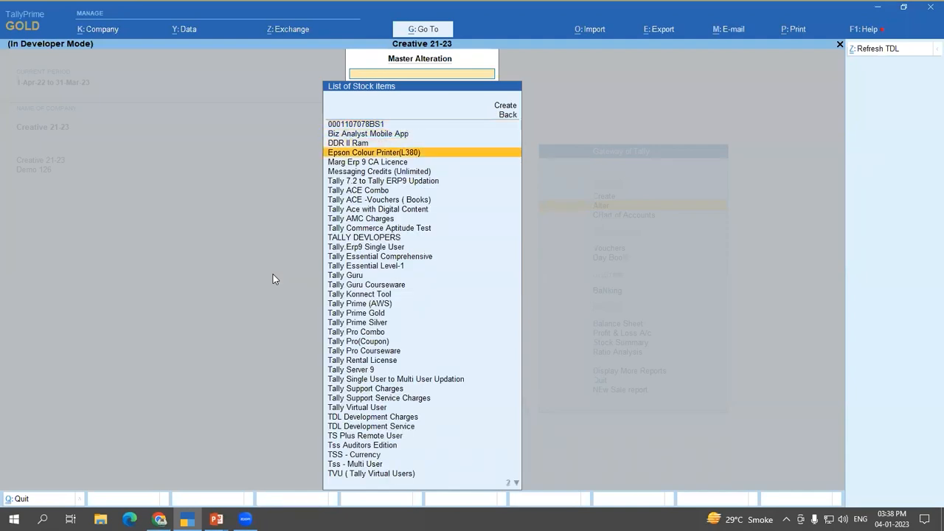
{"action": "key", "text": "Down"}
{"action": "key", "text": "Down"}
{"action": "key", "text": "Down"}
{"action": "key", "text": "Down"}
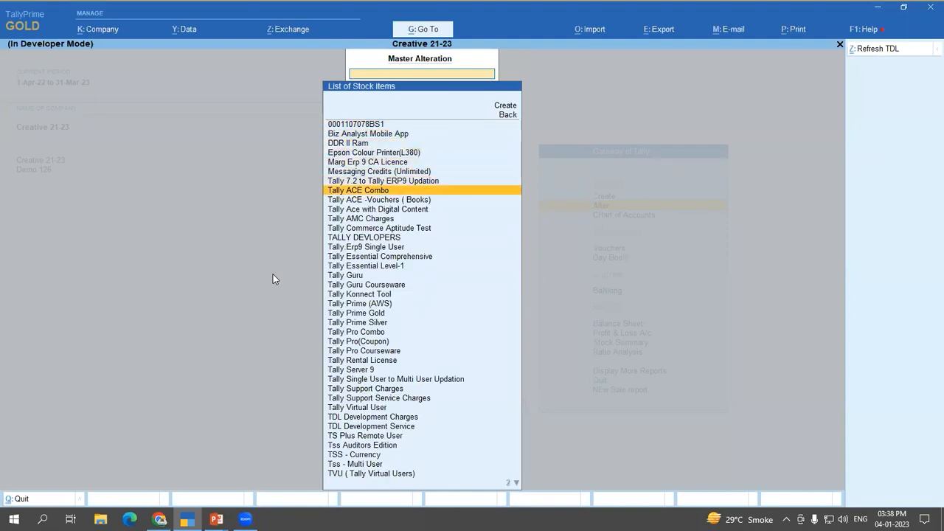
{"action": "key", "text": "Return"}
Step: Set the Set/Alter MRP details option of Tally ACE Combo to Yes, keeping the preceding item settings
{"action": "key", "text": "Return"}
{"action": "key", "text": "Return"}
{"action": "key", "text": "Return"}
{"action": "key", "text": "Return"}
{"action": "key", "text": "Return"}
{"action": "key", "text": "Return"}
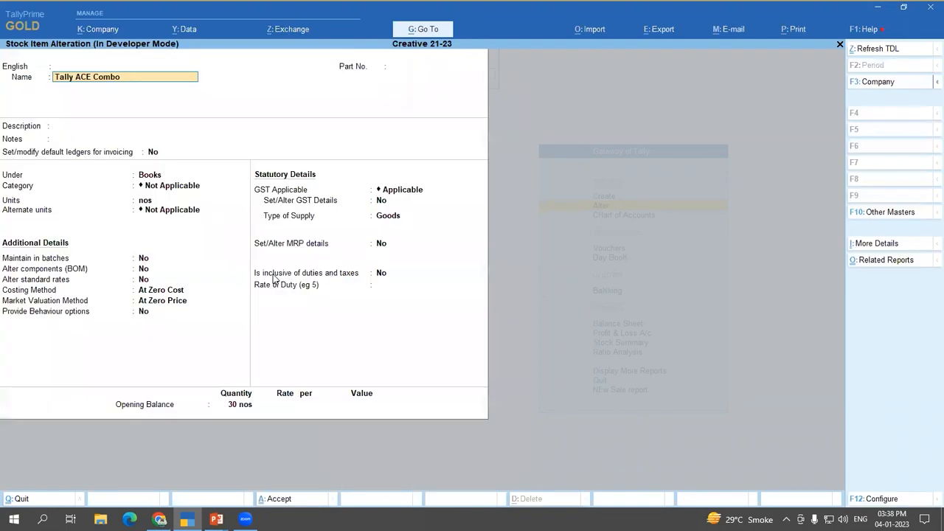
{"action": "key", "text": "Return"}
{"action": "key", "text": "Return"}
{"action": "key", "text": "Return"}
{"action": "key", "text": "Return"}
{"action": "key", "text": "Return"}
{"action": "key", "text": "Return"}
{"action": "key", "text": "Return"}
{"action": "key", "text": "Return"}
{"action": "key", "text": "Return"}
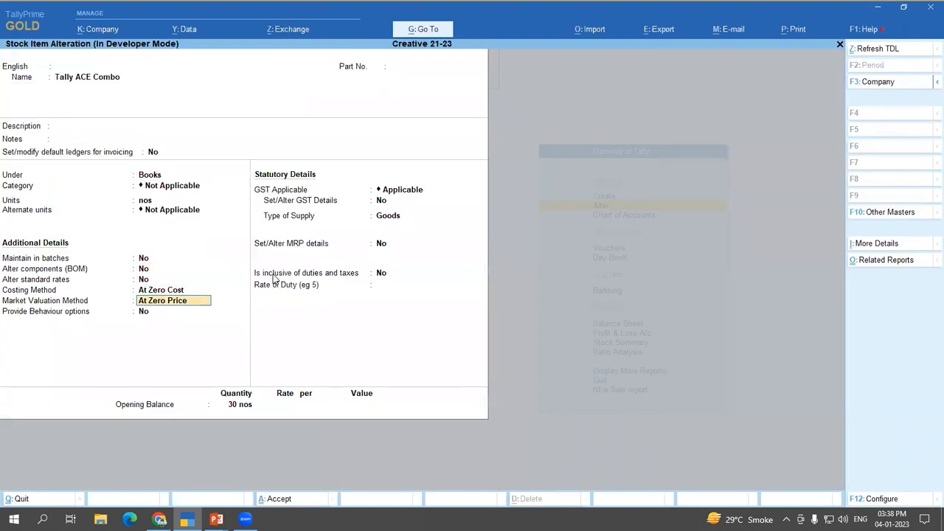
{"action": "key", "text": "Return"}
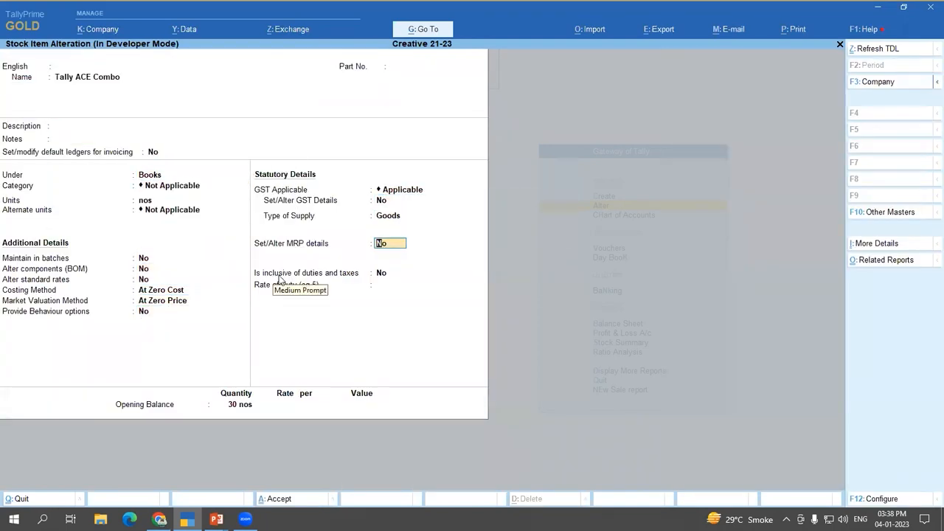
{"action": "key", "text": "y"}
{"action": "key", "text": "Return"}
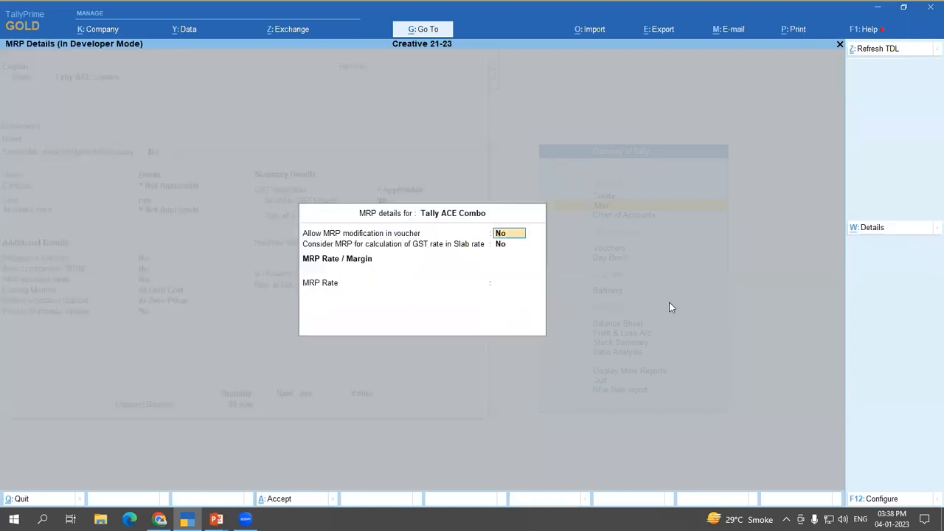
Step: Enter an MRP rate of 500 with voucher modification and GST slab calculation set to No, and save the stock item
{"action": "key", "text": "Return"}
{"action": "key", "text": "Return"}
{"action": "type", "text": "500"}
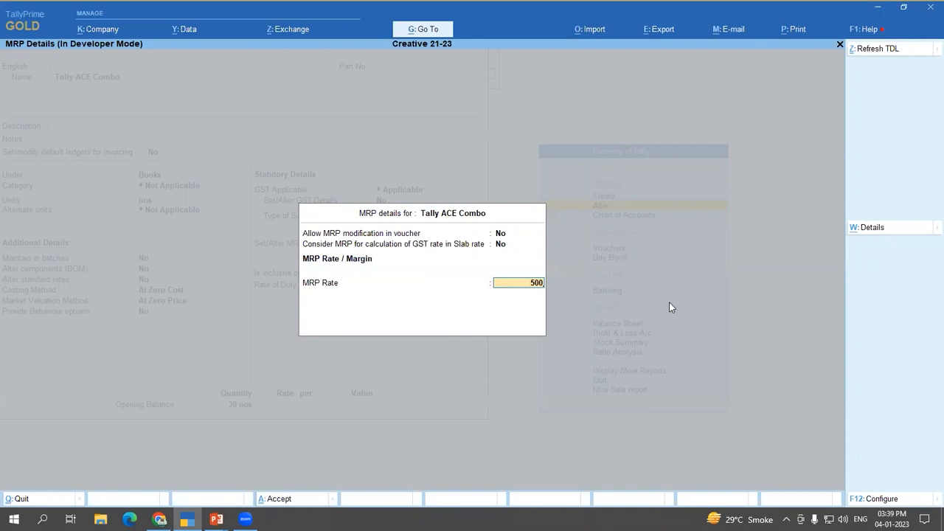
{"action": "key", "text": "Return"}
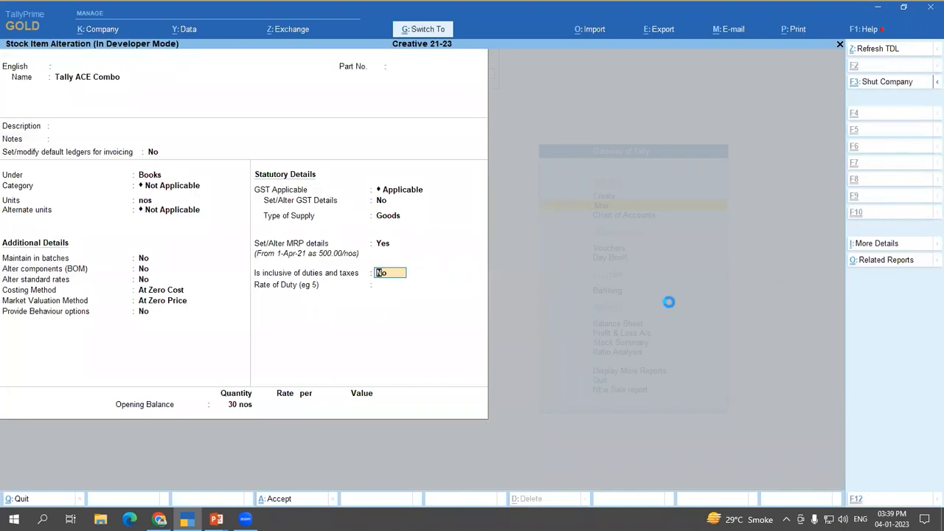
{"action": "key", "text": "Escape"}
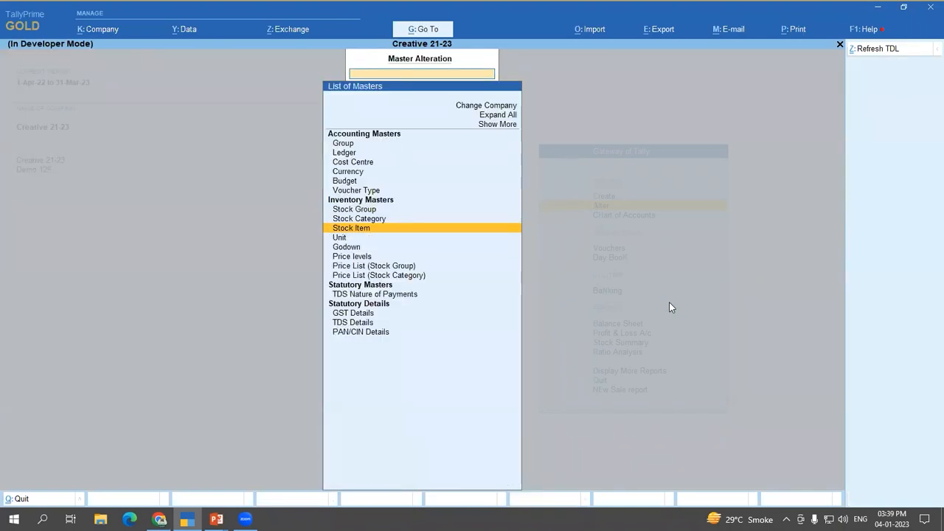
Step: Reopen the Tally ACE Combo stock item from the list of stock items for alteration
{"action": "key", "text": "Return"}
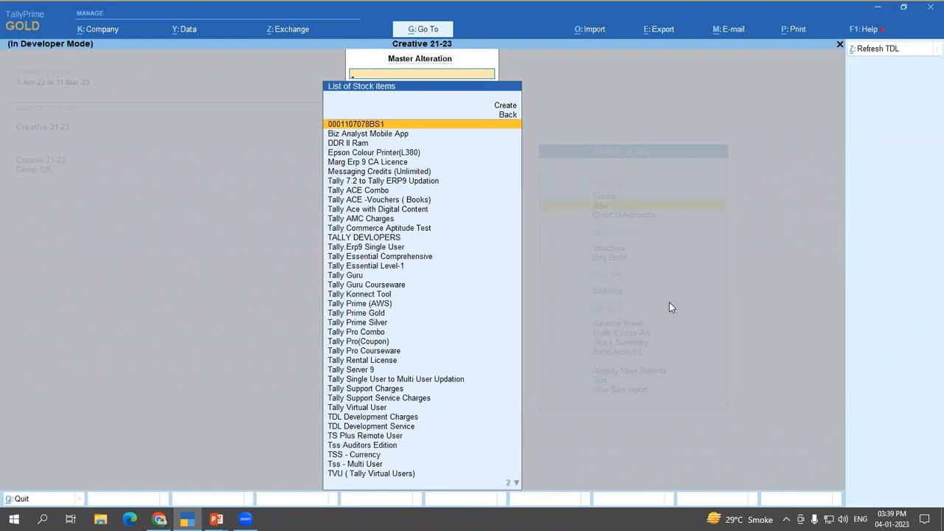
{"action": "key", "text": "Down"}
{"action": "key", "text": "Down"}
{"action": "key", "text": "Down"}
{"action": "key", "text": "Down"}
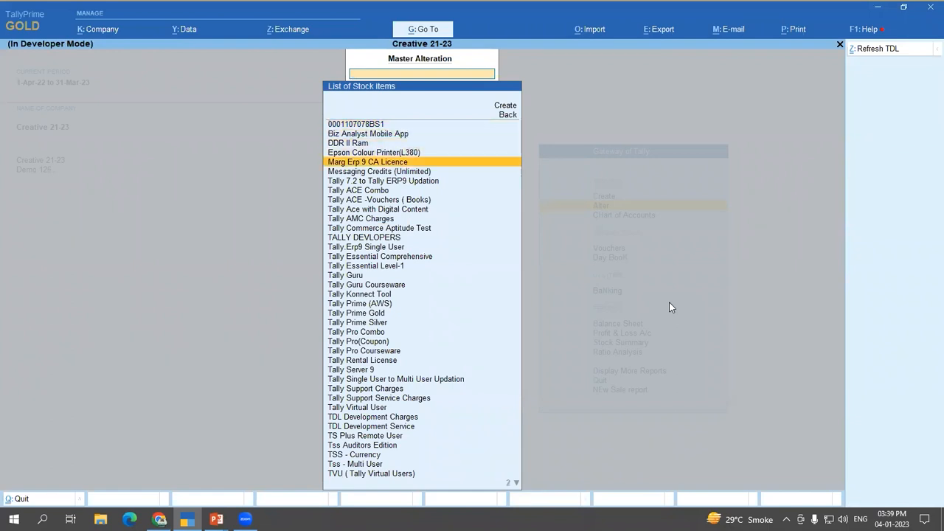
{"action": "key", "text": "Down"}
{"action": "key", "text": "Down"}
{"action": "key", "text": "Down"}
{"action": "key", "text": "Return"}
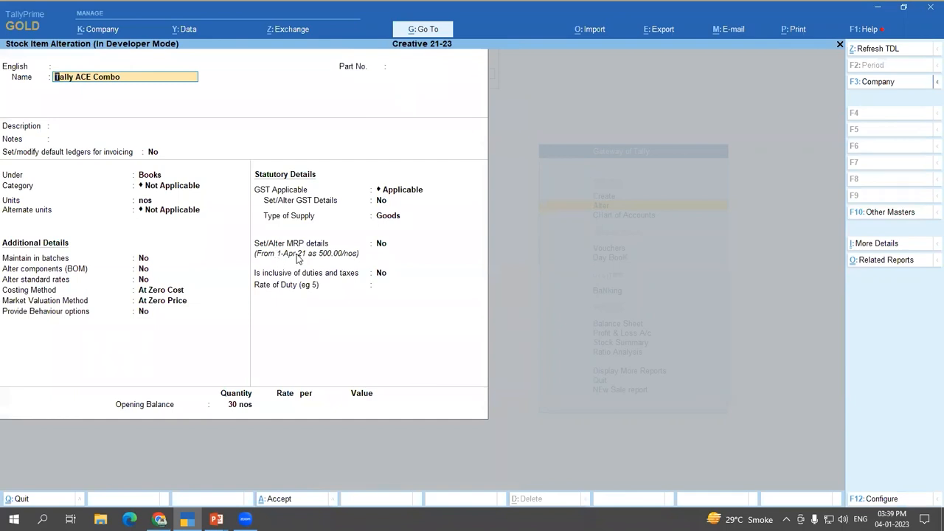
Step: Set Set/Alter MRP details to Yes again and open the date-wise MRP rate list of the item
{"action": "left_click", "coordinate": [390, 244]}
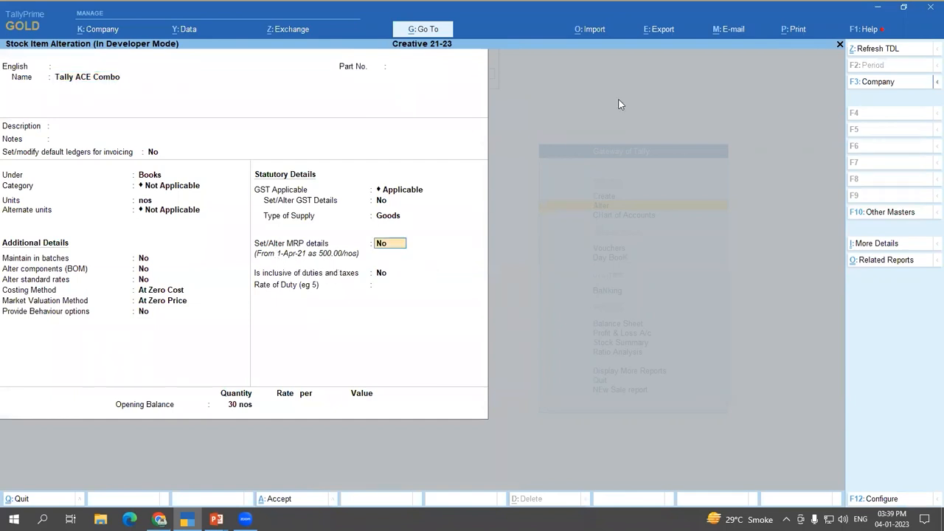
{"action": "key", "text": "y"}
{"action": "key", "text": "Return"}
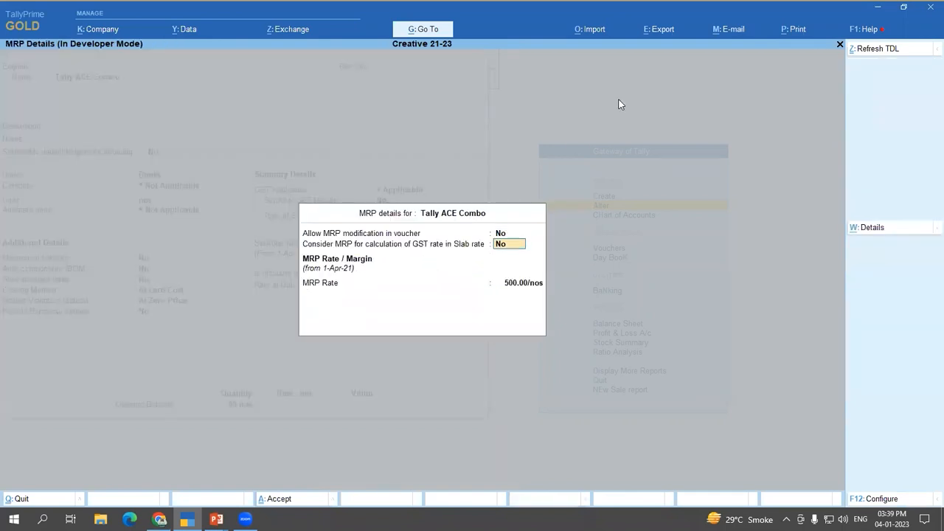
{"action": "left_click", "coordinate": [883, 231]}
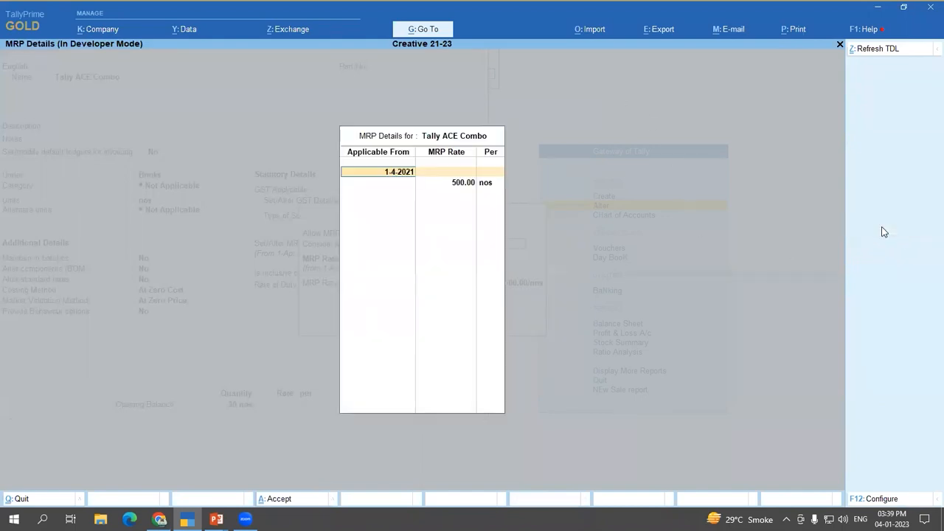
Step: Add an MRP rate of 600 applicable from 1-5-2021 below the existing entry and accept the rate list
{"action": "key", "text": "Return"}
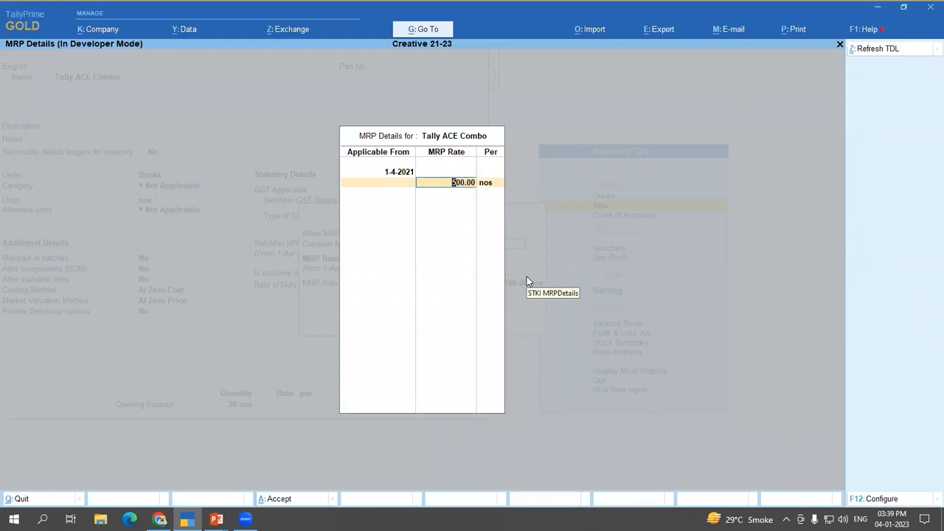
{"action": "key", "text": "Return"}
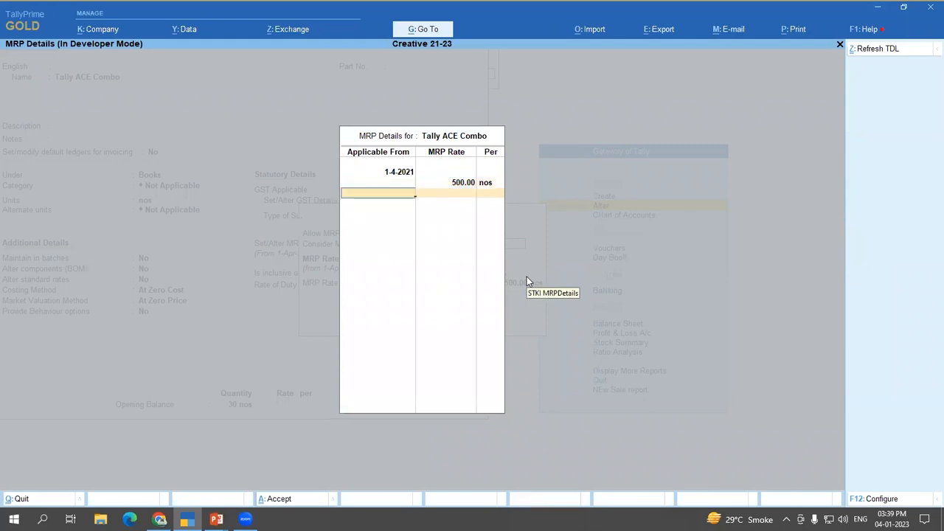
{"action": "type", "text": "1-5"}
{"action": "key", "text": "Return"}
{"action": "type", "text": "600"}
{"action": "key", "text": "Return"}
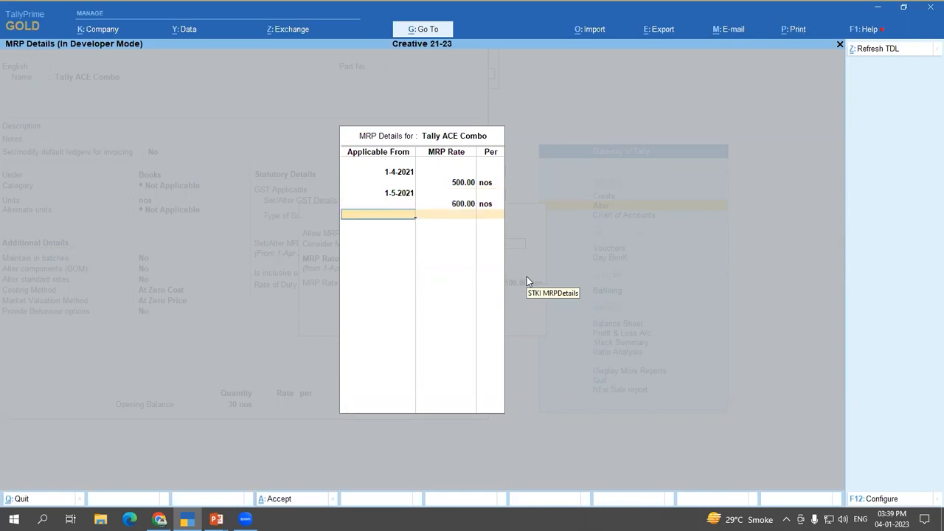
{"action": "key", "text": "ctrl"}
{"action": "key", "text": "ctrl+a"}
{"action": "key", "text": "ctrl"}
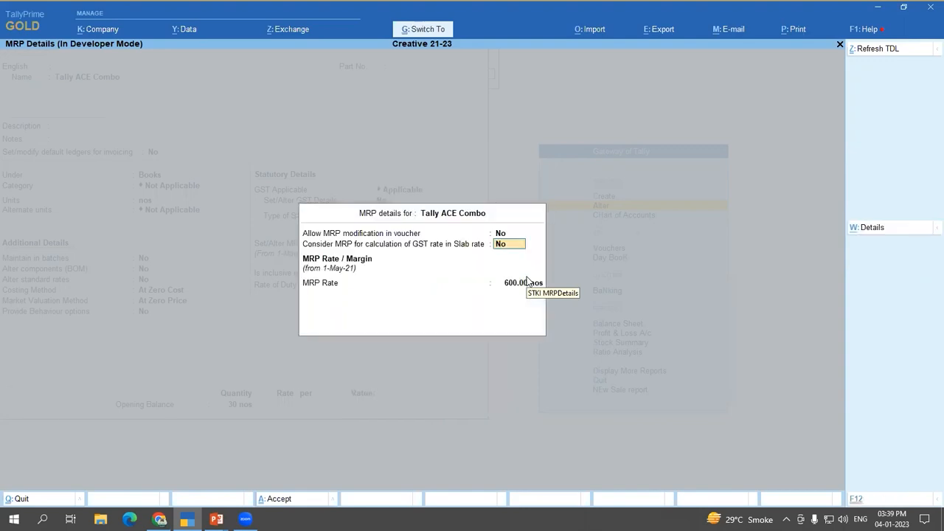
Step: Accept the MRP details with GST slab calculation left at No and save the Tally ACE Combo stock item
{"action": "key", "text": "ctrl+a"}
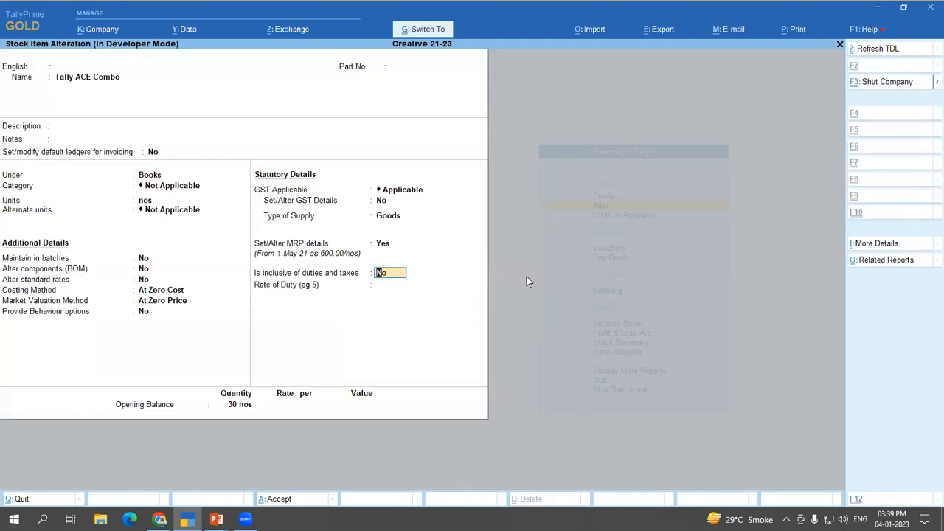
{"action": "key", "text": "ctrl+a"}
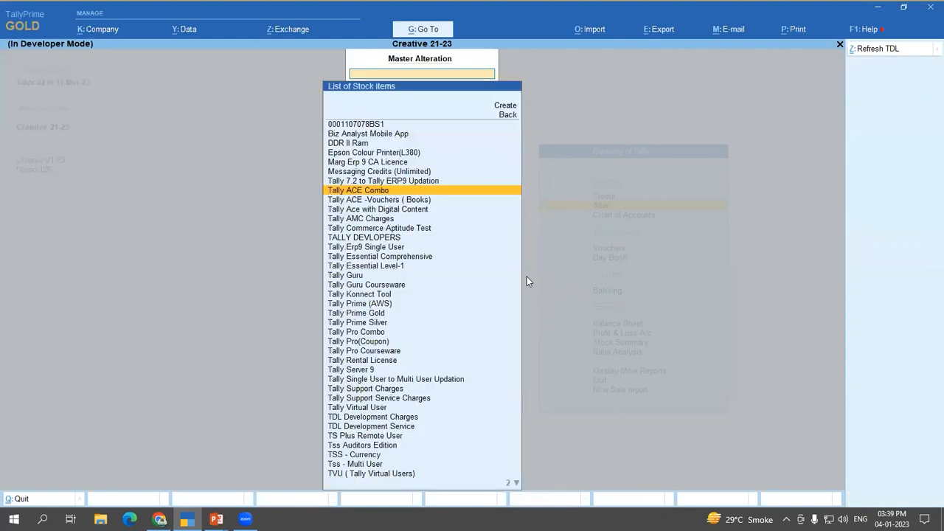
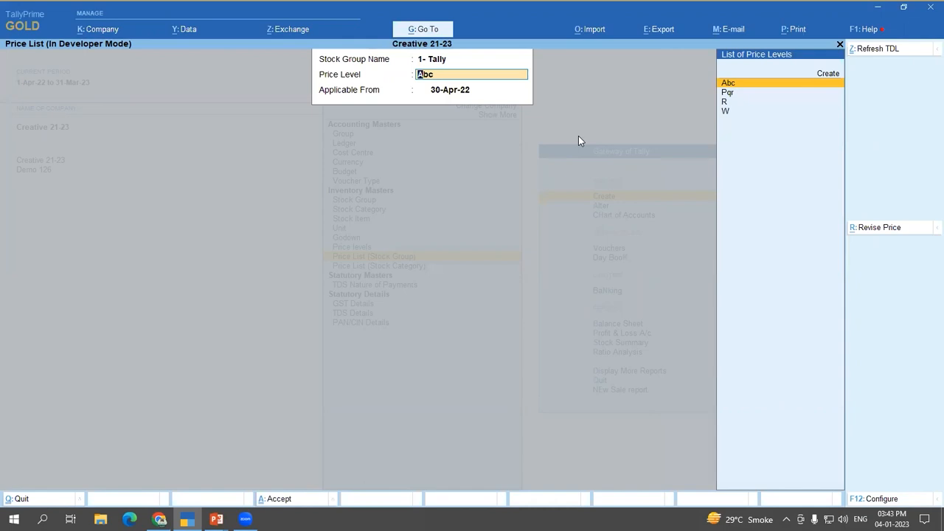
Step: Start the price list of stock group 1- Tally for price level W, applicable from 1-Apr-22, and add Tally Prime Silver
{"action": "key", "text": "Return"}
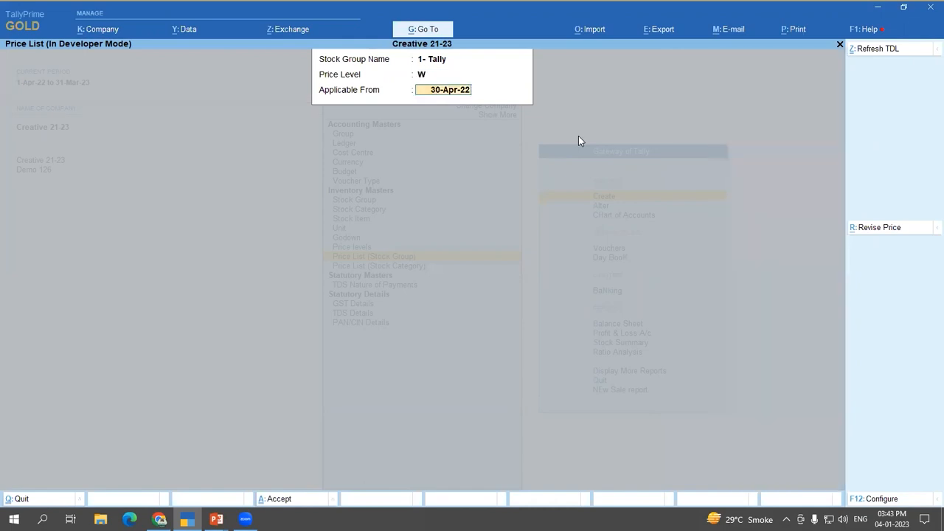
{"action": "type", "text": "1.4"}
{"action": "key", "text": "Return"}
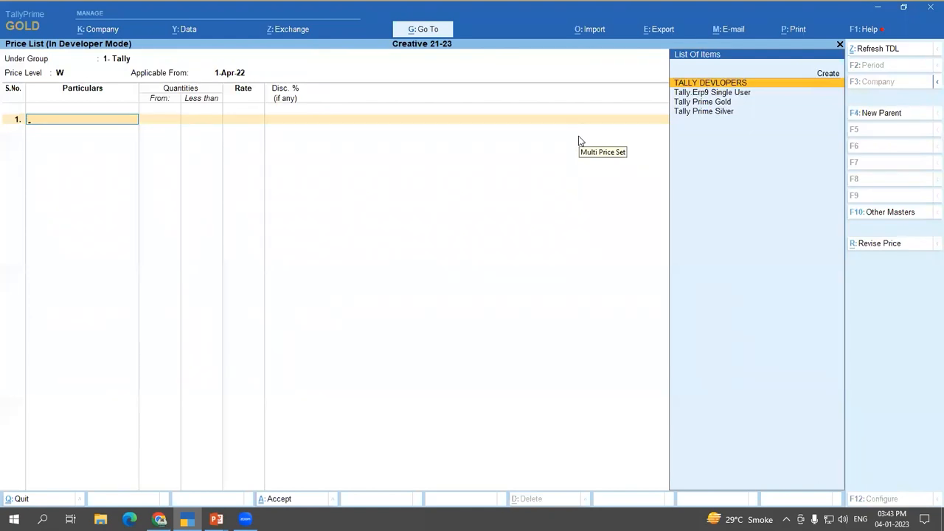
{"action": "key", "text": "Down"}
{"action": "key", "text": "Down"}
{"action": "key", "text": "Down"}
{"action": "key", "text": "Return"}
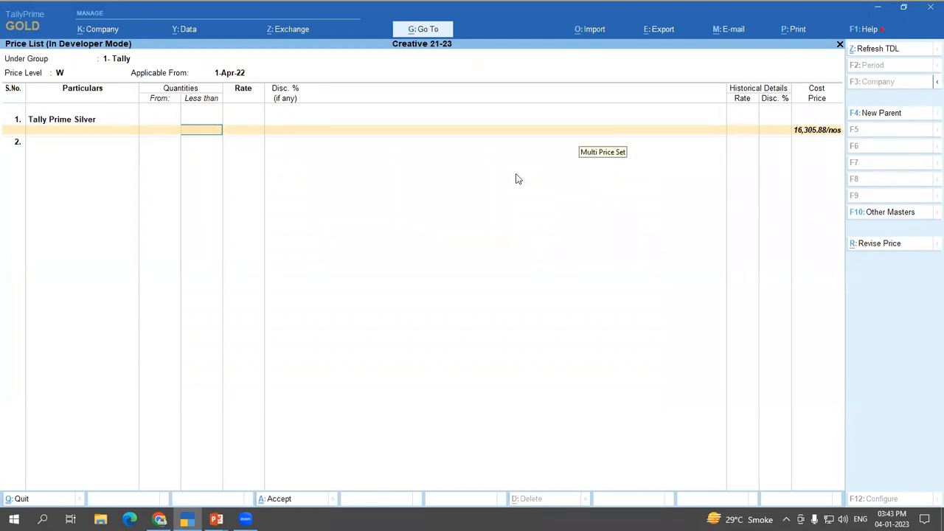
Step: Set the first Tally Prime Silver quantity slab to less than 10 nos at a rate of 18,000 with a 2% discount
{"action": "type", "text": "10"}
{"action": "key", "text": "Return"}
{"action": "type", "text": "18000"}
{"action": "key", "text": "Return"}
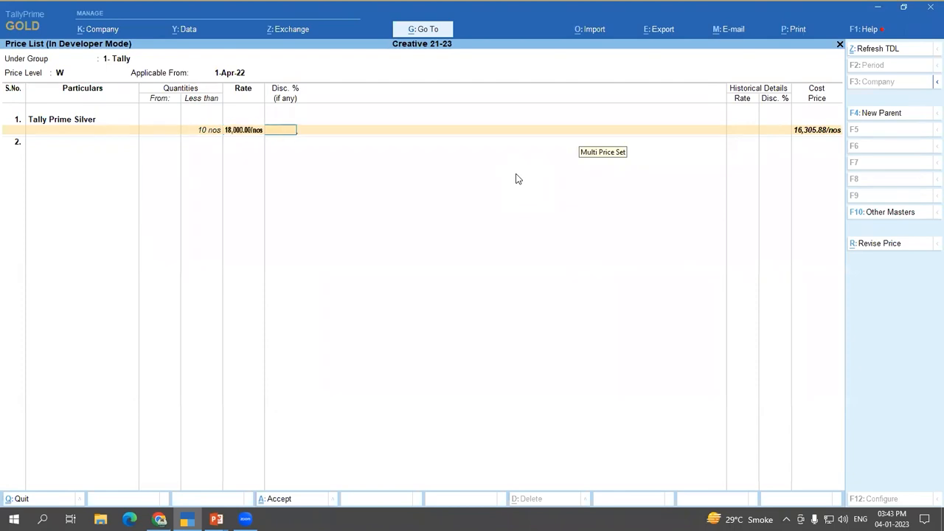
{"action": "key", "text": "BackSpace"}
{"action": "type", "text": "18000"}
{"action": "key", "text": "Return"}
{"action": "type", "text": "2"}
{"action": "key", "text": "Return"}
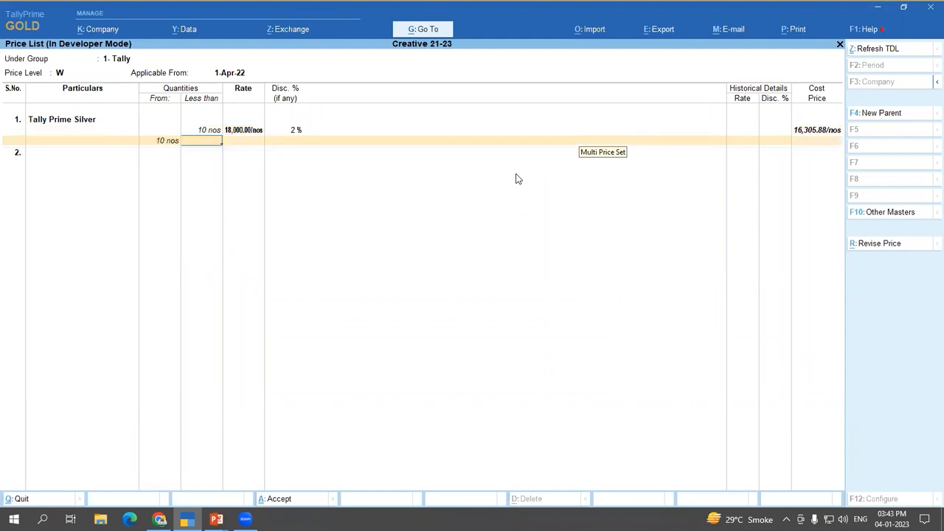
Step: Add a second slab from 10 to less than 25 nos at a rate of 15,000 without a discount
{"action": "type", "text": "25"}
{"action": "key", "text": "Return"}
{"action": "type", "text": "15,000"}
{"action": "key", "text": "Return"}
{"action": "key", "text": "BackSpace"}
{"action": "type", "text": "15000"}
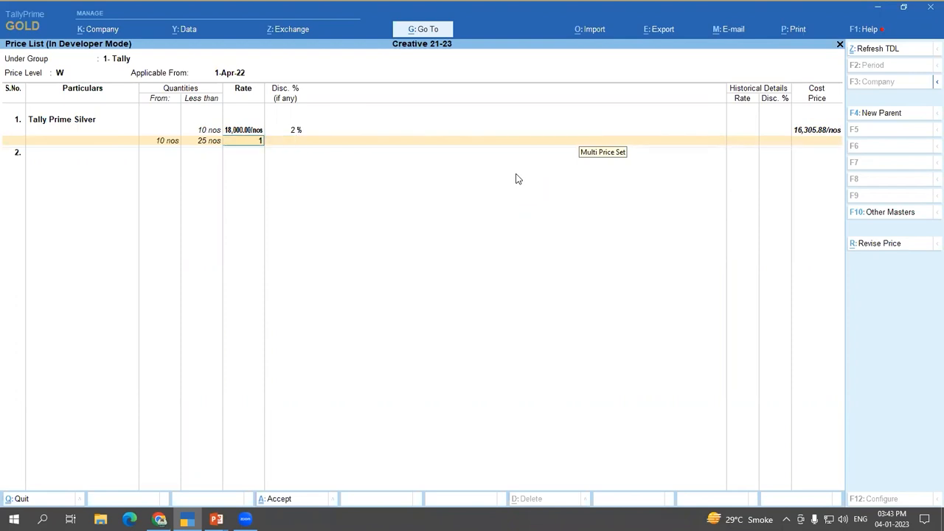
{"action": "key", "text": "Return"}
{"action": "key", "text": "Return"}
Step: Add an open-ended slab from 25 nos at a rate of 14,500 with a 2% discount
{"action": "key", "text": "Return"}
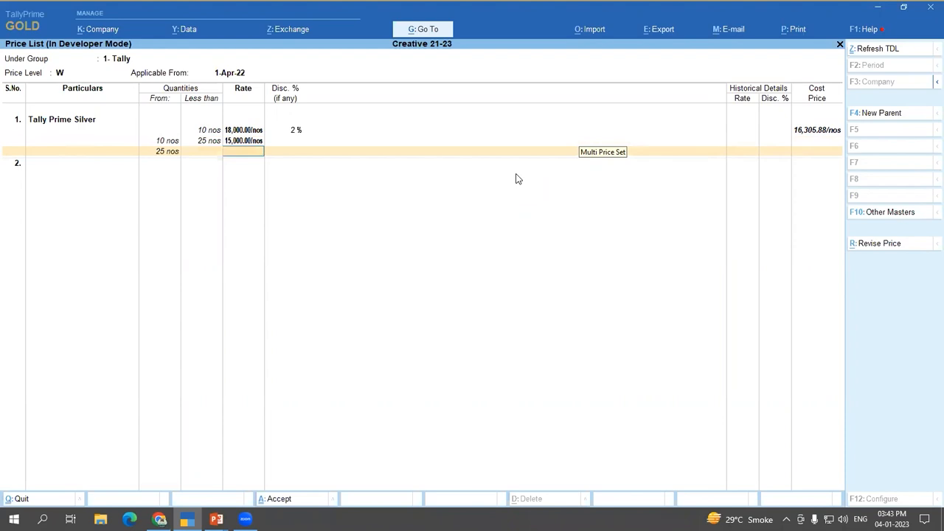
{"action": "type", "text": "14500"}
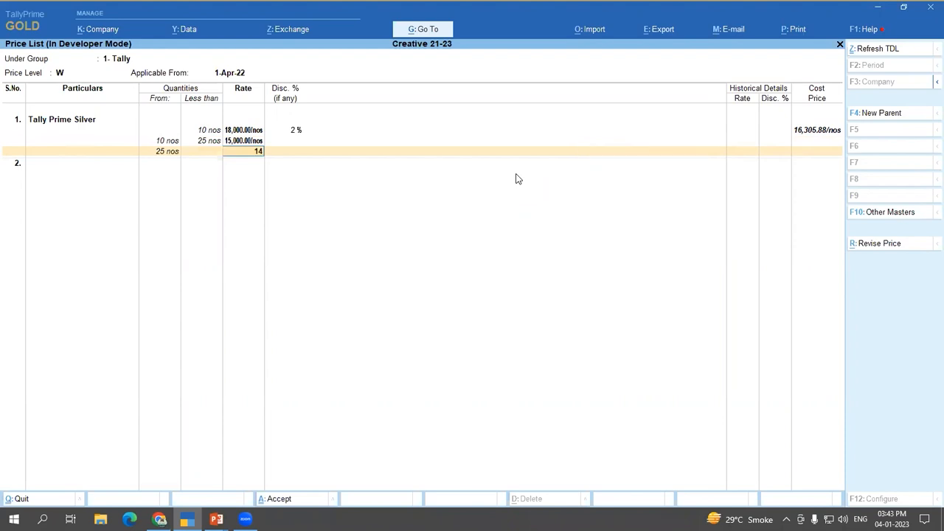
{"action": "key", "text": "Return"}
{"action": "type", "text": "2"}
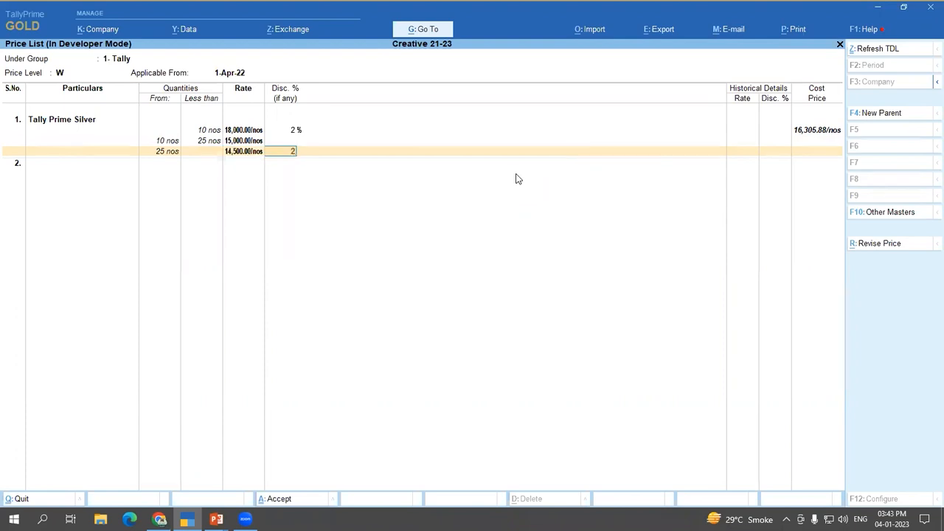
{"action": "key", "text": "Return"}
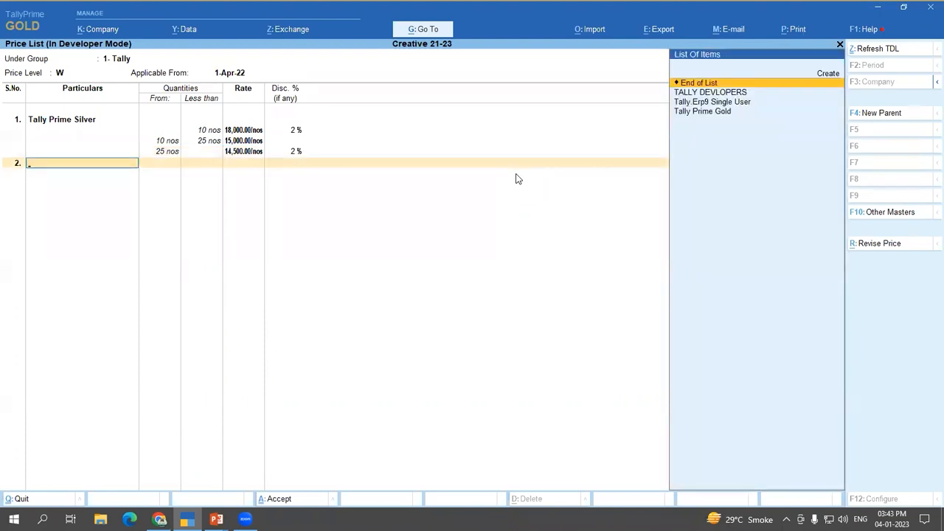
Step: End the item list, accept the price list and return to the Gateway of Tally
{"action": "key", "text": "Return"}
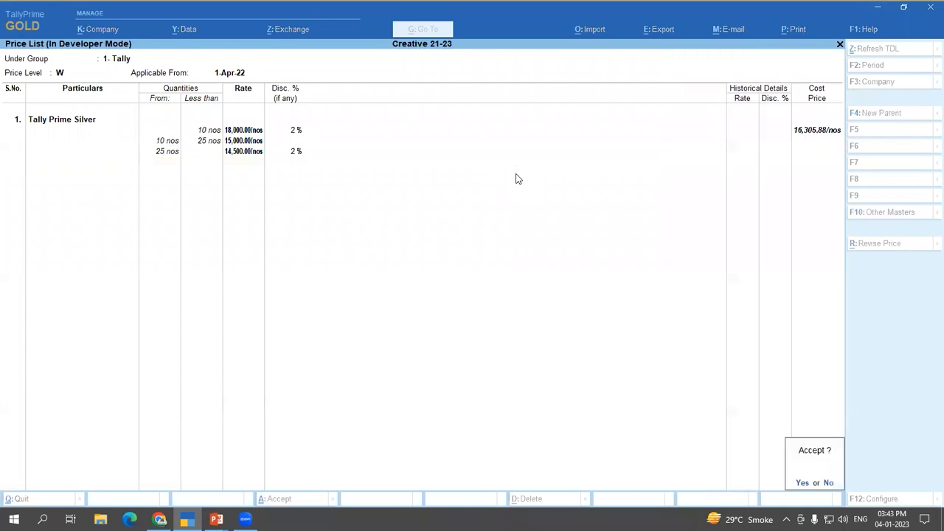
{"action": "key", "text": "Return"}
{"action": "key", "text": "Escape"}
{"action": "key", "text": "Escape"}
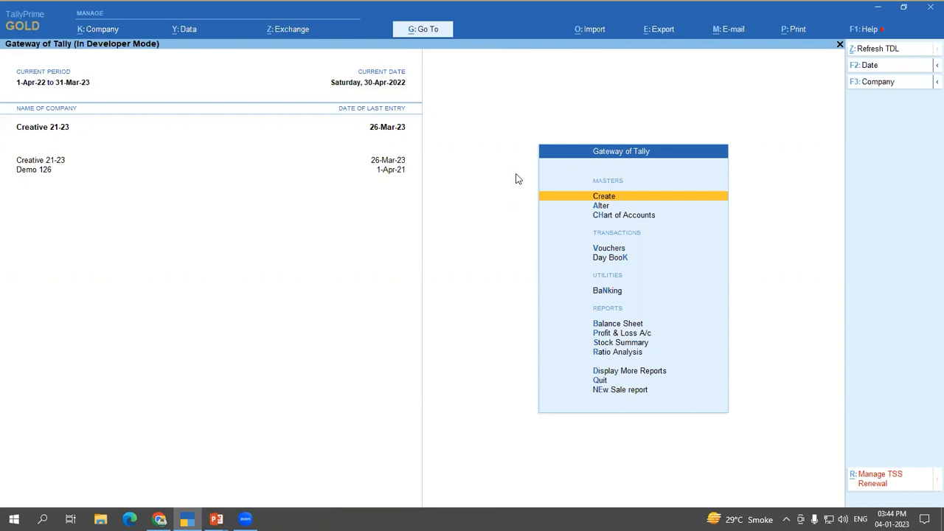
Step: Open the ledger 3Dot Lam Industries Pvt Ltd for alteration
{"action": "key", "text": "Down"}
{"action": "key", "text": "Return"}
{"action": "key", "text": "Down"}
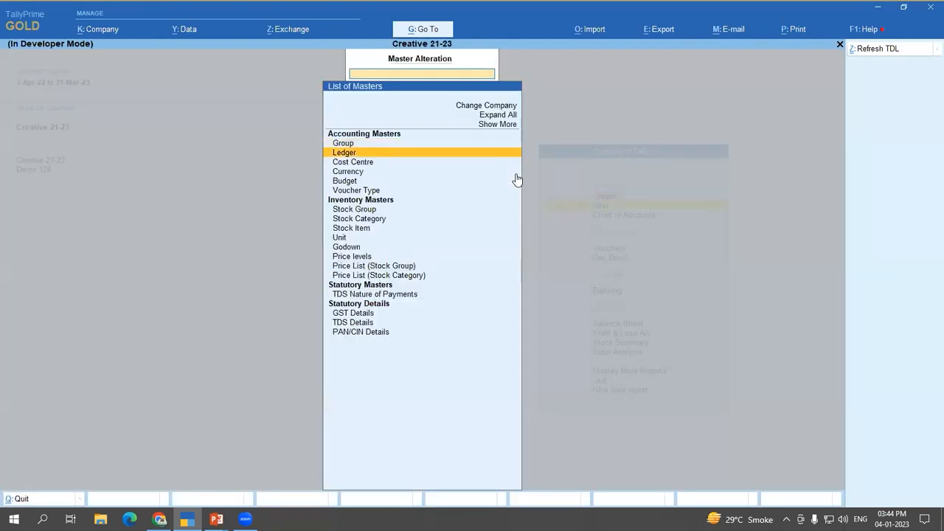
{"action": "key", "text": "Return"}
{"action": "key", "text": "Down"}
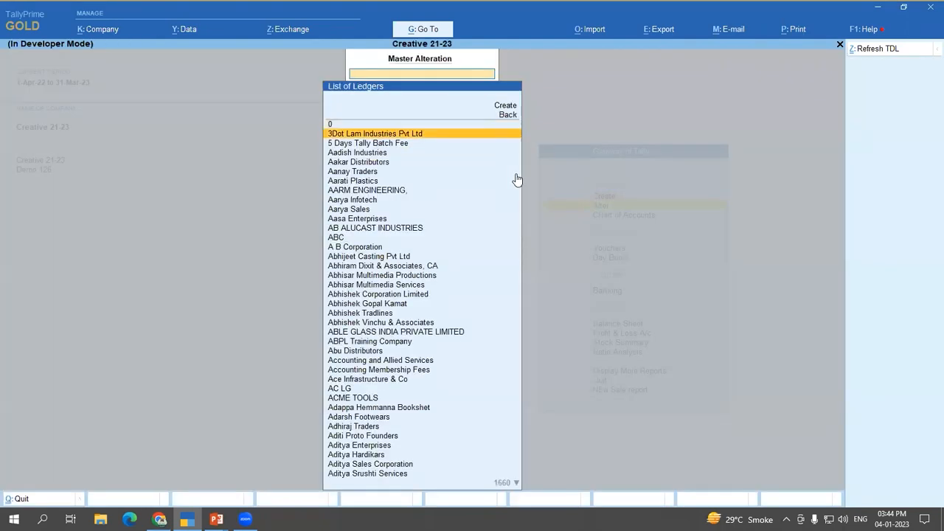
{"action": "key", "text": "Return"}
{"action": "key", "text": "Return"}
{"action": "key", "text": "Return"}
{"action": "key", "text": "Return"}
{"action": "key", "text": "Return"}
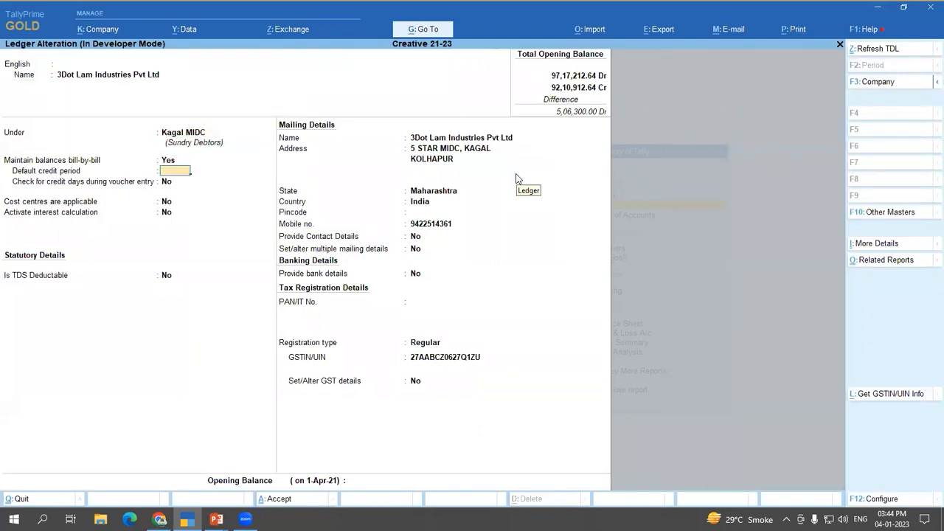
Step: Set Use Price Levels for Party Ledgers to Yes in the ledger configuration and accept it
{"action": "key", "text": "F12"}
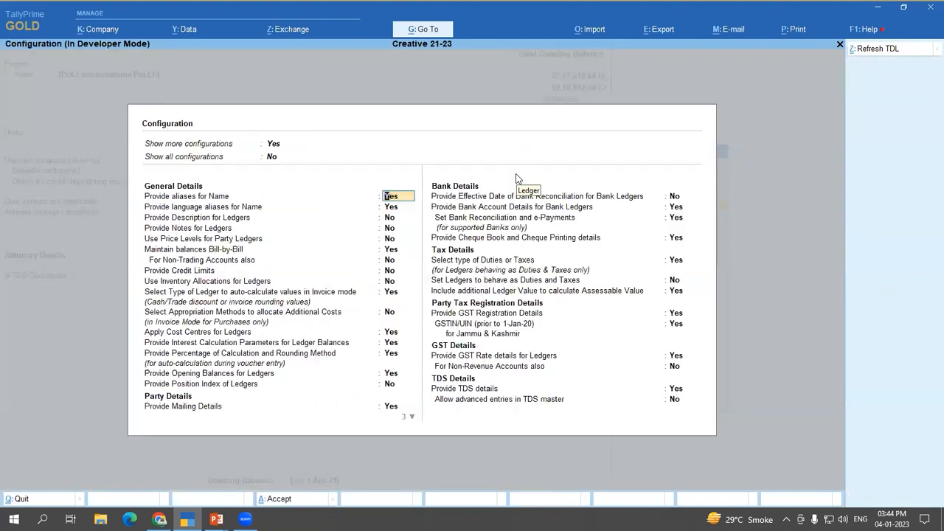
{"action": "key", "text": "Down"}
{"action": "key", "text": "Down"}
{"action": "key", "text": "Down"}
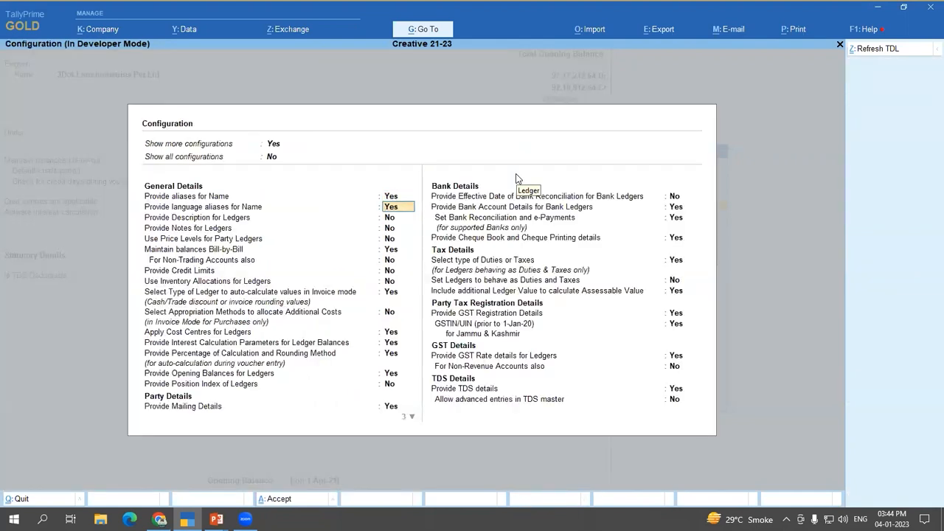
{"action": "key", "text": "Down"}
{"action": "key", "text": "Down"}
{"action": "key", "text": "Down"}
{"action": "key", "text": "Down"}
{"action": "key", "text": "Down"}
{"action": "key", "text": "Down"}
{"action": "key", "text": "Down"}
{"action": "key", "text": "Down"}
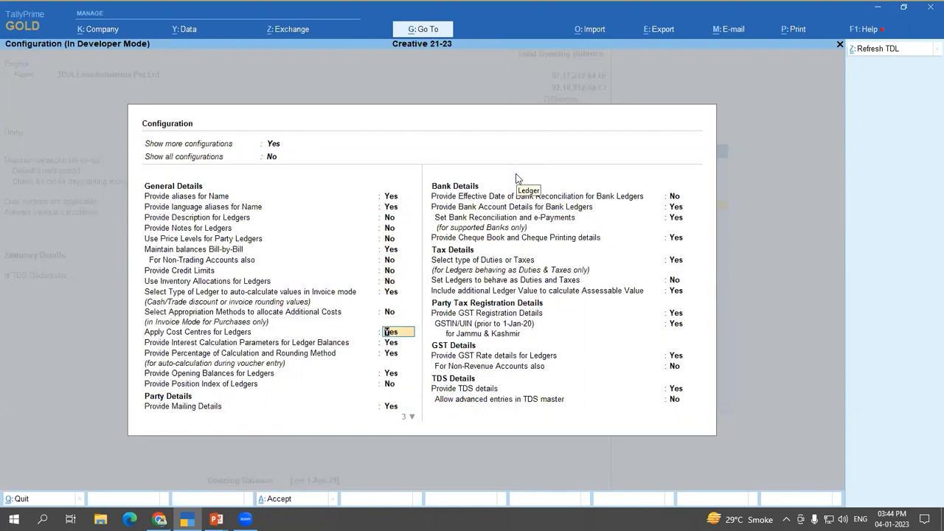
{"action": "key", "text": "Up"}
{"action": "key", "text": "Up"}
{"action": "key", "text": "Up"}
{"action": "key", "text": "Up"}
{"action": "key", "text": "Up"}
{"action": "key", "text": "Up"}
{"action": "key", "text": "Up"}
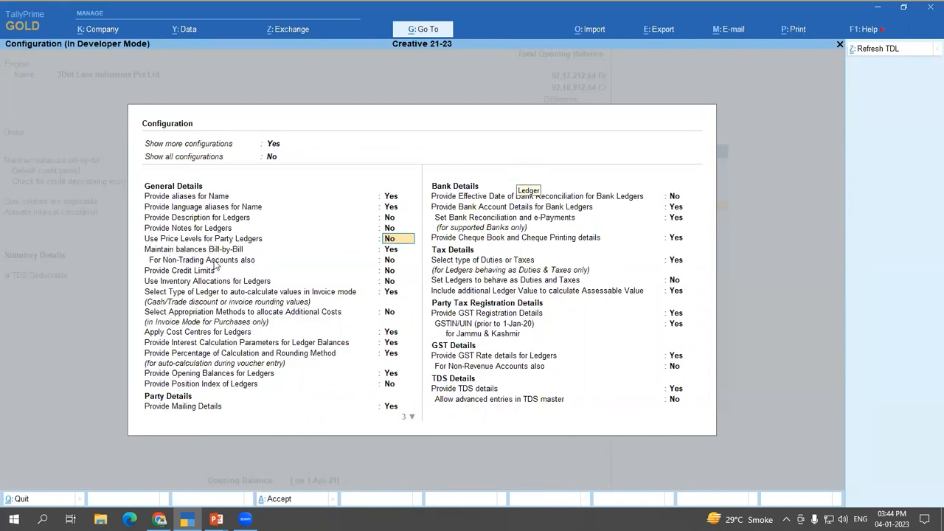
{"action": "key", "text": "y"}
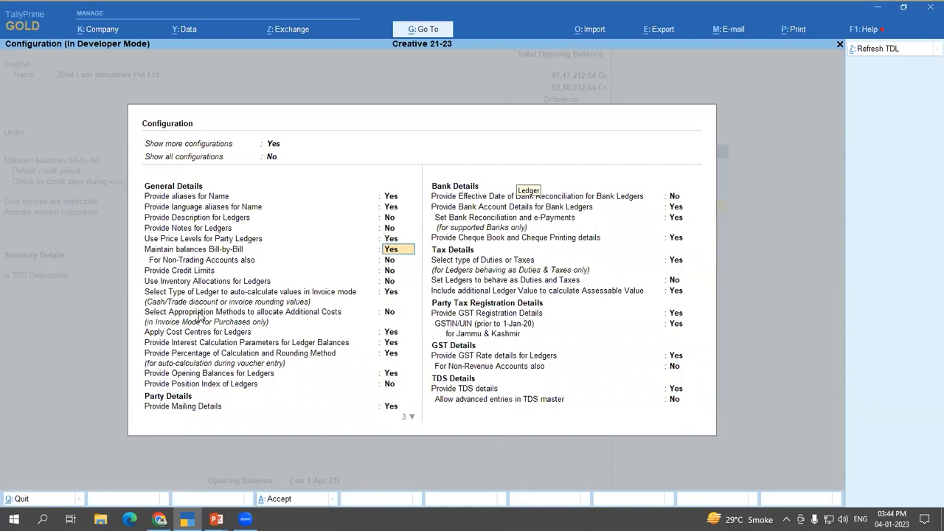
{"action": "key", "text": "ctrl+a"}
Step: Set the pricing level applicable for the 3Dot Lam Industries Pvt Ltd ledger to W
{"action": "key", "text": "Return"}
{"action": "key", "text": "Return"}
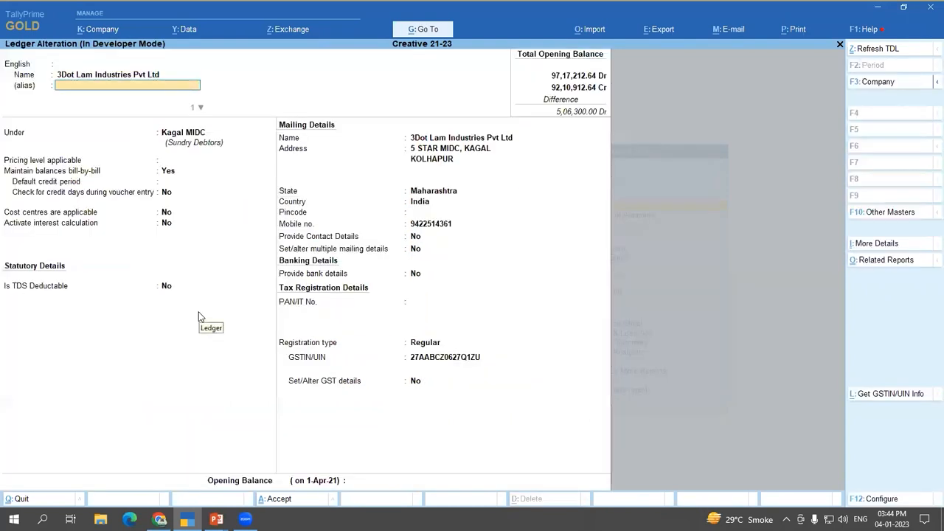
{"action": "key", "text": "Return"}
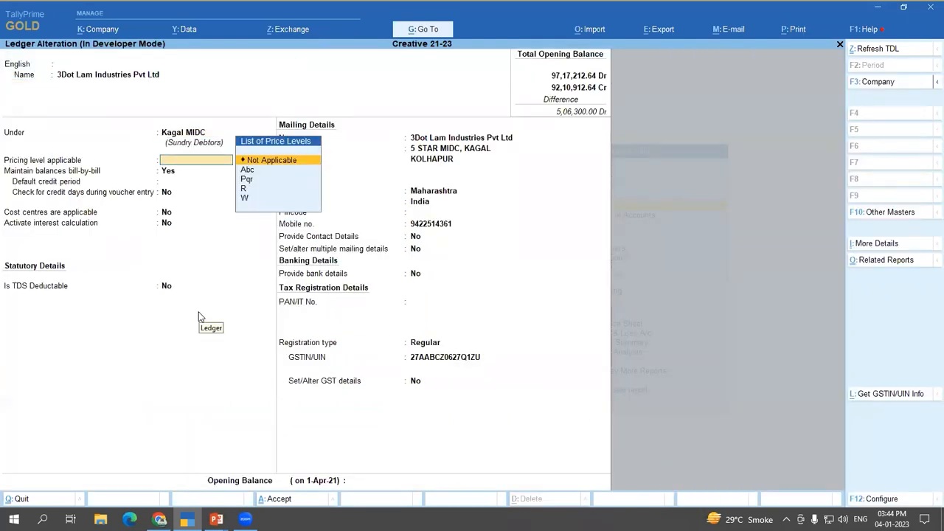
{"action": "key", "text": "Down"}
{"action": "key", "text": "Down"}
{"action": "key", "text": "Down"}
{"action": "key", "text": "Down"}
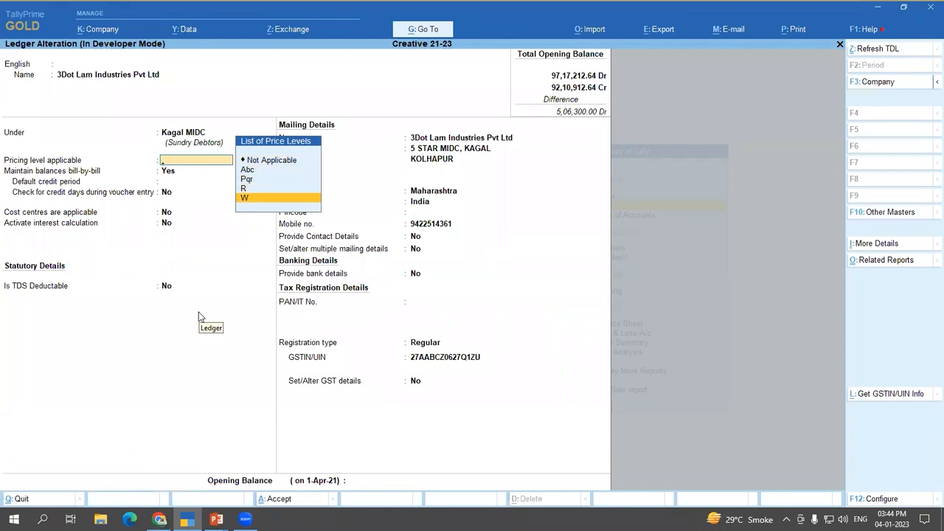
{"action": "key", "text": "Return"}
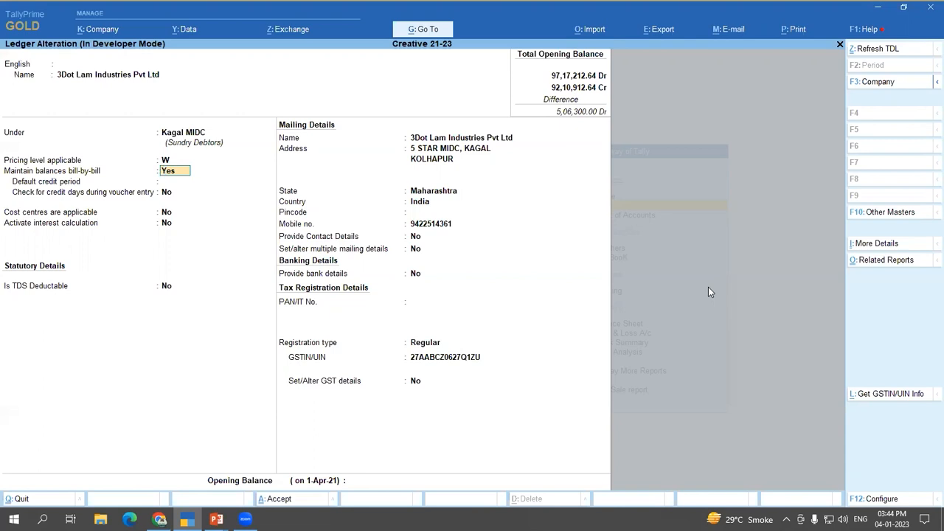
Step: Review the price levels available for the party ledger and keep W selected
{"action": "left_click", "coordinate": [166, 160]}
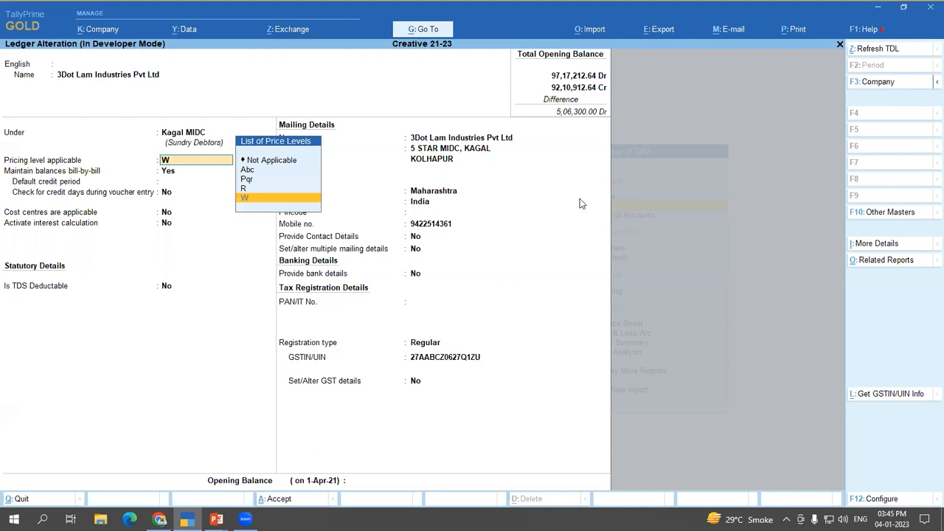
{"action": "key", "text": "Up"}
{"action": "key", "text": "Up"}
{"action": "key", "text": "Up"}
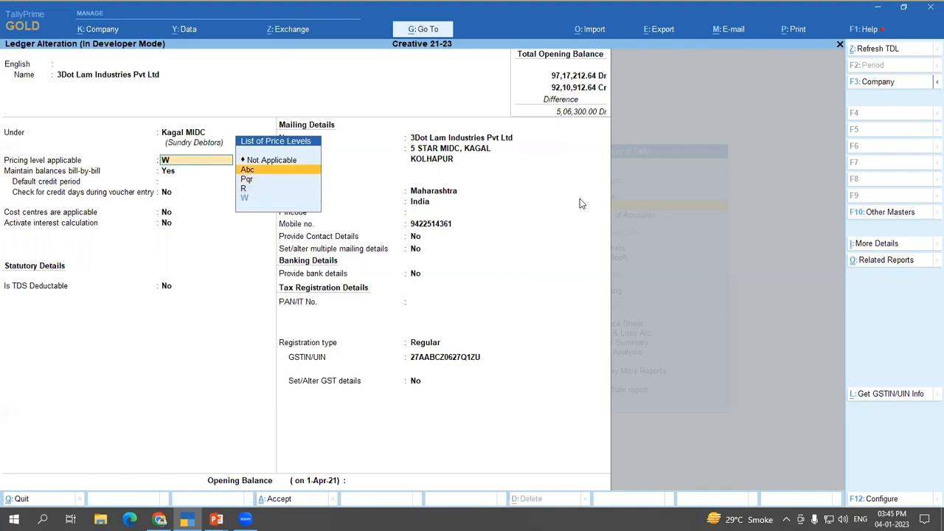
{"action": "key", "text": "Down"}
{"action": "key", "text": "Down"}
{"action": "key", "text": "Down"}
{"action": "key", "text": "Return"}
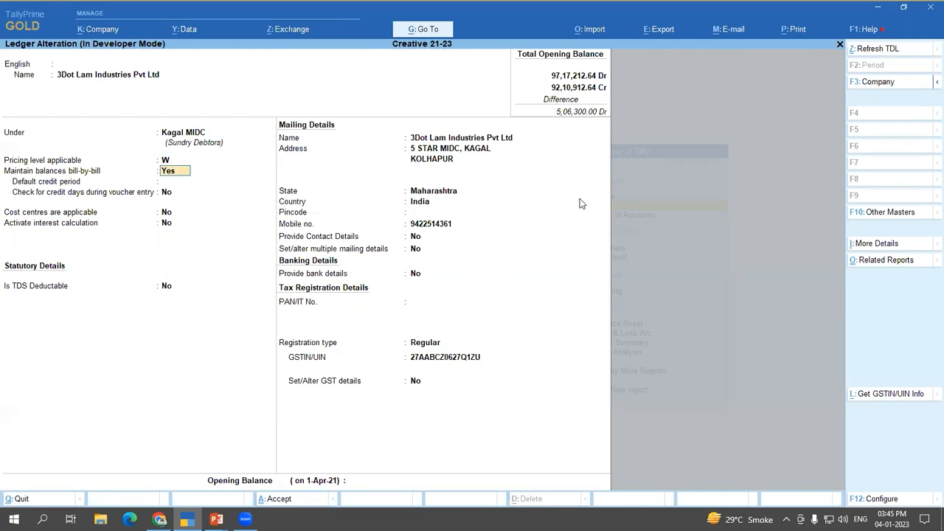
Step: Save the altered party ledger and return to the Gateway of Tally
{"action": "key", "text": "ctrl"}
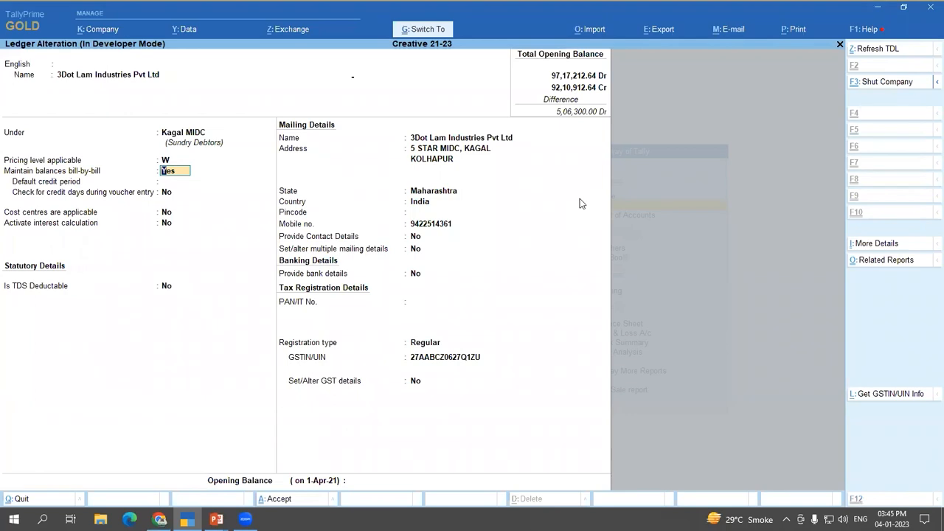
{"action": "key", "text": "Escape"}
{"action": "key", "text": "Escape"}
Step: Start a sales voucher for the party 3Dot Lam Industries Pvt Ltd, accepting its party details and price level W
{"action": "key", "text": "Down"}
{"action": "key", "text": "Down"}
{"action": "key", "text": "Return"}
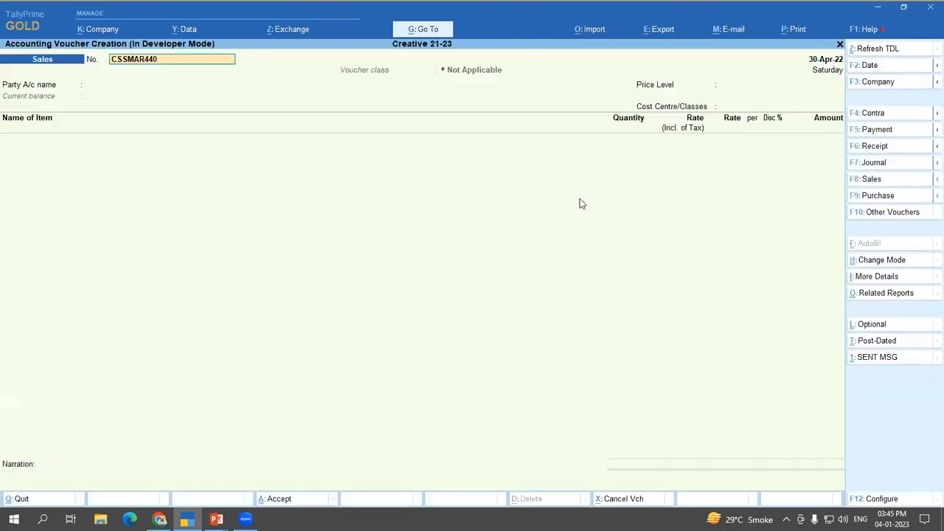
{"action": "key", "text": "Return"}
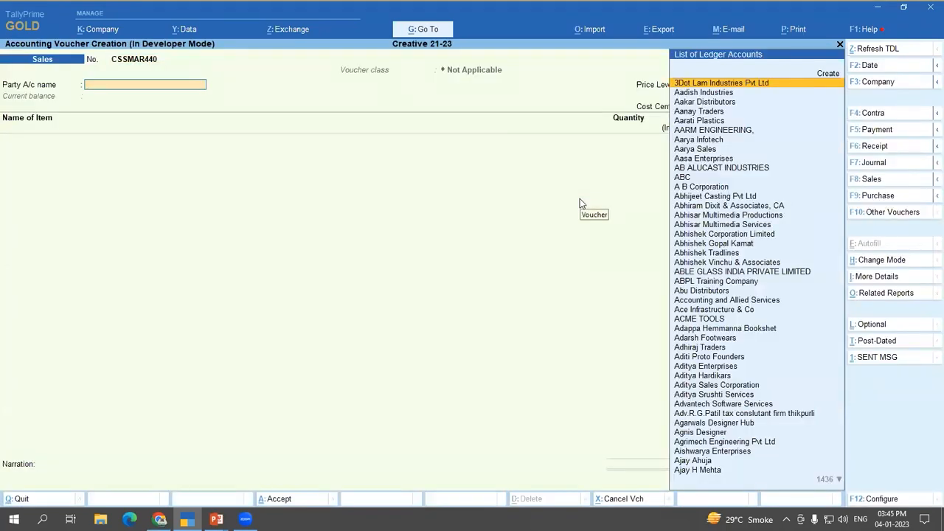
{"action": "key", "text": "Return"}
{"action": "key", "text": "ctrl+a"}
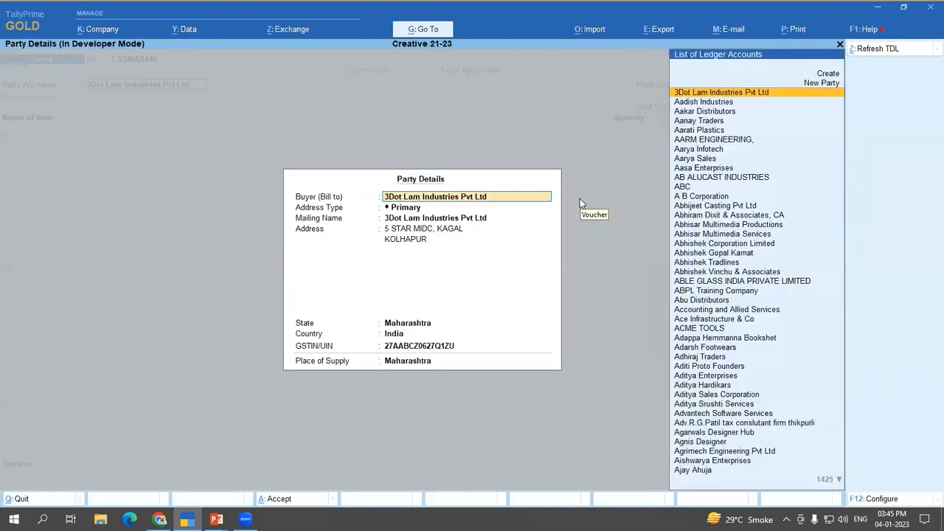
{"action": "key", "text": "ctrl+a"}
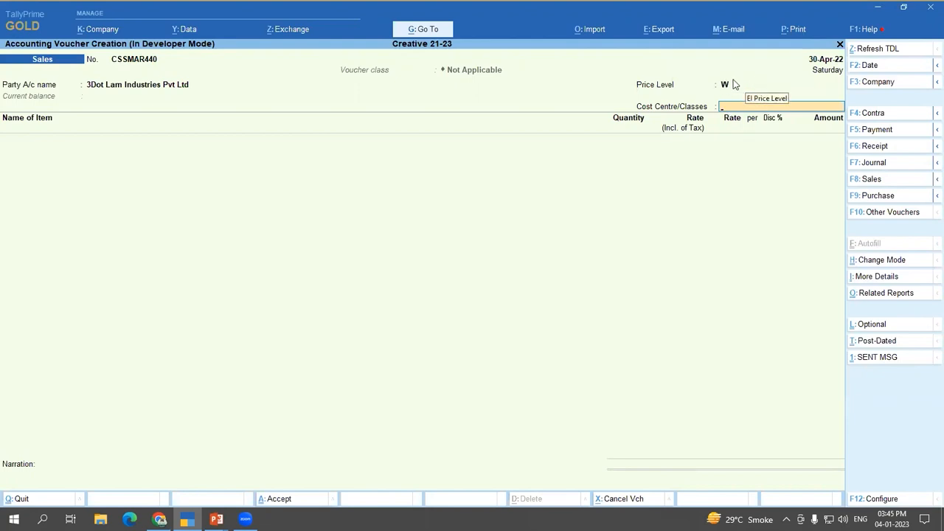
Step: Accept the cost centre as Not Applicable and add the item Tally Prime Silver from batch 0 without tracking or order numbers
{"action": "key", "text": "Return"}
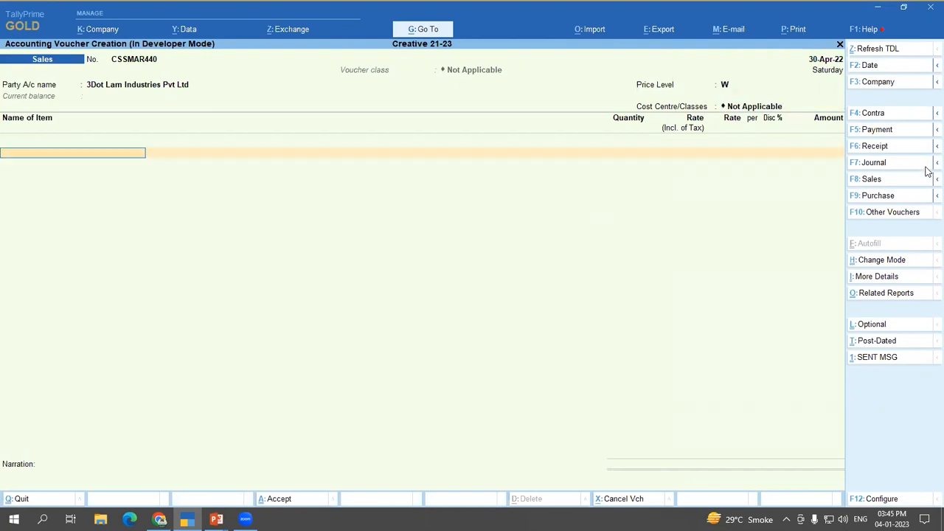
{"action": "type", "text": "Tally"}
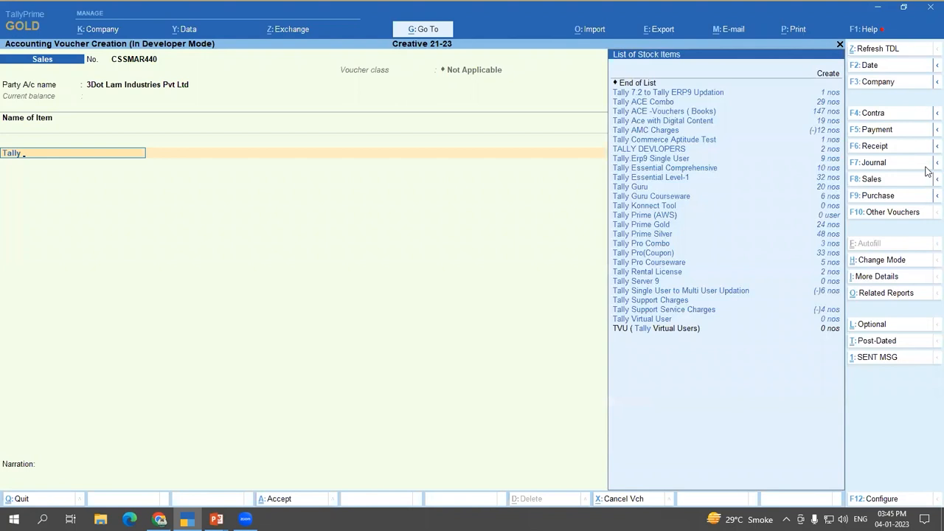
{"action": "type", "text": " Prim"}
{"action": "key", "text": "Down"}
{"action": "key", "text": "Down"}
{"action": "key", "text": "Down"}
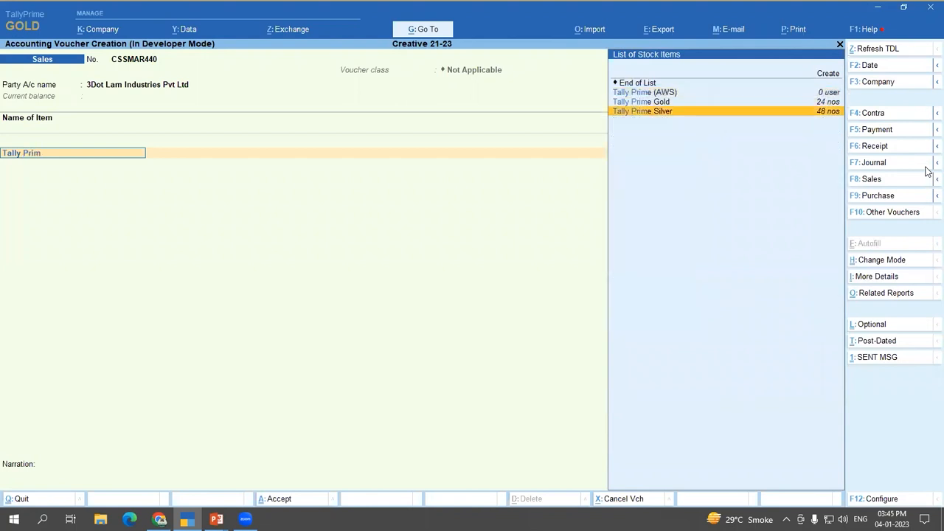
{"action": "key", "text": "Return"}
{"action": "key", "text": "Return"}
{"action": "key", "text": "Return"}
{"action": "key", "text": "Return"}
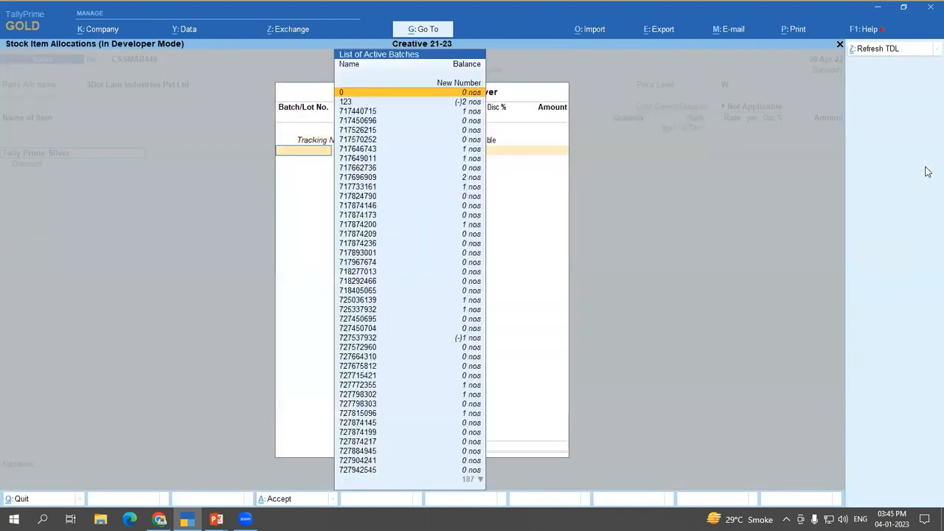
{"action": "key", "text": "Return"}
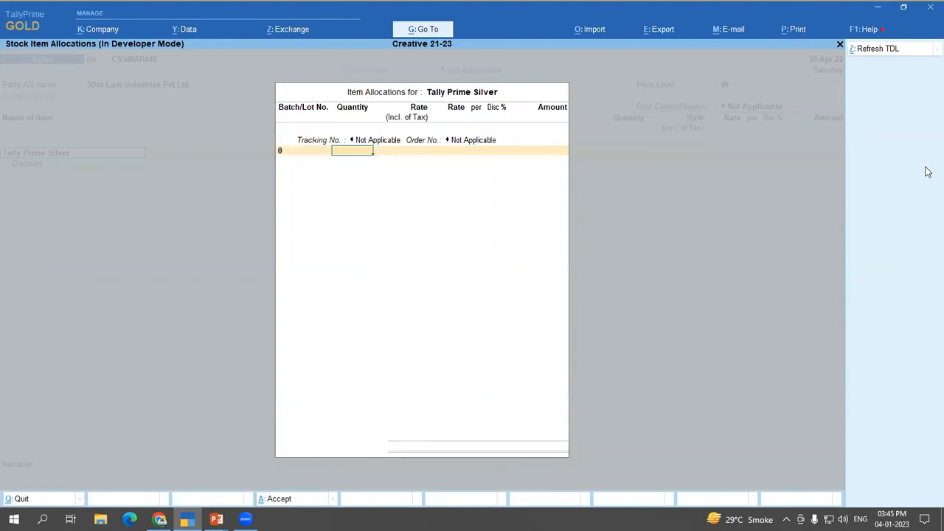
Step: Try quantities of 20 and 5 nos for batch 0 of Tally Prime Silver to compare the price-list rates
{"action": "type", "text": "20"}
{"action": "key", "text": "Return"}
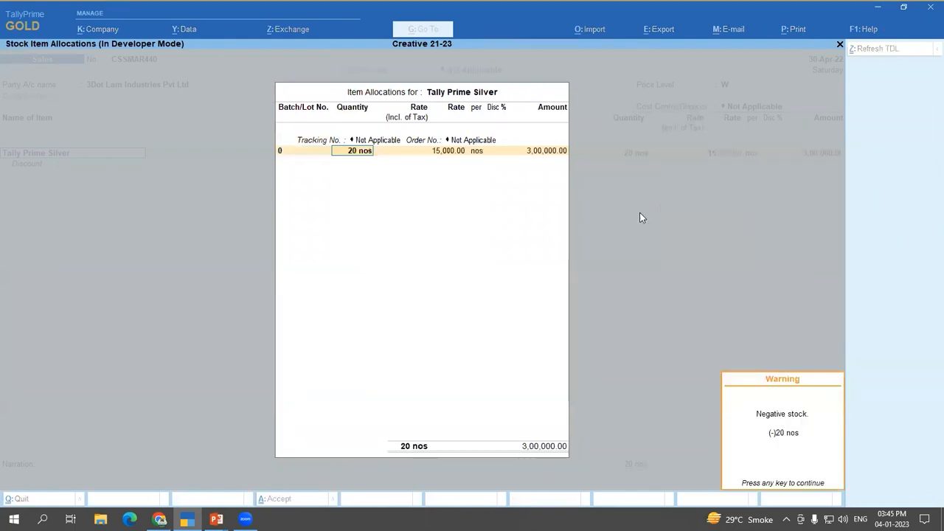
{"action": "key", "text": "Return"}
{"action": "key", "text": "BackSpace"}
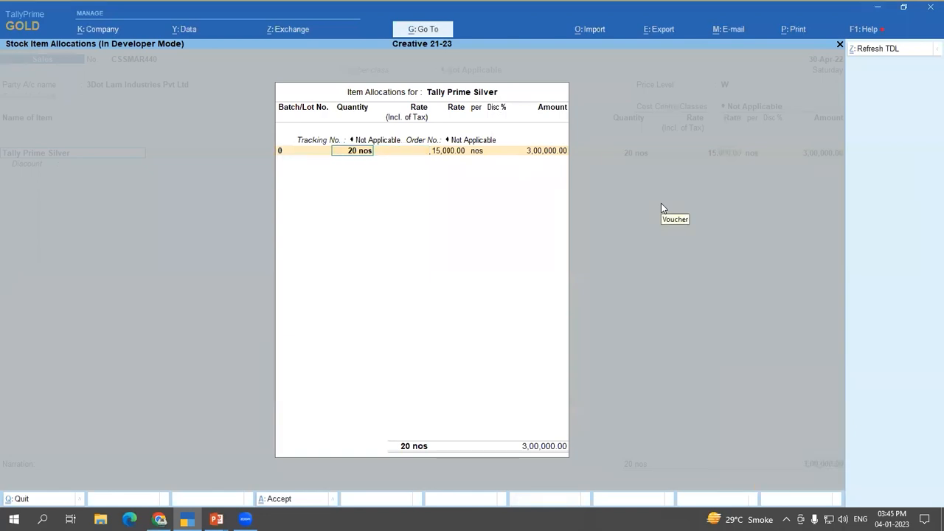
{"action": "type", "text": "5"}
{"action": "key", "text": "Return"}
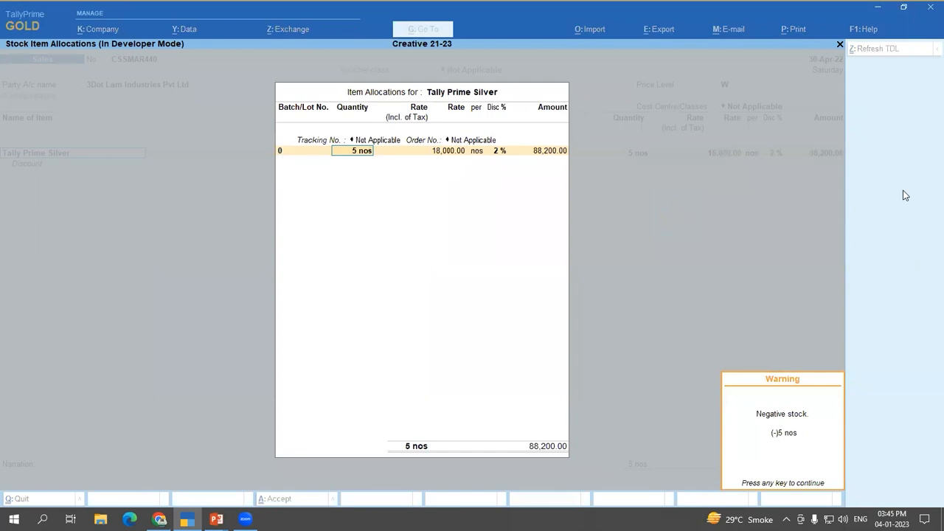
Step: Set the quantity of the Tally Prime Silver batch to 35 nos
{"action": "key", "text": "Return"}
{"action": "key", "text": "BackSpace"}
{"action": "type", "text": "35"}
{"action": "key", "text": "Return"}
{"action": "key", "text": "Return"}
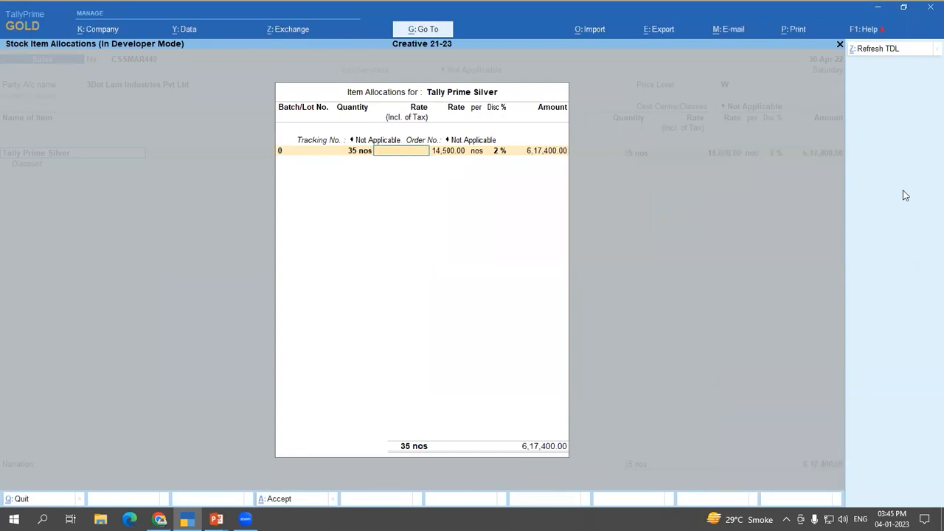
Step: Accept the 14,500.00 rate and 2% discount for the 35 nos and update the allocation's amount
{"action": "key", "text": "Return"}
{"action": "key", "text": "Return"}
{"action": "key", "text": "Return"}
{"action": "key", "text": "Return"}
{"action": "key", "text": "Return"}
{"action": "key", "text": "Return"}
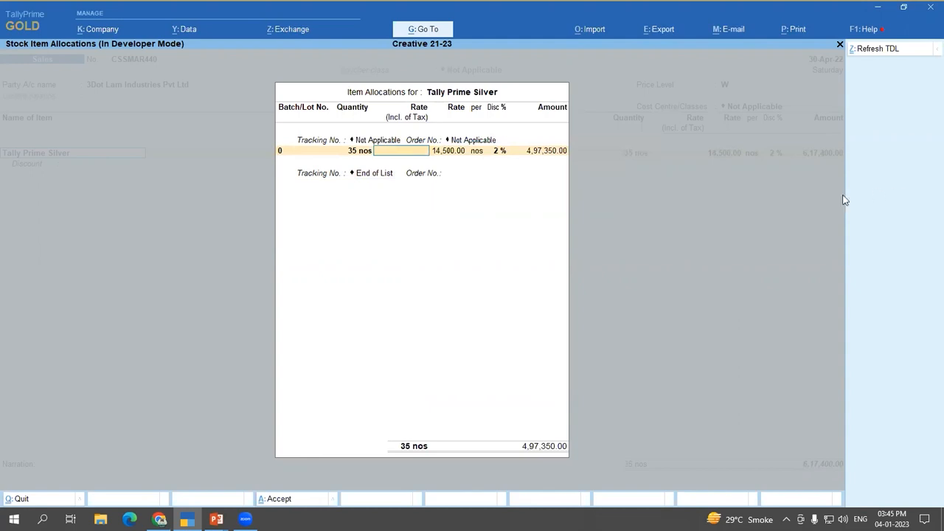
{"action": "key", "text": "Return"}
{"action": "key", "text": "Return"}
{"action": "key", "text": "Return"}
{"action": "key", "text": "Return"}
{"action": "key", "text": "Return"}
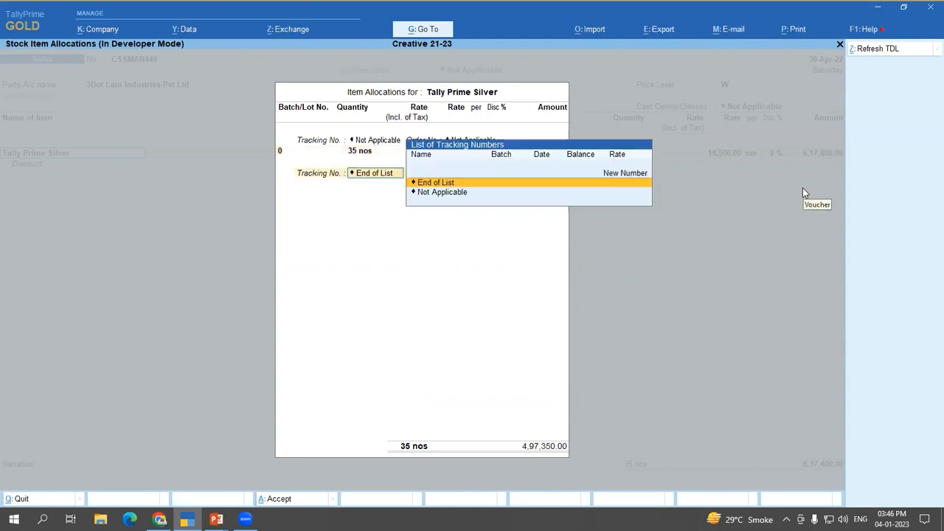
Step: End the Tally Prime Silver allocation and save the sales voucher
{"action": "key", "text": "Return"}
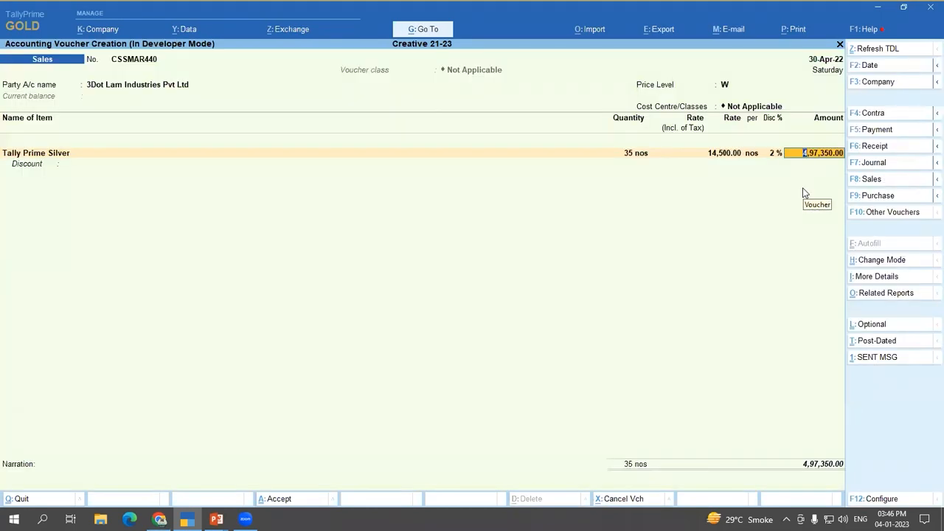
{"action": "key", "text": "ctrl+a"}
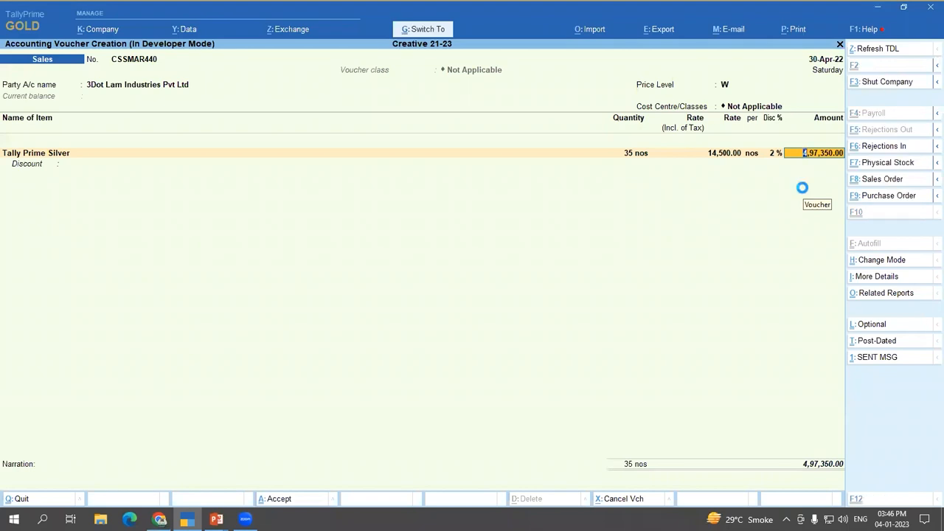
{"action": "key", "text": "n"}
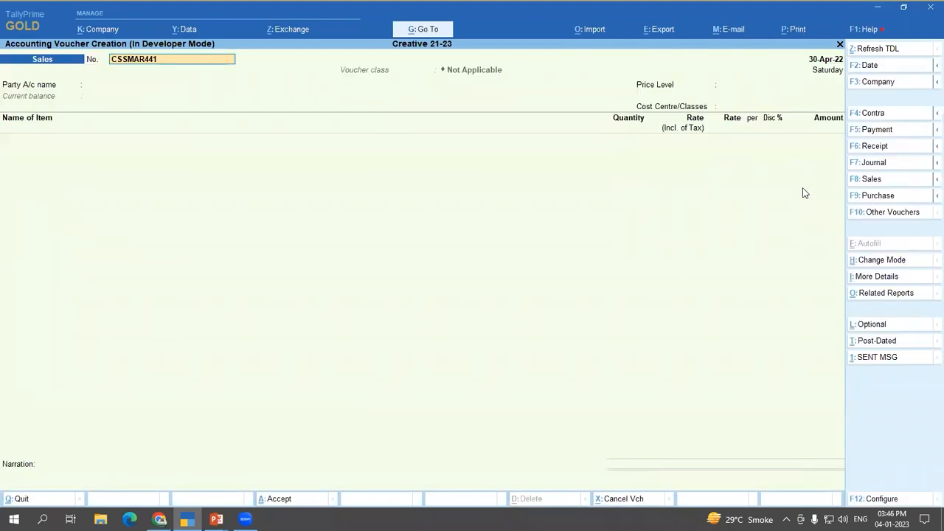
Step: Quit the unsaved sales voucher to the Gateway of Tally and switch to the PowerPoint slide show
{"action": "key", "text": "alt+Tab"}
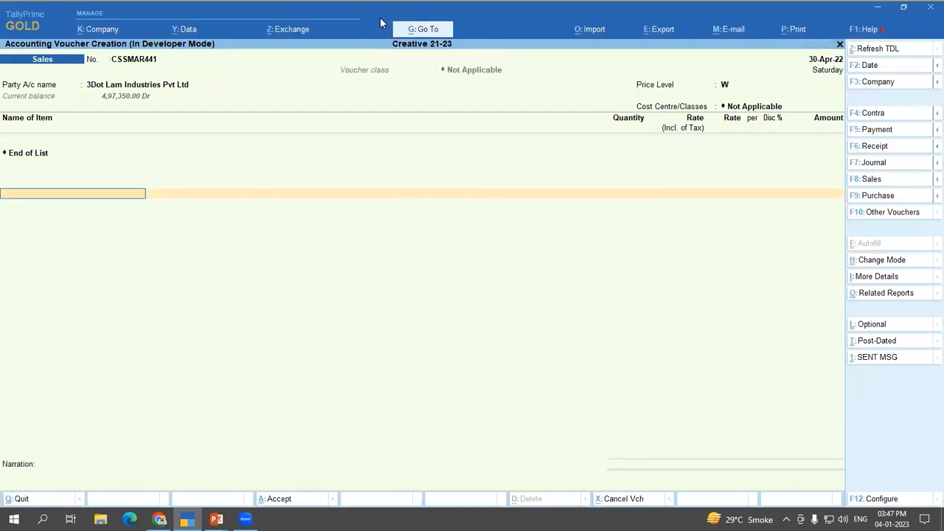
{"action": "key", "text": "Escape"}
{"action": "key", "text": "y"}
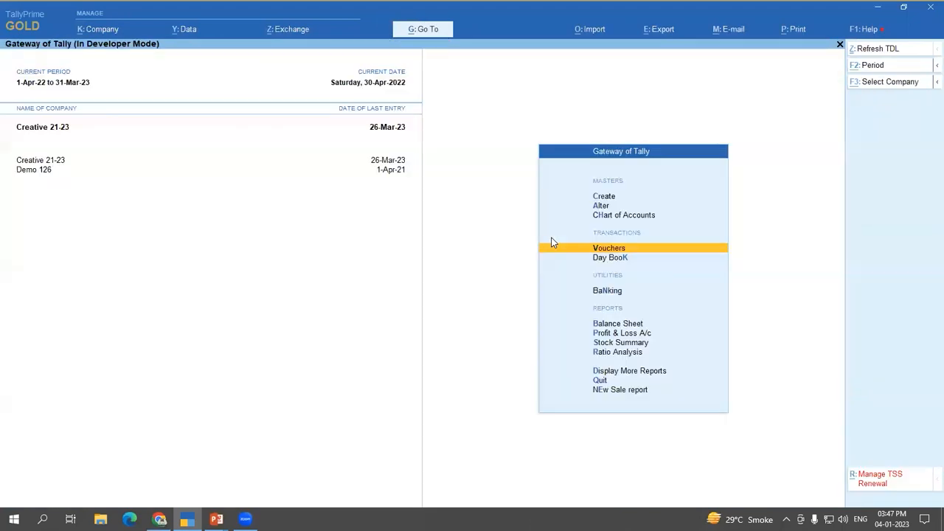
{"action": "key", "text": "alt+Tab"}
{"action": "key", "text": "alt+Tab"}
{"action": "key", "text": "alt+Tab"}
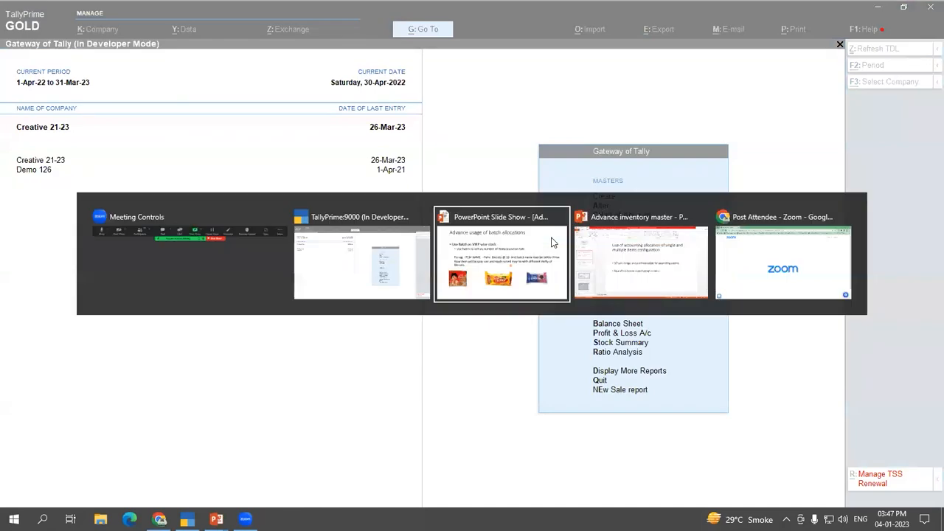
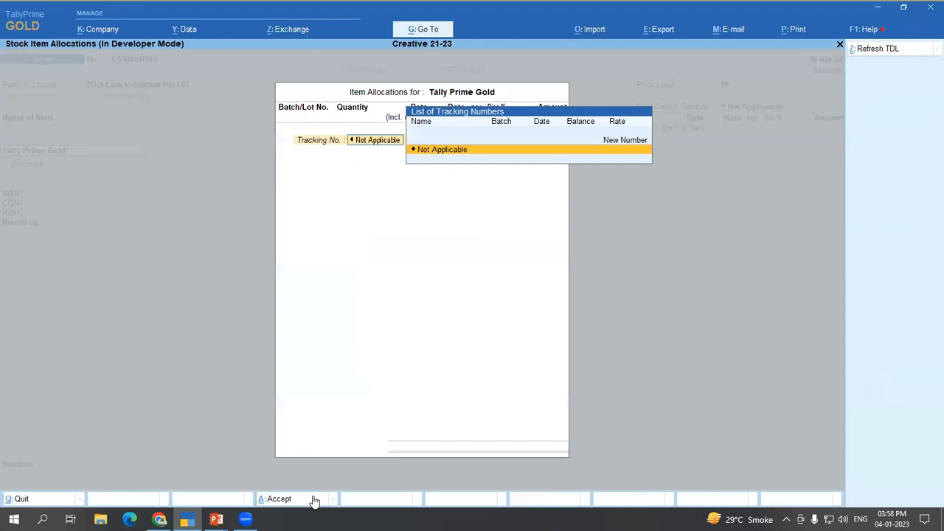
Step: Create a new batch XL for Tally Prime Gold, with tracking and order numbers set to Not Applicable
{"action": "key", "text": "Return"}
{"action": "key", "text": "Up"}
{"action": "key", "text": "Return"}
{"action": "type", "text": "XL"}
{"action": "key", "text": "Return"}
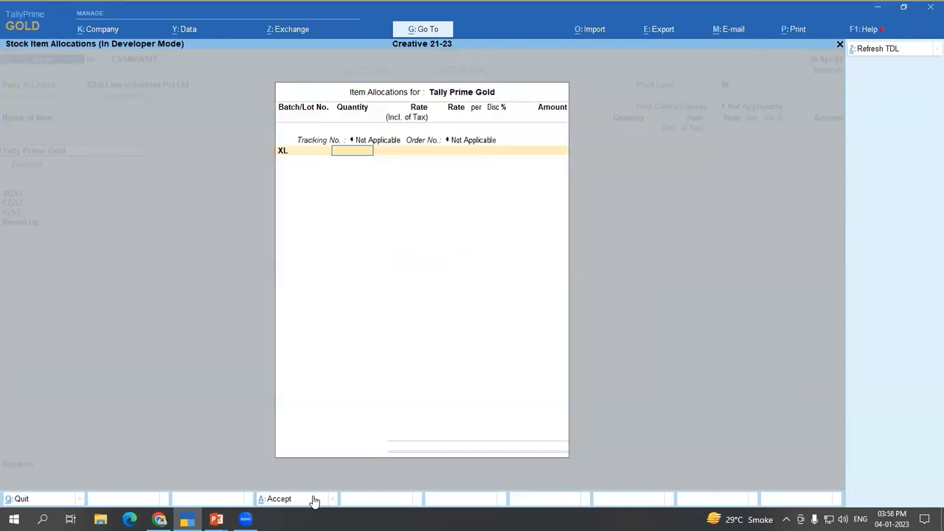
Step: Enter 1 nos at a tax-inclusive rate of 500 for batch XL and accept the line without an extra discount
{"action": "type", "text": "1"}
{"action": "key", "text": "Return"}
{"action": "type", "text": "500"}
{"action": "key", "text": "Return"}
{"action": "key", "text": "Return"}
{"action": "key", "text": "Return"}
{"action": "key", "text": "Return"}
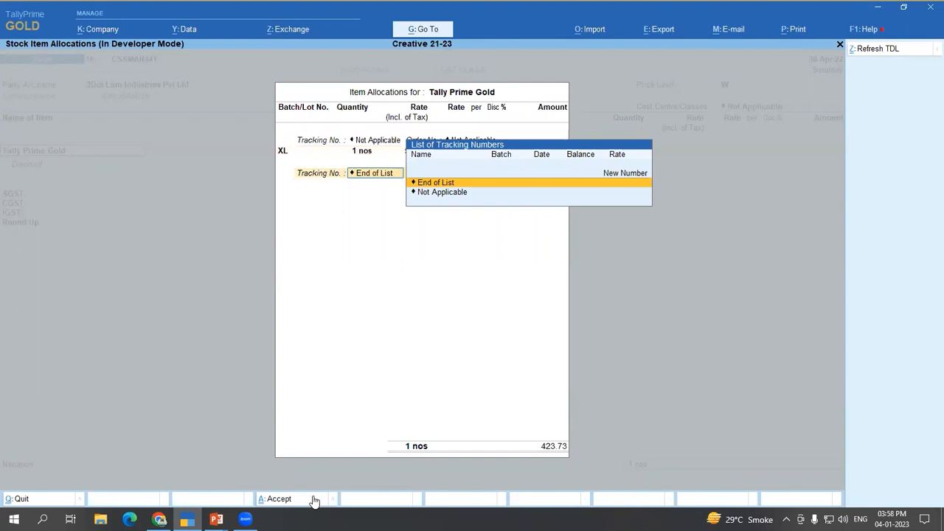
{"action": "key", "text": "Return"}
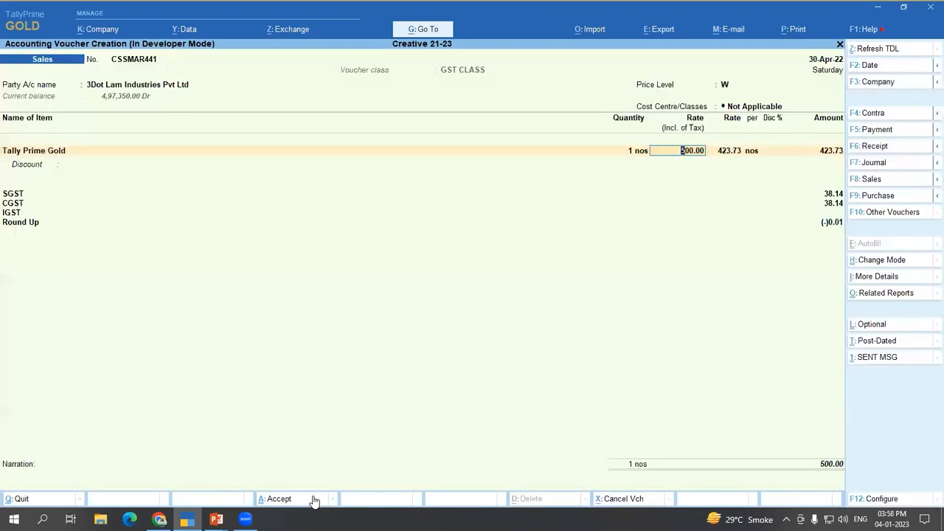
{"action": "key", "text": "Return"}
{"action": "key", "text": "Return"}
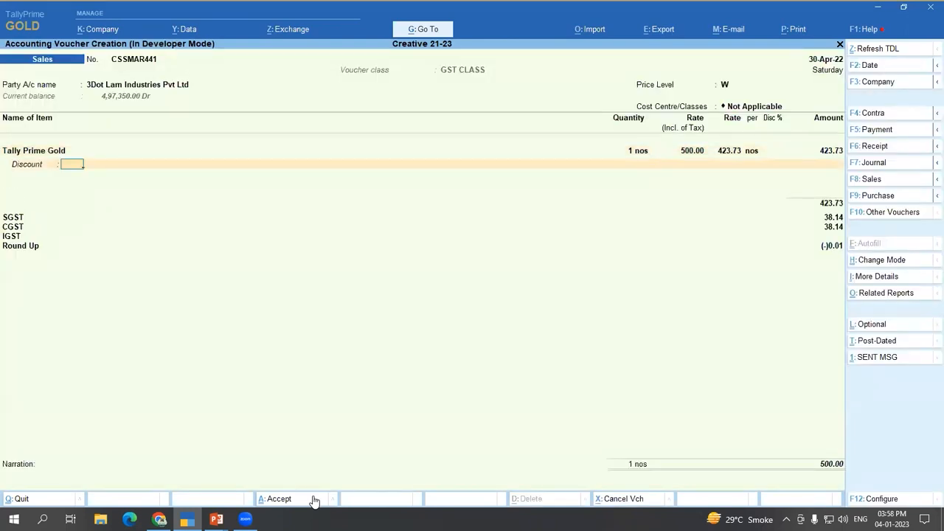
{"action": "key", "text": "Return"}
Step: Add Tally Prime Gold as a second item line and create a new batch XXL for it
{"action": "type", "text": "Tal"}
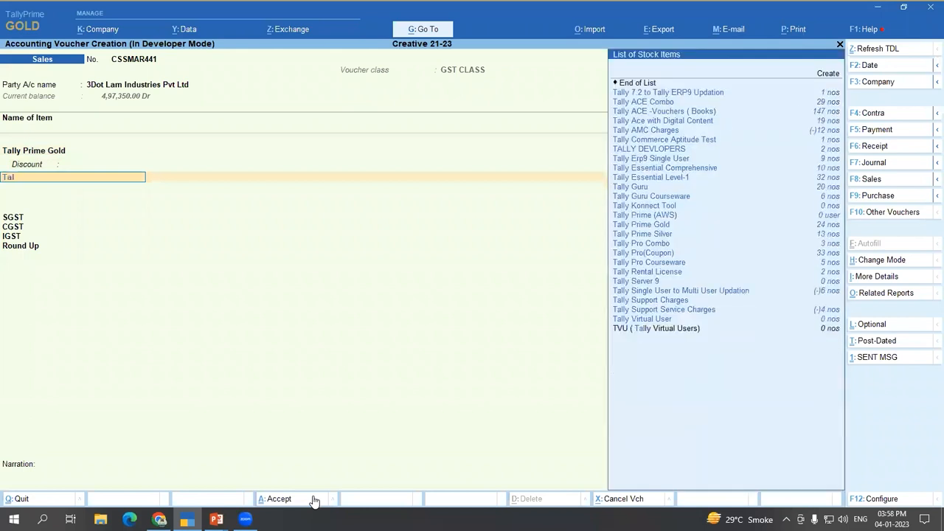
{"action": "type", "text": "ly pri"}
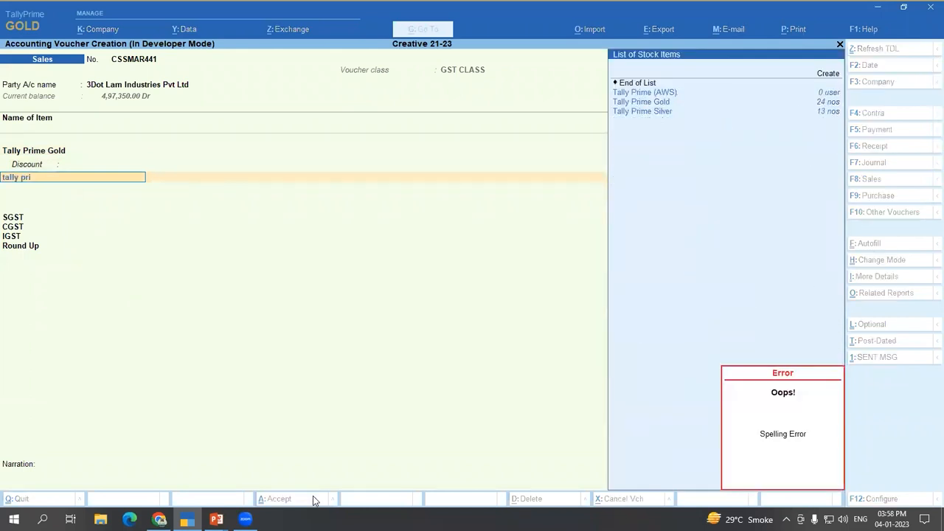
{"action": "key", "text": "Down"}
{"action": "key", "text": "Return"}
{"action": "key", "text": "Return"}
{"action": "key", "text": "Return"}
{"action": "key", "text": "Return"}
{"action": "key", "text": "Up"}
{"action": "key", "text": "Return"}
{"action": "type", "text": "XXL"}
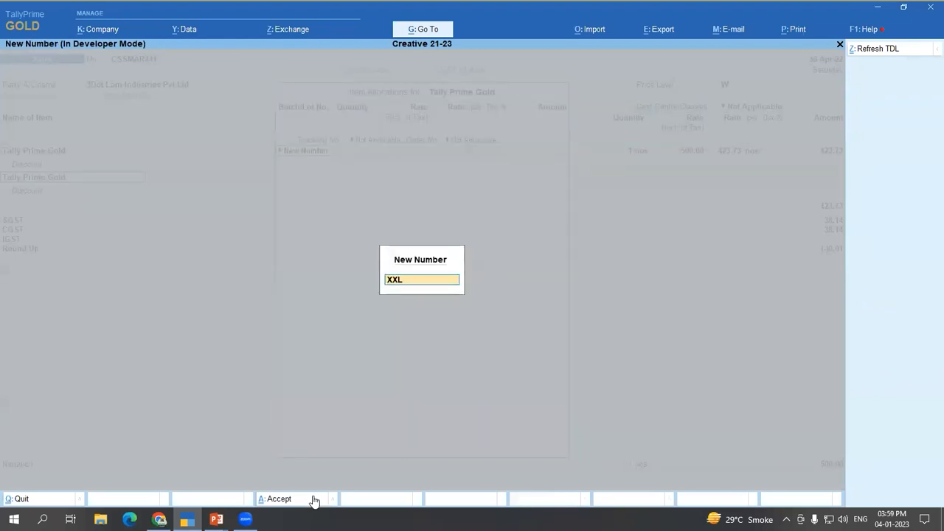
{"action": "key", "text": "Return"}
Step: Enter 1 nos at a tax-inclusive rate of 800 for batch XXL and end the allocation
{"action": "type", "text": "1"}
{"action": "key", "text": "Return"}
{"action": "key", "text": "Return"}
{"action": "type", "text": "800"}
{"action": "key", "text": "Return"}
{"action": "key", "text": "Return"}
{"action": "key", "text": "Return"}
{"action": "key", "text": "Return"}
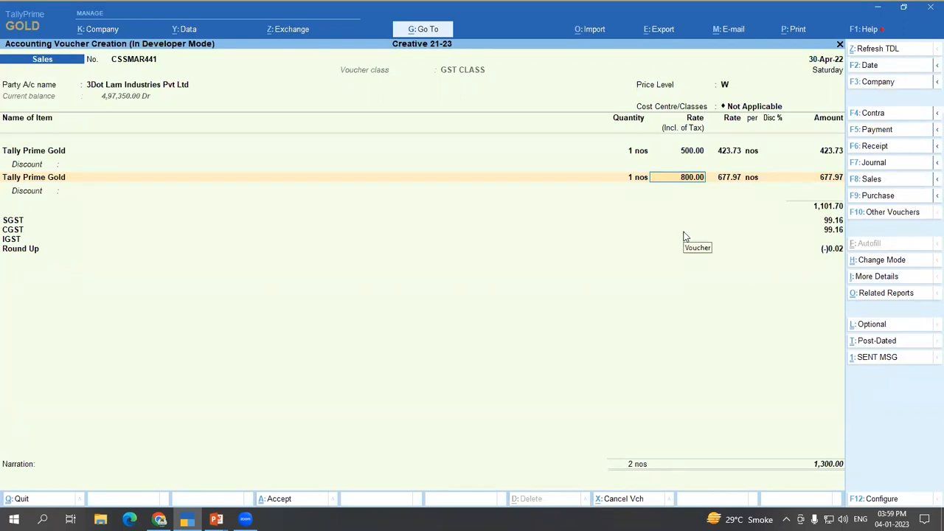
{"action": "key", "text": "Return"}
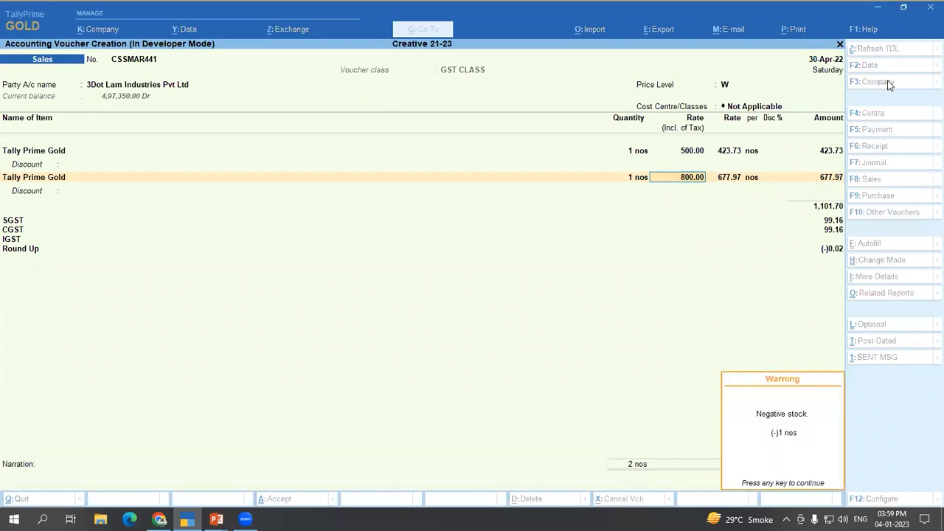
Step: Reopen the second Tally Prime Gold line's allocation and try to add another entry with new tracking number M
{"action": "key", "text": "Return"}
{"action": "key", "text": "BackSpace"}
{"action": "key", "text": "BackSpace"}
{"action": "key", "text": "BackSpace"}
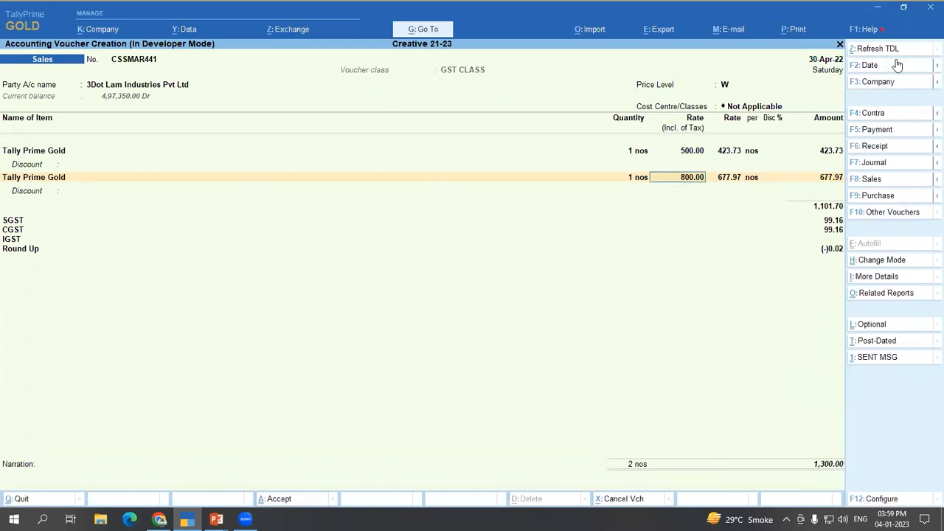
{"action": "key", "text": "Return"}
{"action": "key", "text": "Return"}
{"action": "key", "text": "Return"}
{"action": "key", "text": "Return"}
{"action": "key", "text": "Return"}
{"action": "key", "text": "Return"}
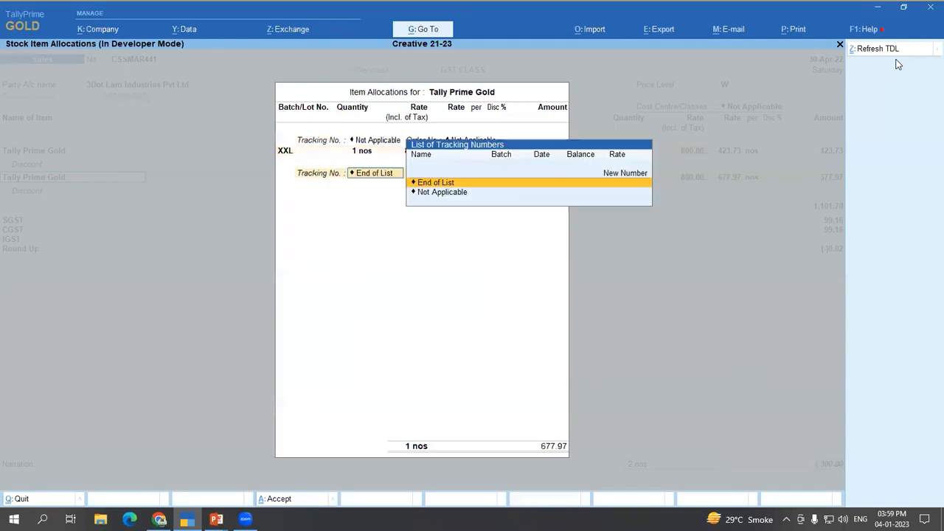
{"action": "key", "text": "Up"}
{"action": "key", "text": "Return"}
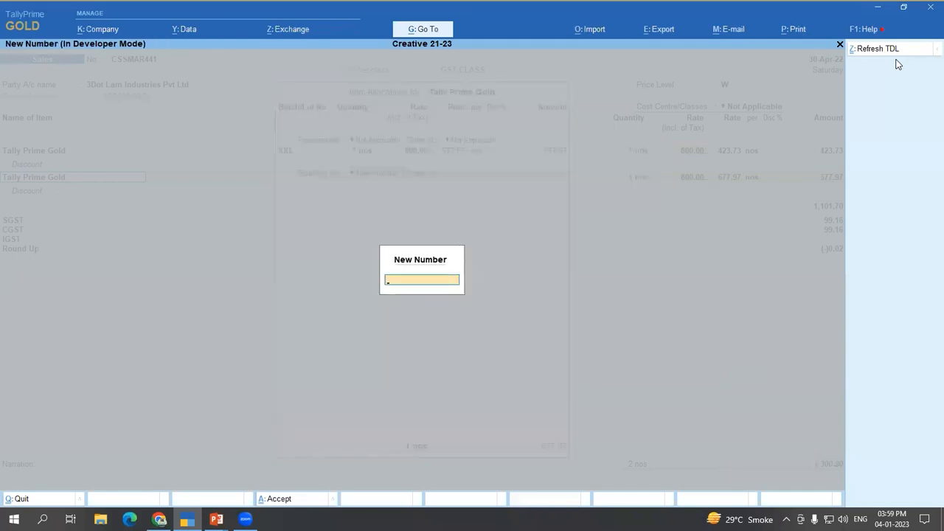
{"action": "type", "text": "M"}
{"action": "key", "text": "Return"}
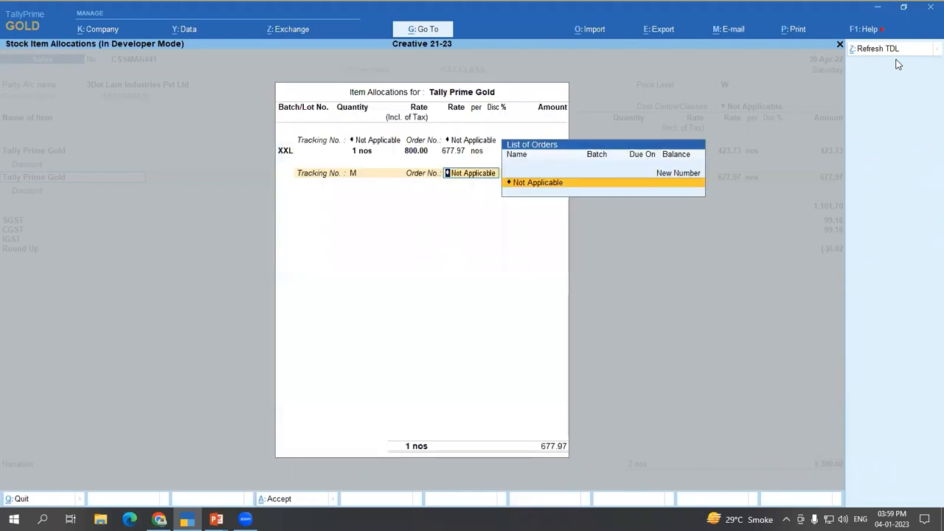
{"action": "key", "text": "Return"}
{"action": "key", "text": "Up"}
{"action": "key", "text": "Return"}
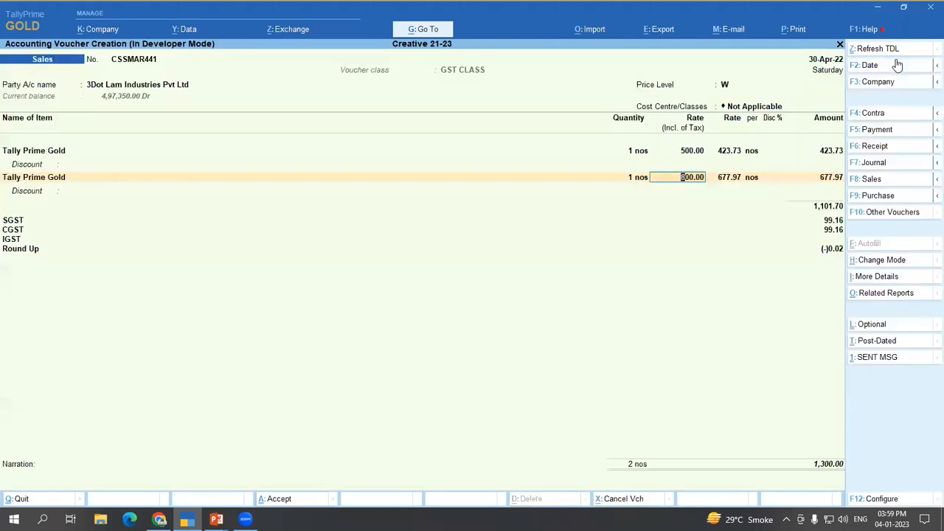
Step: Reopen the XXL batch allocation and set its quantity to 5 nos, keeping the tax-inclusive rate of 800
{"action": "key", "text": "BackSpace"}
{"action": "key", "text": "Return"}
{"action": "key", "text": "Return"}
{"action": "key", "text": "Return"}
{"action": "key", "text": "Return"}
{"action": "key", "text": "Return"}
{"action": "type", "text": "5"}
{"action": "key", "text": "Return"}
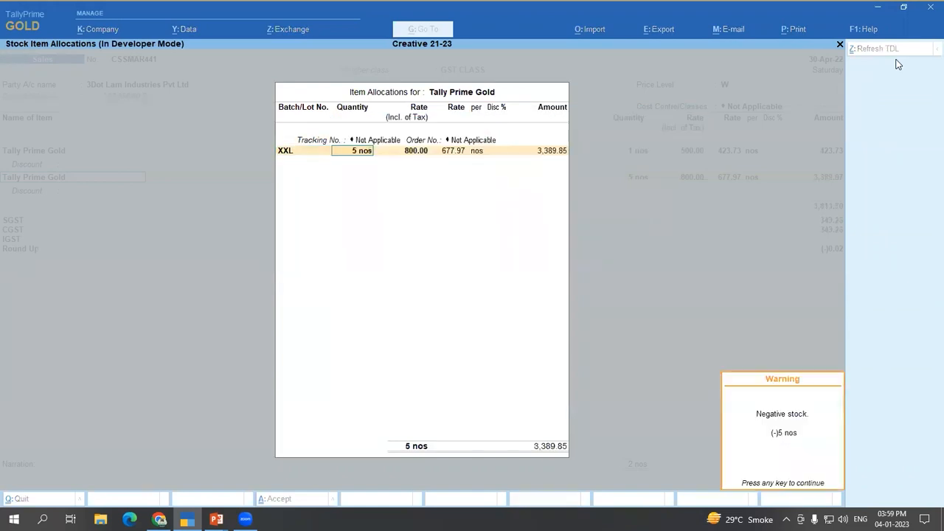
{"action": "key", "text": "Return"}
{"action": "key", "text": "Return"}
{"action": "key", "text": "Return"}
{"action": "key", "text": "Return"}
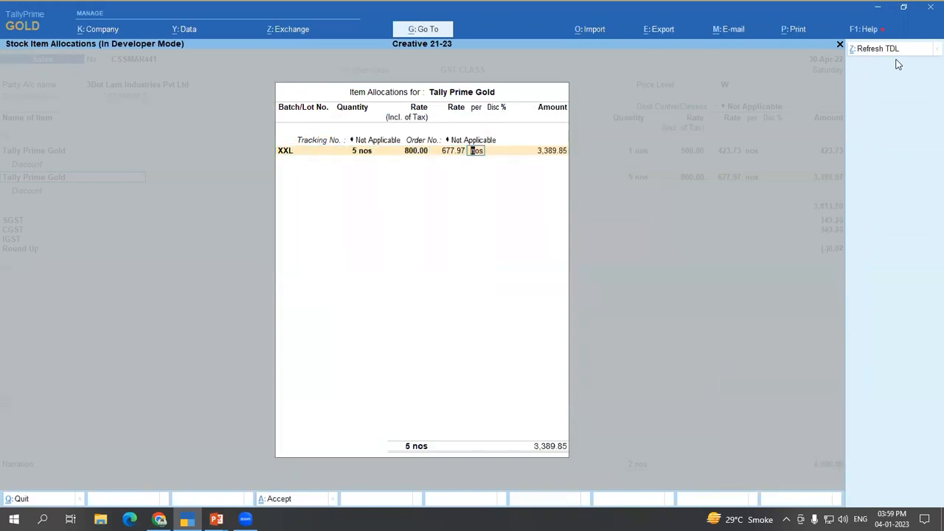
{"action": "key", "text": "Return"}
{"action": "key", "text": "Return"}
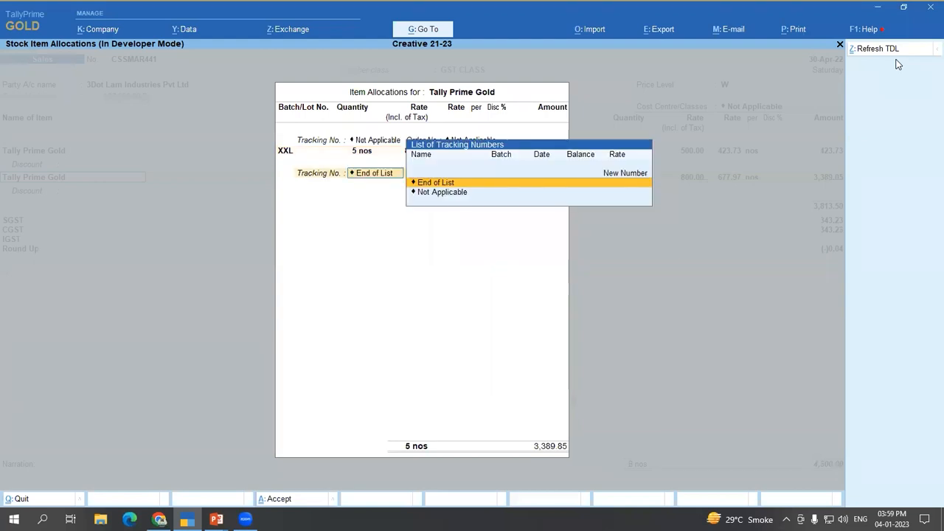
Step: Add another allocation without a tracking number to the second Tally Prime Gold line and create a new batch M for it
{"action": "key", "text": "Down"}
{"action": "key", "text": "Return"}
{"action": "key", "text": "Return"}
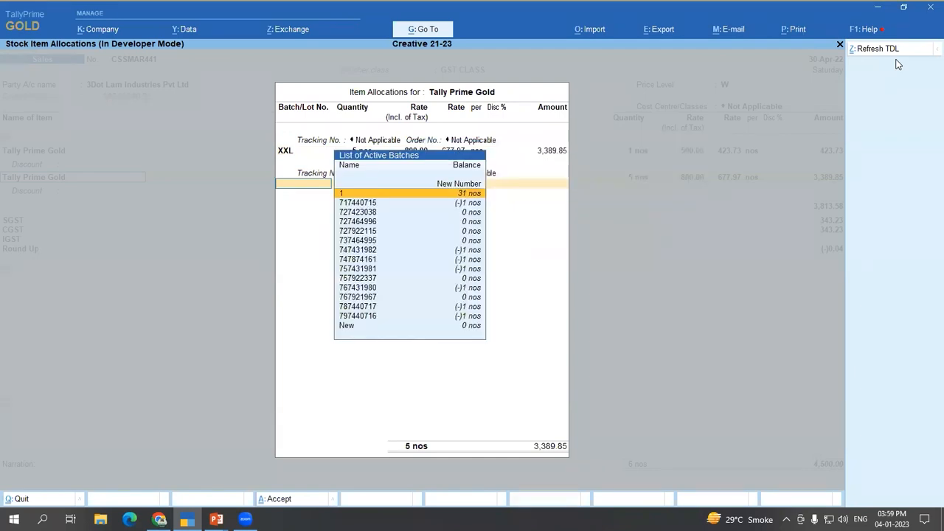
{"action": "key", "text": "Up"}
{"action": "key", "text": "Return"}
{"action": "type", "text": "M"}
{"action": "key", "text": "Return"}
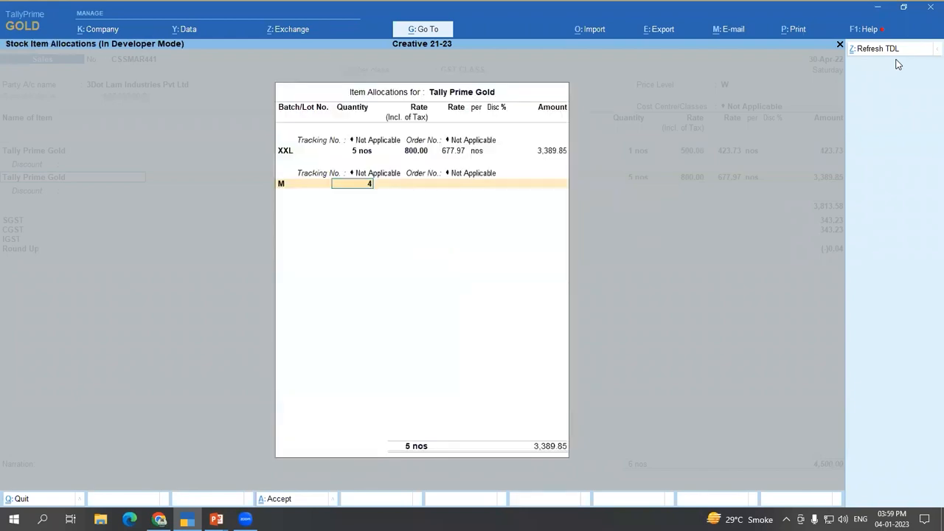
Step: Enter 4 nos for batch M, end the item allocations and save the sales voucher
{"action": "key", "text": "Return"}
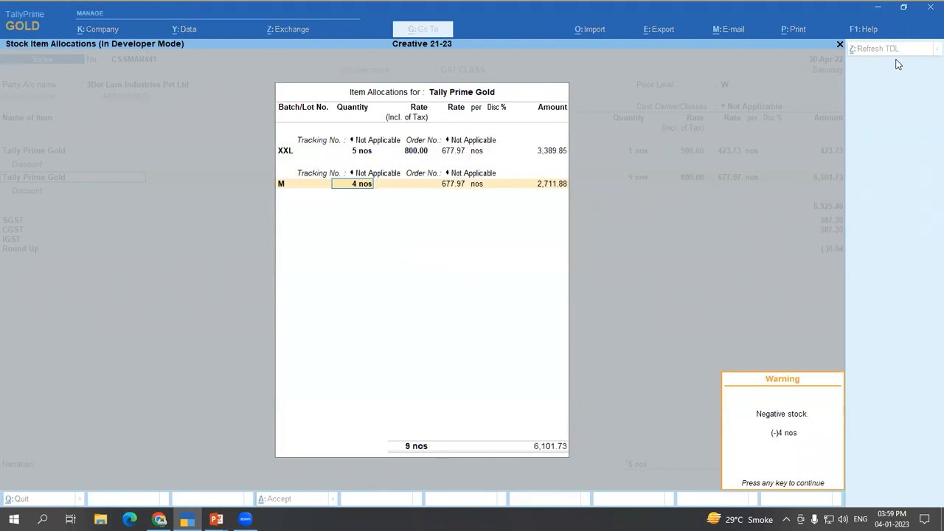
{"action": "key", "text": "Return"}
{"action": "key", "text": "Return"}
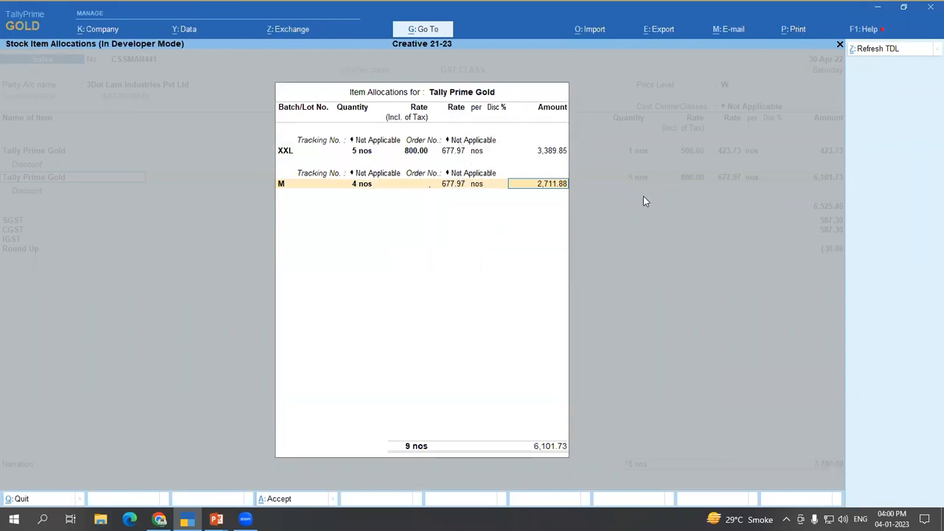
{"action": "key", "text": "Return"}
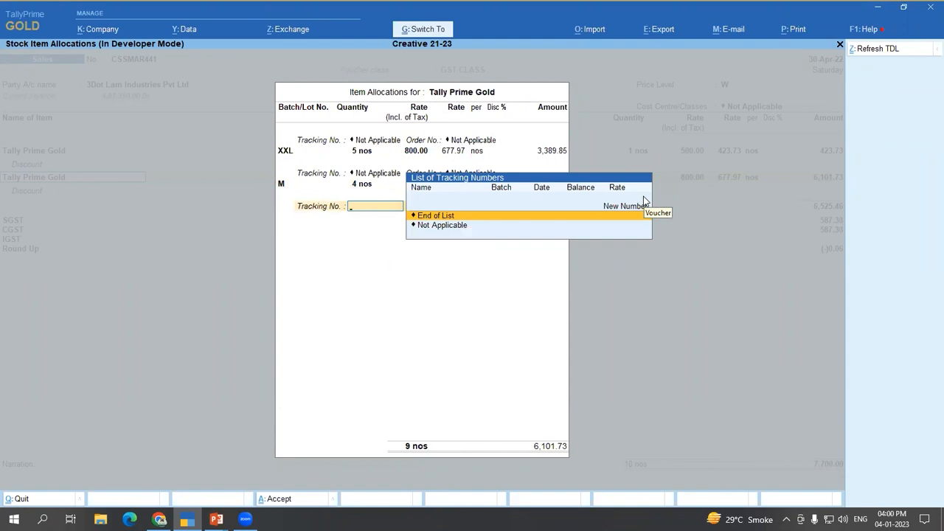
{"action": "key", "text": "Return"}
{"action": "key", "text": "ctrl+a"}
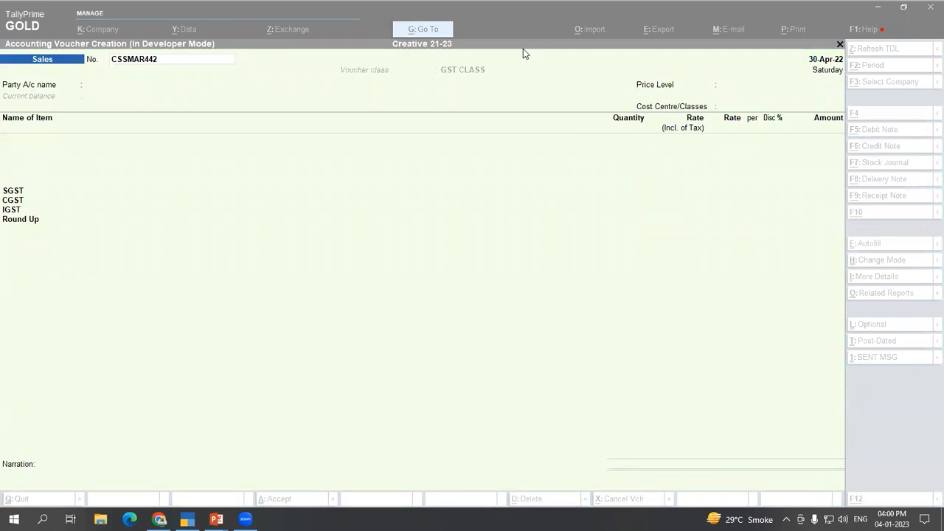
Step: Start another sales voucher for 3Dot Lam Industries Pvt Ltd and consult the presentation slide on showing stock as on the voucher date
{"action": "left_click", "coordinate": [549, 227]}
{"action": "left_click", "coordinate": [647, 190]}
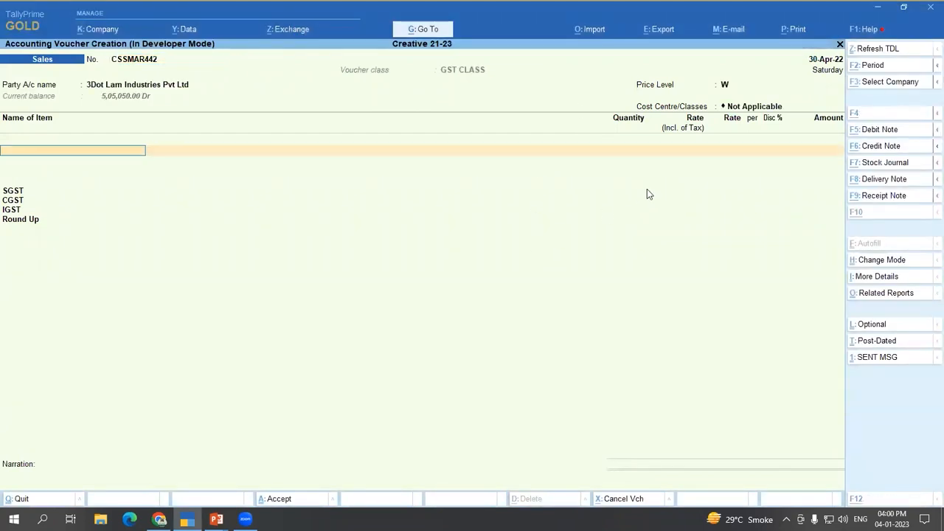
{"action": "key", "text": "alt+Tab"}
{"action": "key", "text": "Tab"}
{"action": "key", "text": "Tab"}
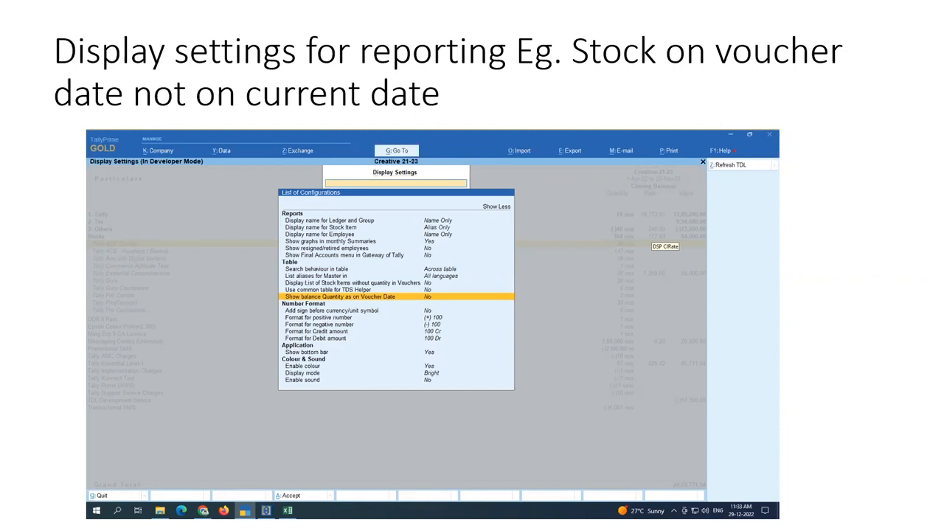
{"action": "key", "text": "alt+Tab"}
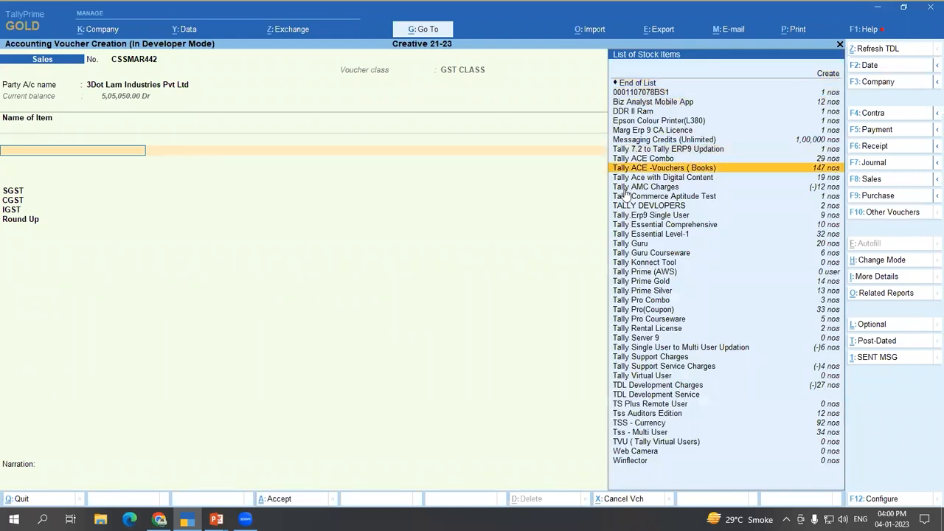
{"action": "key", "text": "Down"}
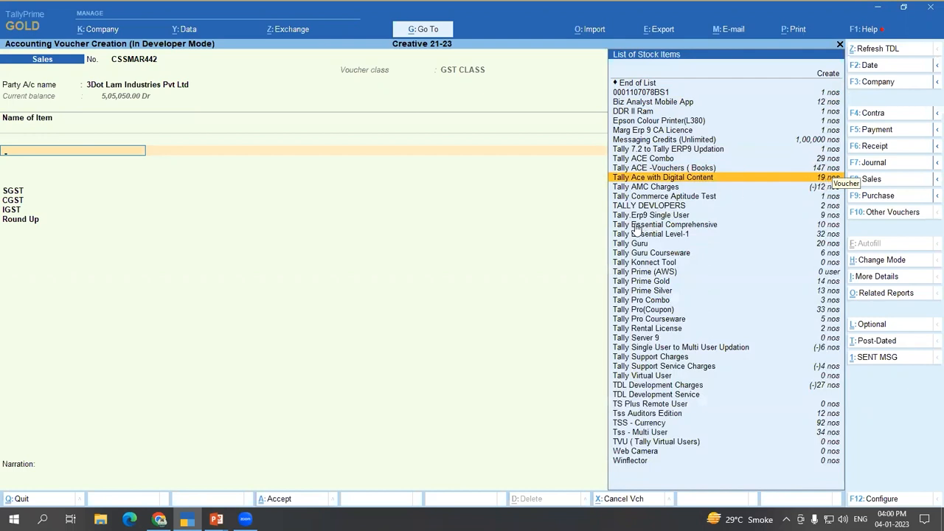
{"action": "key", "text": "Return"}
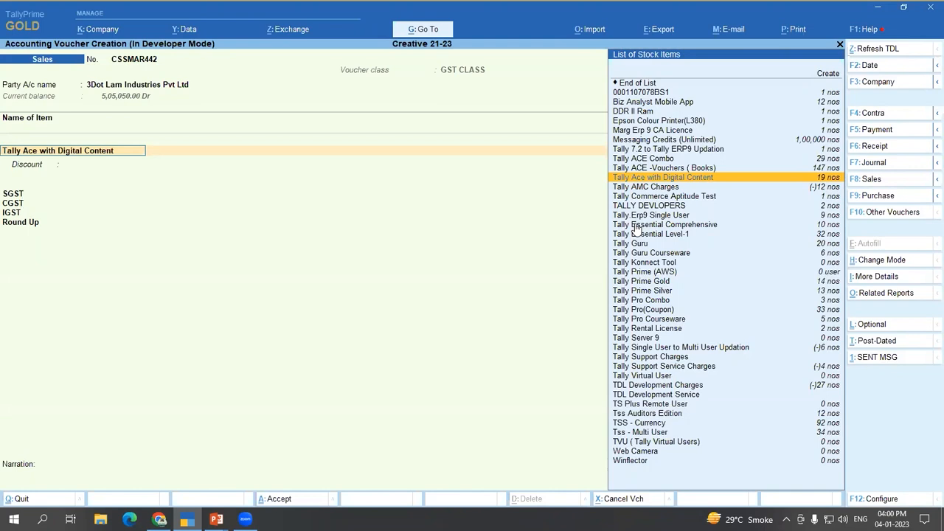
{"action": "key", "text": "Return"}
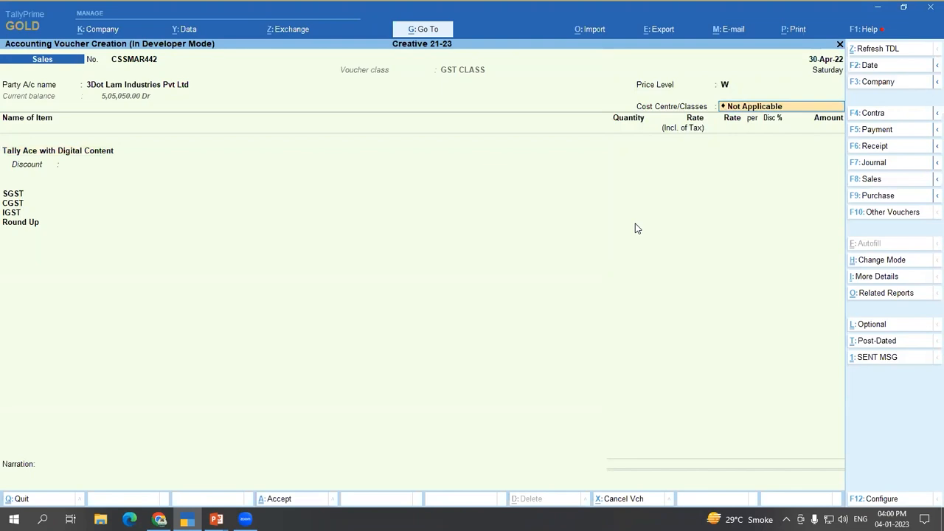
{"action": "key", "text": "Return"}
{"action": "key", "text": "ctrl"}
{"action": "key", "text": "Escape"}
{"action": "key", "text": "Escape"}
{"action": "key", "text": "y"}
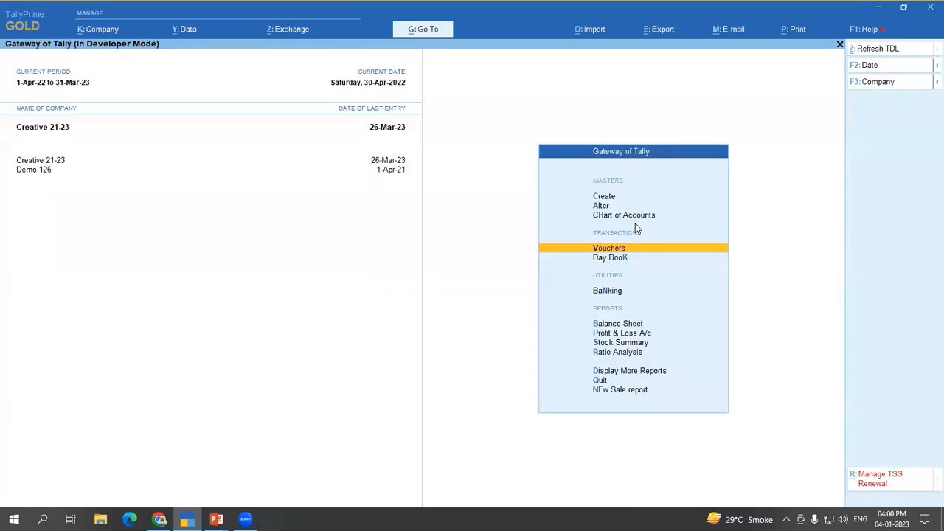
Step: Open the Inventory Books reports from the additional reports of the Gateway of Tally
{"action": "key", "text": "d"}
{"action": "key", "text": "Down"}
{"action": "key", "text": "Down"}
{"action": "key", "text": "Down"}
{"action": "key", "text": "Return"}
{"action": "key", "text": "Down"}
{"action": "key", "text": "Down"}
{"action": "key", "text": "Down"}
{"action": "key", "text": "Down"}
{"action": "key", "text": "Down"}
{"action": "key", "text": "Up"}
{"action": "key", "text": "Up"}
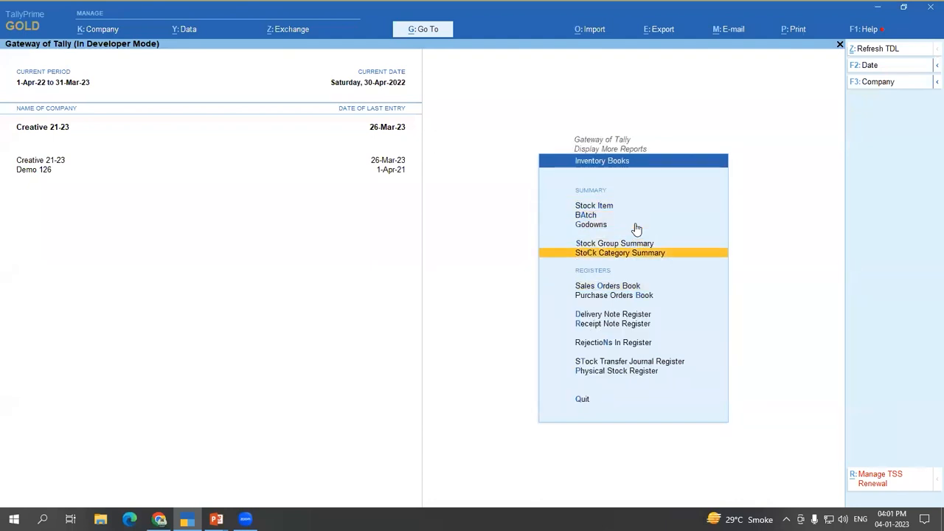
{"action": "key", "text": "Escape"}
{"action": "key", "text": "Return"}
{"action": "key", "text": "Down"}
{"action": "key", "text": "Down"}
{"action": "key", "text": "Down"}
{"action": "key", "text": "Down"}
{"action": "key", "text": "Down"}
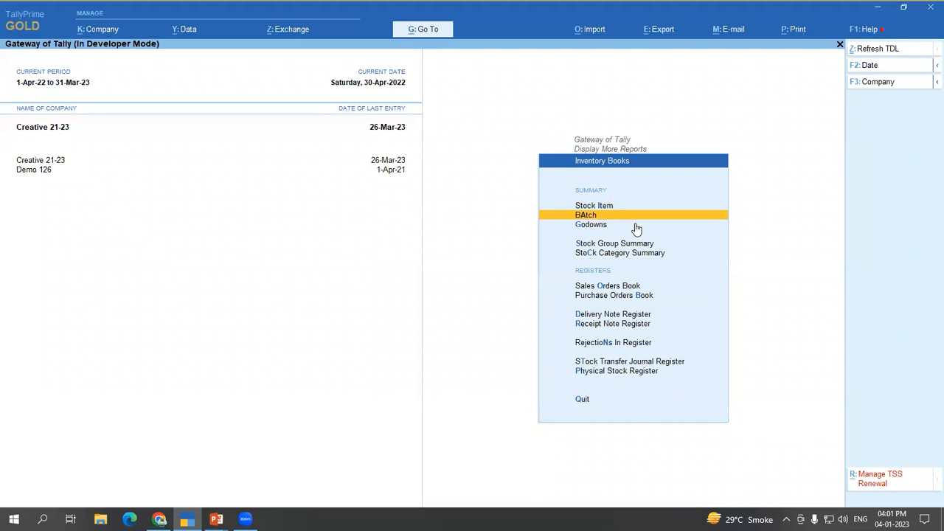
Step: Open the stock item report for Tally Ace with Digital Content and look through its monthly stock movements
{"action": "key", "text": "Up"}
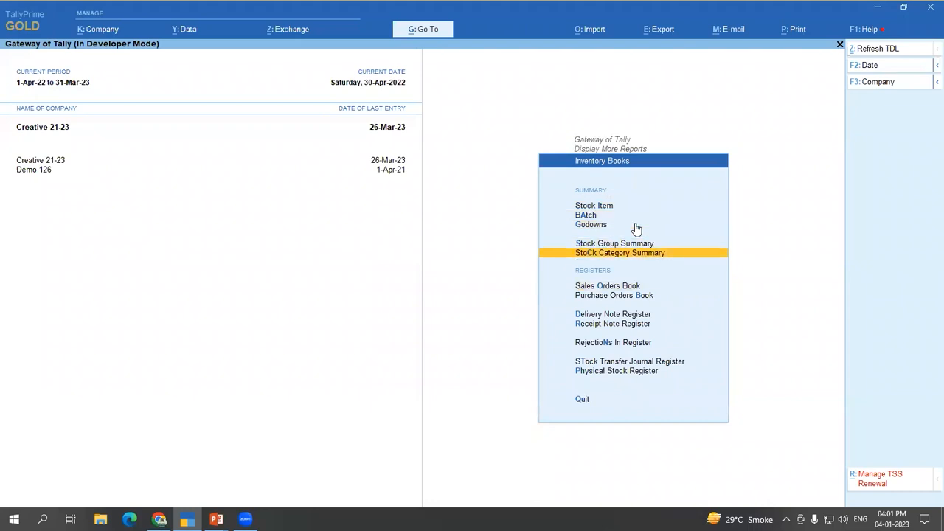
{"action": "key", "text": "Up"}
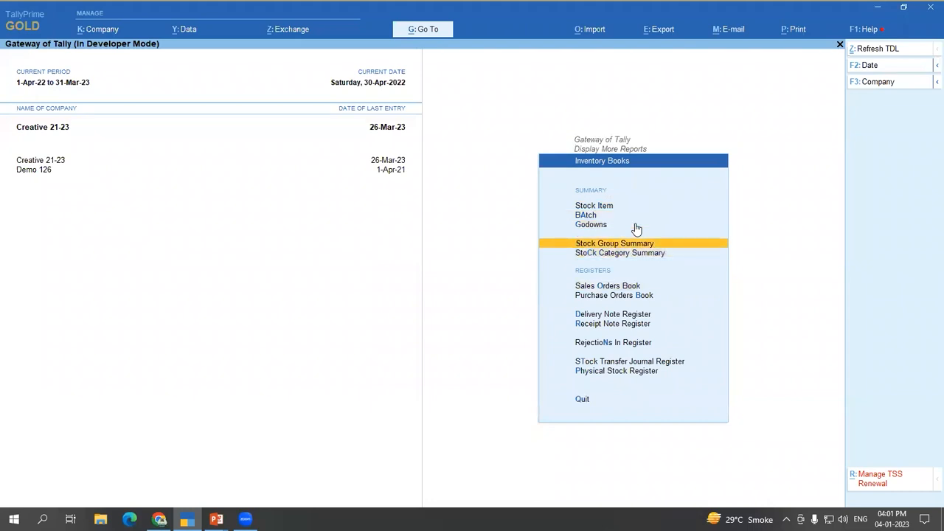
{"action": "key", "text": "Up"}
{"action": "key", "text": "Up"}
{"action": "key", "text": "Up"}
{"action": "key", "text": "Return"}
{"action": "type", "text": "Tally Ace with Digital Content"}
{"action": "key", "text": "Return"}
{"action": "key", "text": "Up"}
{"action": "key", "text": "Up"}
{"action": "key", "text": "Up"}
{"action": "key", "text": "Up"}
{"action": "key", "text": "Up"}
{"action": "key", "text": "Up"}
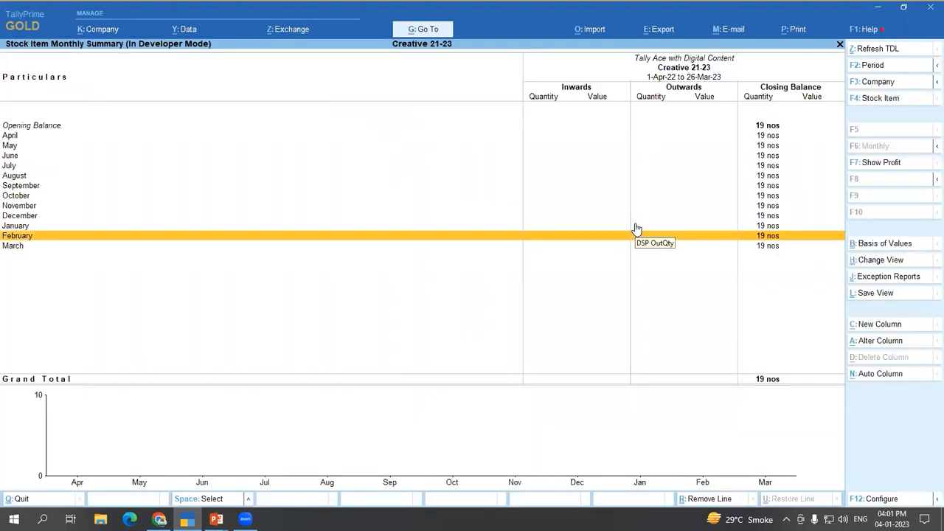
{"action": "key", "text": "Up"}
{"action": "key", "text": "Up"}
{"action": "key", "text": "Up"}
{"action": "key", "text": "Up"}
{"action": "key", "text": "Up"}
Step: View the monthly stock summary of Tally AMC Charges
{"action": "key", "text": "Escape"}
{"action": "key", "text": "Down"}
{"action": "key", "text": "Return"}
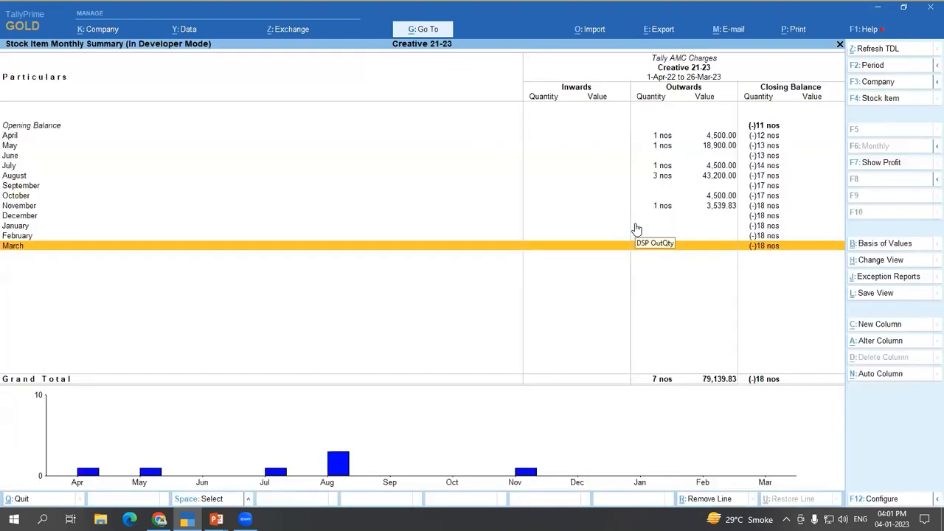
Step: Move on to the monthly summary of Tally Essential Comprehensive and open its September vouchers
{"action": "key", "text": "Page_Down"}
{"action": "key", "text": "Page_Down"}
{"action": "key", "text": "Page_Down"}
{"action": "key", "text": "Page_Down"}
{"action": "key", "text": "Page_Up"}
{"action": "key", "text": "Page_Down"}
{"action": "key", "text": "Up"}
{"action": "key", "text": "Up"}
{"action": "key", "text": "Up"}
{"action": "key", "text": "Up"}
{"action": "key", "text": "Up"}
{"action": "key", "text": "Up"}
{"action": "key", "text": "Return"}
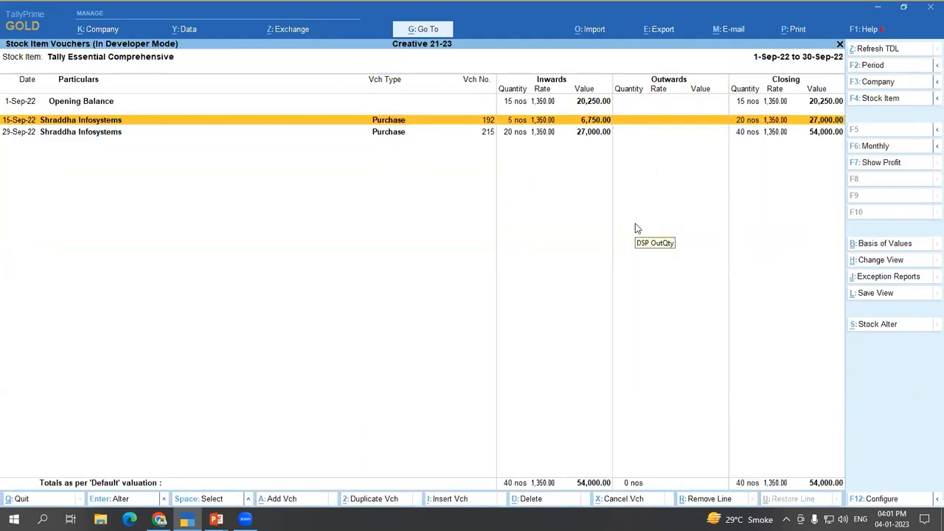
Step: Return from the September vouchers and reselect Tally Essential Comprehensive for the monthly summary
{"action": "key", "text": "Escape"}
{"action": "key", "text": "F4"}
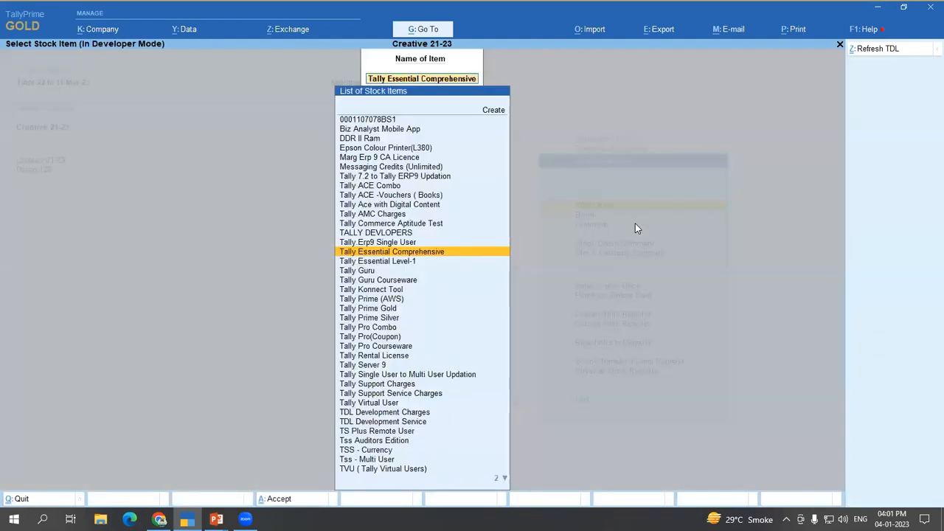
{"action": "key", "text": "Return"}
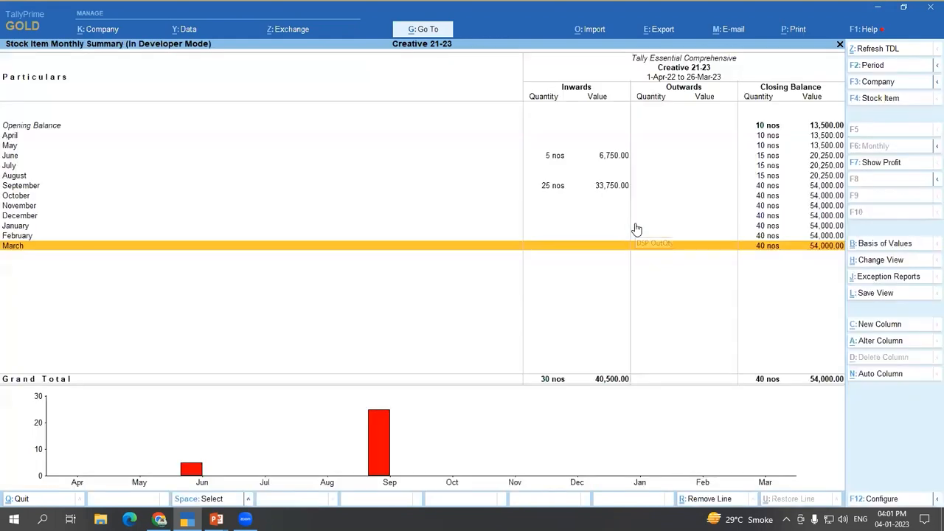
{"action": "key", "text": "F4"}
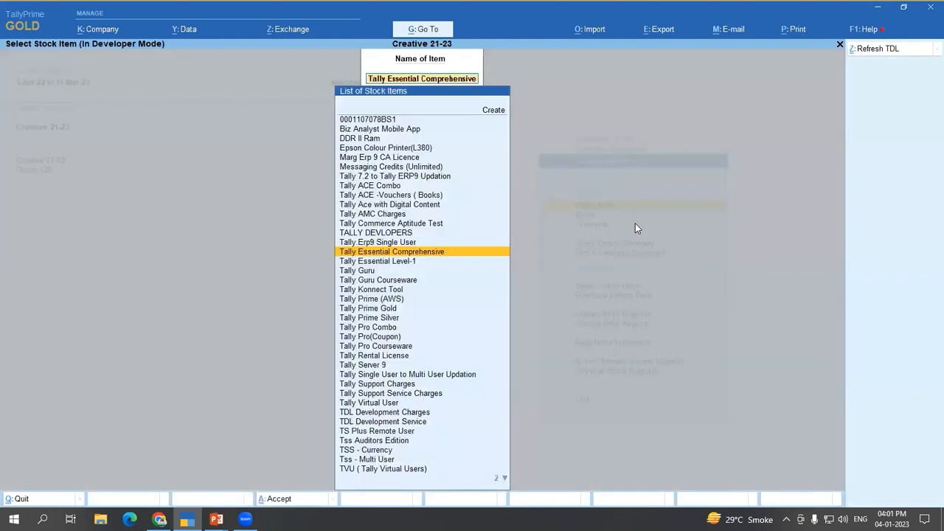
{"action": "key", "text": "Return"}
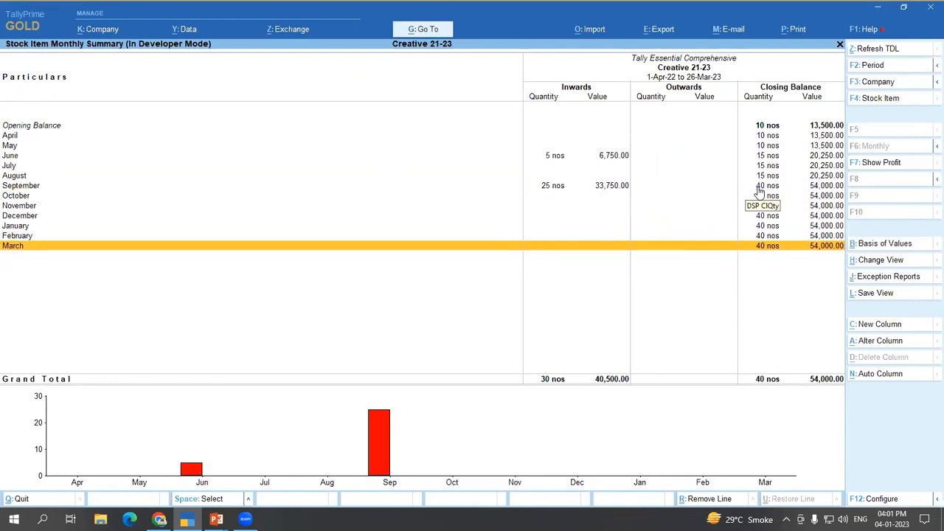
Step: Compare the June and September movements of Tally Essential Comprehensive and reopen the vouchers for September
{"action": "left_click", "coordinate": [15, 186]}
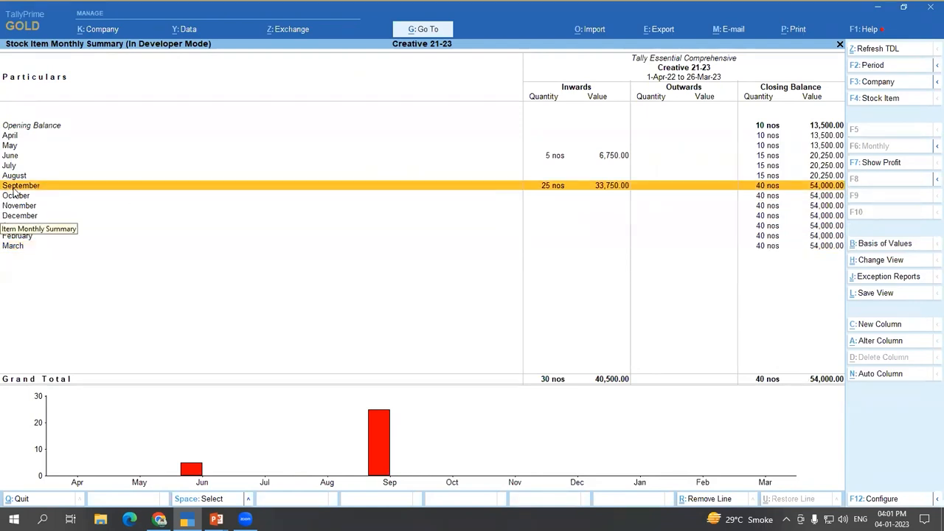
{"action": "key", "text": "Up"}
{"action": "key", "text": "Up"}
{"action": "key", "text": "Up"}
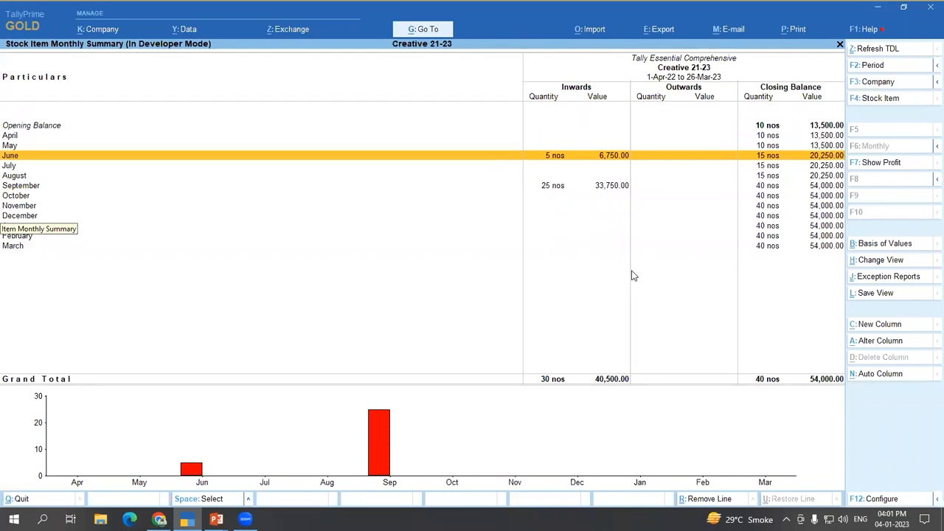
{"action": "key", "text": "Down"}
{"action": "key", "text": "Down"}
{"action": "key", "text": "Down"}
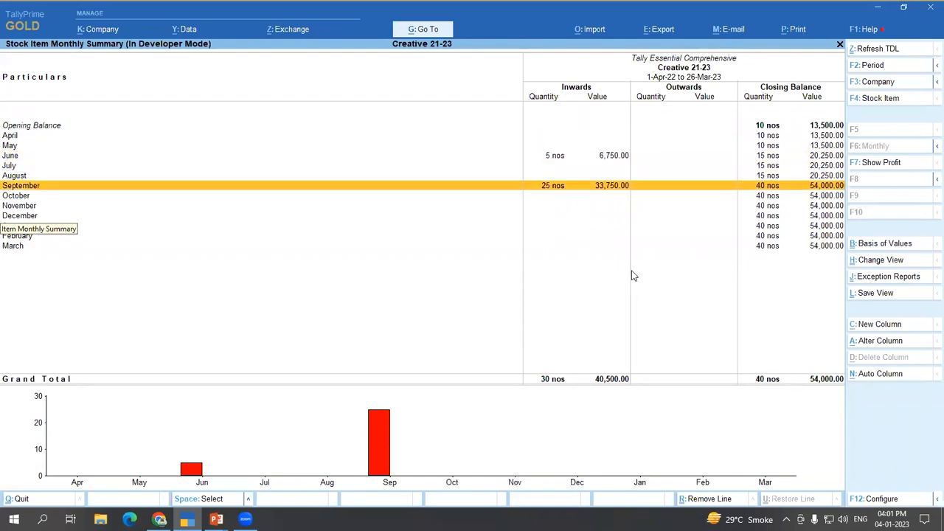
{"action": "key", "text": "Return"}
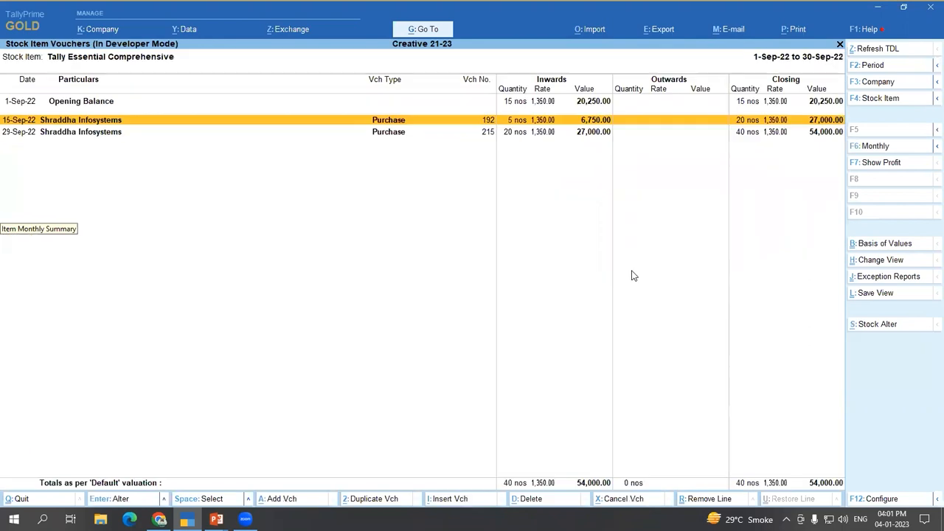
Step: Leave the stock item reports and open a new sales voucher
{"action": "key", "text": "Escape"}
{"action": "key", "text": "F4"}
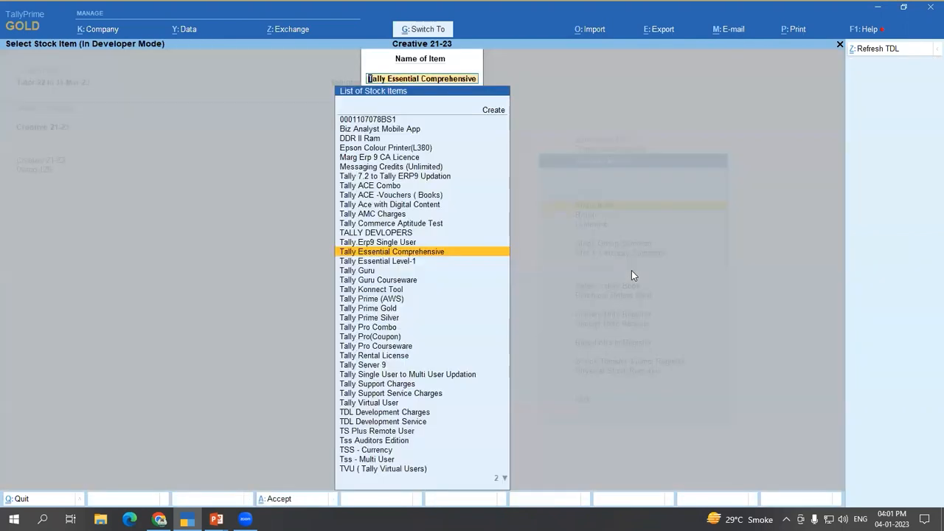
{"action": "key", "text": "Escape"}
{"action": "key", "text": "Escape"}
{"action": "key", "text": "Escape"}
{"action": "key", "text": "Escape"}
{"action": "key", "text": "Down"}
{"action": "key", "text": "Down"}
{"action": "key", "text": "Down"}
{"action": "key", "text": "Down"}
{"action": "key", "text": "Down"}
{"action": "key", "text": "Return"}
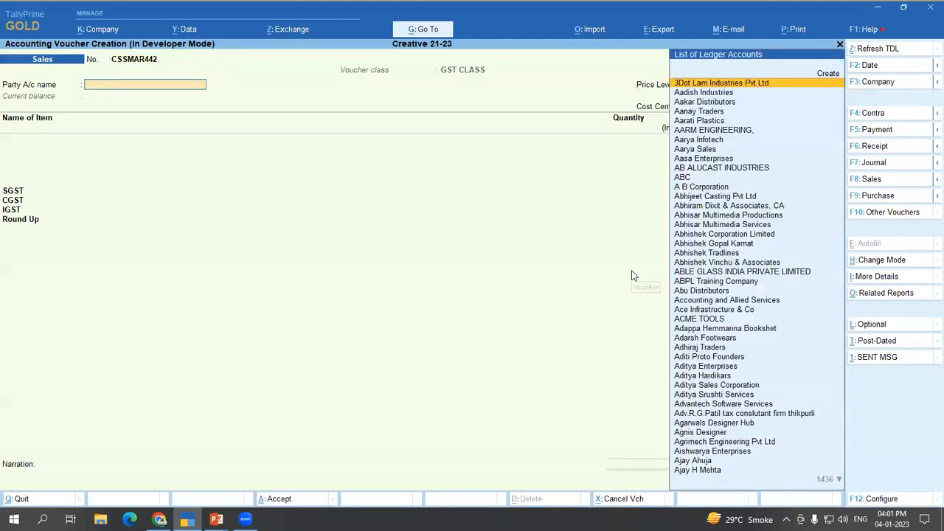
Step: Enter 31-3 as the sales voucher date and accept 3Dot Lam Industries Pvt Ltd as the party
{"action": "key", "text": "F2"}
{"action": "type", "text": "31-3"}
{"action": "key", "text": "Return"}
{"action": "key", "text": "Return"}
{"action": "key", "text": "Return"}
{"action": "key", "text": "ctrl+a"}
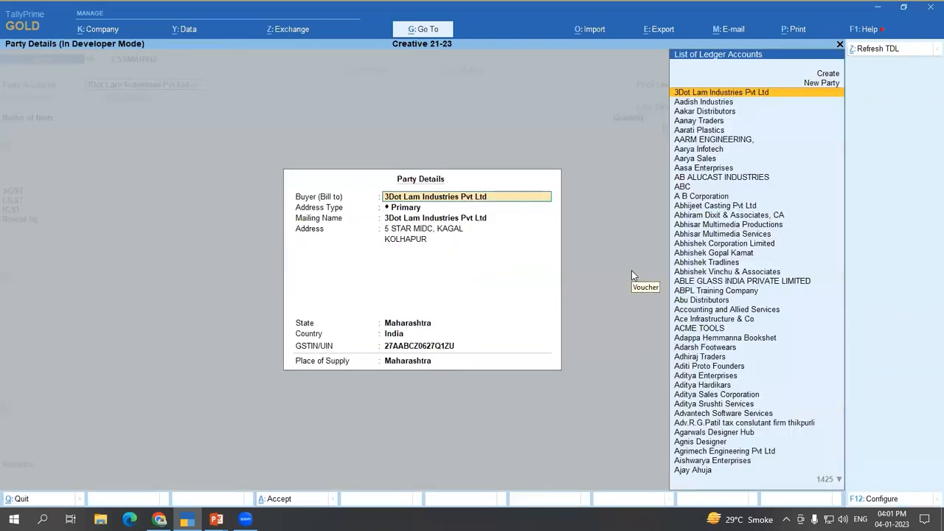
{"action": "key", "text": "ctrl+a"}
Step: Look up the stock balance of Tally Essential Comprehensive in the voucher's item list and clear the item entry
{"action": "key", "text": "Return"}
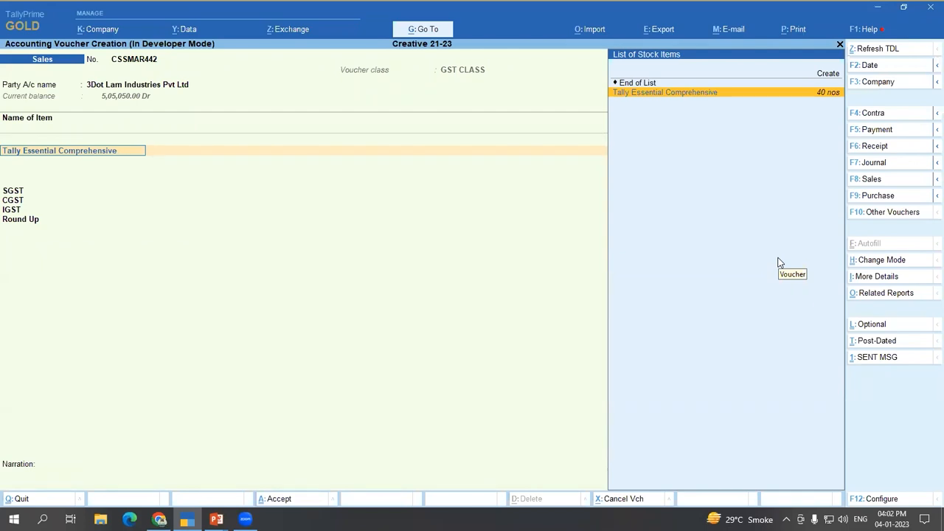
{"action": "key", "text": "BackSpace"}
{"action": "key", "text": "Escape"}
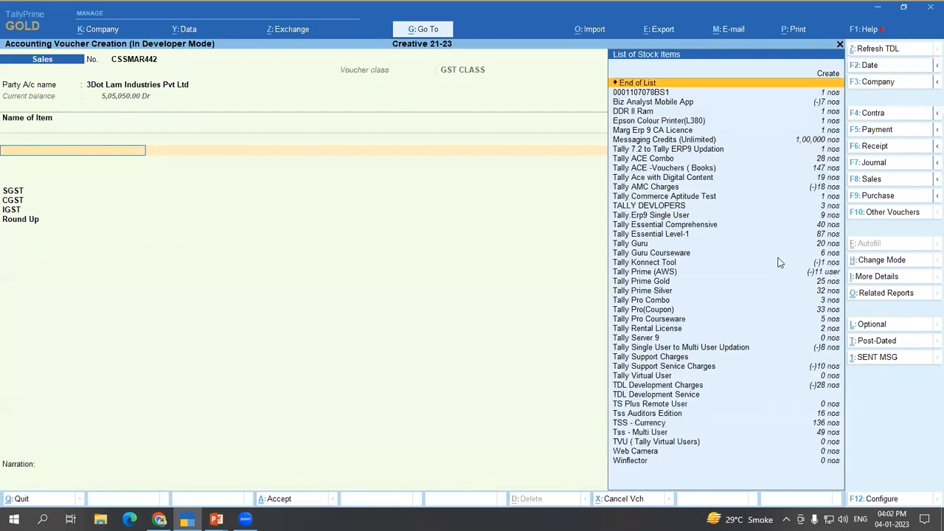
Step: Change the sales voucher date to 31.5 and choose Tally Essential Comprehensive as the item
{"action": "key", "text": "Escape"}
{"action": "key", "text": "Escape"}
{"action": "key", "text": "F2"}
{"action": "type", "text": "31.5"}
{"action": "key", "text": "Return"}
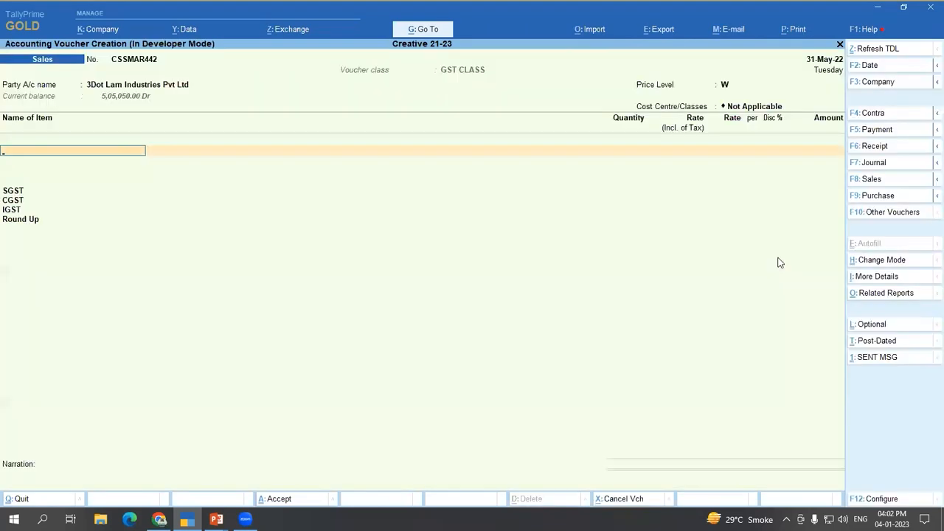
{"action": "type", "text": "Tally Essential Comprehensive"}
{"action": "key", "text": "Return"}
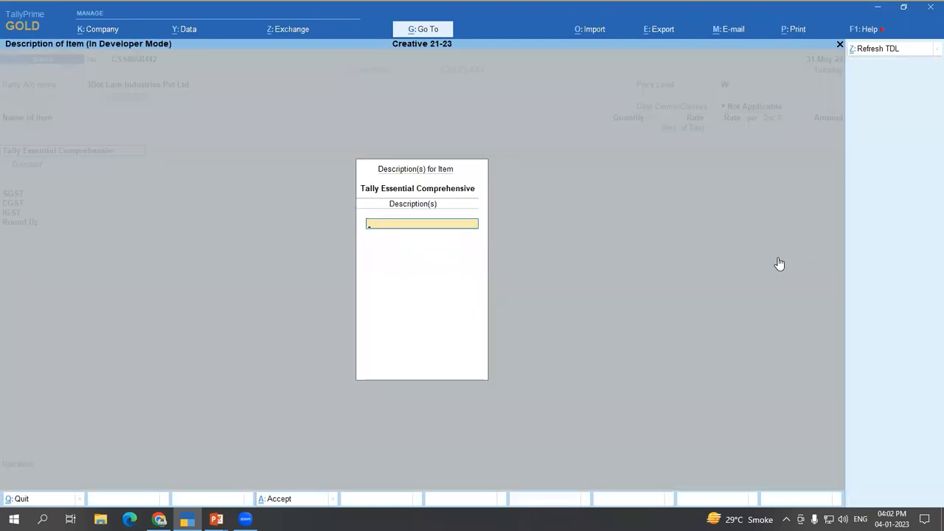
Step: Check the stock query of Tally Essential Comprehensive from the voucher and quit the sales voucher without saving
{"action": "key", "text": "Escape"}
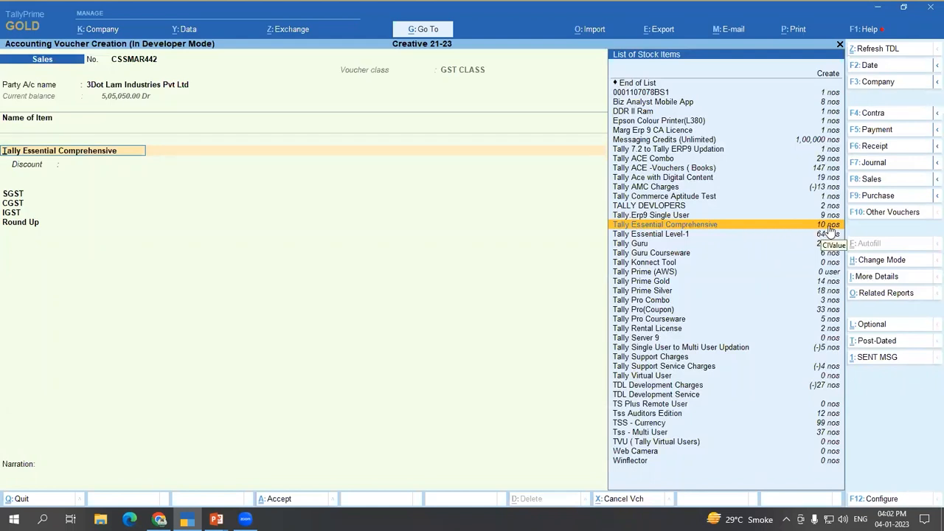
{"action": "key", "text": "alt+s"}
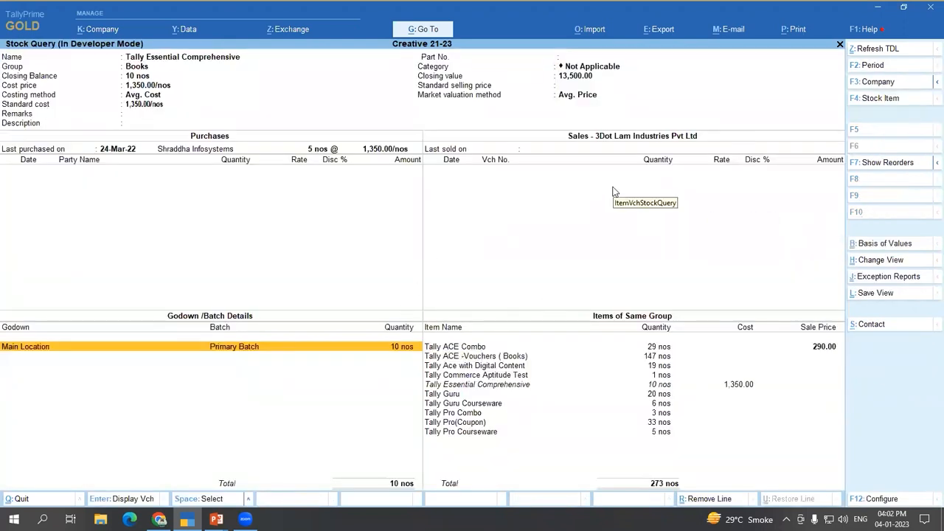
{"action": "key", "text": "Escape"}
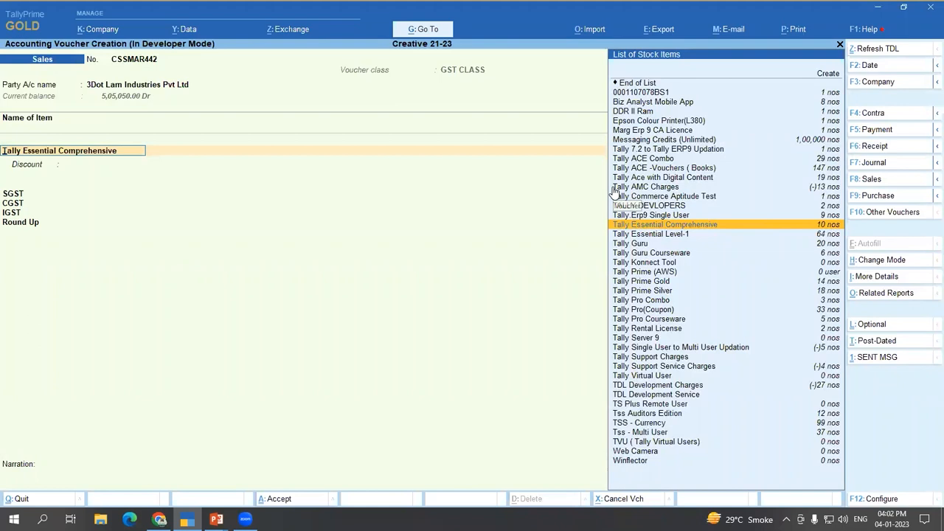
{"action": "key", "text": "Escape"}
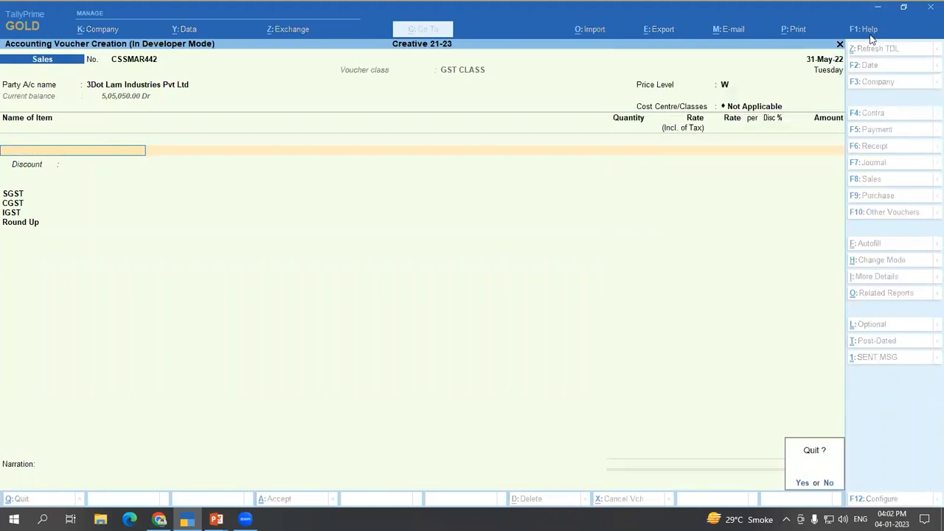
{"action": "key", "text": "y"}
Step: Open the Display settings and expand the list to show more configurations
{"action": "left_click", "coordinate": [867, 31]}
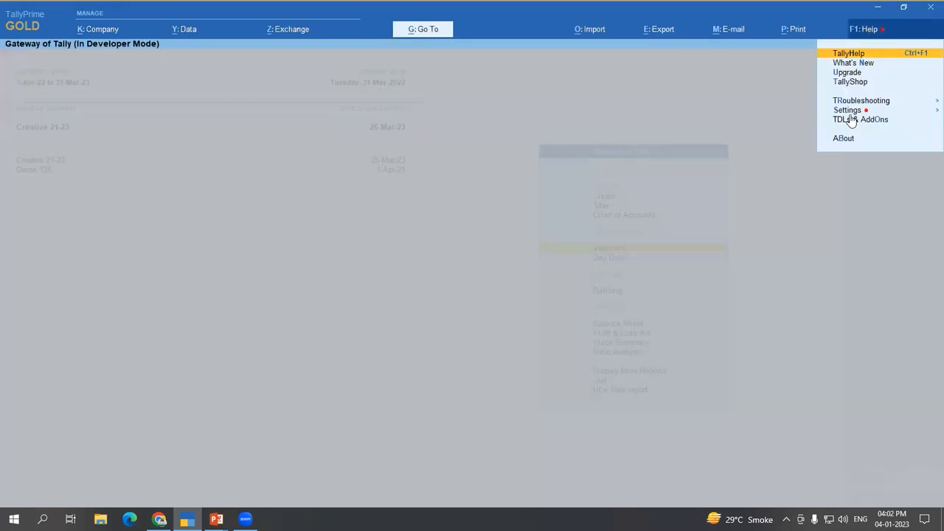
{"action": "left_click", "coordinate": [848, 112]}
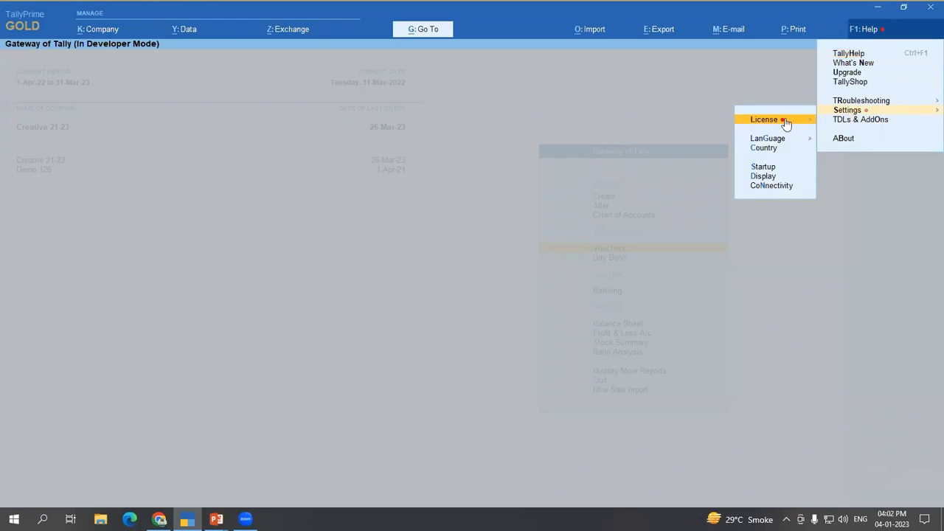
{"action": "left_click", "coordinate": [766, 177]}
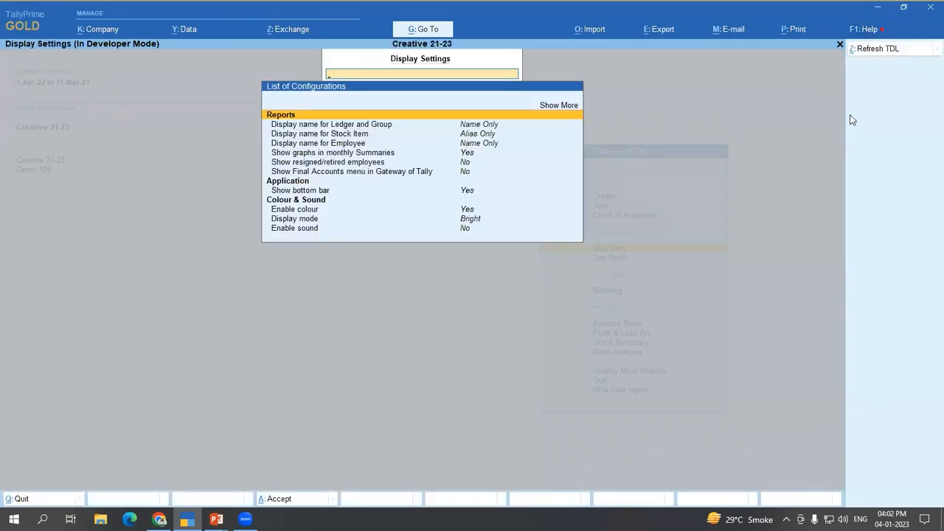
{"action": "key", "text": "Up"}
{"action": "key", "text": "Return"}
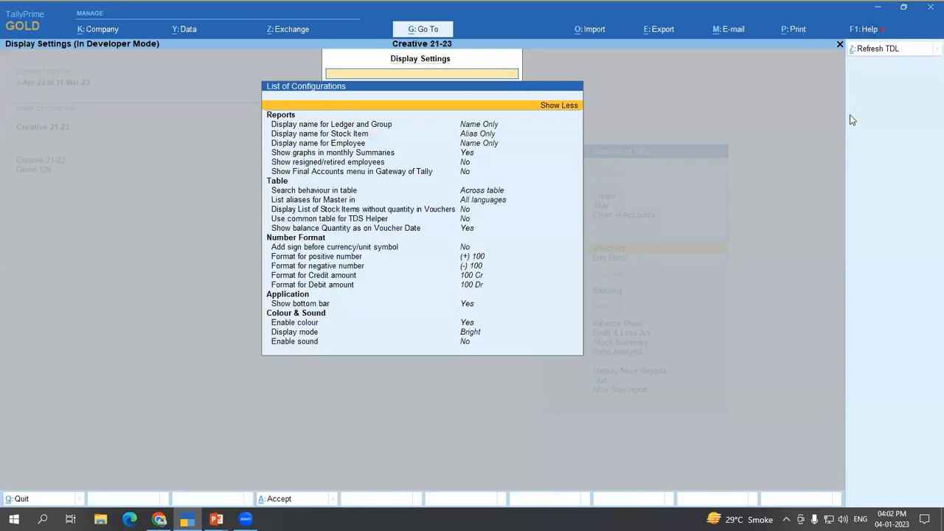
Step: Set Show balance Quantity as on Voucher Date to No in the Table settings
{"action": "key", "text": "Down"}
{"action": "key", "text": "Down"}
{"action": "key", "text": "Down"}
{"action": "key", "text": "Down"}
{"action": "key", "text": "Down"}
{"action": "key", "text": "Down"}
{"action": "key", "text": "Down"}
{"action": "key", "text": "Down"}
{"action": "key", "text": "Down"}
{"action": "key", "text": "Down"}
{"action": "key", "text": "Down"}
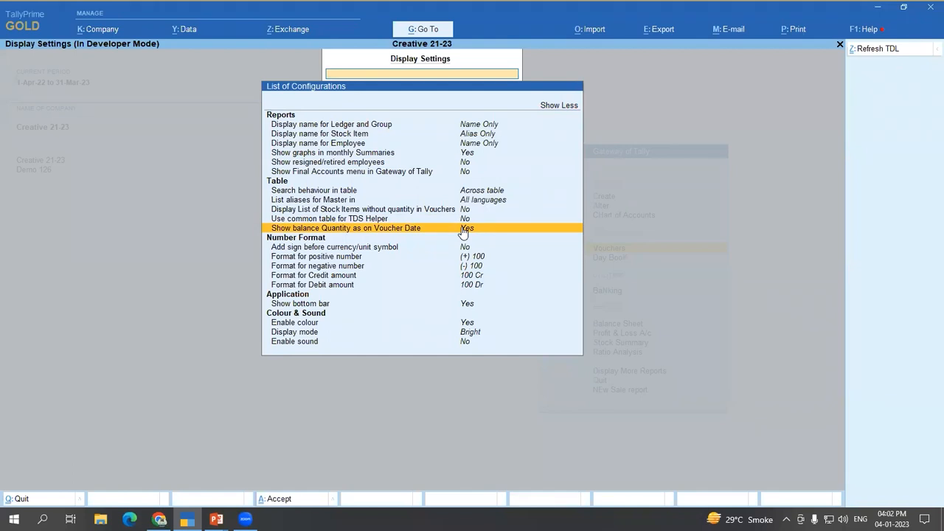
{"action": "key", "text": "Return"}
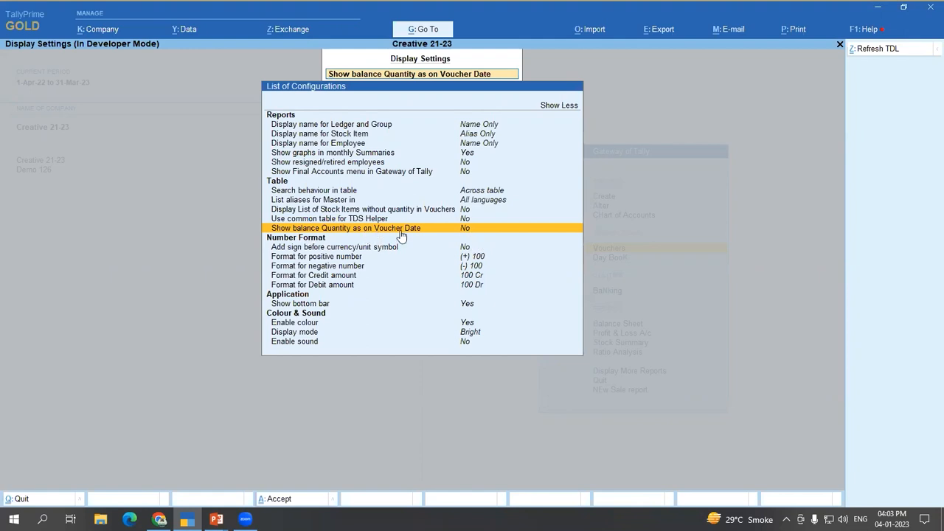
{"action": "left_click", "coordinate": [474, 233]}
{"action": "left_click", "coordinate": [537, 235]}
{"action": "key", "text": "Escape"}
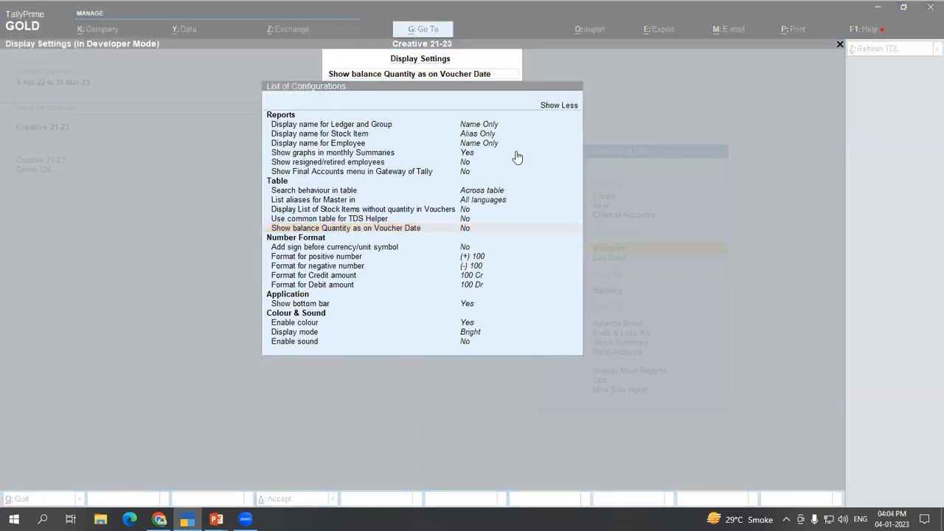
{"action": "left_click", "coordinate": [674, 246]}
{"action": "left_click", "coordinate": [683, 240]}
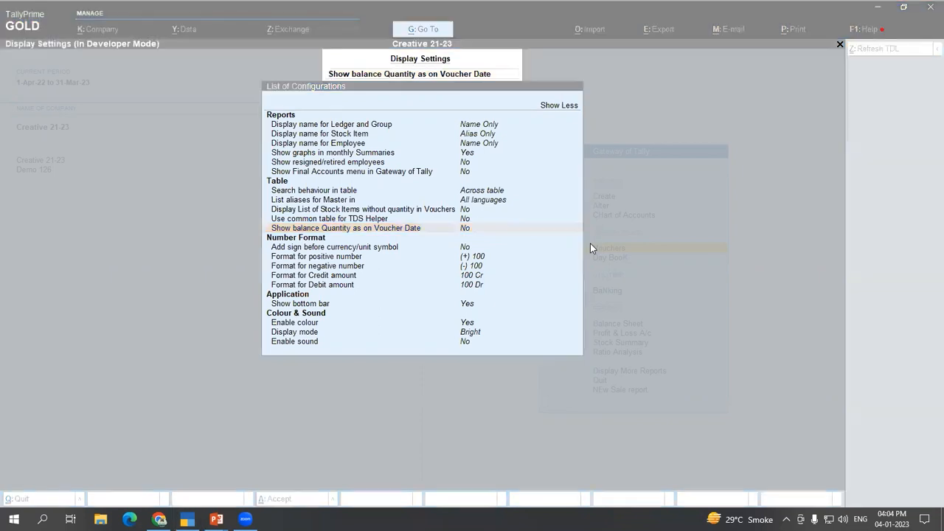
{"action": "left_click", "coordinate": [599, 221]}
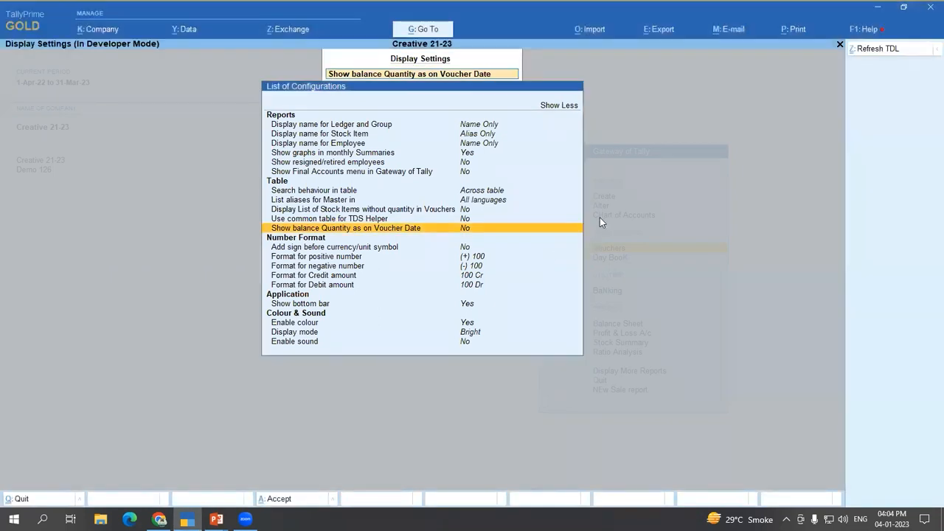
Step: Set the format for credit amounts to Custom Format with an empty prefix and the suffix Pay
{"action": "key", "text": "Down"}
{"action": "key", "text": "Down"}
{"action": "key", "text": "Down"}
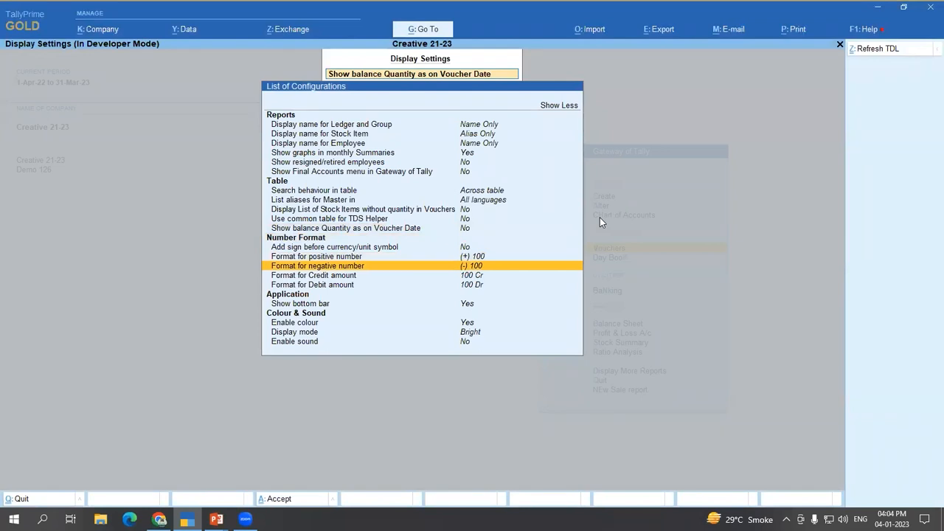
{"action": "key", "text": "Down"}
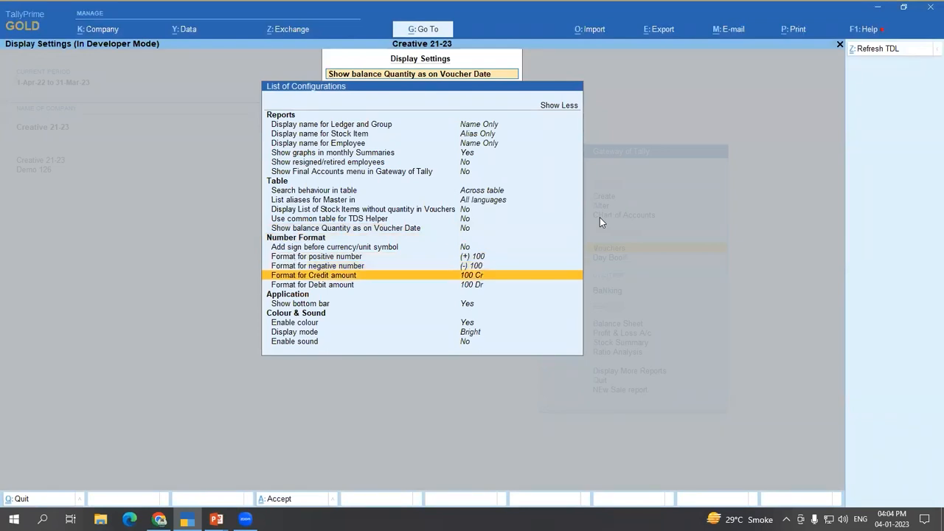
{"action": "key", "text": "Return"}
{"action": "key", "text": "Up"}
{"action": "key", "text": "Up"}
{"action": "key", "text": "Return"}
{"action": "key", "text": "BackSpace"}
{"action": "key", "text": "Return"}
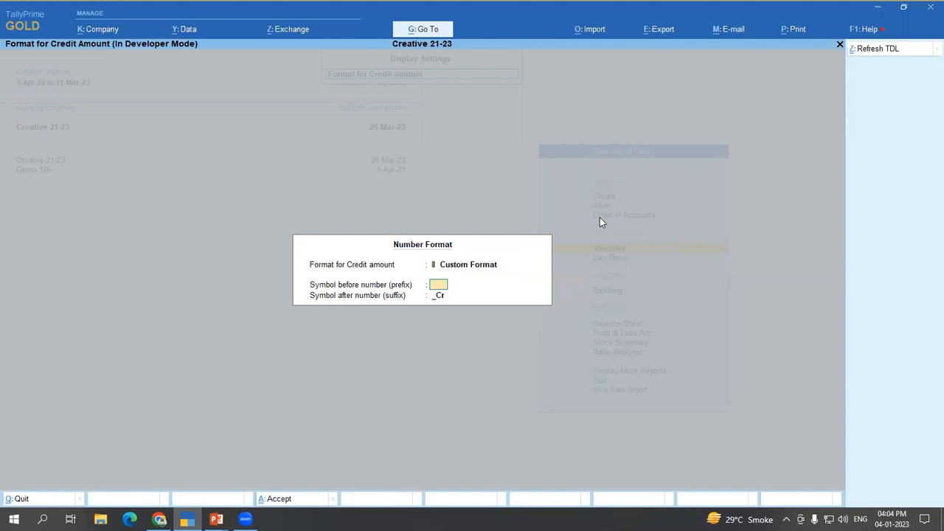
{"action": "key", "text": "Return"}
{"action": "type", "text": "Pay"}
{"action": "key", "text": "Return"}
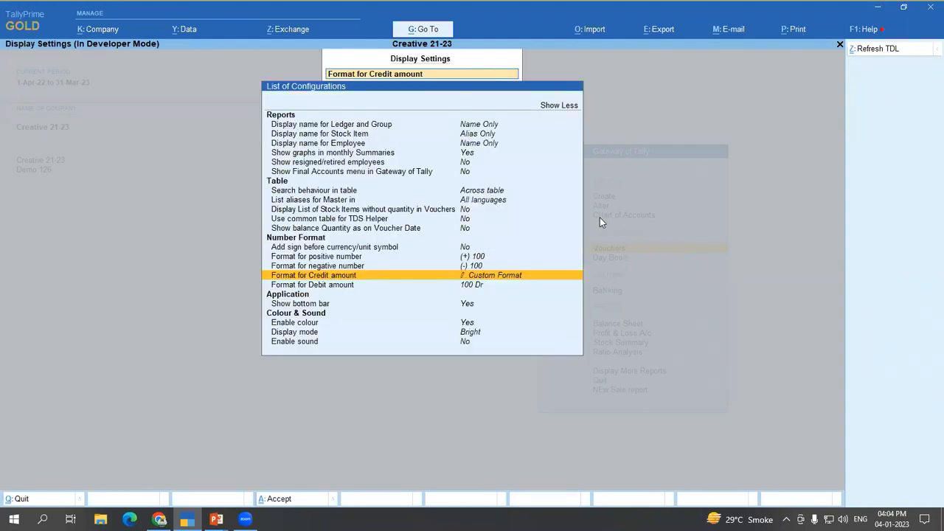
Step: Review the custom credit amount format and leave the Display settings
{"action": "key", "text": "Return"}
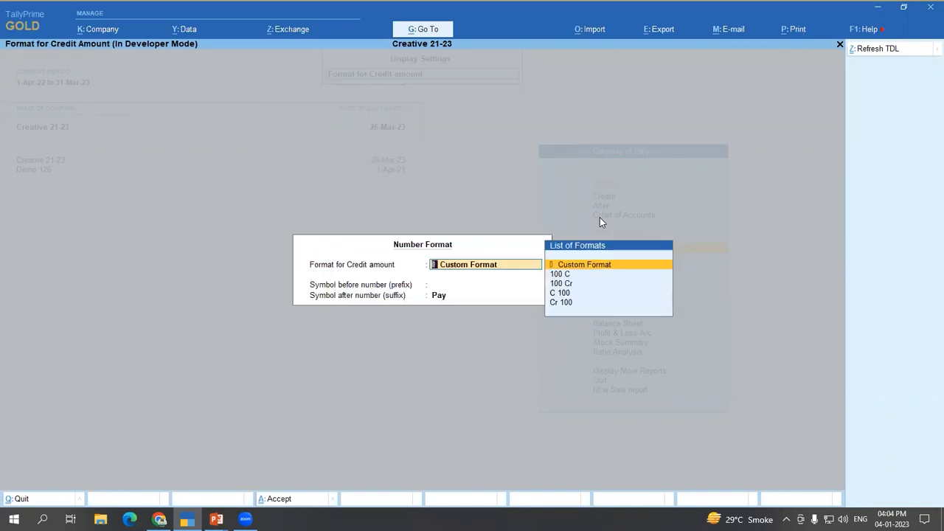
{"action": "key", "text": "Escape"}
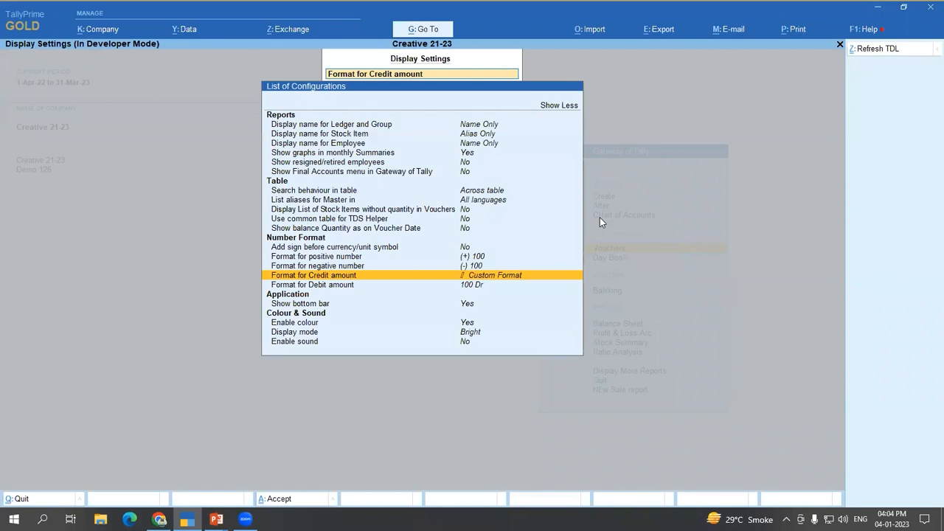
{"action": "key", "text": "Escape"}
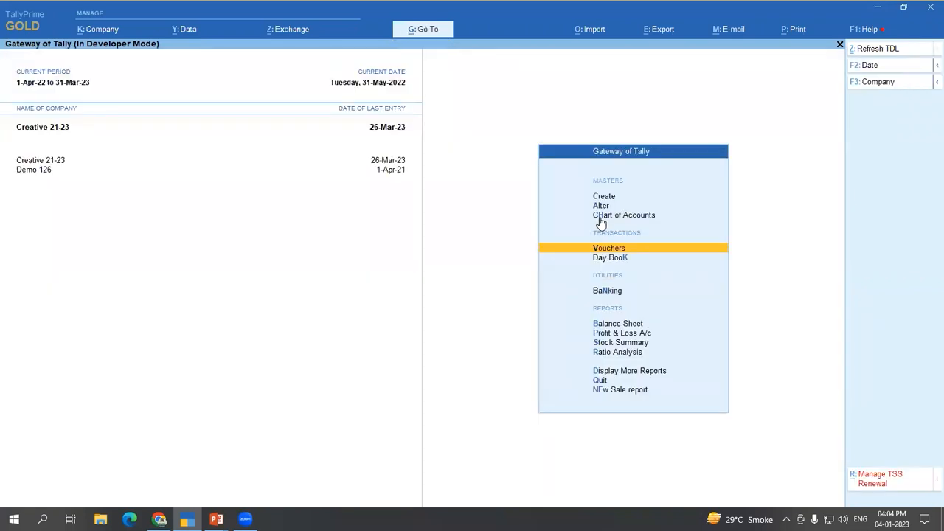
Step: Open the Bills Payable report under Outstandings and look over its last and first bills
{"action": "key", "text": "d"}
{"action": "key", "text": "s"}
{"action": "key", "text": "s"}
{"action": "key", "text": "Escape"}
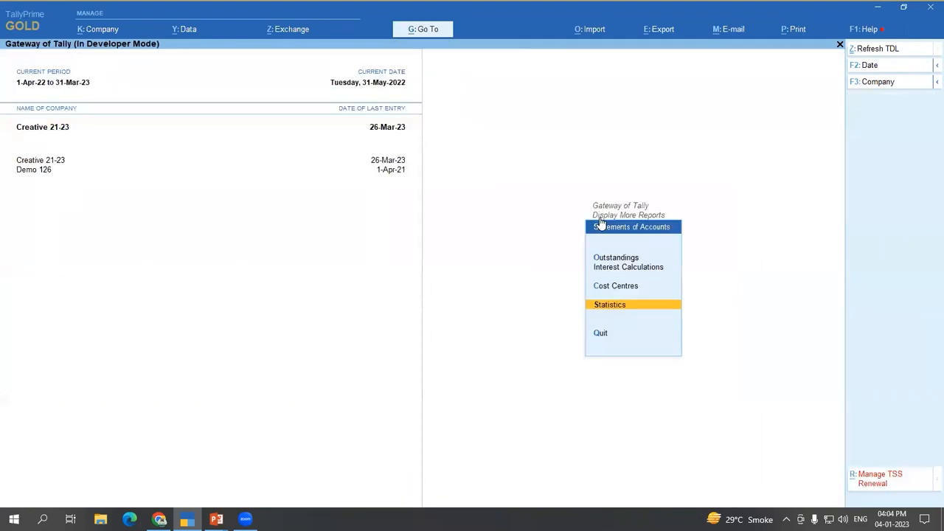
{"action": "key", "text": "Escape"}
{"action": "key", "text": "Return"}
{"action": "key", "text": "Return"}
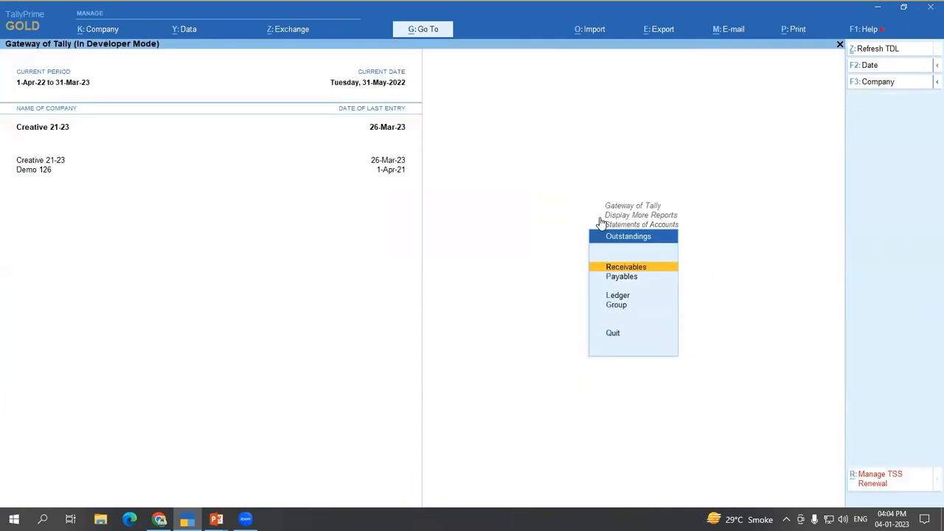
{"action": "key", "text": "p"}
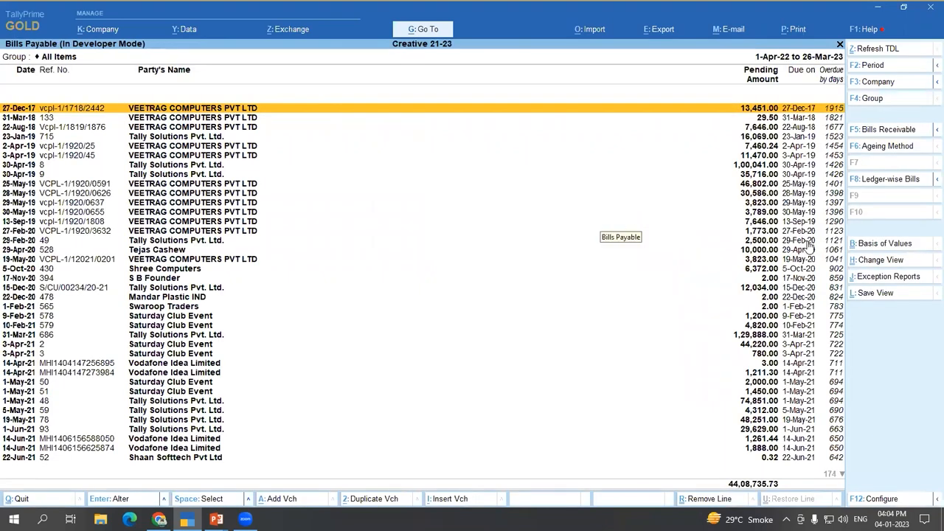
{"action": "key", "text": "End"}
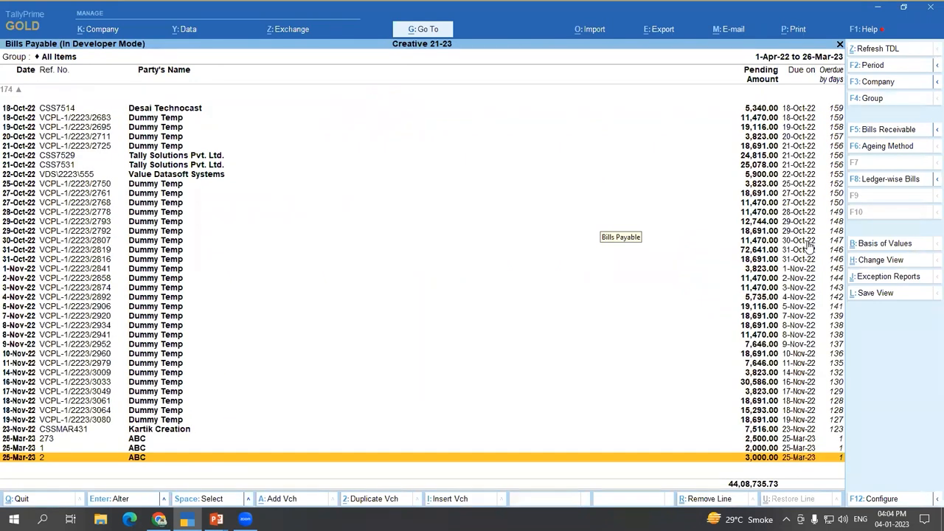
{"action": "key", "text": "Home"}
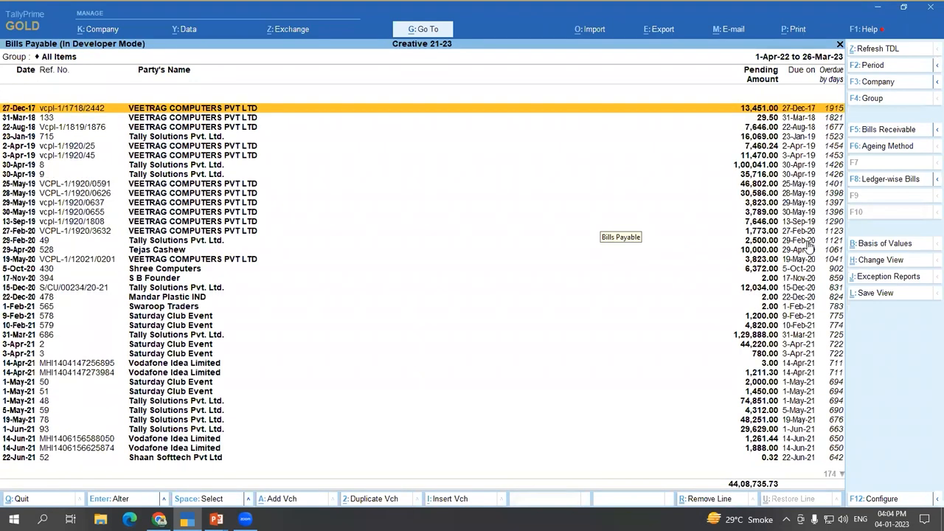
Step: Open the ledger outstandings of VEETRAG COMPUTERS PVT LTD and examine how its credit and debit amounts are labelled
{"action": "key", "text": "Escape"}
{"action": "key", "text": "Down"}
{"action": "key", "text": "Return"}
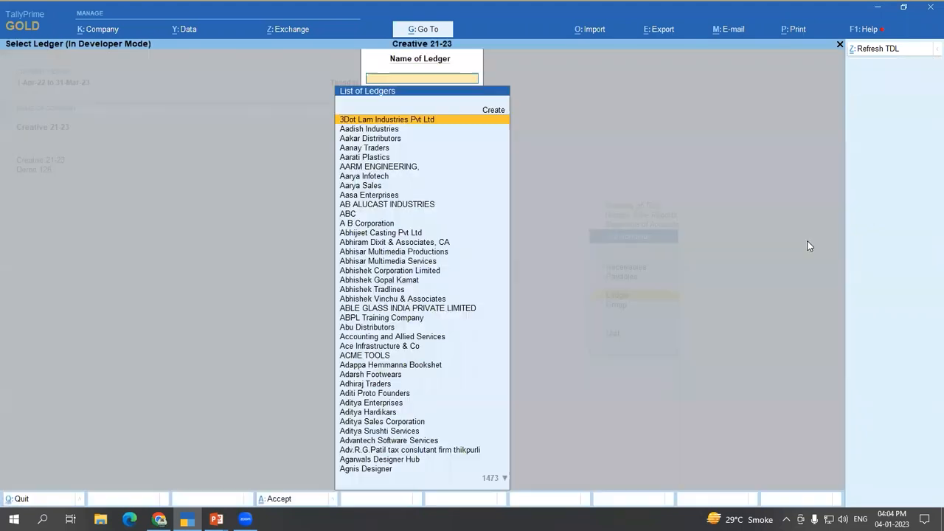
{"action": "type", "text": "Vee"}
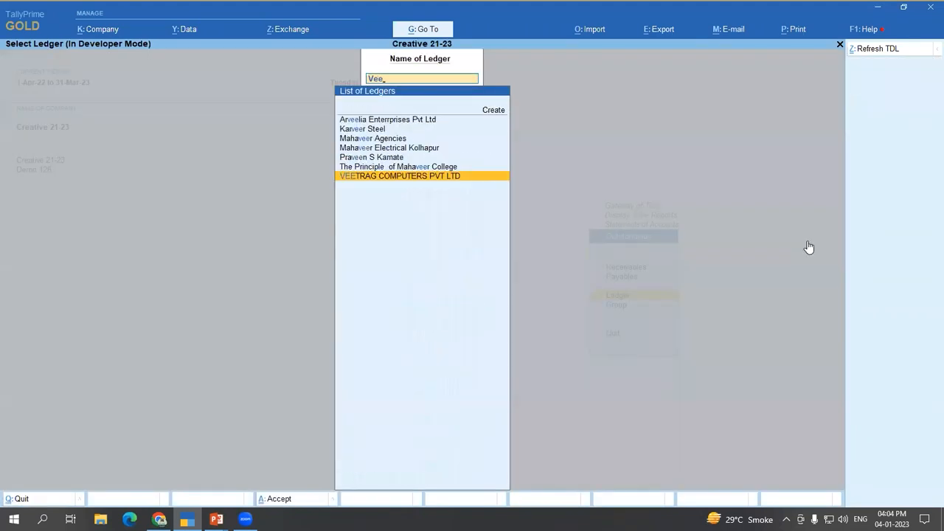
{"action": "key", "text": "Return"}
{"action": "key", "text": "Down"}
{"action": "key", "text": "Down"}
{"action": "key", "text": "Down"}
{"action": "key", "text": "Down"}
{"action": "key", "text": "Down"}
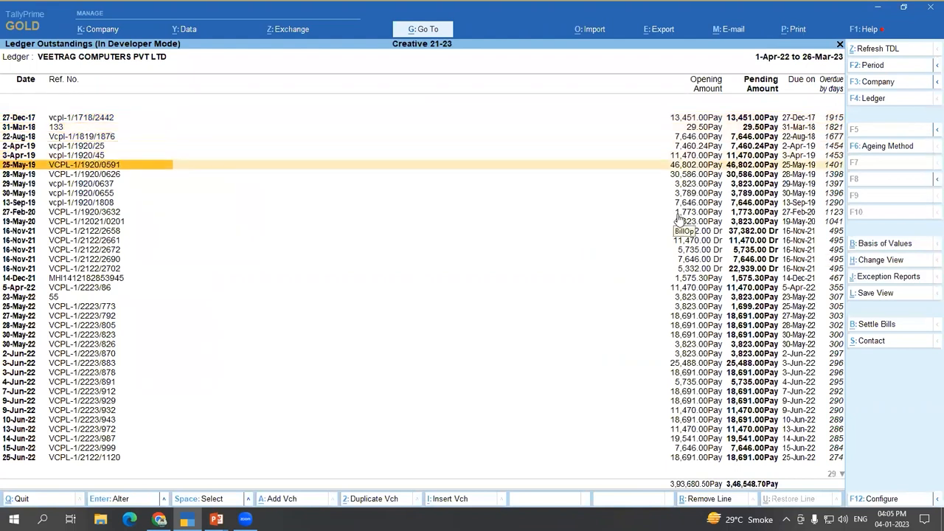
{"action": "left_click", "coordinate": [726, 213]}
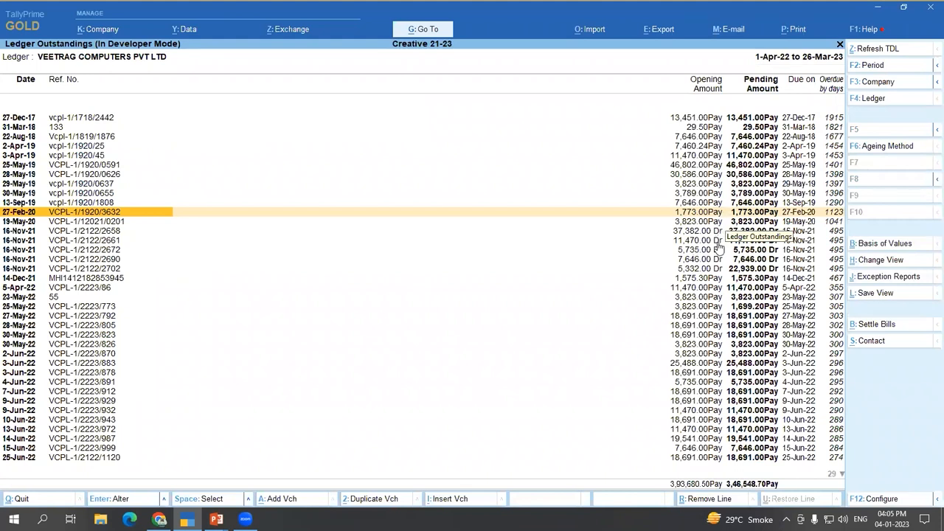
{"action": "left_click", "coordinate": [720, 241]}
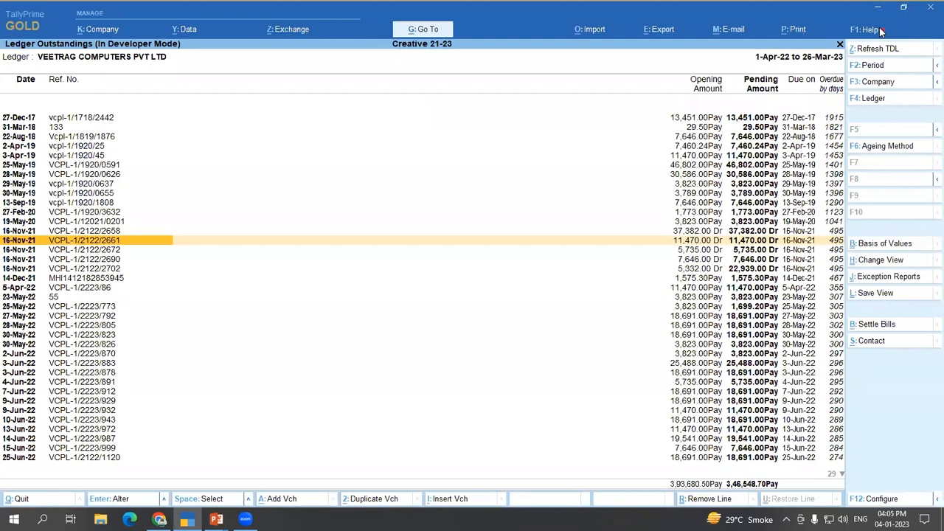
Step: Open the application's Display settings and expand the list to show all configurations
{"action": "left_click", "coordinate": [879, 31]}
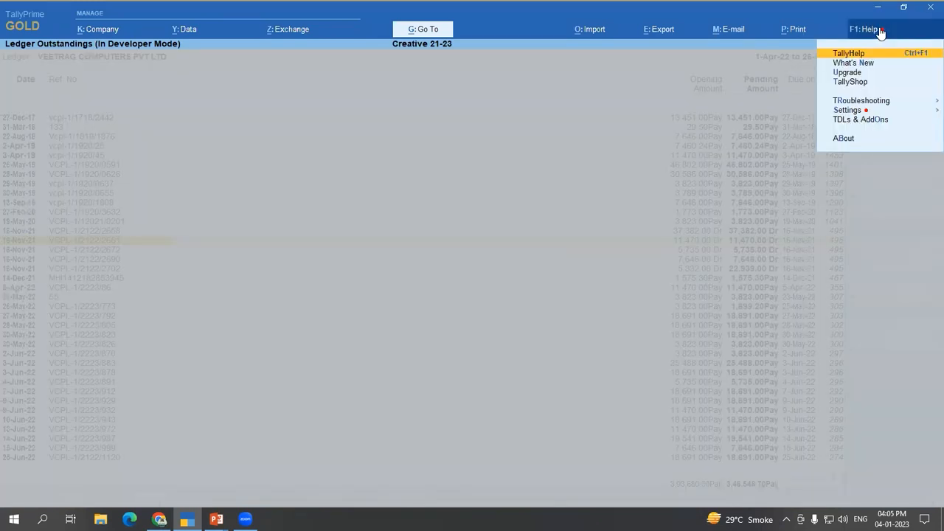
{"action": "left_click", "coordinate": [880, 31]}
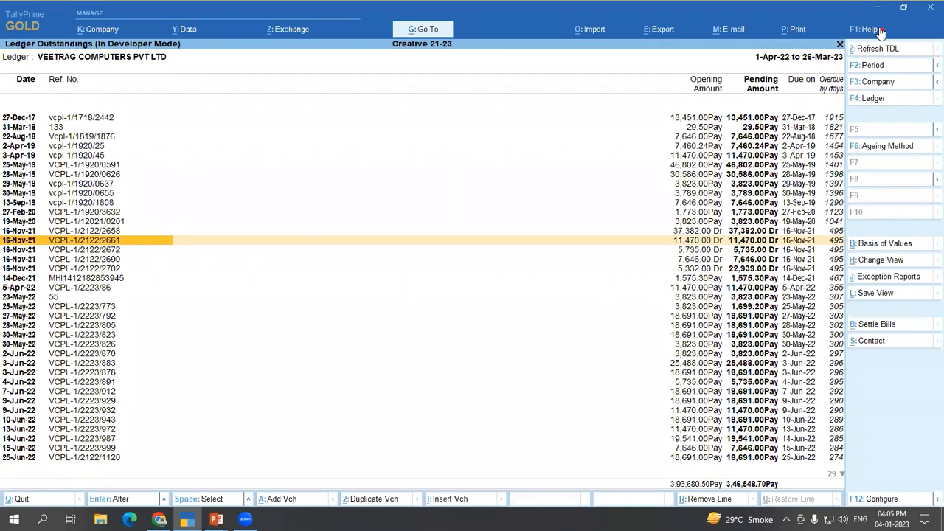
{"action": "left_click", "coordinate": [880, 31]}
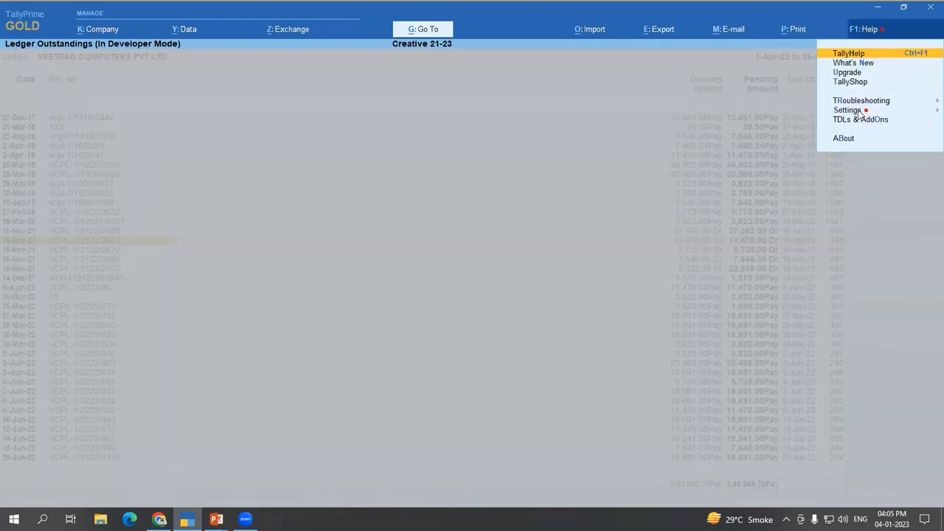
{"action": "left_click", "coordinate": [848, 112]}
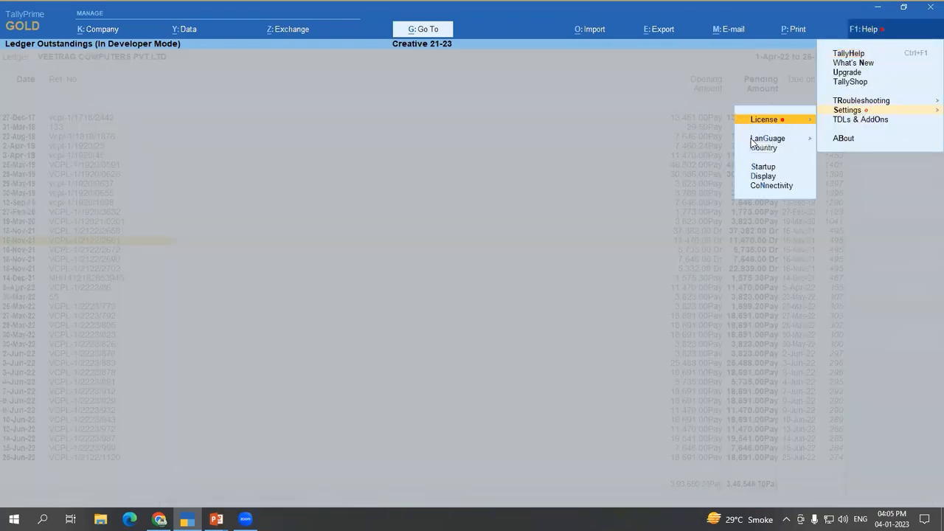
{"action": "left_click", "coordinate": [767, 176]}
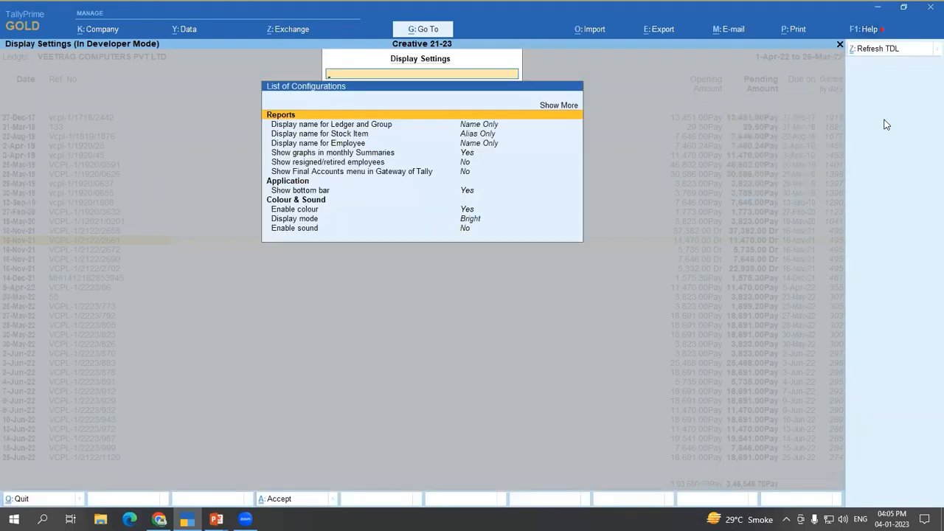
{"action": "key", "text": "ctrl+b"}
Step: Set the format for credit amounts to 100 Cr in the Display settings
{"action": "key", "text": "Down"}
{"action": "key", "text": "Down"}
{"action": "key", "text": "Down"}
{"action": "key", "text": "Down"}
{"action": "key", "text": "Down"}
{"action": "key", "text": "Down"}
{"action": "key", "text": "Down"}
{"action": "key", "text": "Down"}
{"action": "key", "text": "Down"}
{"action": "key", "text": "Down"}
{"action": "key", "text": "Down"}
{"action": "key", "text": "Down"}
{"action": "key", "text": "Down"}
{"action": "key", "text": "Down"}
{"action": "key", "text": "Down"}
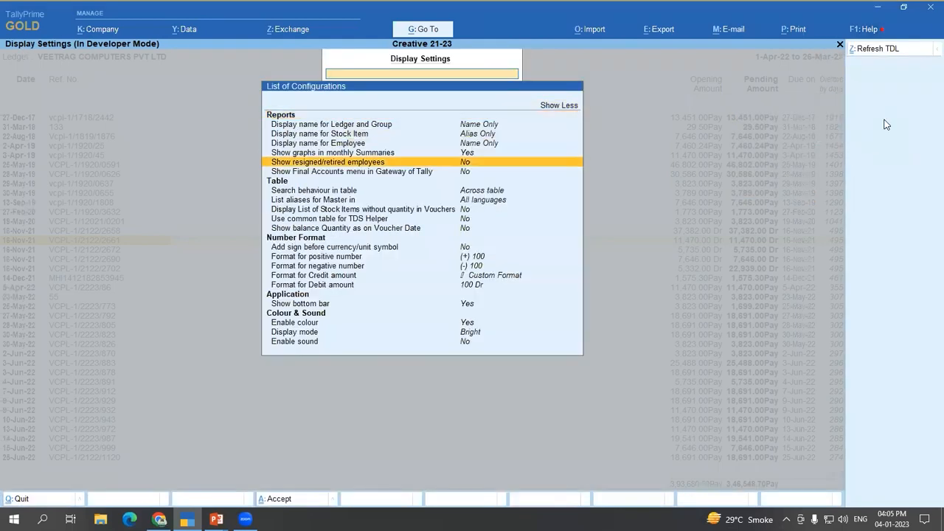
{"action": "key", "text": "Return"}
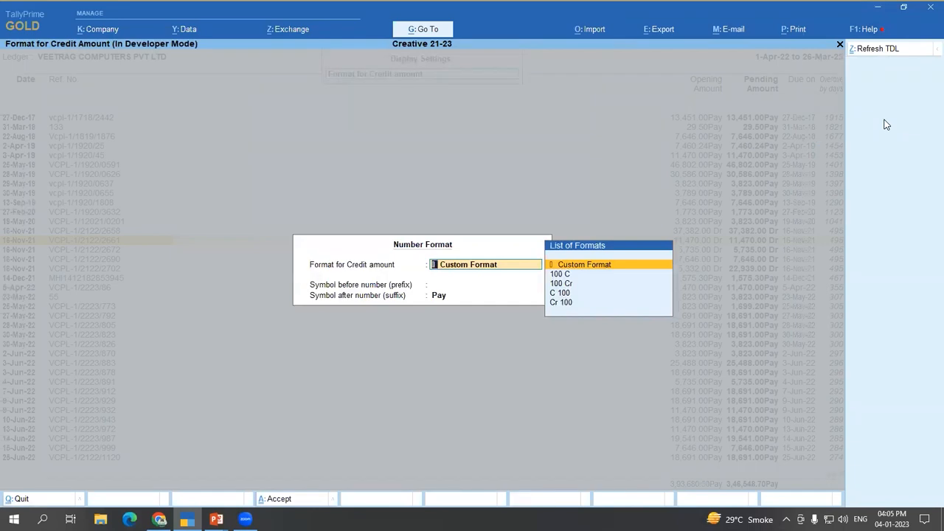
{"action": "key", "text": "Down"}
{"action": "key", "text": "Down"}
{"action": "key", "text": "Down"}
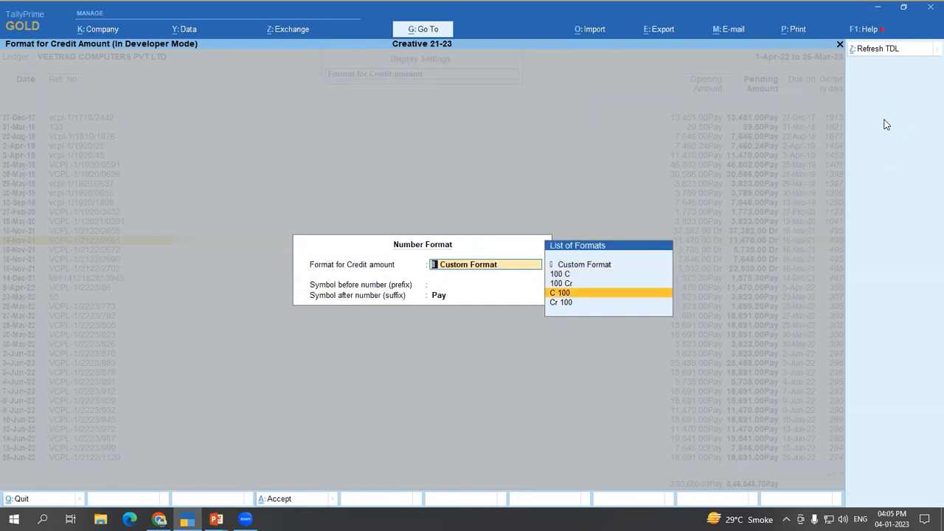
{"action": "key", "text": "Up"}
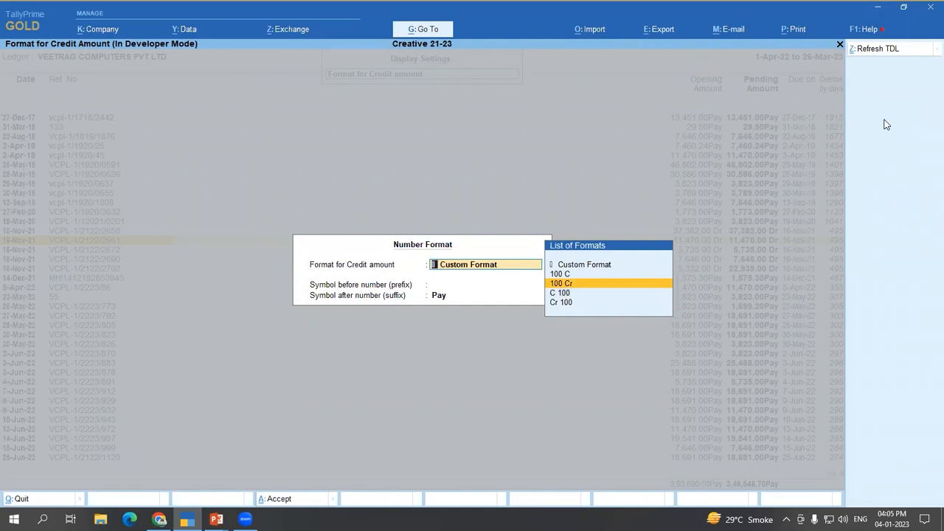
{"action": "key", "text": "Return"}
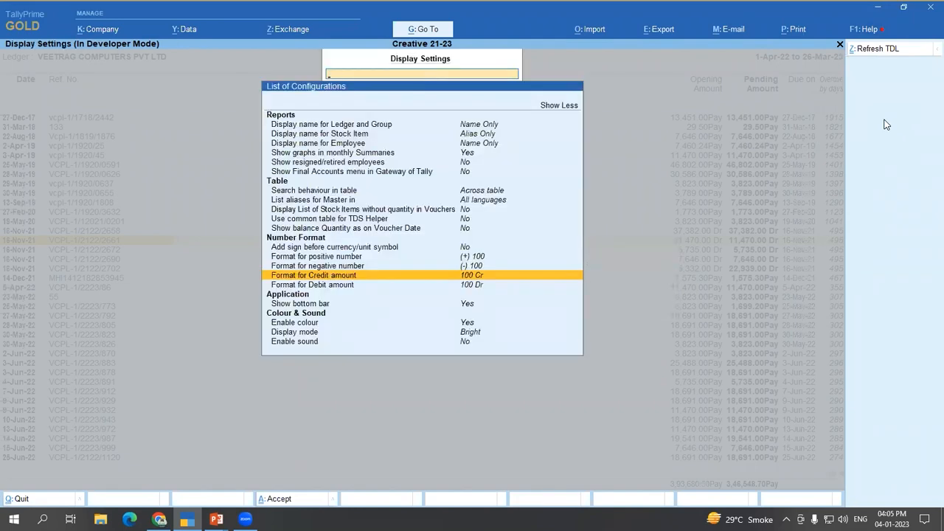
Step: Leave the Display settings and the ledger outstandings, returning to the list of further reports
{"action": "key", "text": "Escape"}
{"action": "key", "text": "Escape"}
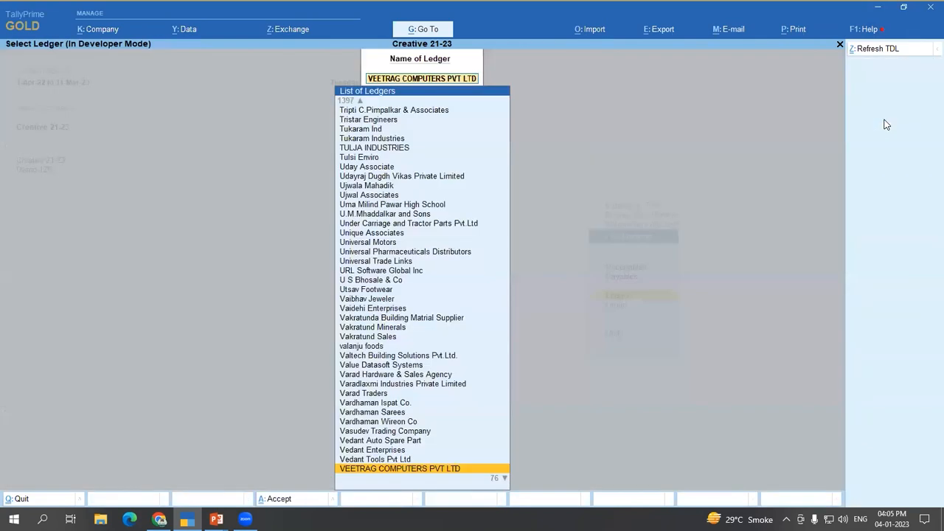
{"action": "key", "text": "Escape"}
{"action": "key", "text": "Escape"}
{"action": "key", "text": "Escape"}
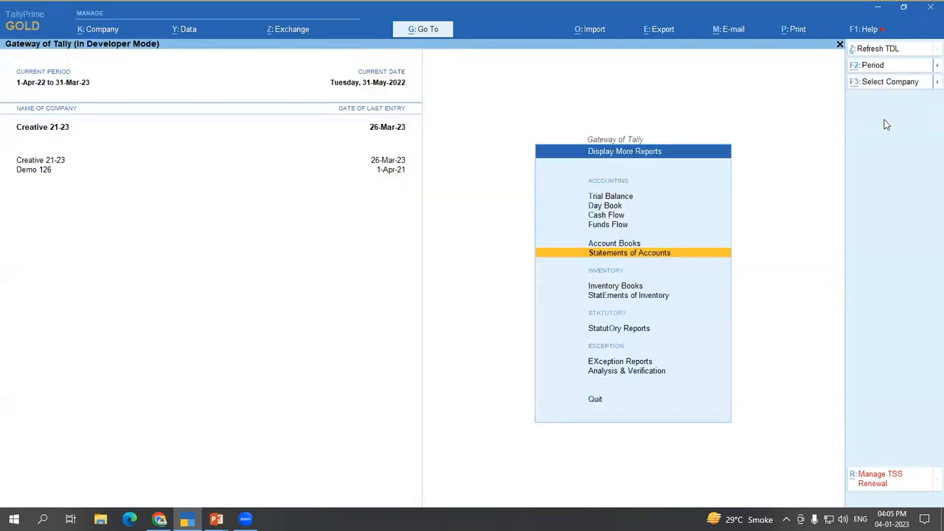
Step: Switch to the PowerPoint slide show and advance to the slide about stock impact on GRN date instead of bill date
{"action": "key", "text": "alt+Tab"}
{"action": "key", "text": "alt+Tab"}
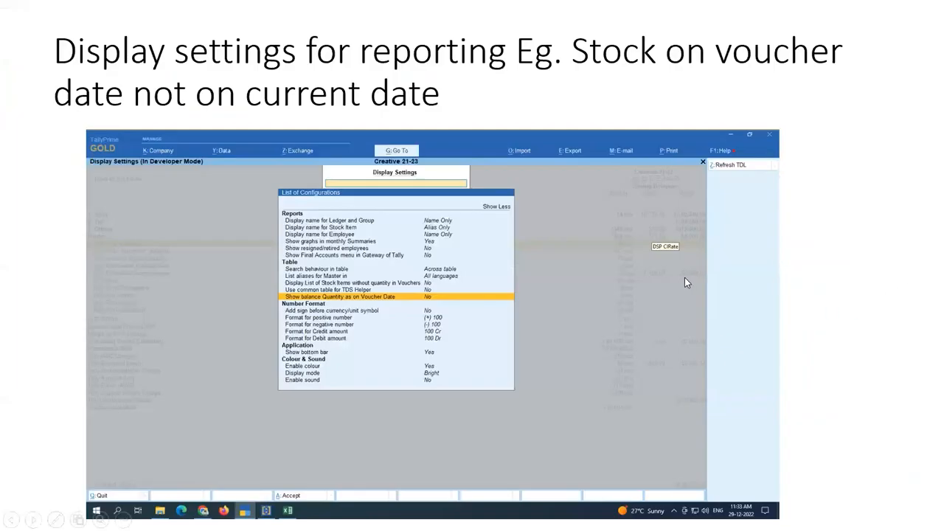
{"action": "left_click", "coordinate": [686, 277]}
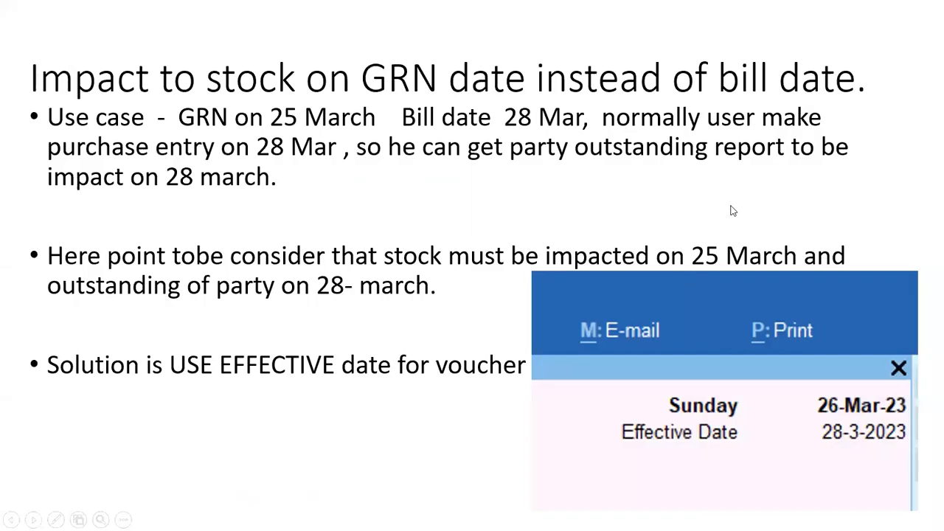
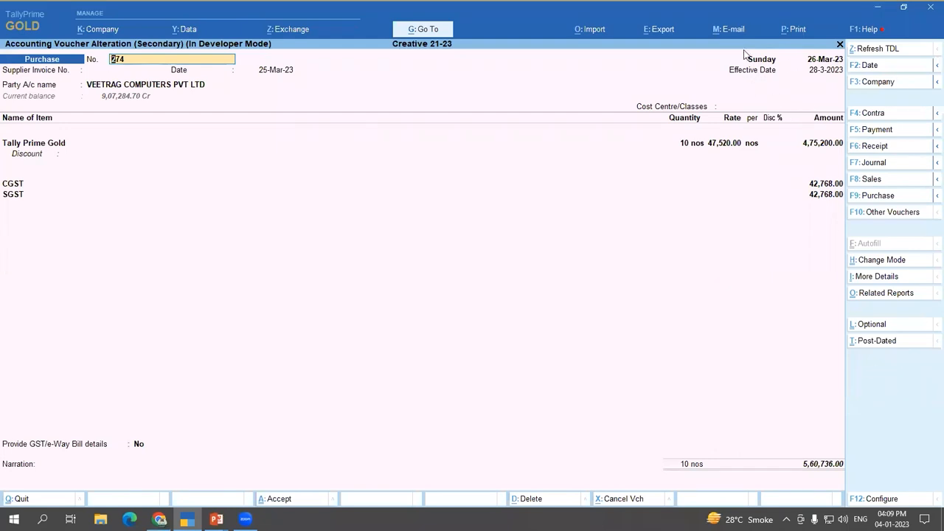
Step: Open the Purchase voucher type for alteration from within the purchase voucher
{"action": "key", "text": "alt+g"}
{"action": "key", "text": "Up"}
{"action": "key", "text": "Up"}
{"action": "key", "text": "Up"}
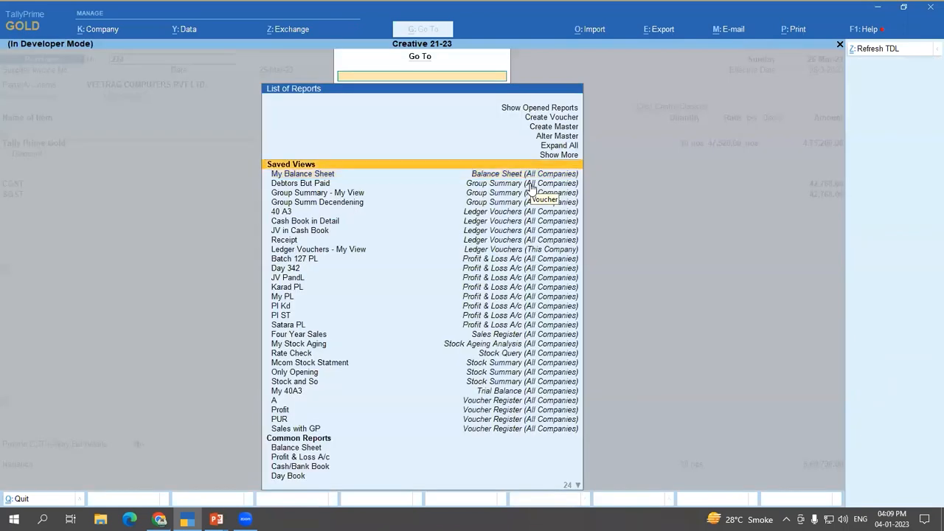
{"action": "key", "text": "Return"}
{"action": "key", "text": "Down"}
{"action": "key", "text": "Down"}
{"action": "key", "text": "Down"}
{"action": "key", "text": "Down"}
{"action": "key", "text": "Down"}
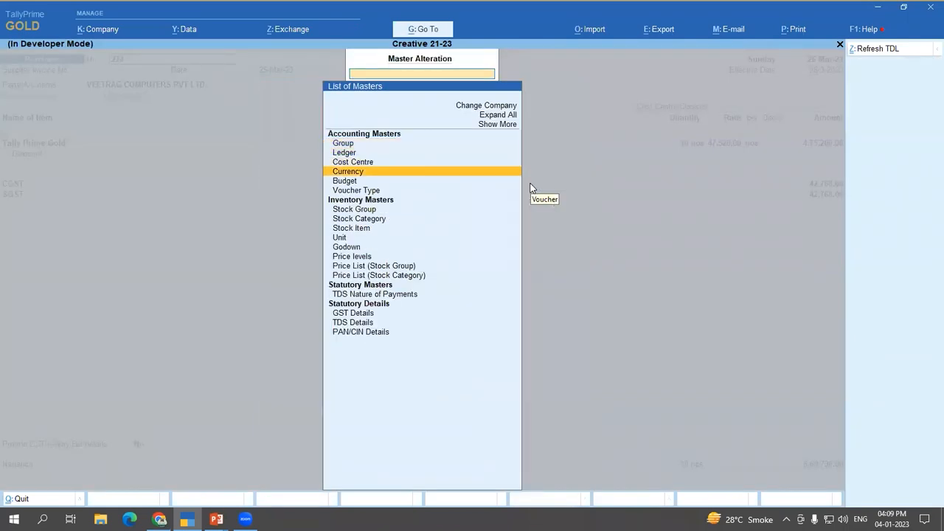
{"action": "key", "text": "Return"}
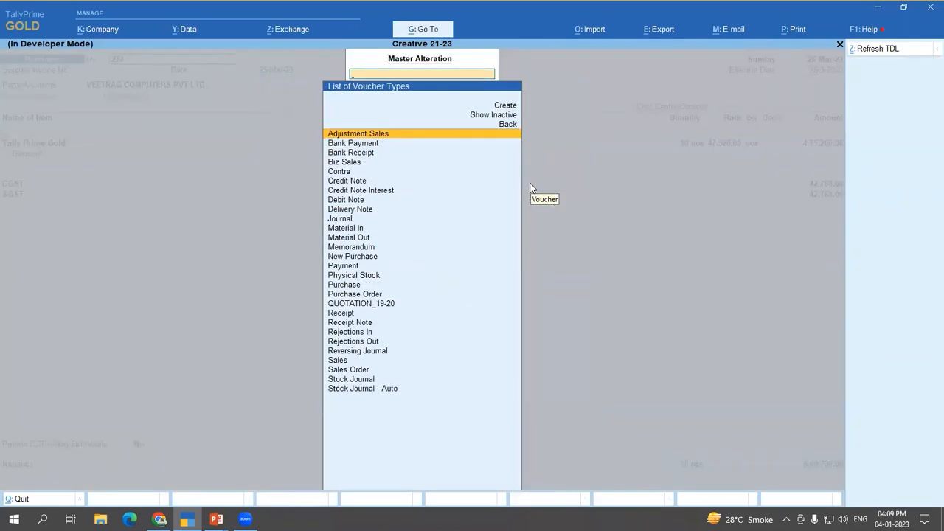
{"action": "type", "text": "Pur"}
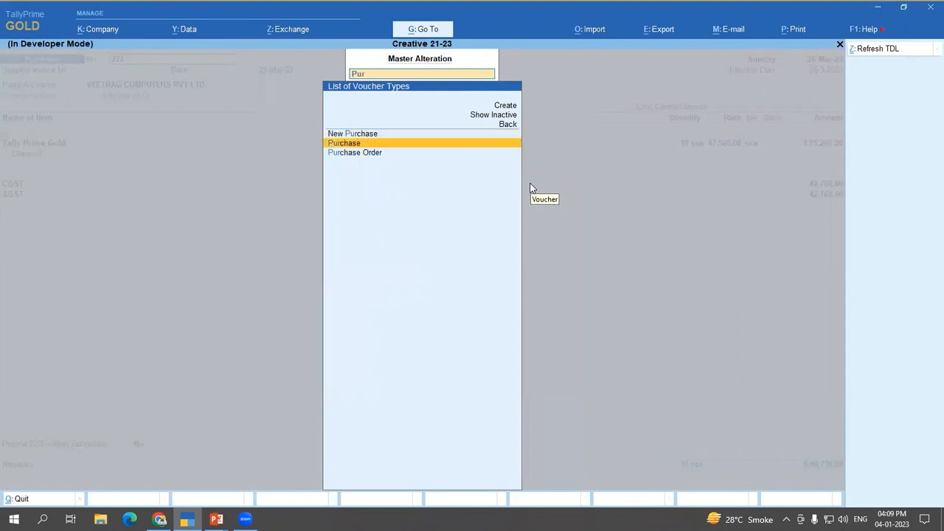
{"action": "key", "text": "Up"}
{"action": "key", "text": "Down"}
{"action": "key", "text": "Up"}
{"action": "key", "text": "Down"}
{"action": "key", "text": "Return"}
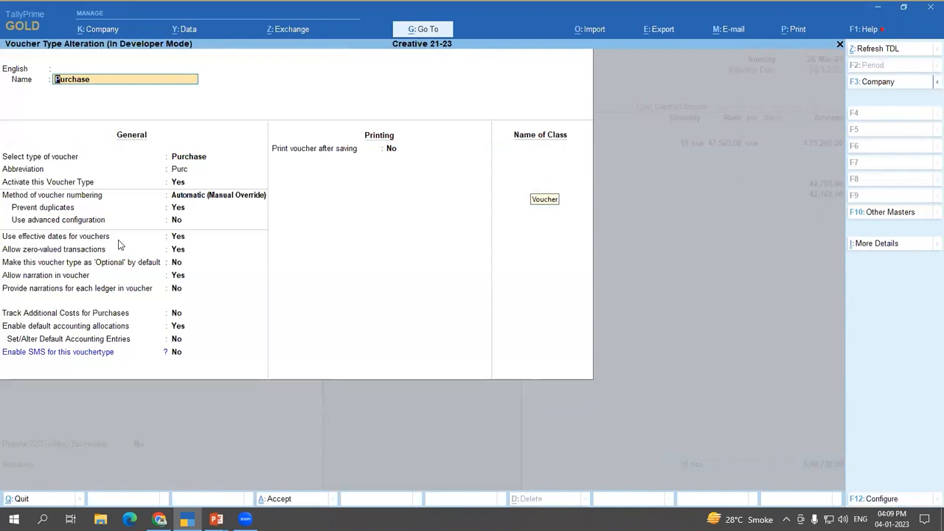
Step: Check the Use effective dates for vouchers option of the Purchase voucher type, then return to the purchase voucher without saving
{"action": "left_click", "coordinate": [174, 237]}
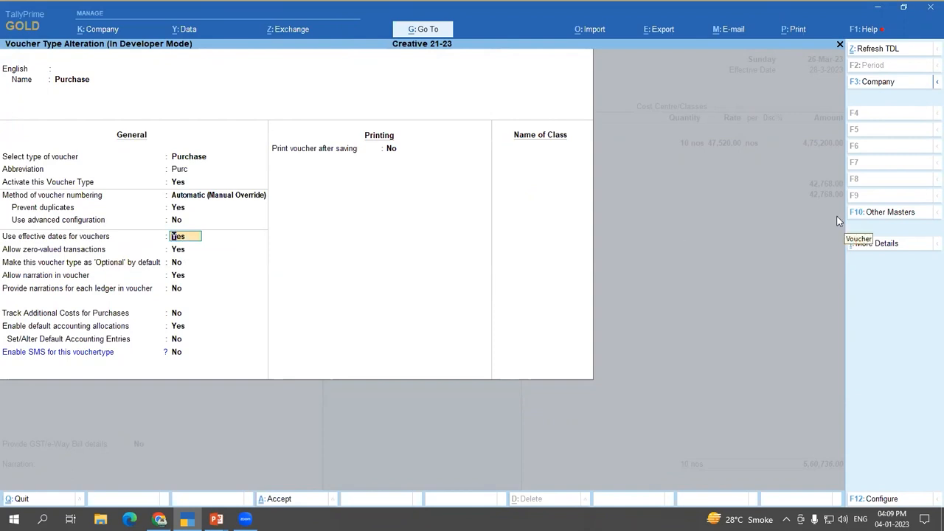
{"action": "key", "text": "Escape"}
{"action": "key", "text": "Escape"}
{"action": "key", "text": "y"}
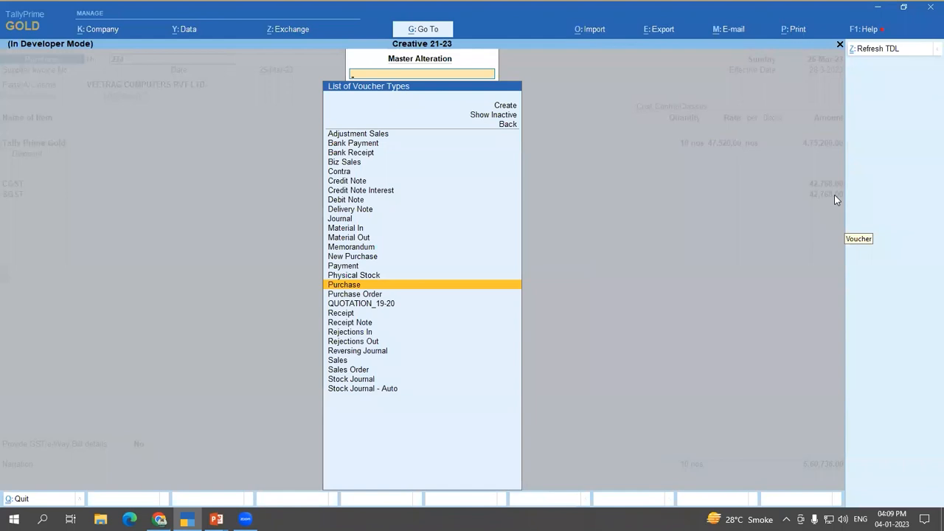
{"action": "key", "text": "Escape"}
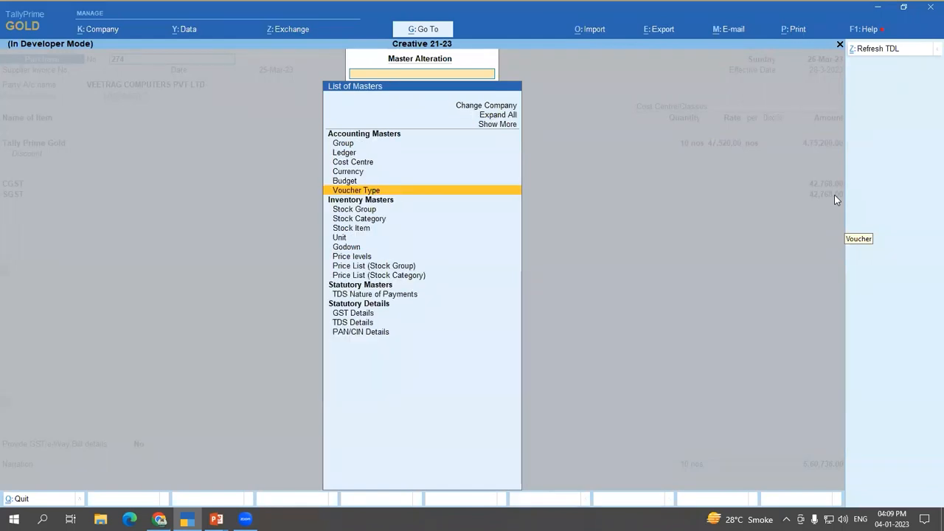
{"action": "key", "text": "Escape"}
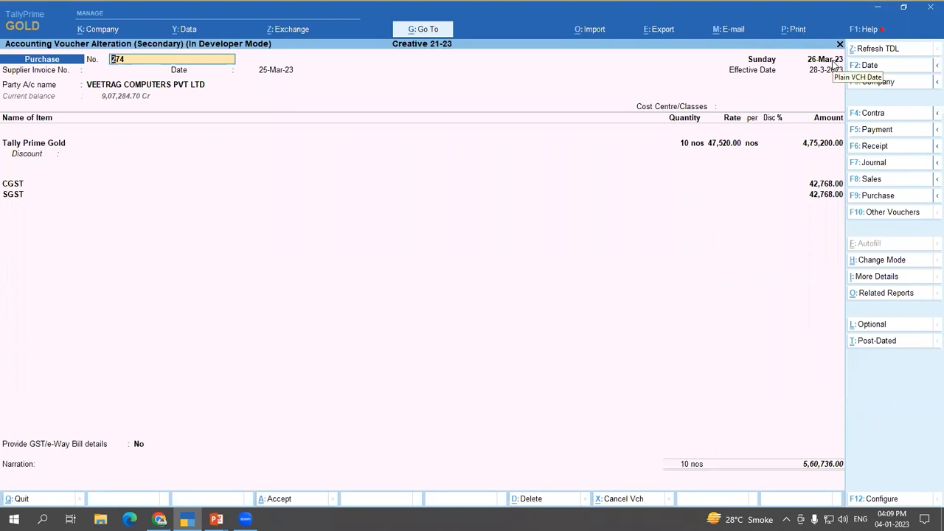
Step: Quit the purchase voucher and return to the ledger vouchers of VEETRAG COMPUTERS PVT LTD
{"action": "key", "text": "Escape"}
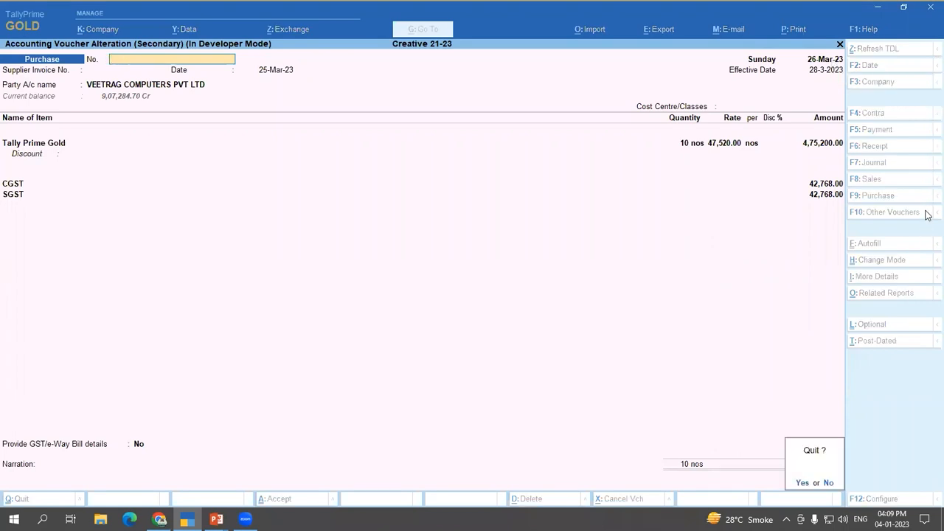
{"action": "key", "text": "y"}
{"action": "key", "text": "Return"}
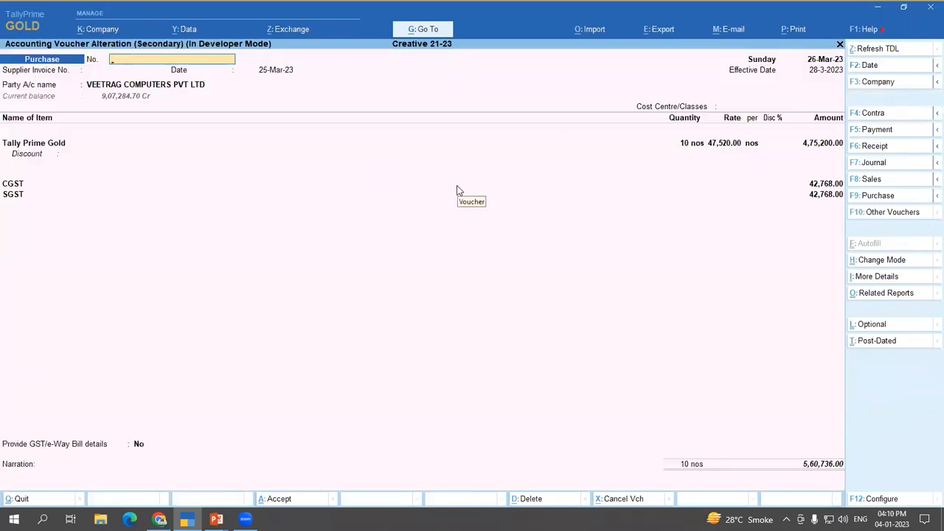
{"action": "key", "text": "Escape"}
{"action": "key", "text": "y"}
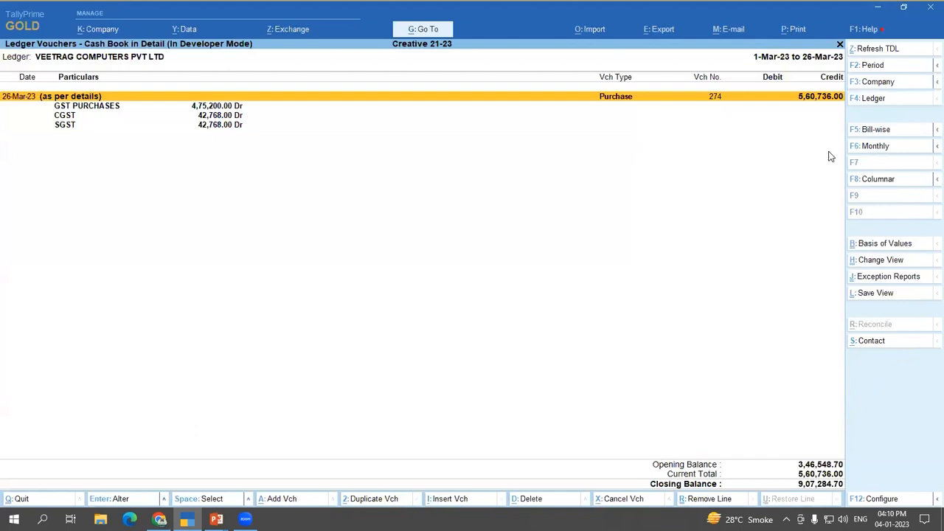
Step: Open the bill-wise outstandings of VEETRAG COMPUTERS PVT LTD and look at the last bills
{"action": "left_click", "coordinate": [875, 130]}
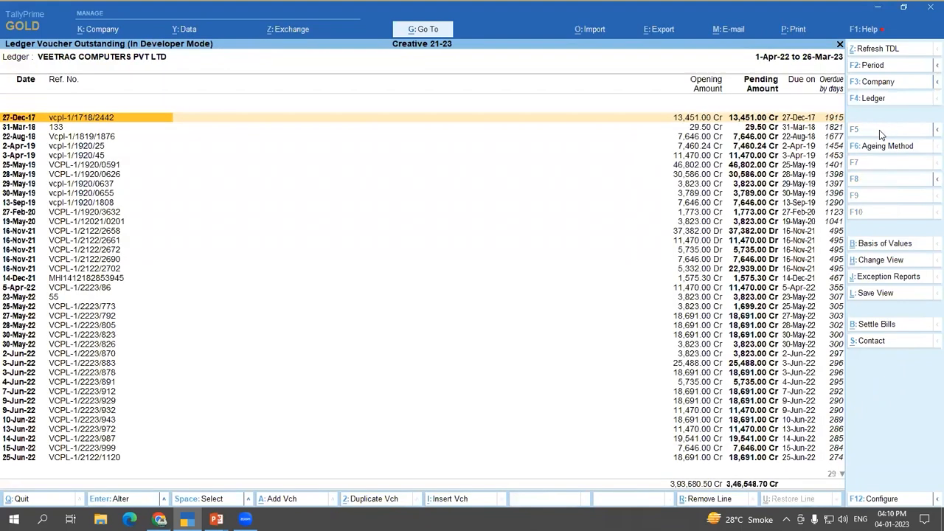
{"action": "key", "text": "End"}
{"action": "key", "text": "Up"}
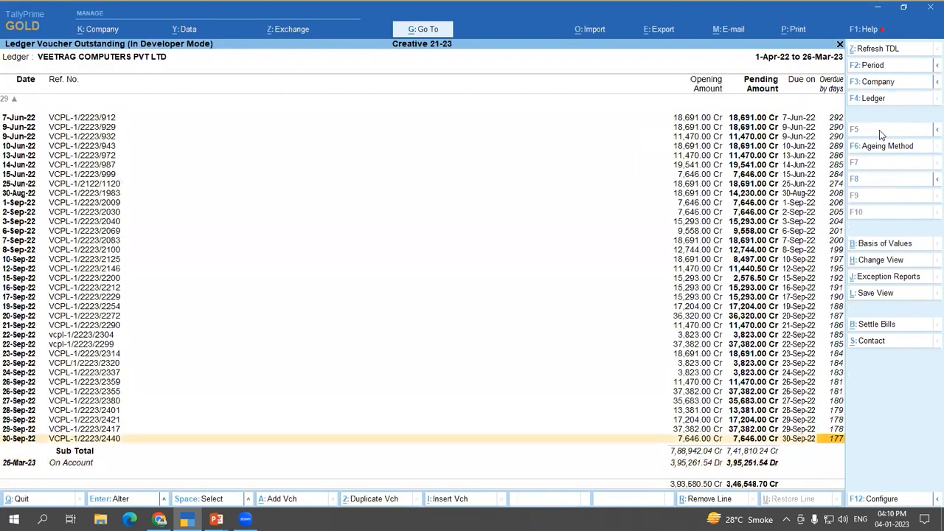
Step: Extend the outstandings report's period to 31-Mar-23 and go to its last bill
{"action": "key", "text": "alt+F2"}
{"action": "type", "text": "31"}
{"action": "key", "text": "Return"}
{"action": "key", "text": "End"}
{"action": "key", "text": "Up"}
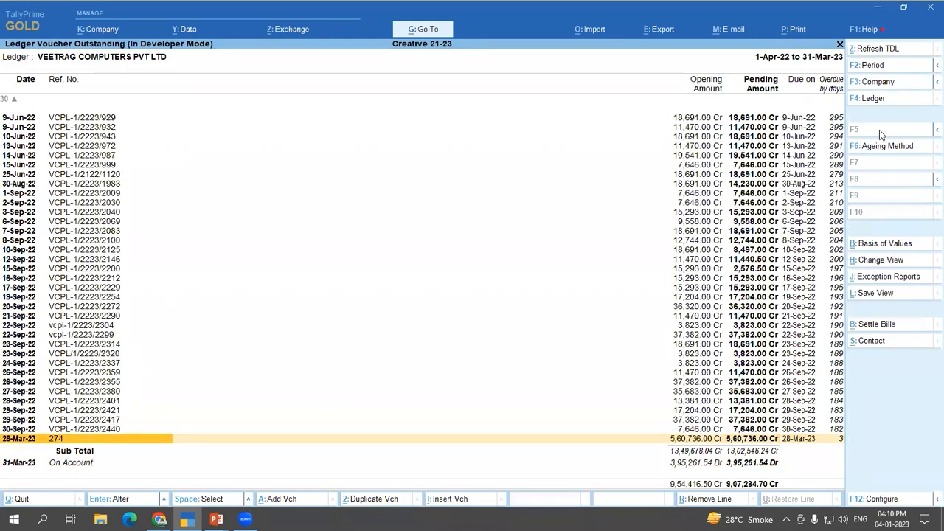
Step: Expand the details of the 28-Mar-23 bill and open its purchase voucher
{"action": "key", "text": "shift+Return"}
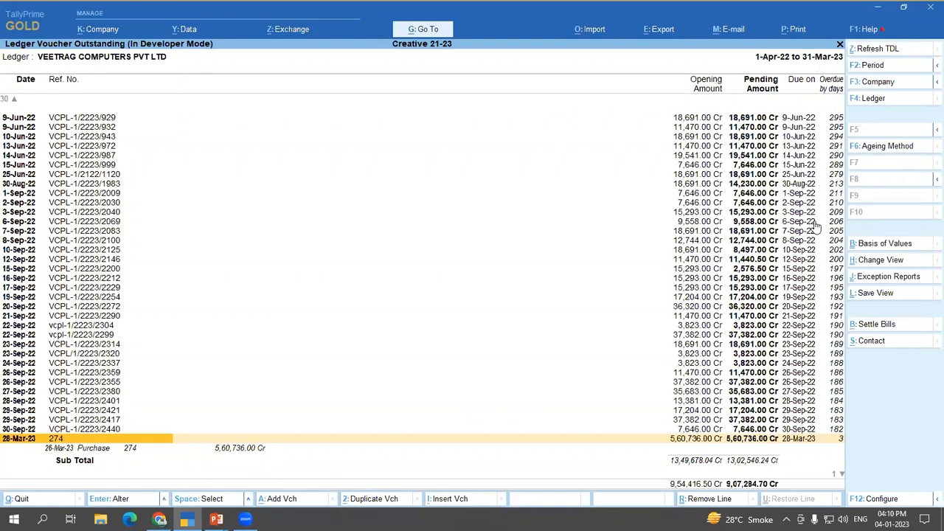
{"action": "left_click", "coordinate": [841, 445]}
{"action": "left_click", "coordinate": [839, 445]}
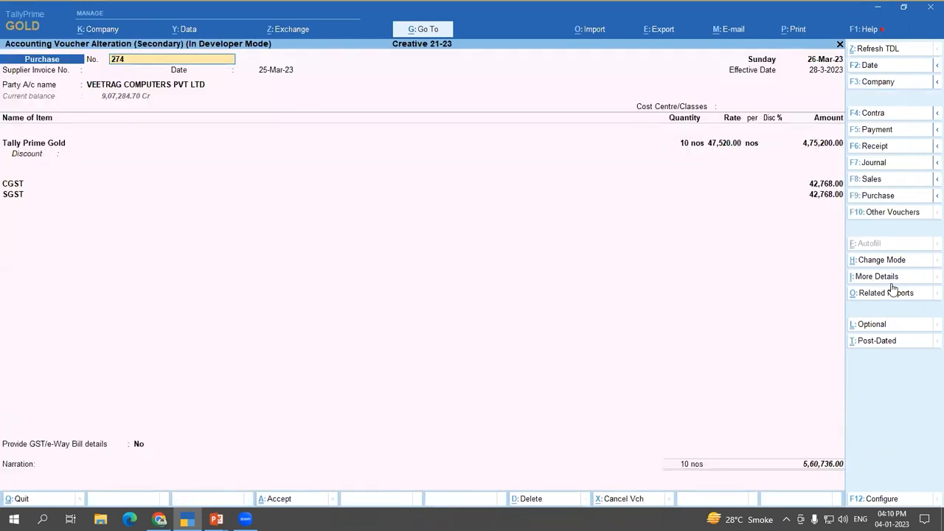
Step: Set the purchase voucher's date to 26-3-2023 and its effective date to 28-3-2023
{"action": "key", "text": "F2"}
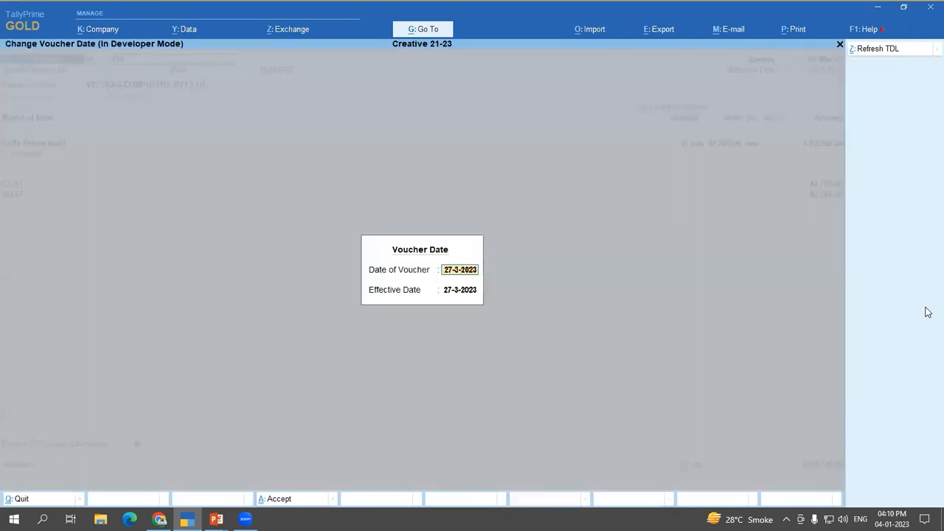
{"action": "type", "text": "26"}
{"action": "key", "text": "Return"}
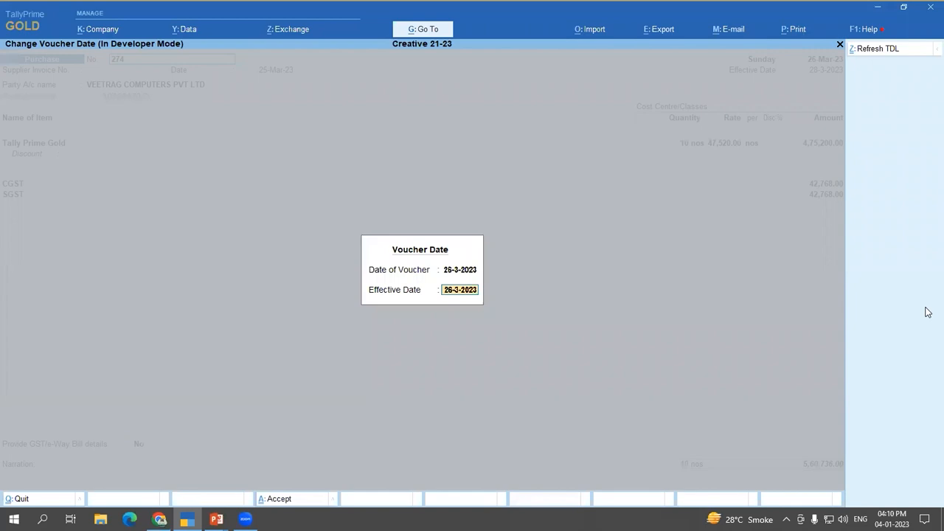
{"action": "type", "text": "28"}
{"action": "key", "text": "Return"}
{"action": "key", "text": "ctrl"}
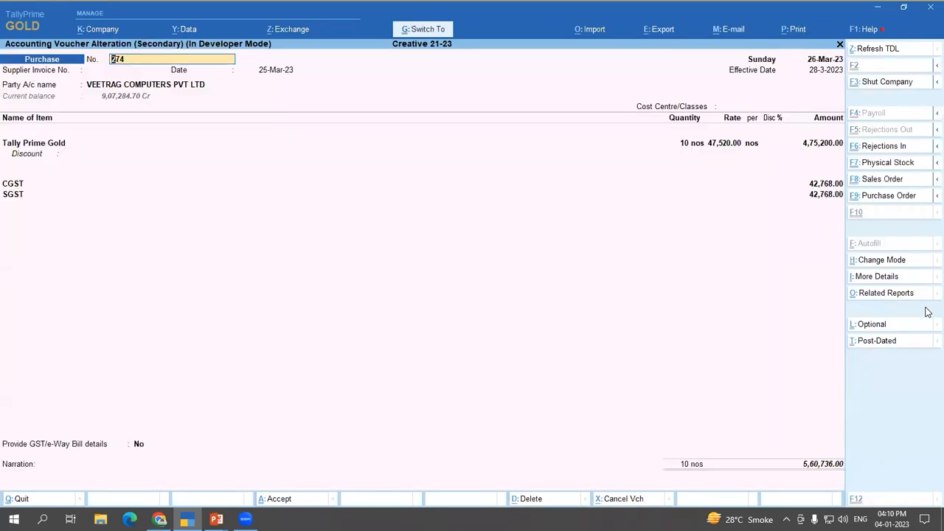
Step: Save the purchase voucher, reopen it from the 28-Mar-23 bill in the outstandings to check both dates, and close it
{"action": "key", "text": "ctrl+a"}
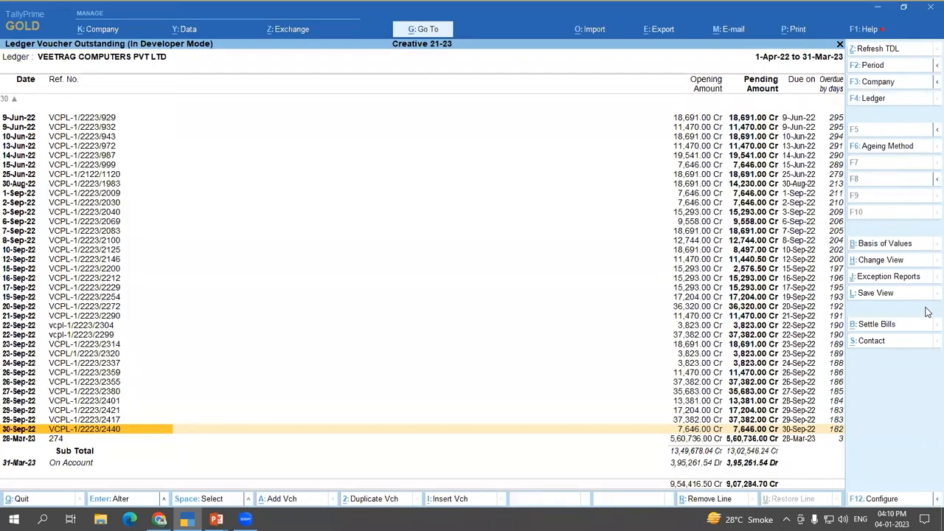
{"action": "key", "text": "Down"}
{"action": "key", "text": "Return"}
{"action": "key", "text": "Down"}
{"action": "key", "text": "Return"}
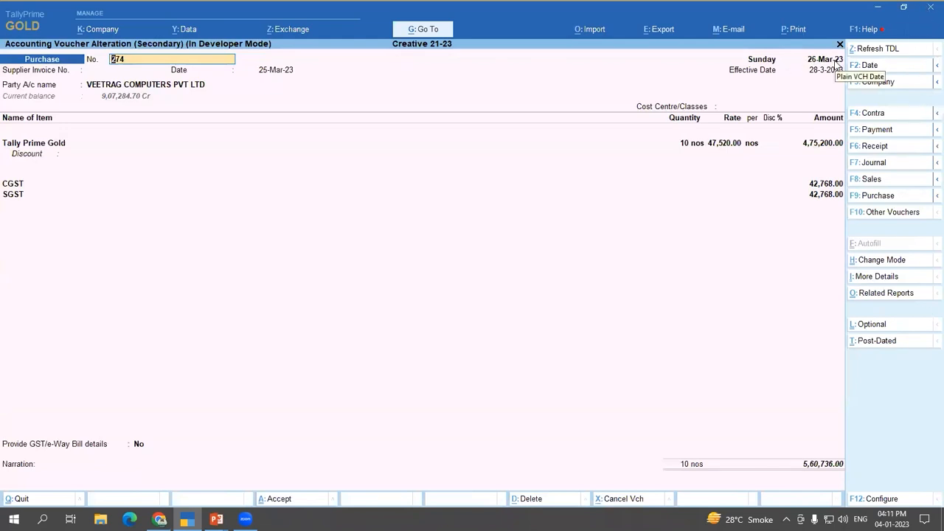
{"action": "key", "text": "Escape"}
{"action": "key", "text": "y"}
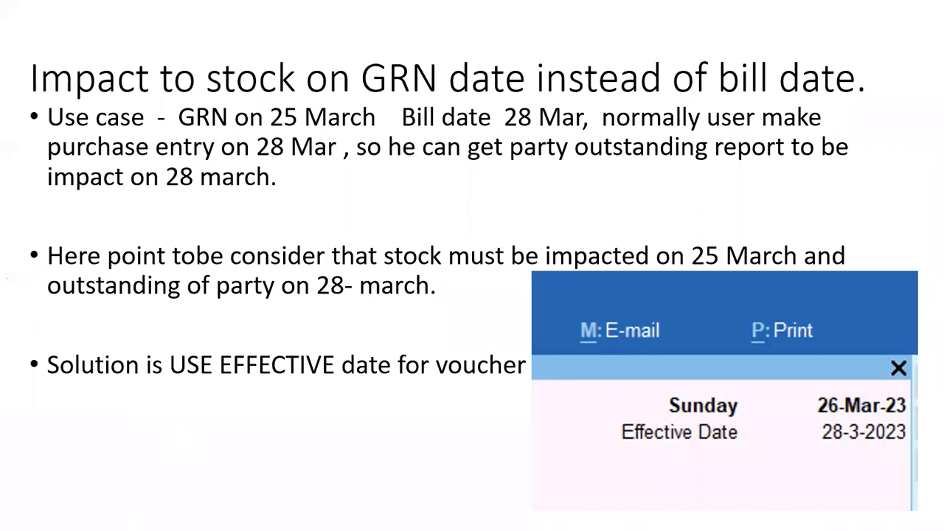
Step: Show the slide on copying masters or vouchers to another company, and return to the Gateway of Tally in TallyPrime
{"action": "key", "text": "Right"}
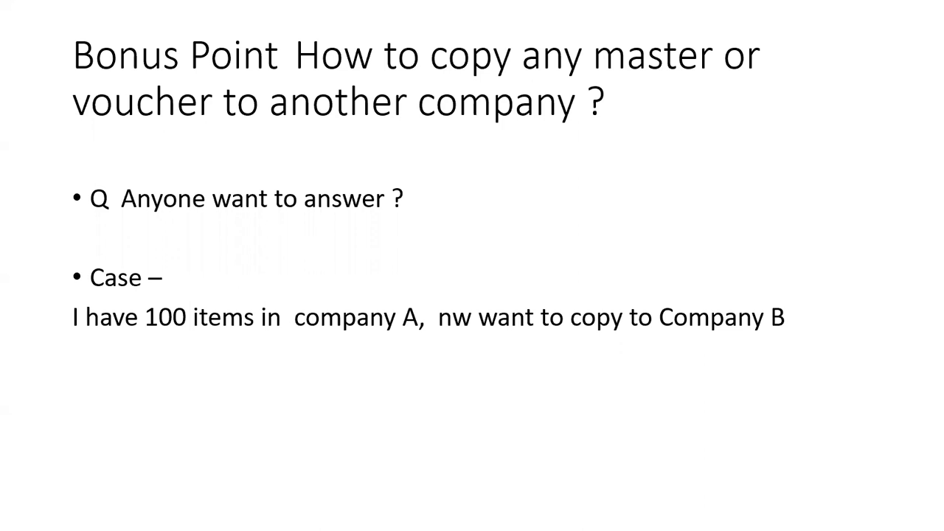
{"action": "key", "text": "alt+Tab"}
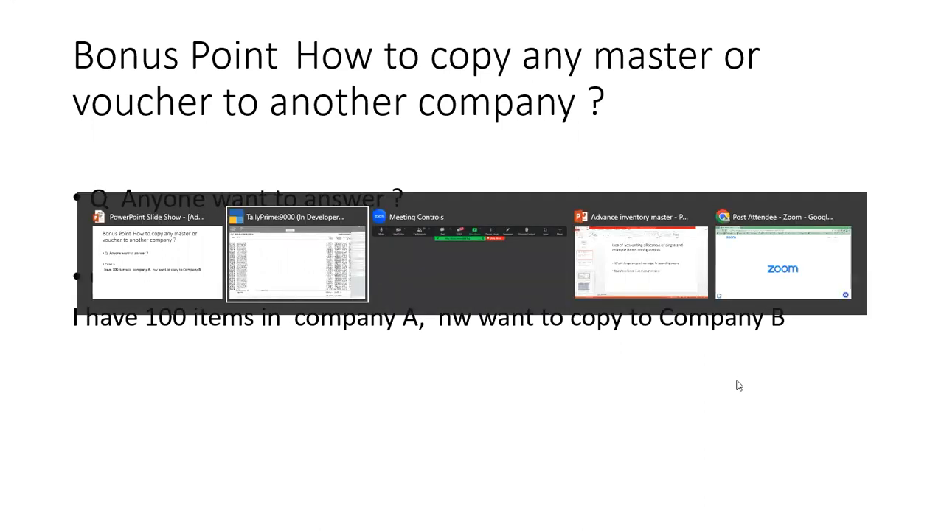
{"action": "key", "text": "Escape"}
{"action": "key", "text": "Escape"}
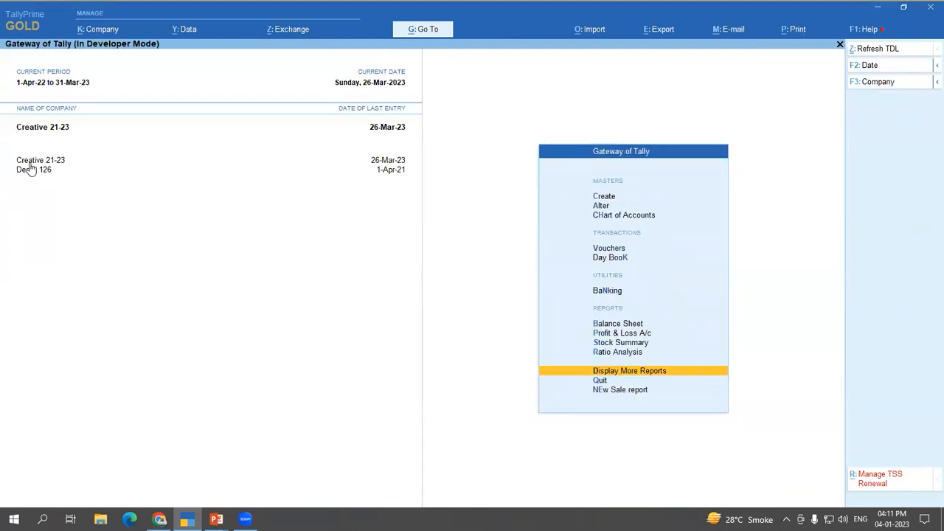
{"action": "key", "text": "Escape"}
{"action": "key", "text": "Escape"}
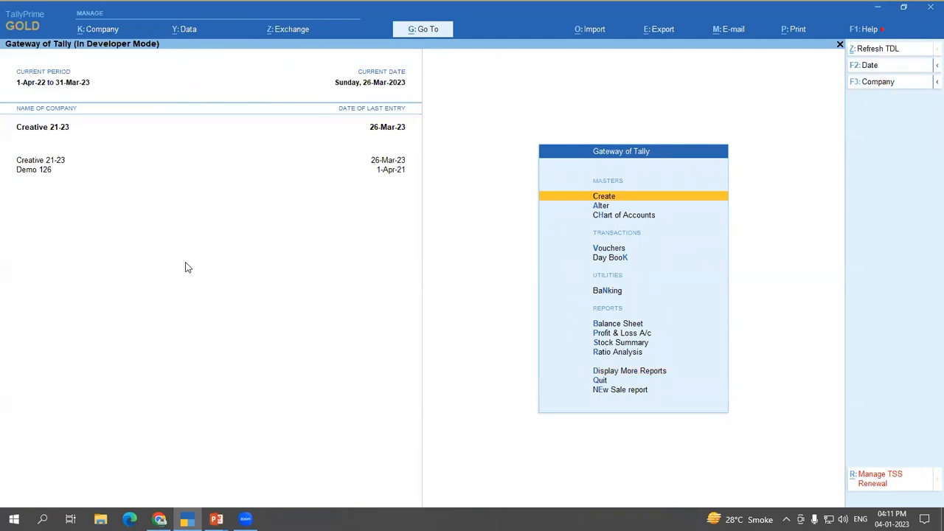
Step: Make Demo 126 the current company, examine its existing stock items, and return to the Gateway of Tally
{"action": "left_click", "coordinate": [22, 171]}
{"action": "key", "text": "Down"}
{"action": "key", "text": "Return"}
{"action": "key", "text": "Down"}
{"action": "key", "text": "Down"}
{"action": "key", "text": "Down"}
{"action": "key", "text": "Down"}
{"action": "key", "text": "Down"}
{"action": "key", "text": "Return"}
{"action": "key", "text": "Down"}
{"action": "key", "text": "Down"}
{"action": "key", "text": "Down"}
{"action": "key", "text": "Down"}
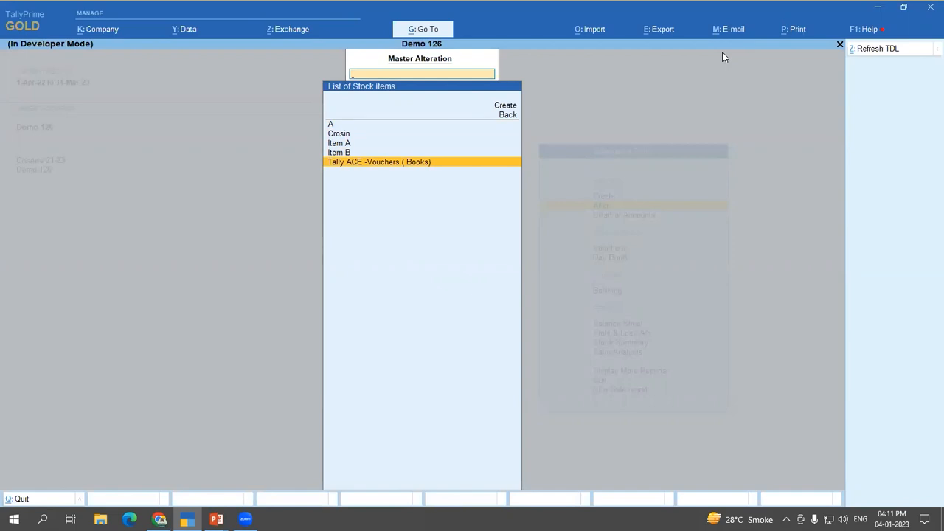
{"action": "key", "text": "Escape"}
{"action": "key", "text": "Escape"}
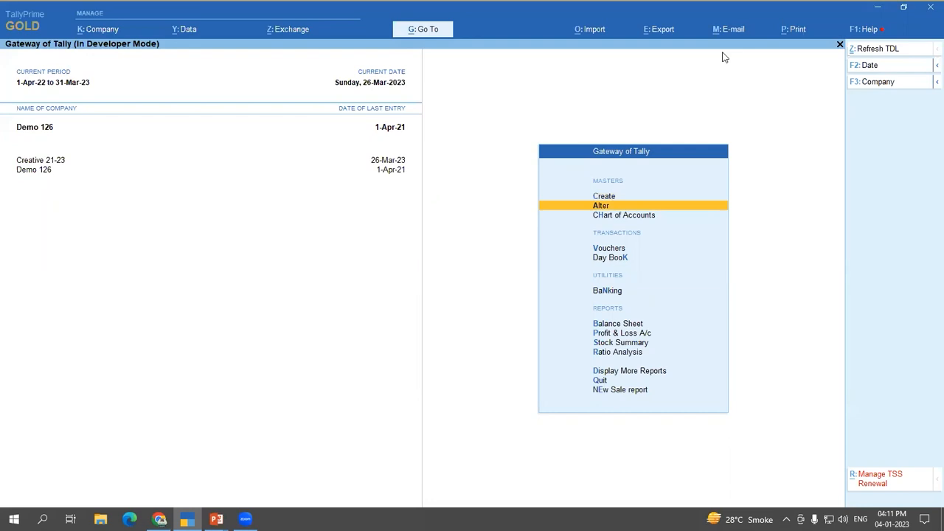
Step: Make Creative 21-23 the current company and open the creation form for a new stock item
{"action": "left_click", "coordinate": [51, 162]}
{"action": "key", "text": "Up"}
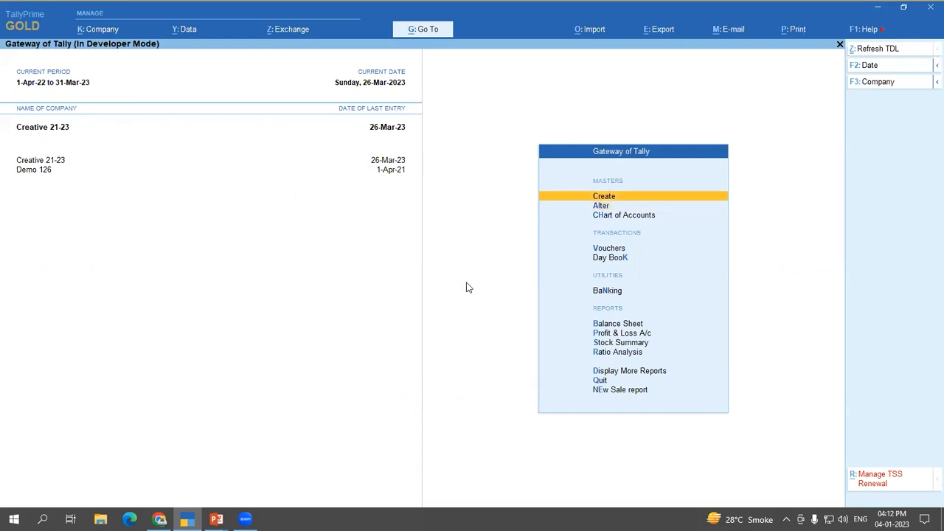
{"action": "key", "text": "Return"}
{"action": "key", "text": "Down"}
{"action": "key", "text": "Down"}
{"action": "key", "text": "Down"}
{"action": "key", "text": "Down"}
{"action": "key", "text": "Down"}
{"action": "key", "text": "Down"}
{"action": "key", "text": "Down"}
{"action": "key", "text": "Down"}
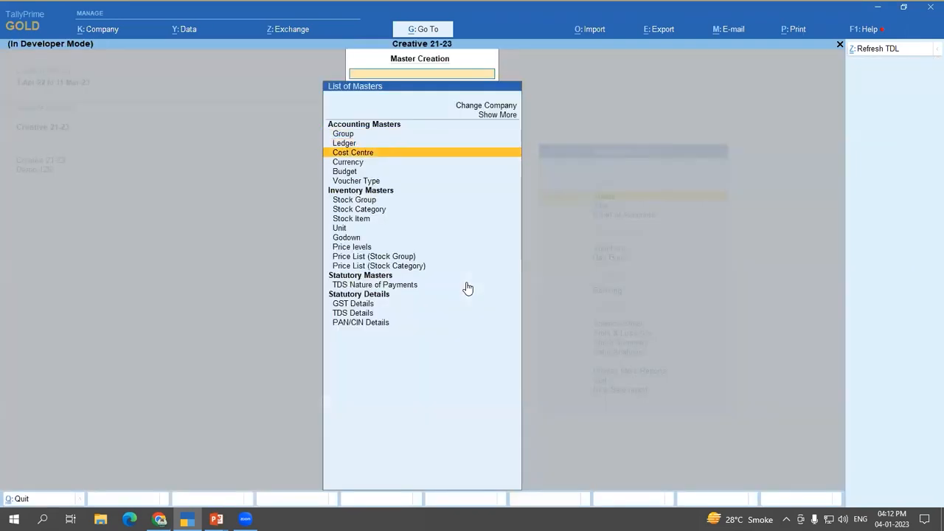
{"action": "key", "text": "Return"}
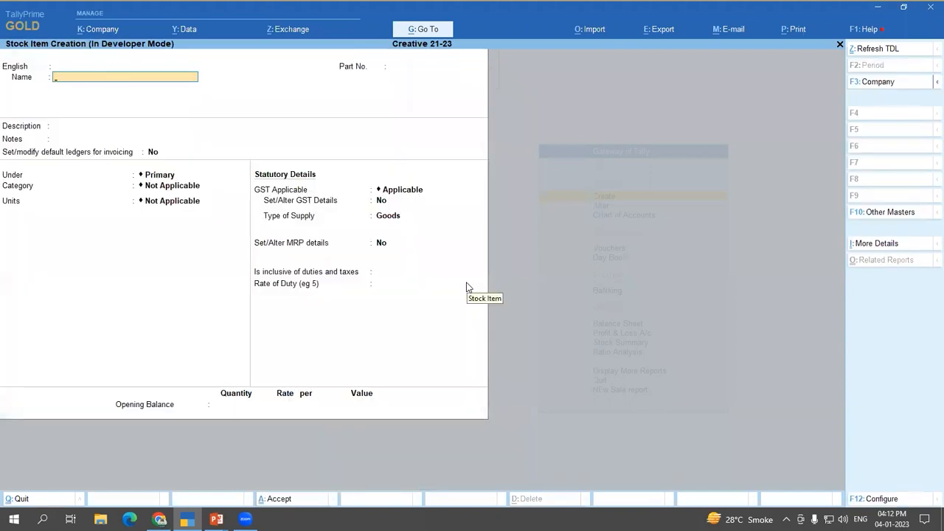
Step: Name the new stock item Demo Today Item, keeping it under Primary with its category Not Applicable
{"action": "type", "text": "Demo today item"}
{"action": "key", "text": "Return"}
{"action": "key", "text": "Return"}
{"action": "key", "text": "Return"}
{"action": "key", "text": "Return"}
{"action": "key", "text": "Return"}
{"action": "key", "text": "Return"}
{"action": "key", "text": "Return"}
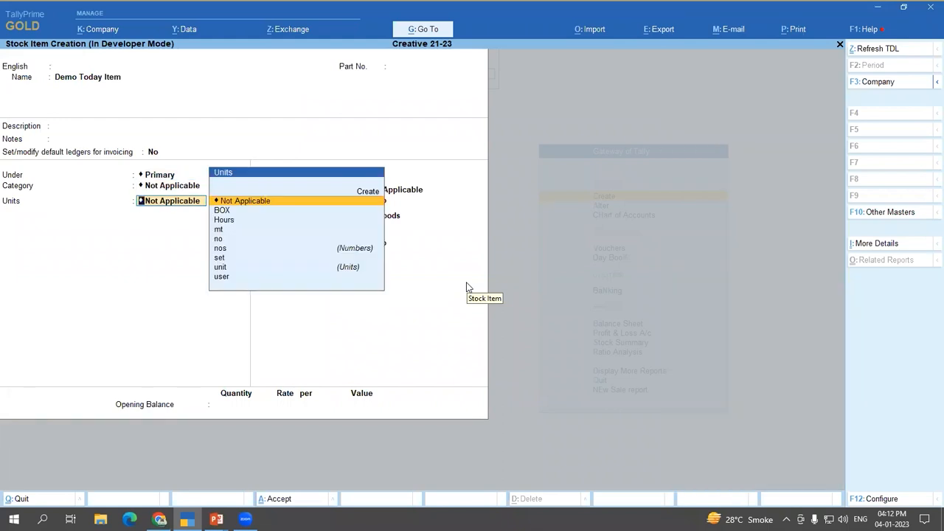
Step: Set the item's units to nos, keep the remaining defaults, save it, and return to the Gateway of Tally
{"action": "key", "text": "Down"}
{"action": "key", "text": "Down"}
{"action": "key", "text": "Down"}
{"action": "key", "text": "Down"}
{"action": "key", "text": "Down"}
{"action": "key", "text": "Return"}
{"action": "key", "text": "Return"}
{"action": "key", "text": "Return"}
{"action": "key", "text": "Return"}
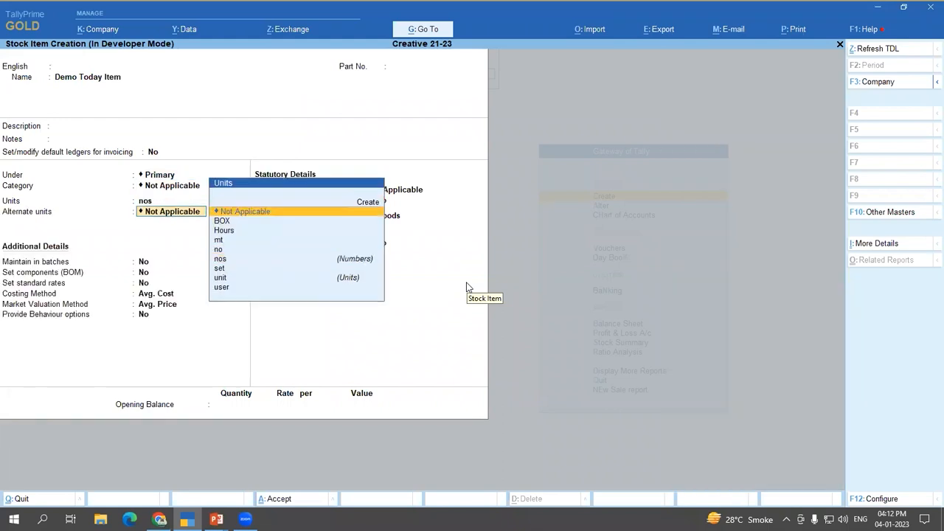
{"action": "key", "text": "Return"}
{"action": "key", "text": "Return"}
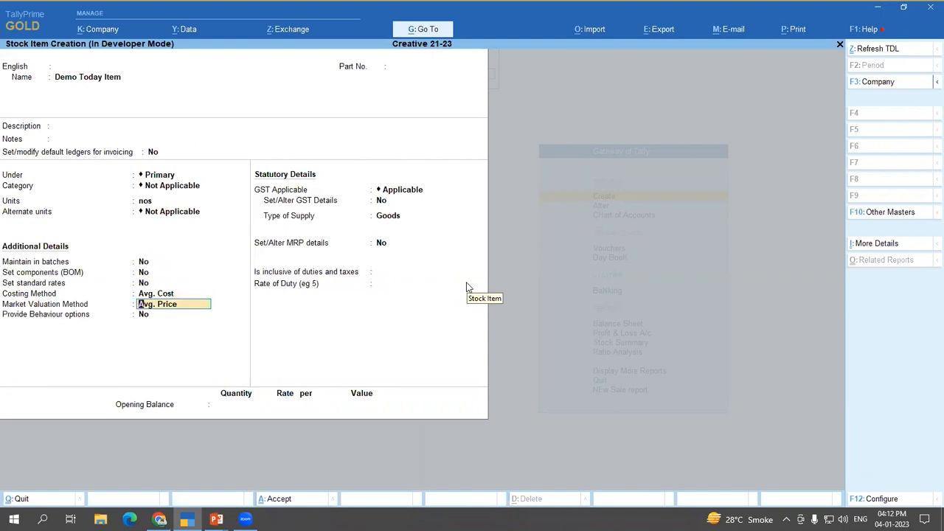
{"action": "key", "text": "ctrl"}
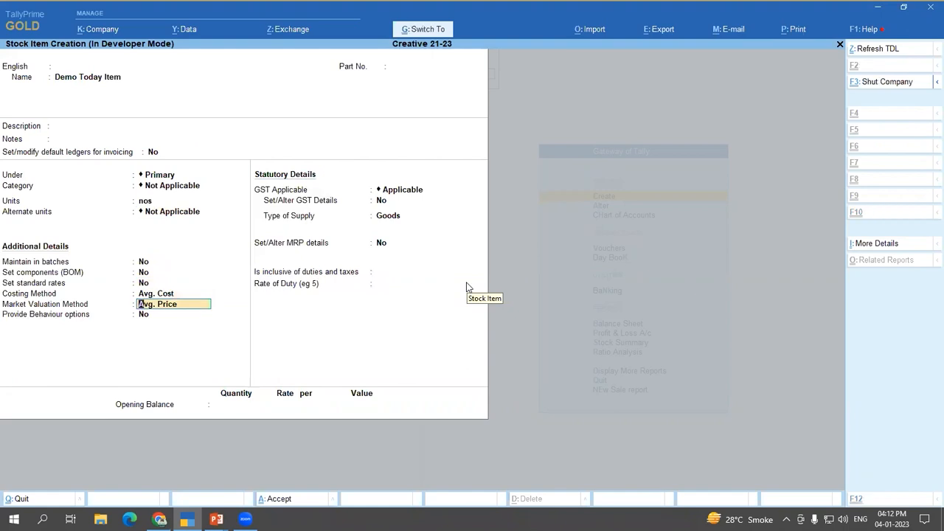
{"action": "key", "text": "ctrl+a"}
{"action": "key", "text": "Escape"}
{"action": "key", "text": "y"}
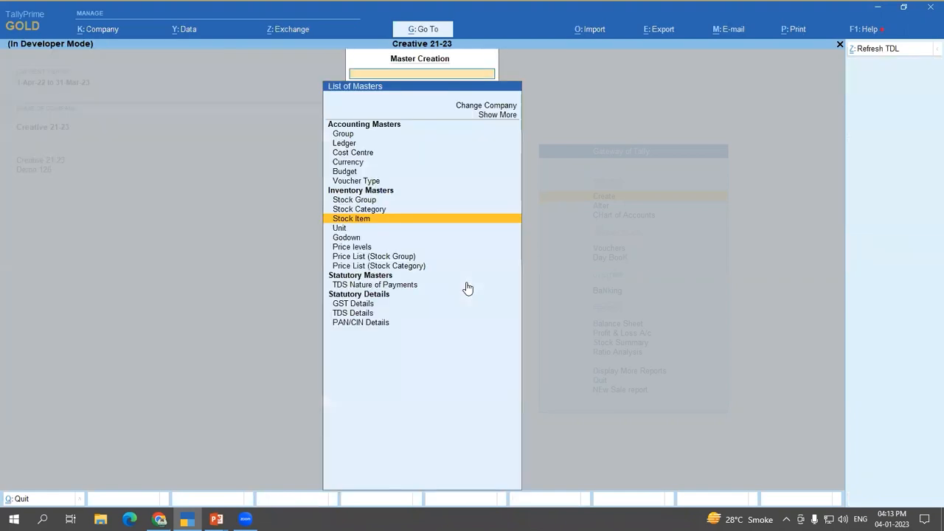
{"action": "key", "text": "Escape"}
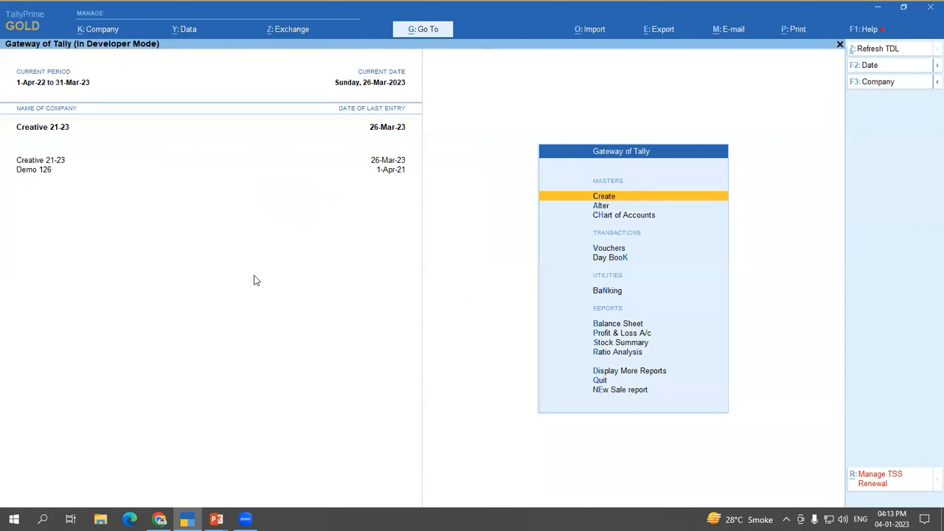
Step: Open the stock item Demo Today Item of Creative 21-23 for alteration
{"action": "key", "text": "Down"}
{"action": "key", "text": "Return"}
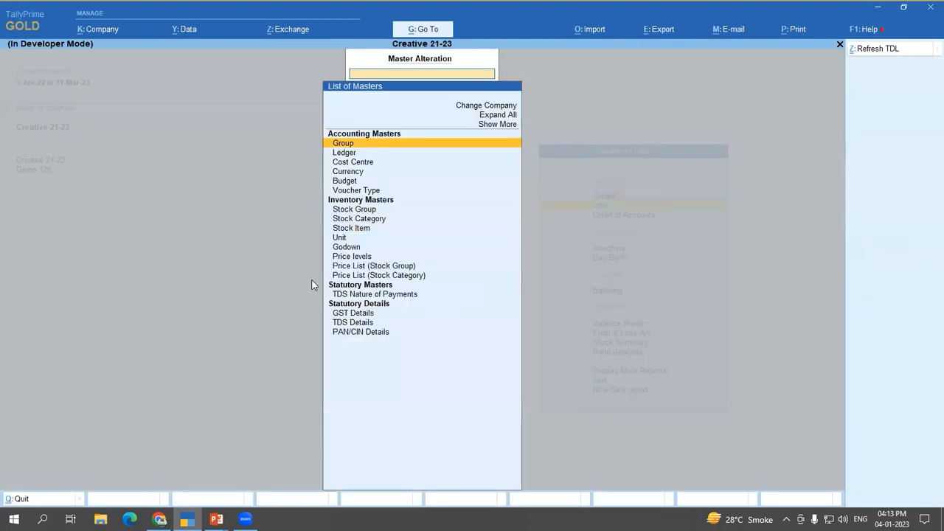
{"action": "key", "text": "Down"}
{"action": "key", "text": "Down"}
{"action": "key", "text": "Down"}
{"action": "key", "text": "Down"}
{"action": "key", "text": "Down"}
{"action": "key", "text": "Down"}
{"action": "key", "text": "Down"}
{"action": "key", "text": "Down"}
{"action": "key", "text": "Return"}
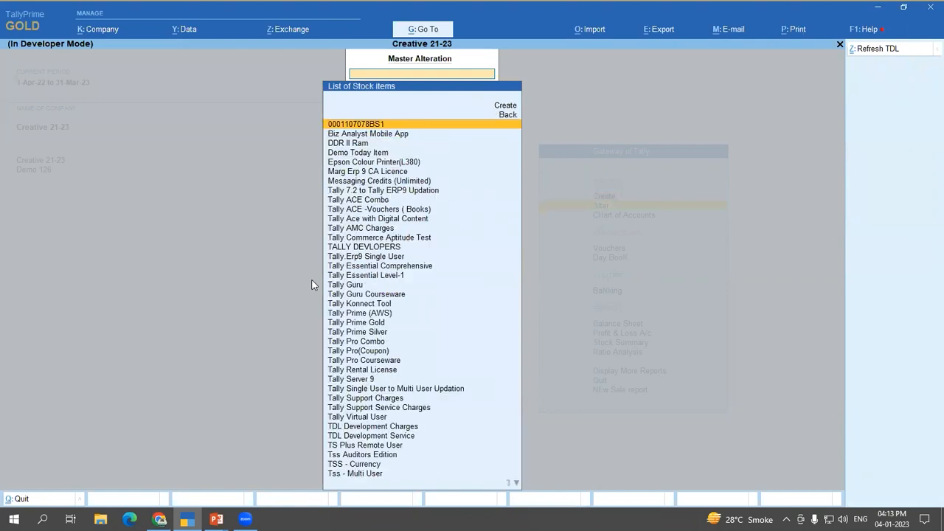
{"action": "type", "text": "Demo"}
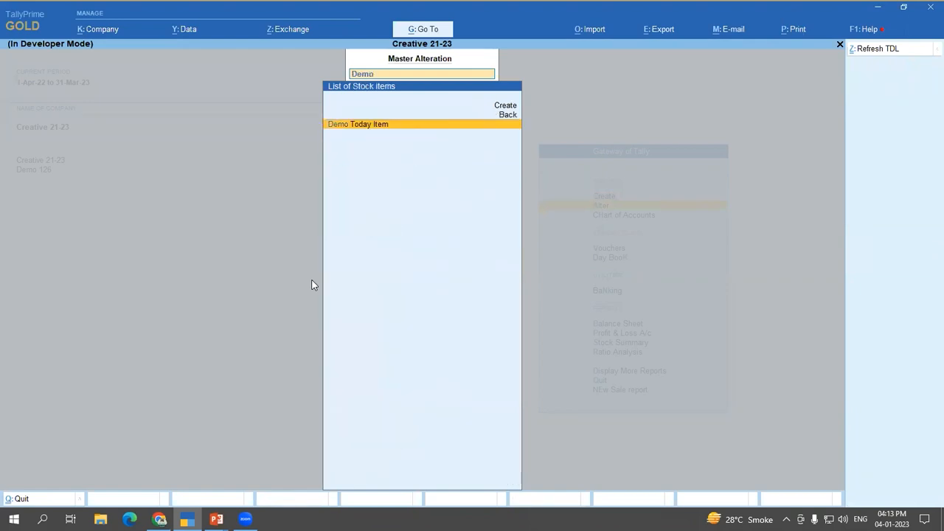
{"action": "key", "text": "Return"}
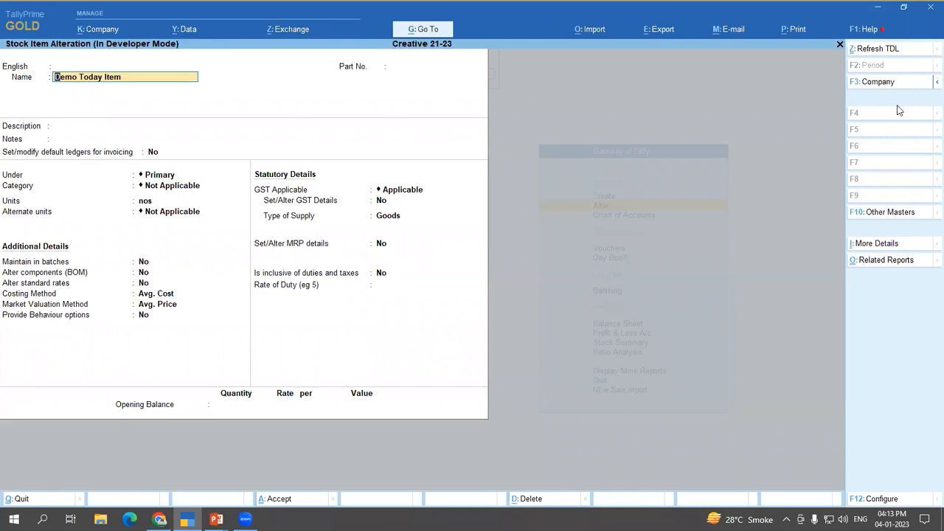
Step: Copy Demo Today Item to Demo 126 by changing the company from its alteration form and saving it there
{"action": "left_click", "coordinate": [877, 82]}
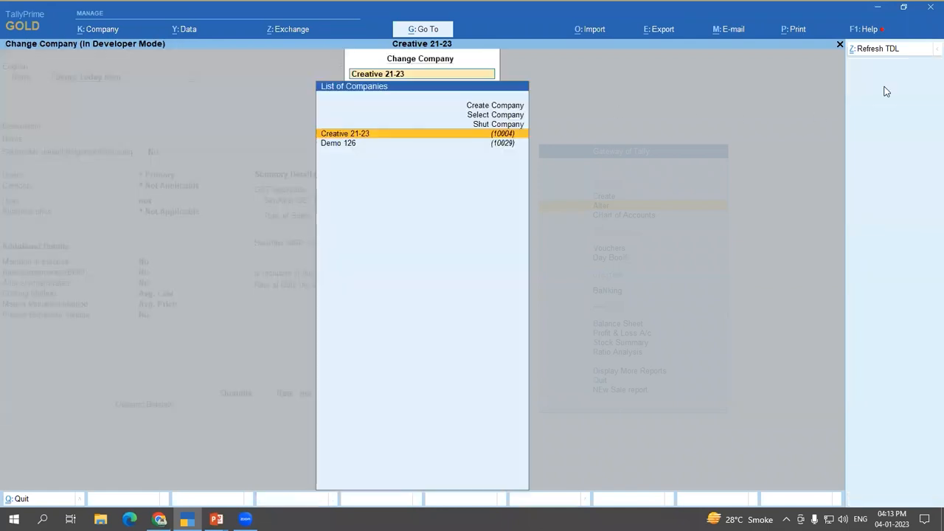
{"action": "key", "text": "Down"}
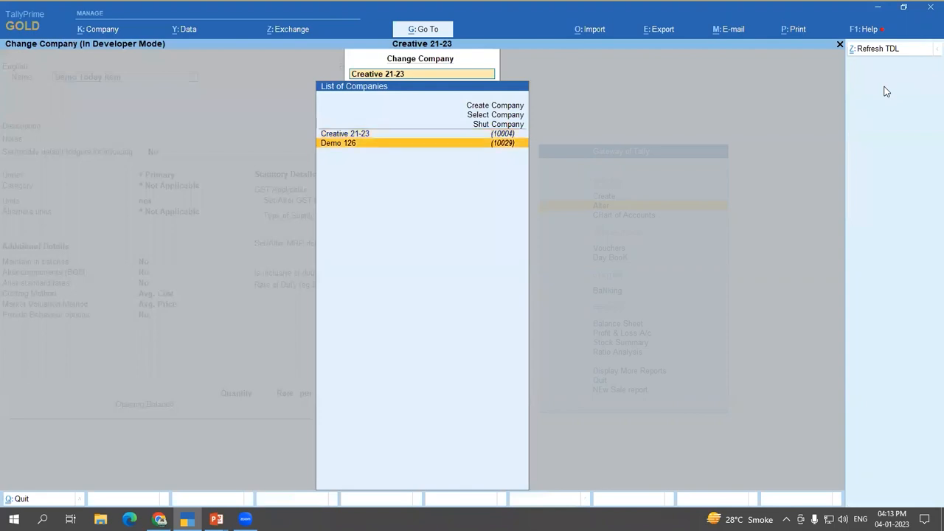
{"action": "key", "text": "Return"}
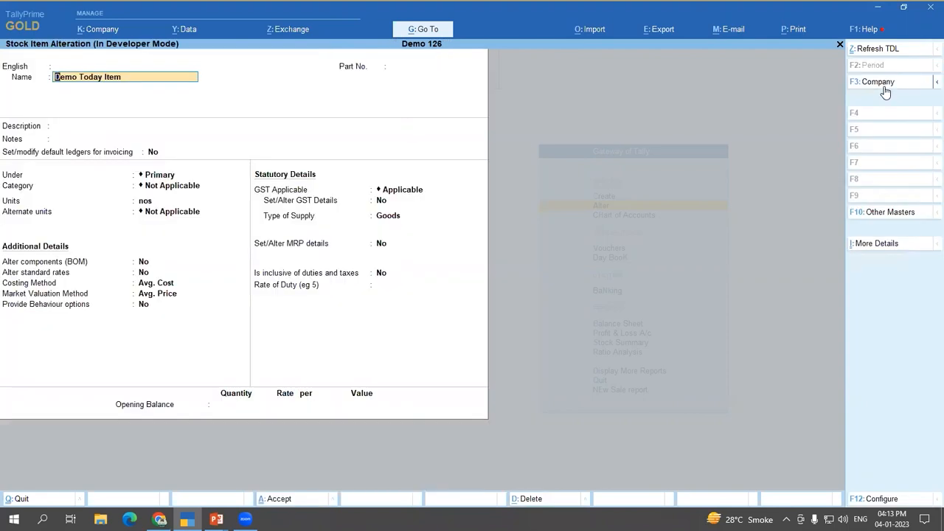
{"action": "key", "text": "ctrl"}
{"action": "left_click", "coordinate": [884, 83]}
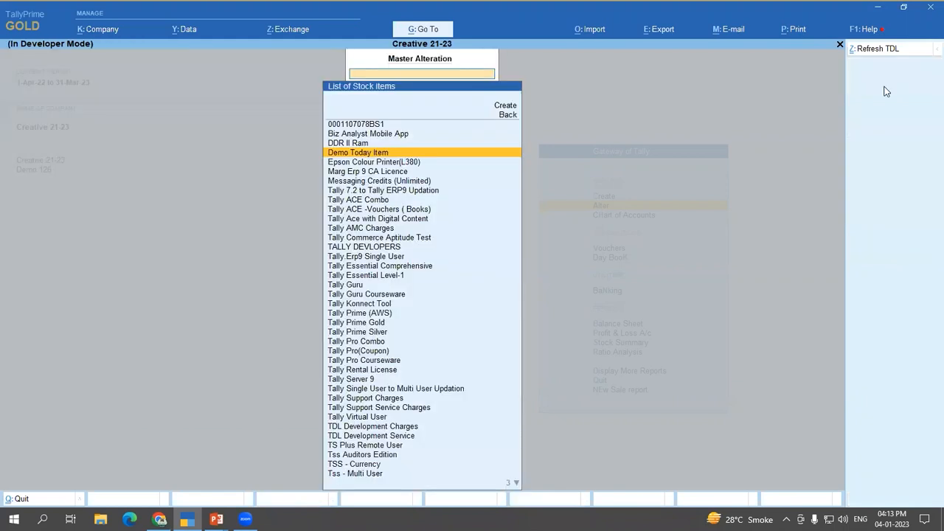
Step: Copy the stock item Epson Colour Printer(L380) to Demo 126 from its alteration form, and return to the Gateway of Tally
{"action": "key", "text": "Down"}
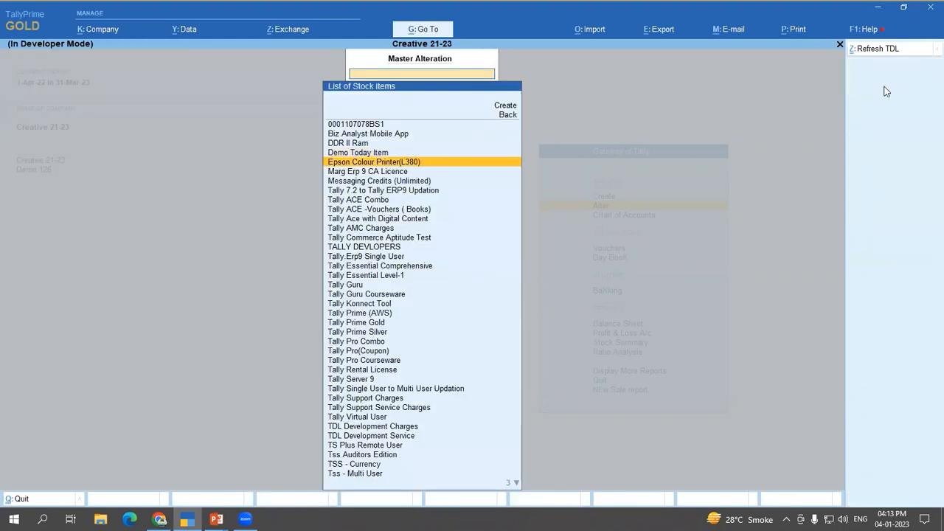
{"action": "key", "text": "Return"}
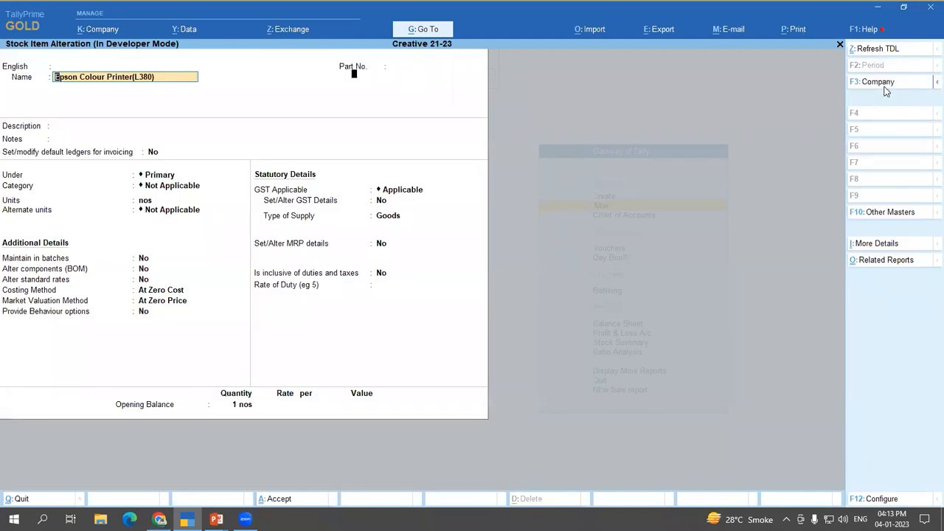
{"action": "left_click", "coordinate": [877, 81]}
{"action": "key", "text": "Return"}
{"action": "left_click", "coordinate": [883, 87]}
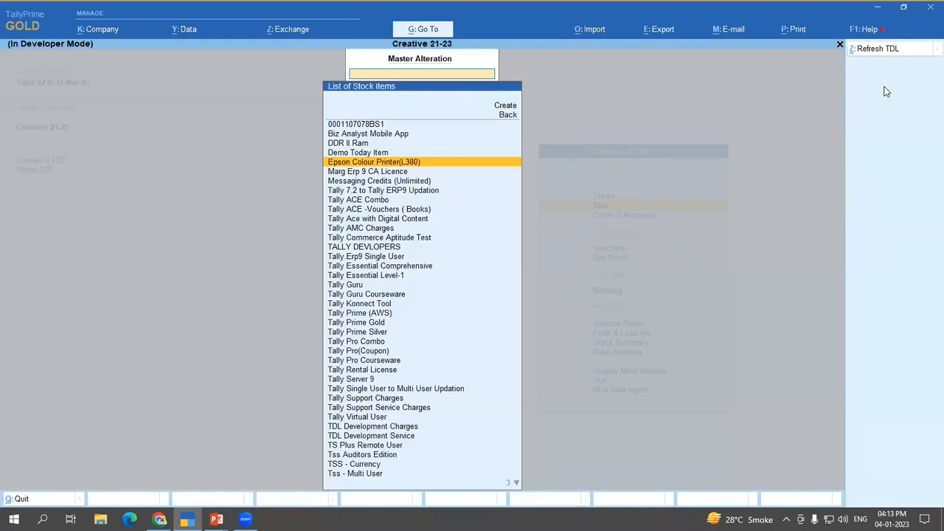
{"action": "key", "text": "Escape"}
{"action": "key", "text": "Escape"}
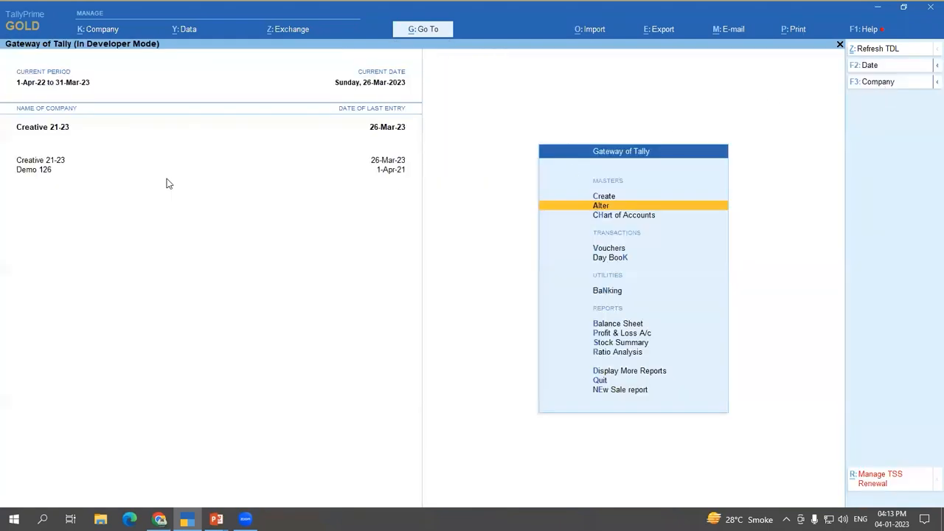
Step: Make Demo 126 the current company and open its list of stock items for alteration
{"action": "left_click", "coordinate": [42, 172]}
{"action": "key", "text": "Return"}
{"action": "key", "text": "Down"}
{"action": "key", "text": "Down"}
{"action": "key", "text": "Down"}
{"action": "key", "text": "Down"}
{"action": "key", "text": "Down"}
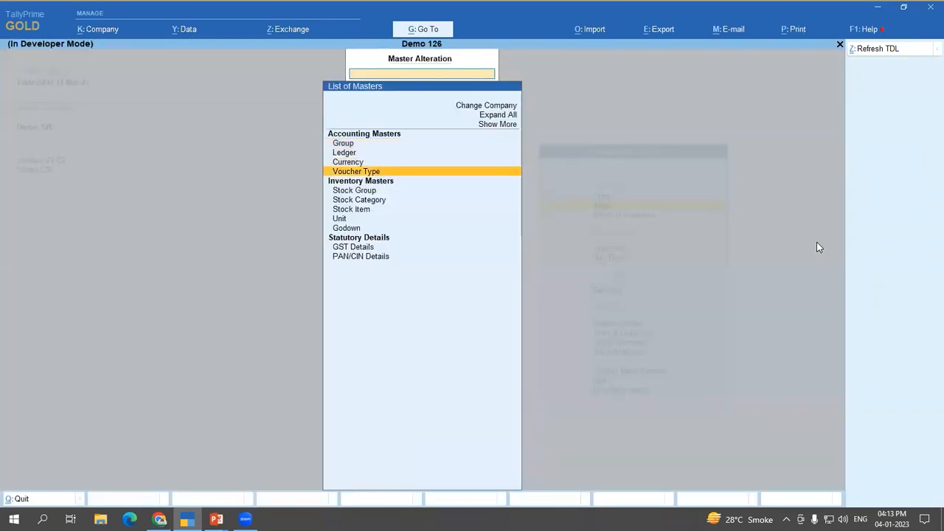
{"action": "key", "text": "Down"}
{"action": "key", "text": "Return"}
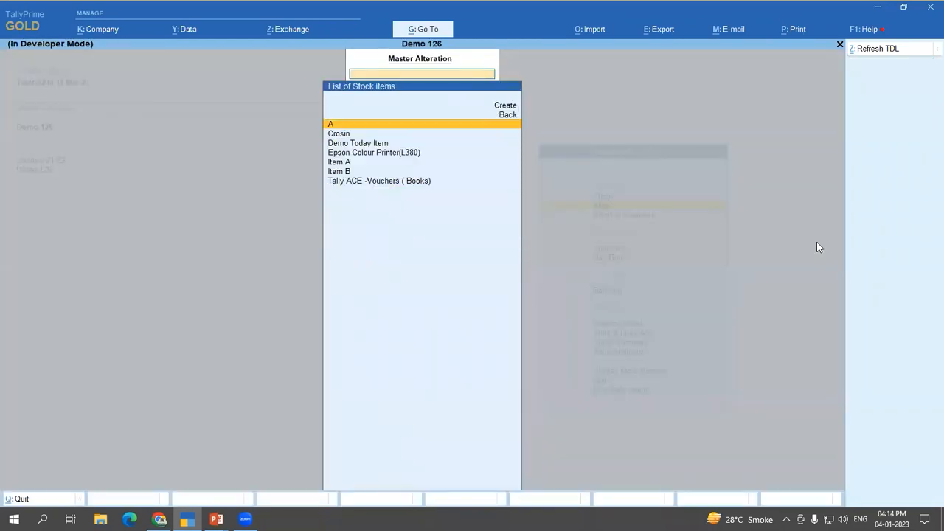
Step: Check the Demo 126 stock item list for Demo Today Item and Epson Colour Printer(L380), and go back to the masters list
{"action": "key", "text": "Down"}
{"action": "key", "text": "Down"}
{"action": "key", "text": "Down"}
{"action": "key", "text": "Down"}
{"action": "key", "text": "Down"}
{"action": "key", "text": "Down"}
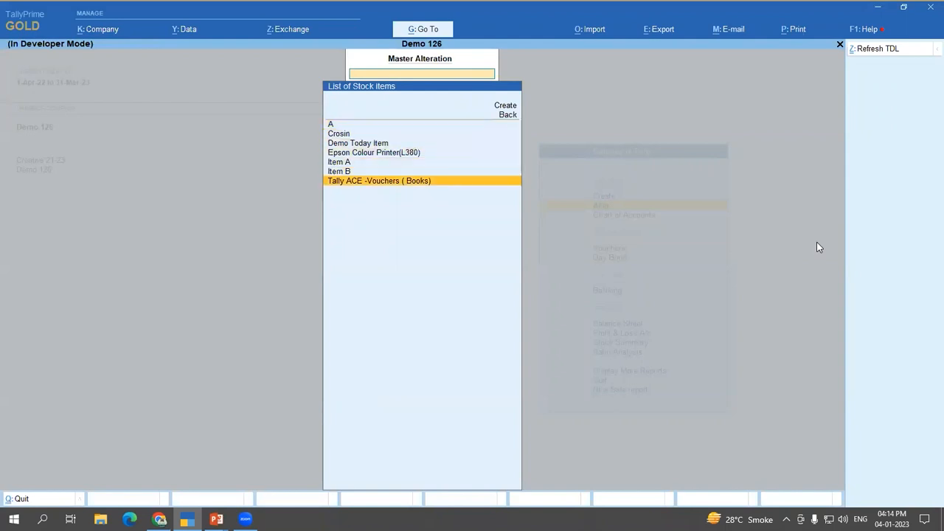
{"action": "key", "text": "Up"}
{"action": "key", "text": "Up"}
{"action": "key", "text": "Up"}
{"action": "key", "text": "Up"}
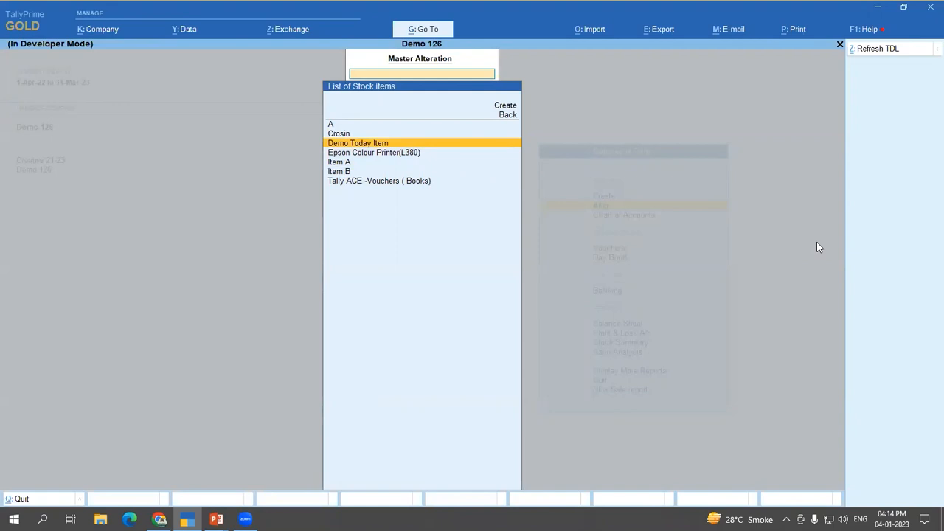
{"action": "key", "text": "Down"}
{"action": "key", "text": "Up"}
{"action": "key", "text": "Down"}
{"action": "key", "text": "Up"}
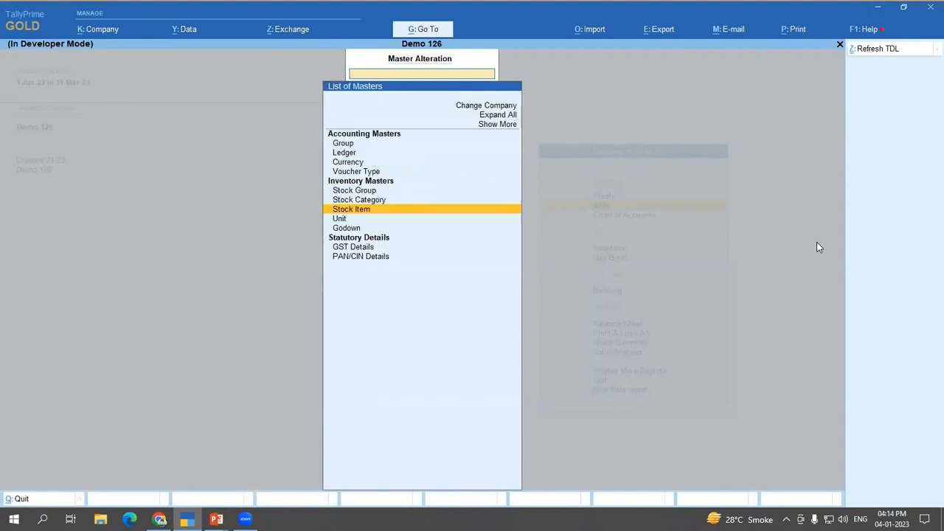
Step: Make Creative 21-23 the current company and open its list of stock items from the Chart of Accounts
{"action": "key", "text": "Escape"}
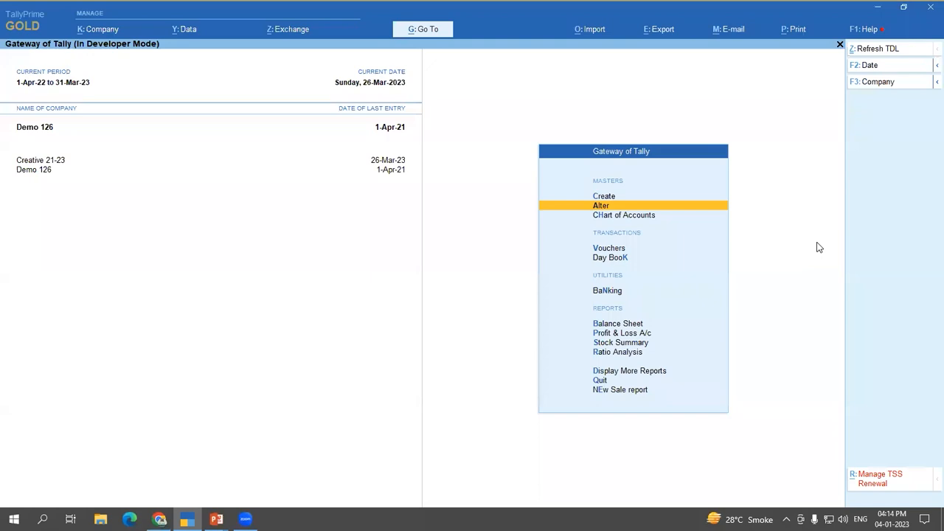
{"action": "left_click", "coordinate": [56, 161]}
{"action": "key", "text": "h"}
{"action": "key", "text": "Down"}
{"action": "key", "text": "Down"}
{"action": "key", "text": "Down"}
{"action": "key", "text": "Down"}
{"action": "key", "text": "Down"}
{"action": "key", "text": "Down"}
{"action": "key", "text": "Down"}
{"action": "key", "text": "Down"}
{"action": "key", "text": "Down"}
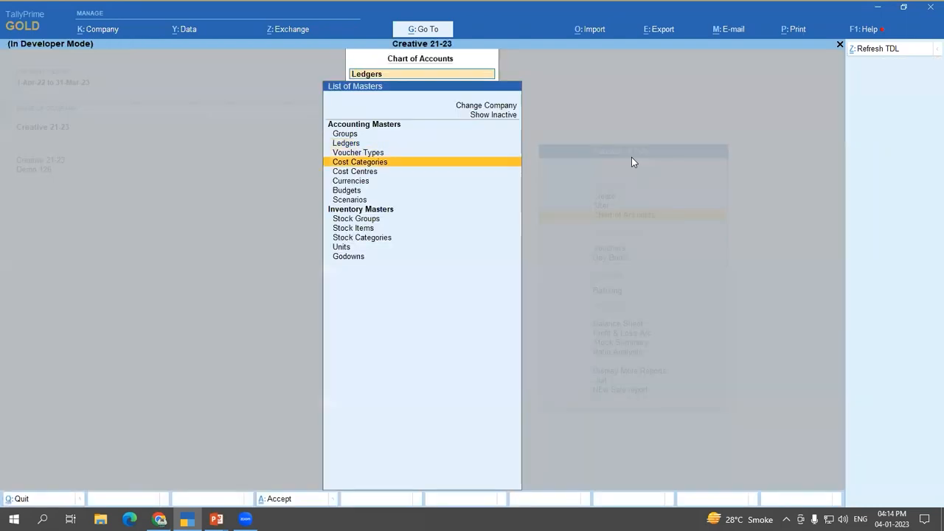
{"action": "key", "text": "Return"}
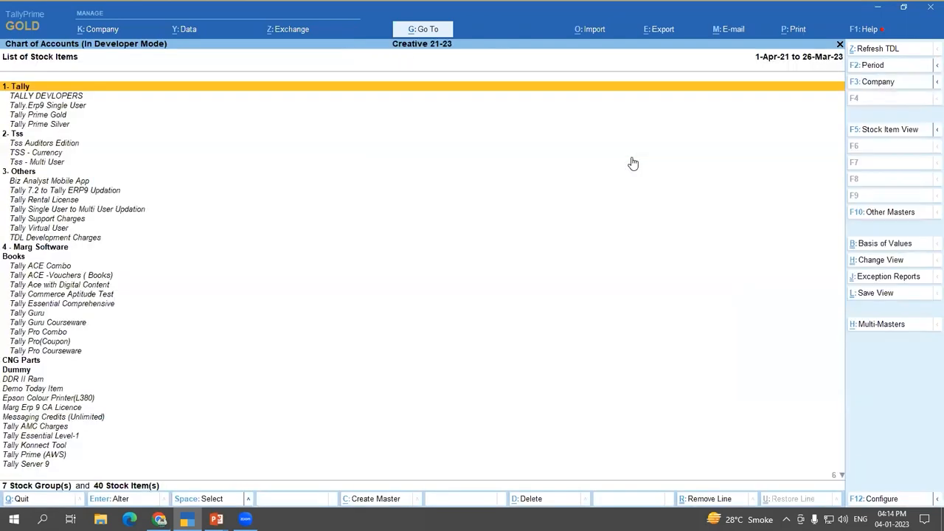
Step: Look through the stock items of Creative 21-23 down to the 3- Others group, and return to the Gateway of Tally
{"action": "key", "text": "Down"}
{"action": "key", "text": "Down"}
{"action": "key", "text": "Down"}
{"action": "key", "text": "Down"}
{"action": "key", "text": "Down"}
{"action": "key", "text": "Down"}
{"action": "key", "text": "Down"}
{"action": "key", "text": "Down"}
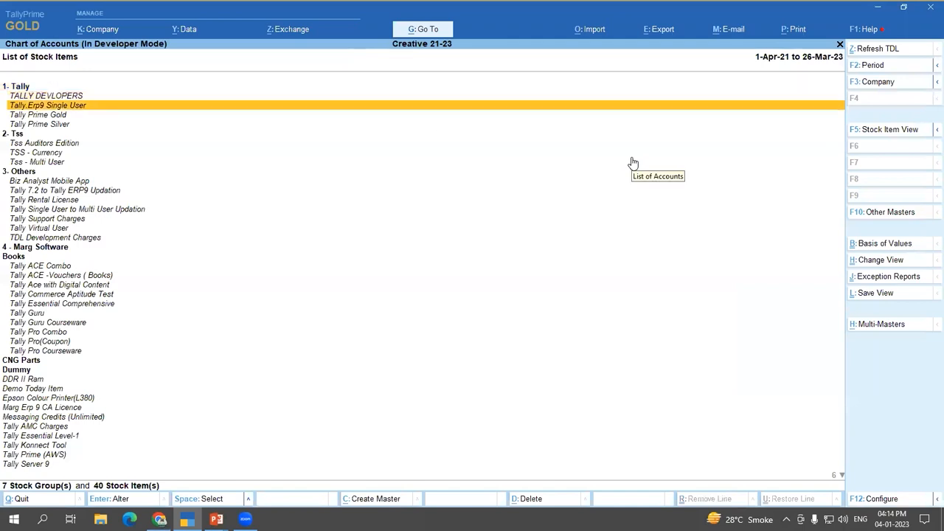
{"action": "key", "text": "Down"}
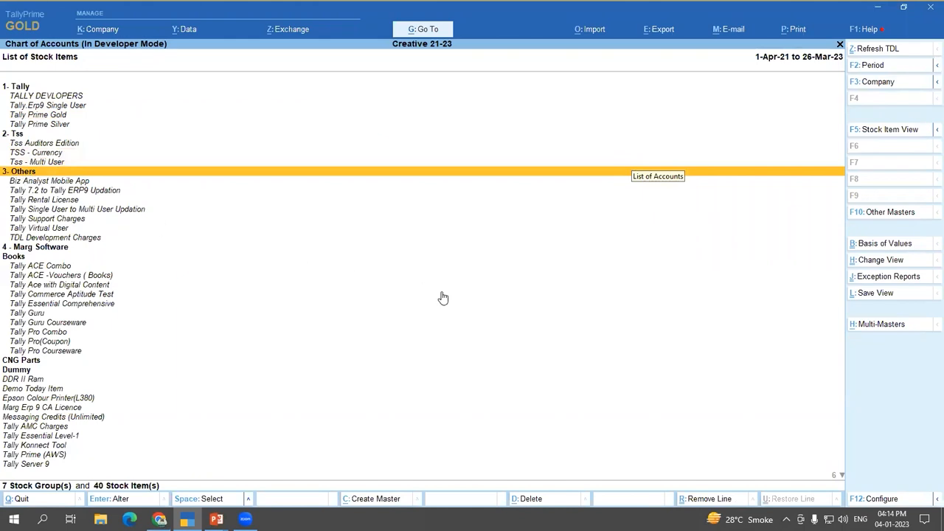
{"action": "key", "text": "Escape"}
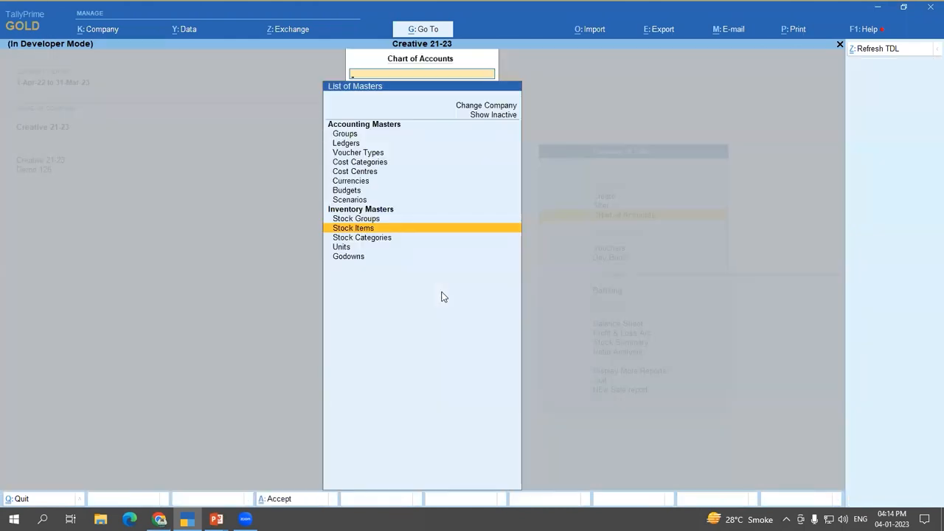
{"action": "key", "text": "Escape"}
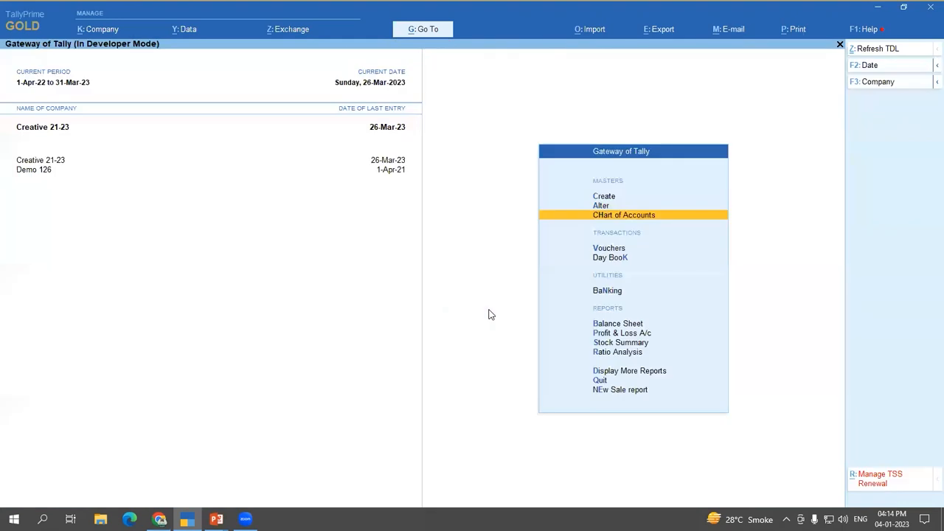
Step: Open the list of stock groups of Creative 21-23 from the Chart of Accounts
{"action": "key", "text": "Return"}
{"action": "key", "text": "Down"}
{"action": "key", "text": "Down"}
{"action": "key", "text": "Down"}
{"action": "key", "text": "Down"}
{"action": "key", "text": "Down"}
{"action": "key", "text": "Down"}
{"action": "key", "text": "Down"}
{"action": "key", "text": "Down"}
{"action": "key", "text": "Down"}
{"action": "key", "text": "Up"}
{"action": "key", "text": "Return"}
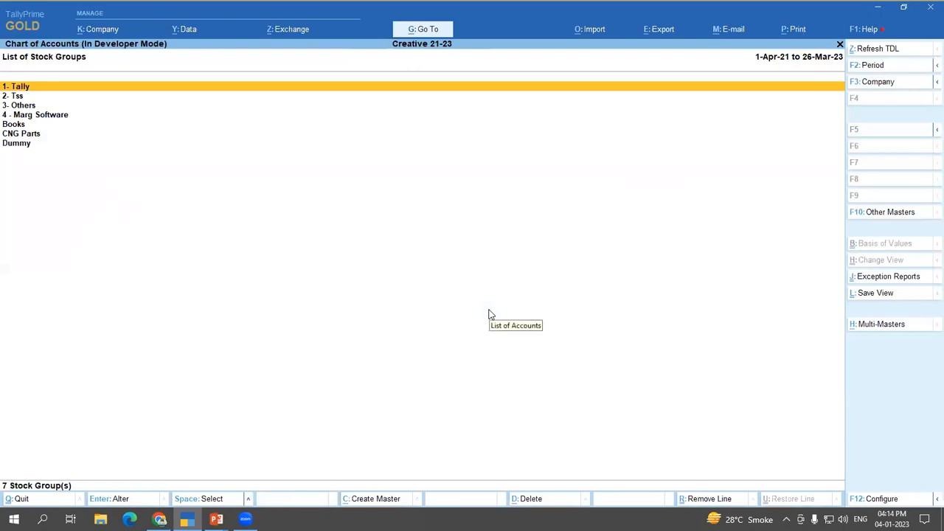
Step: Copy the stock group 3- Others to Demo 126 from its alteration form, and go back to the masters list
{"action": "key", "text": "Down"}
{"action": "key", "text": "Down"}
{"action": "key", "text": "Return"}
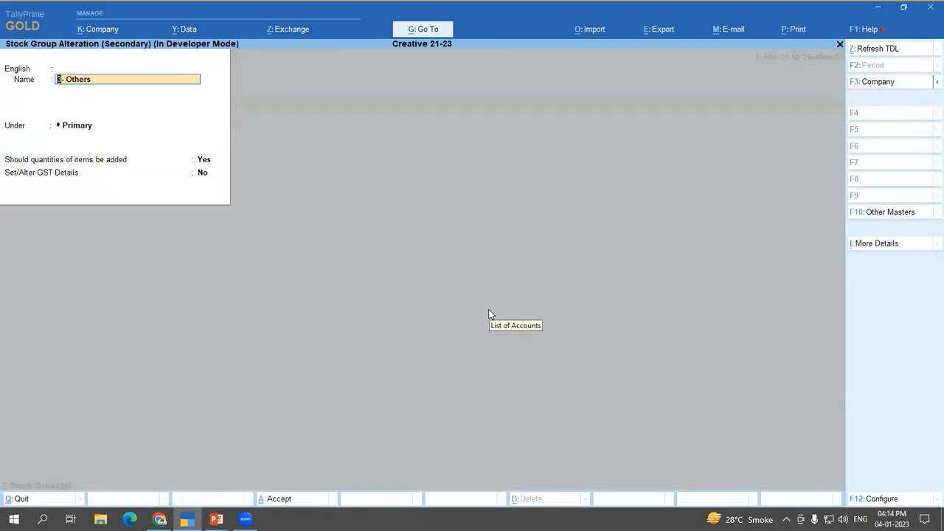
{"action": "left_click", "coordinate": [880, 86]}
{"action": "key", "text": "Down"}
{"action": "key", "text": "Return"}
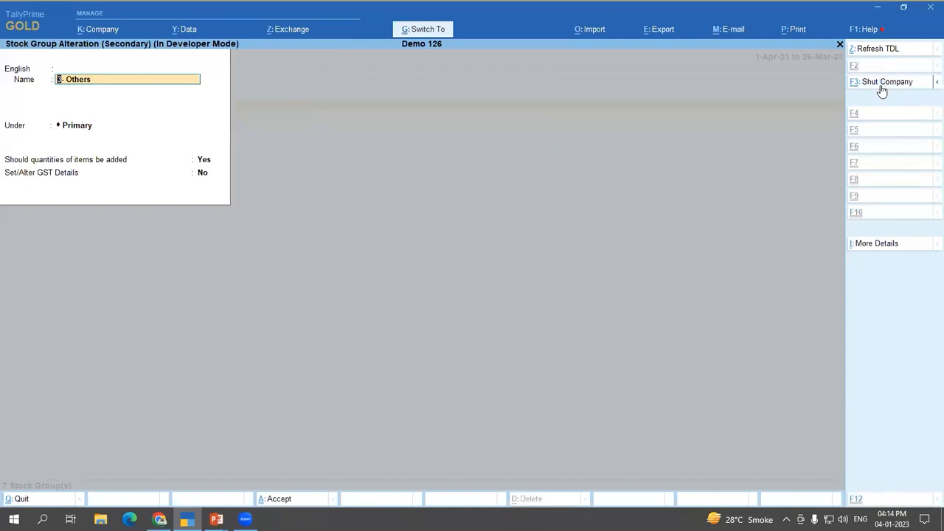
{"action": "left_click", "coordinate": [881, 86]}
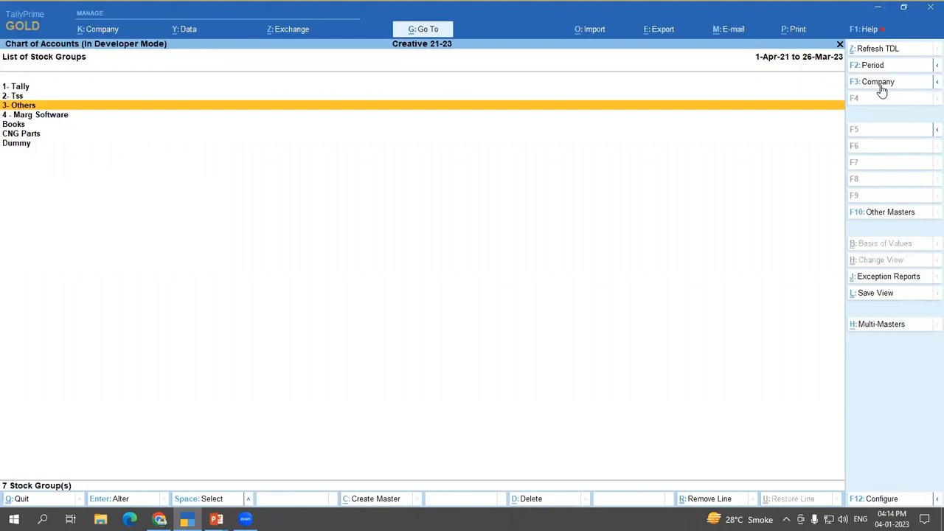
{"action": "key", "text": "Escape"}
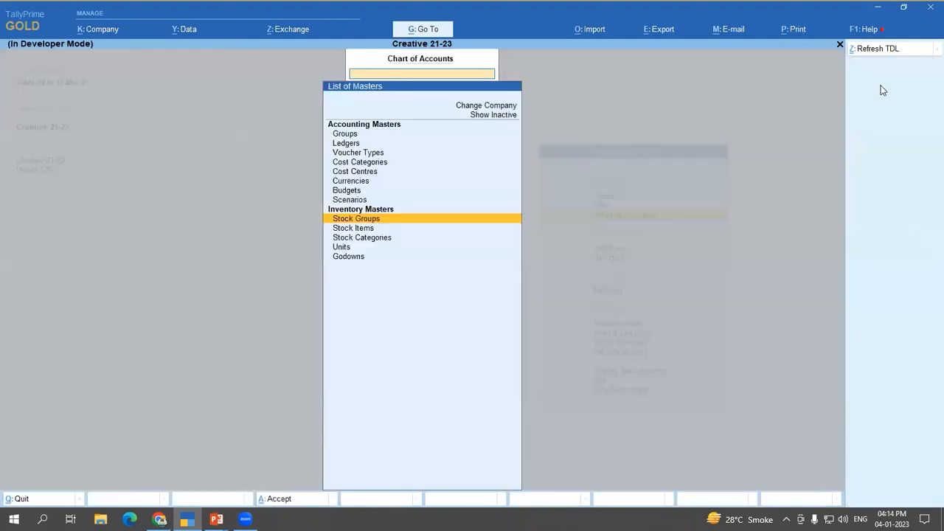
Step: Open the stock items of Creative 21-23 under the group 3- Others for multi-item alteration
{"action": "key", "text": "Down"}
{"action": "key", "text": "Return"}
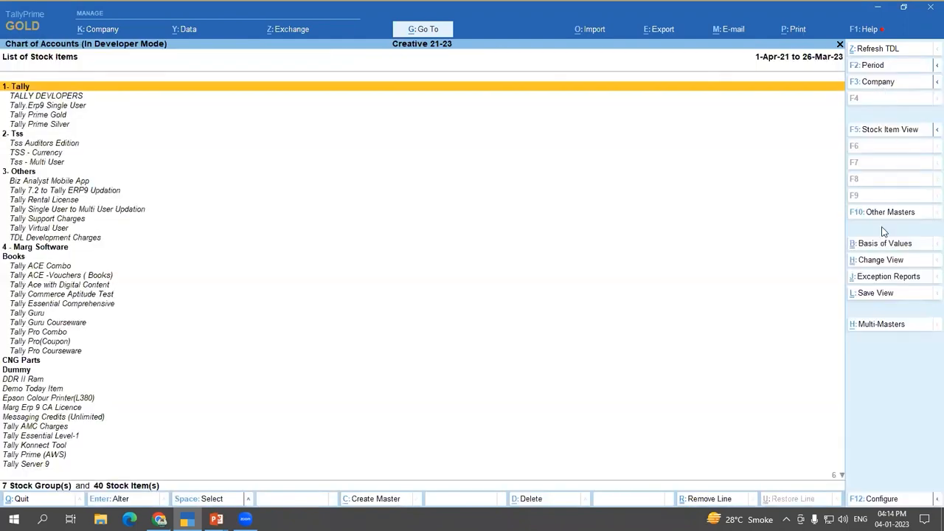
{"action": "left_click", "coordinate": [873, 328]}
{"action": "key", "text": "Down"}
{"action": "key", "text": "Return"}
{"action": "key", "text": "Down"}
{"action": "key", "text": "Down"}
{"action": "key", "text": "Down"}
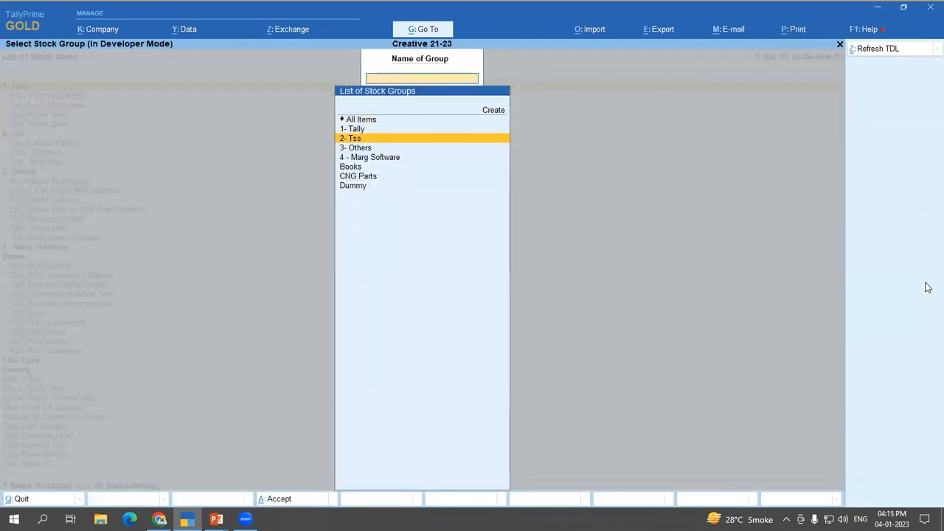
{"action": "key", "text": "Return"}
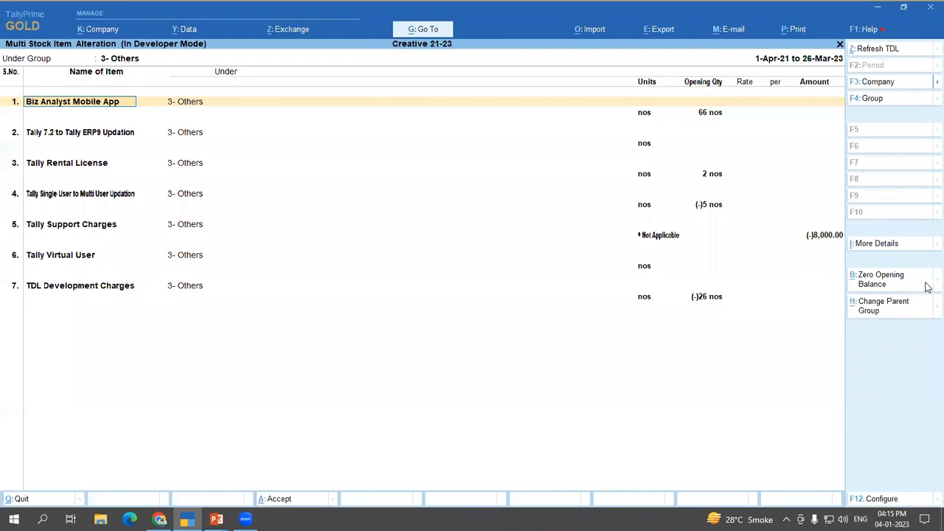
Step: Change the multi-item form's company to Demo 126 and allocate Tally Rental License as 2 nos in batch 123456
{"action": "left_click", "coordinate": [884, 85]}
{"action": "key", "text": "Down"}
{"action": "key", "text": "Return"}
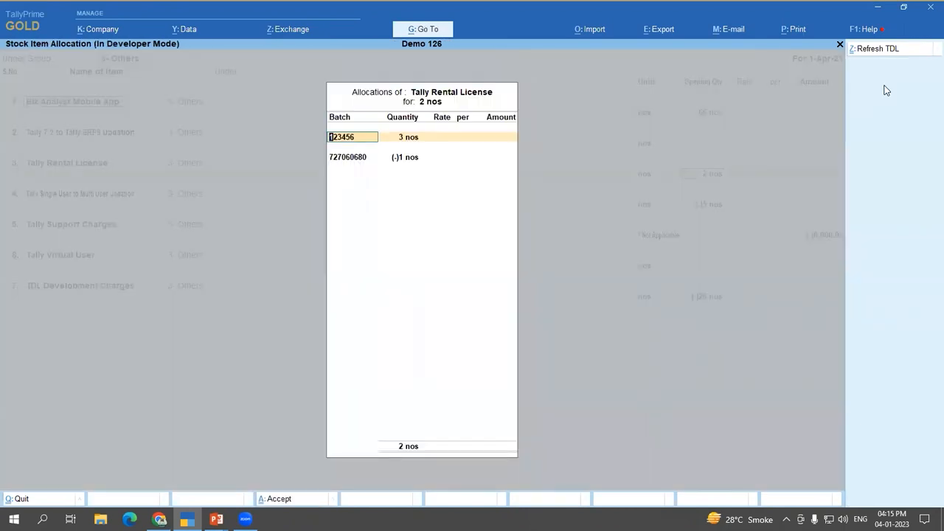
{"action": "key", "text": "Return"}
{"action": "key", "text": "Return"}
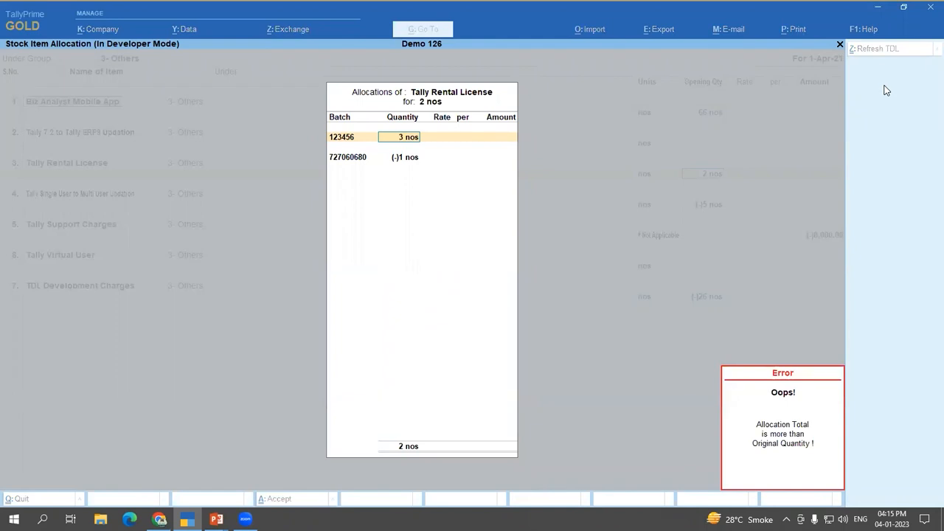
{"action": "type", "text": "2"}
{"action": "key", "text": "Return"}
{"action": "key", "text": "Return"}
{"action": "key", "text": "Return"}
{"action": "key", "text": "Return"}
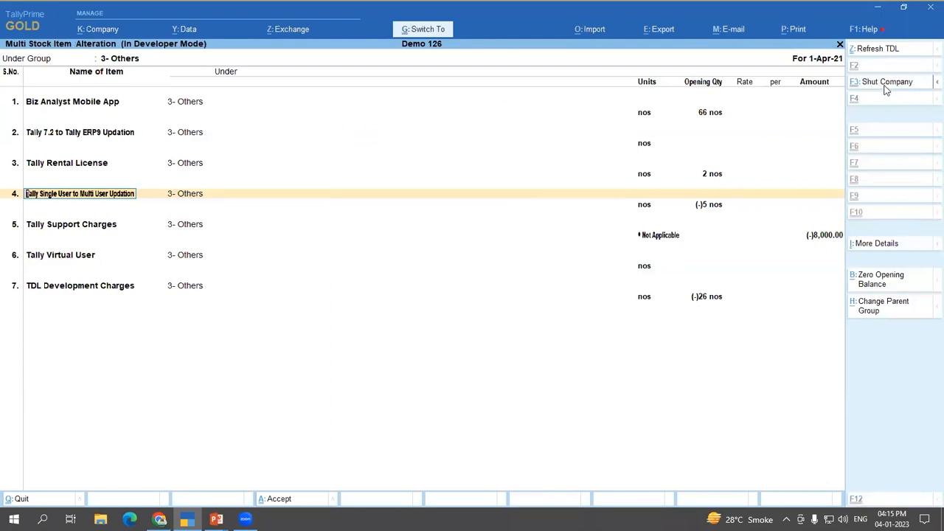
Step: Try to clear the batch allocations of Tally Single User to Multi User Updation, and quit the allocation
{"action": "key", "text": "ctrl+a"}
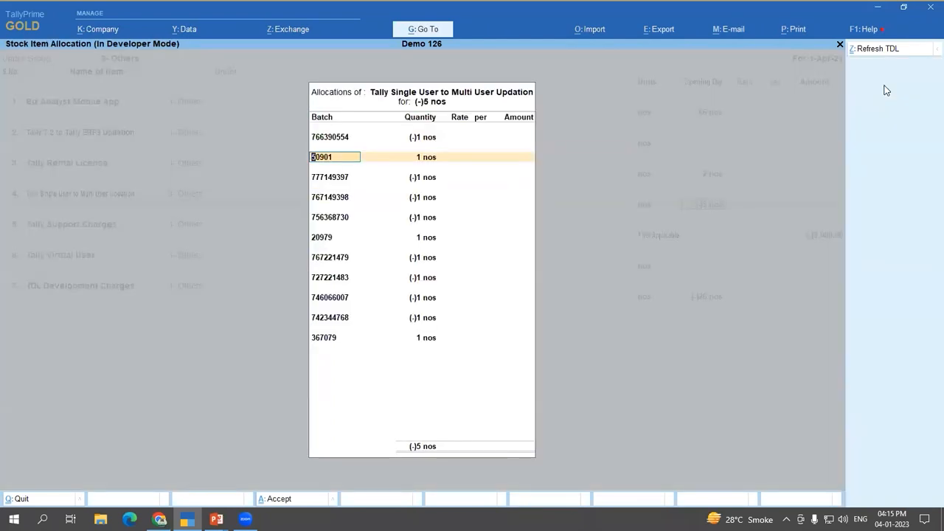
{"action": "key", "text": "ctrl+d"}
{"action": "key", "text": "ctrl+d"}
{"action": "key", "text": "ctrl+d"}
{"action": "key", "text": "ctrl+d"}
{"action": "key", "text": "ctrl+d"}
{"action": "key", "text": "ctrl+d"}
{"action": "key", "text": "ctrl+d"}
{"action": "key", "text": "ctrl+d"}
{"action": "key", "text": "ctrl+d"}
{"action": "key", "text": "ctrl+d"}
{"action": "key", "text": "Return"}
{"action": "key", "text": "space"}
{"action": "key", "text": "Return"}
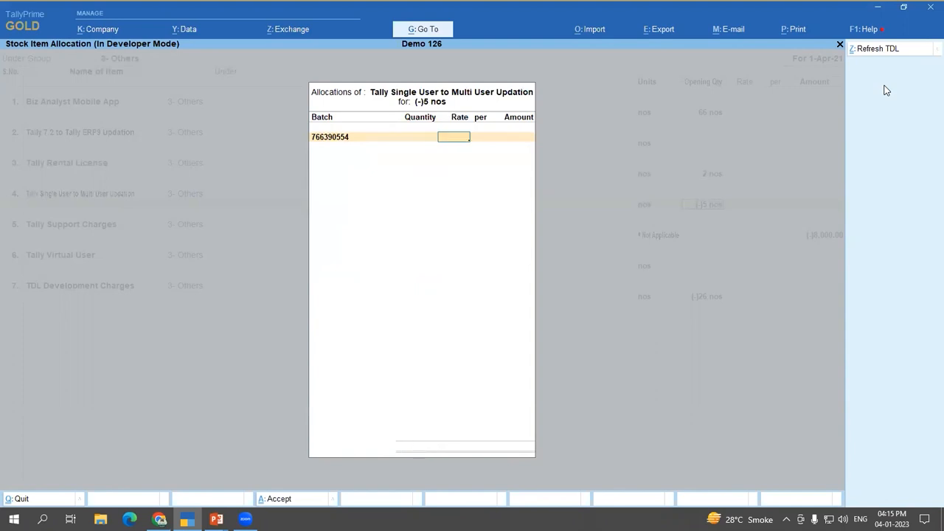
{"action": "key", "text": "Return"}
{"action": "key", "text": "Return"}
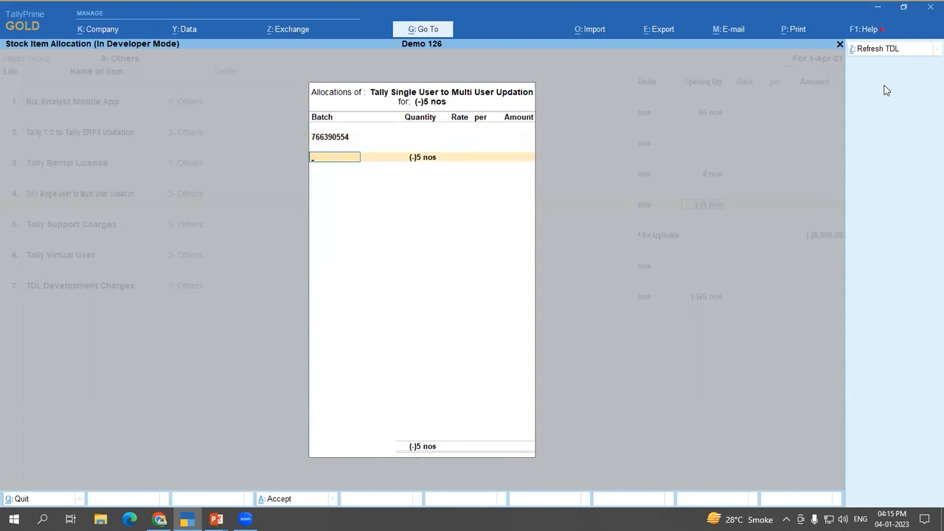
{"action": "key", "text": "Escape"}
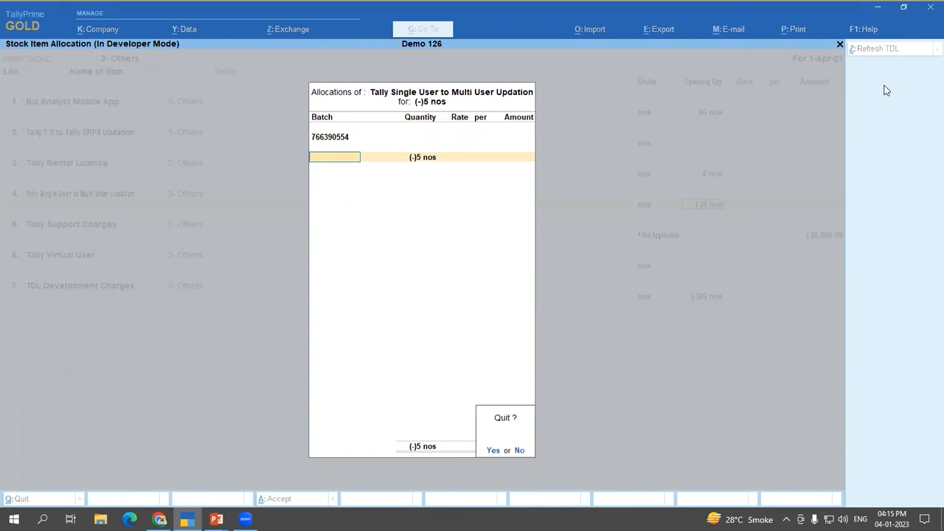
{"action": "key", "text": "y"}
Step: Remove the four rows below Tally Rental License, and save the first three items in Demo 126
{"action": "key", "text": "ctrl+d"}
{"action": "key", "text": "ctrl+d"}
{"action": "key", "text": "ctrl+d"}
{"action": "key", "text": "ctrl+d"}
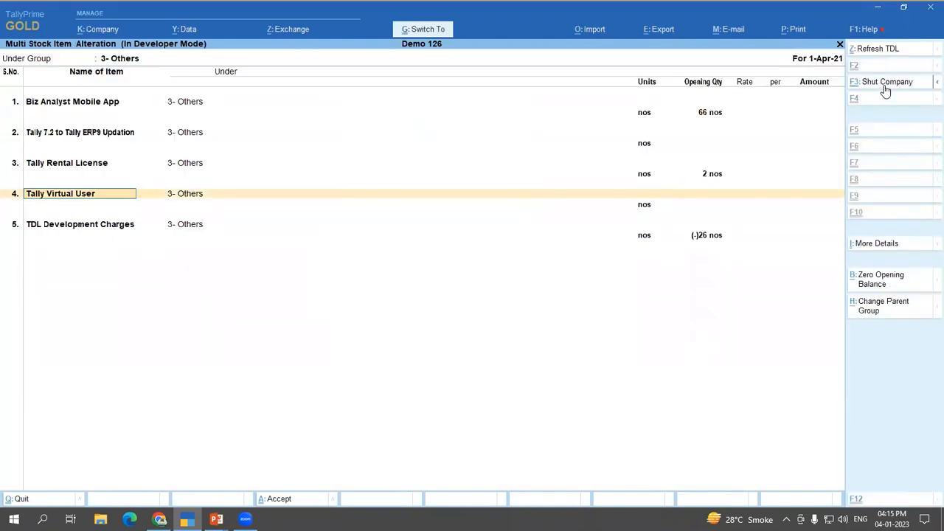
{"action": "key", "text": "Return"}
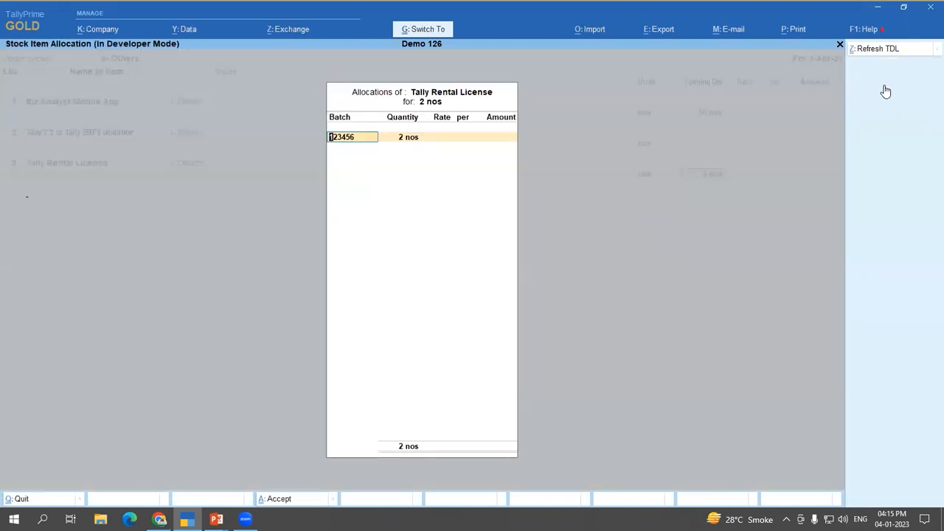
{"action": "key", "text": "ctrl+a"}
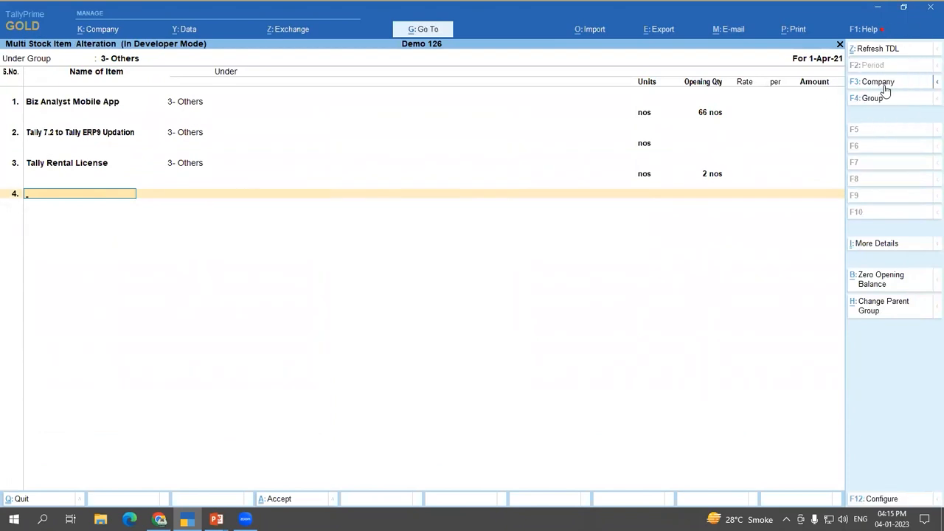
{"action": "key", "text": "ctrl+a"}
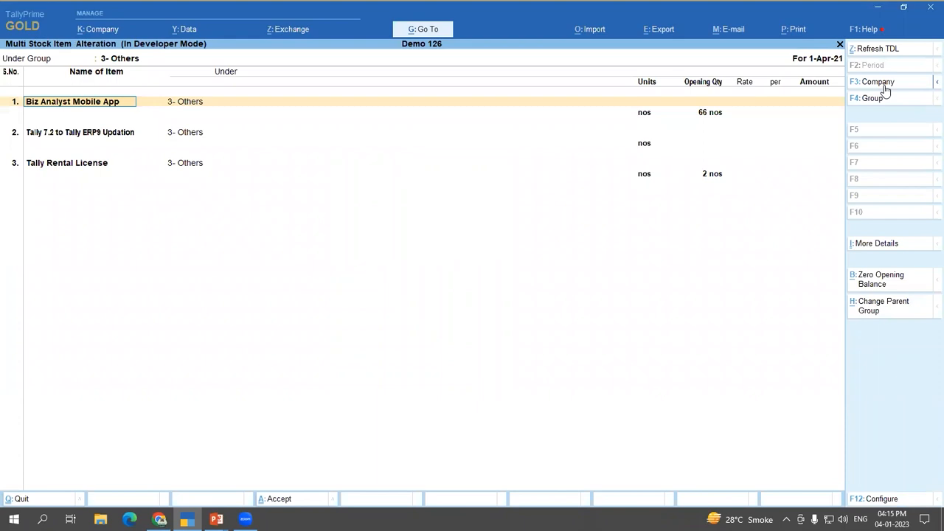
{"action": "key", "text": "Escape"}
{"action": "key", "text": "Escape"}
{"action": "key", "text": "y"}
{"action": "key", "text": "Escape"}
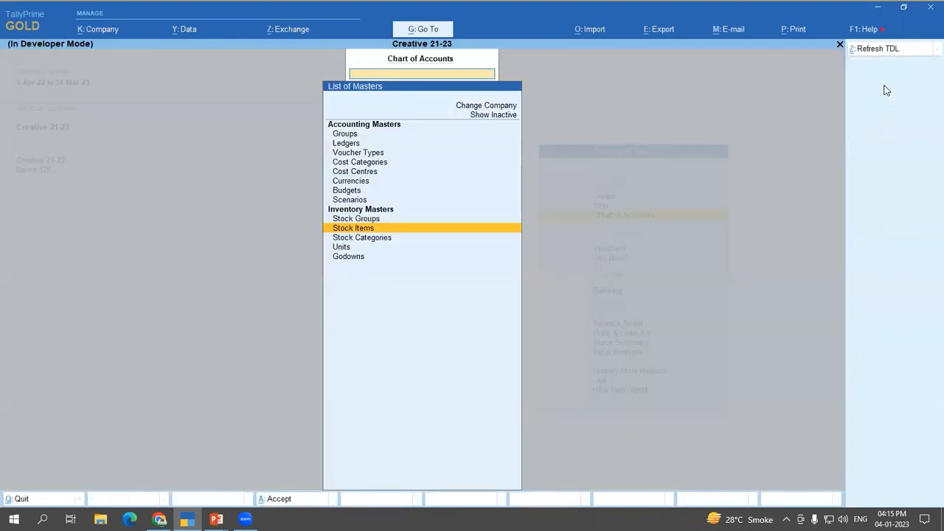
{"action": "key", "text": "Escape"}
Step: View the company features of Creative 21-23, and leave them without saving
{"action": "key", "text": "Up"}
{"action": "key", "text": "Up"}
{"action": "key", "text": "F11"}
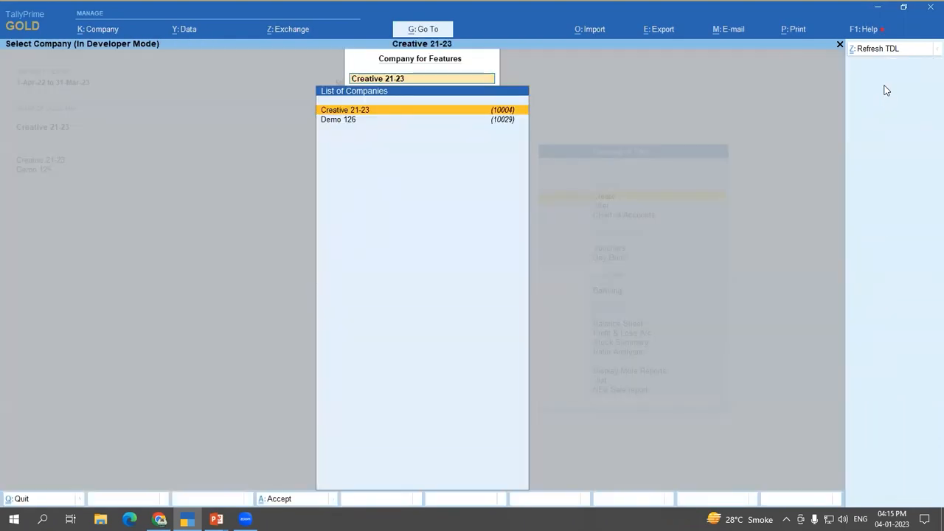
{"action": "key", "text": "Return"}
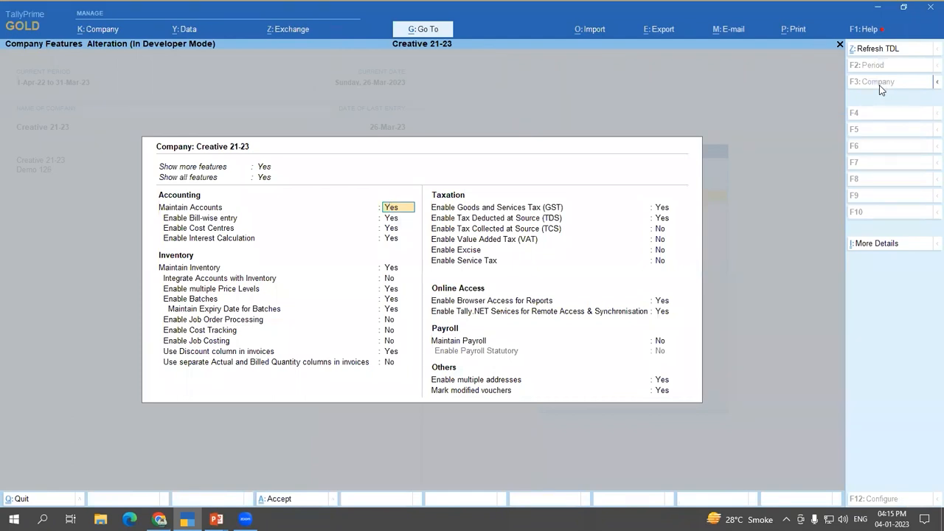
{"action": "key", "text": "BackSpace"}
{"action": "key", "text": "Escape"}
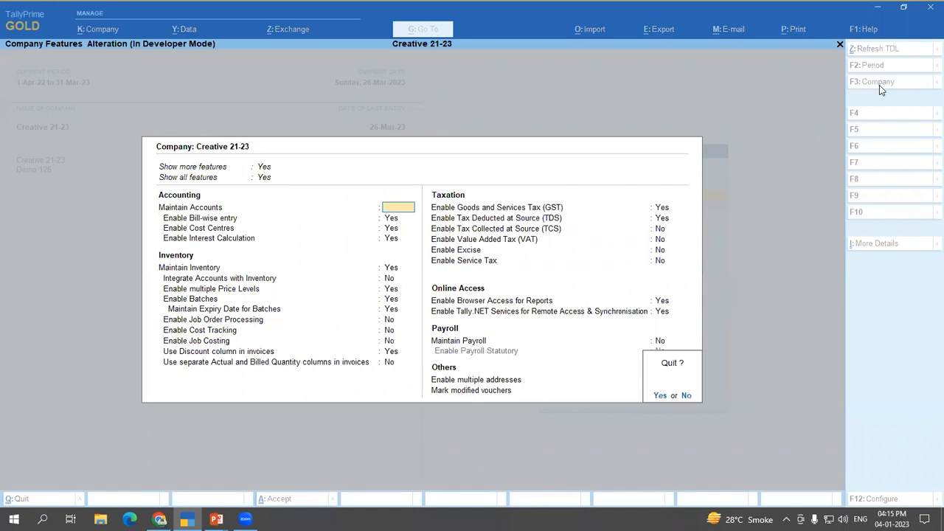
{"action": "key", "text": "Return"}
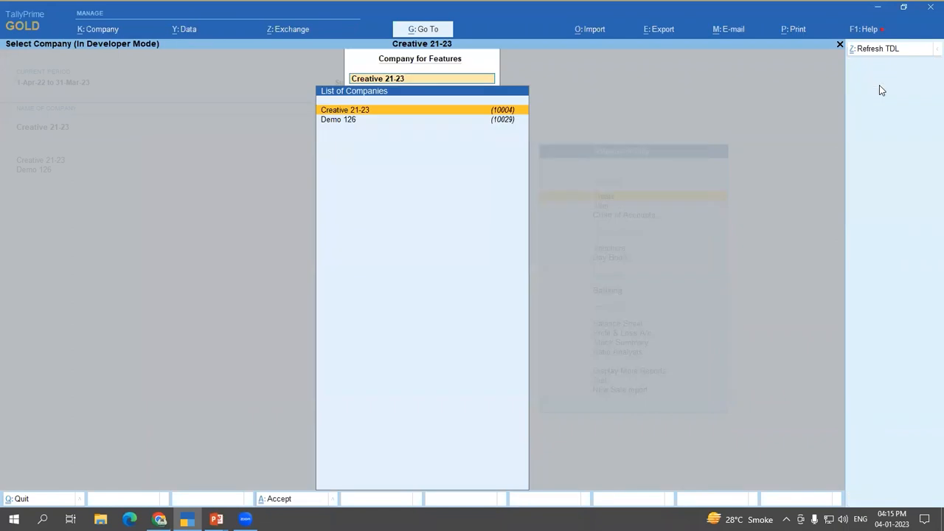
{"action": "key", "text": "Return"}
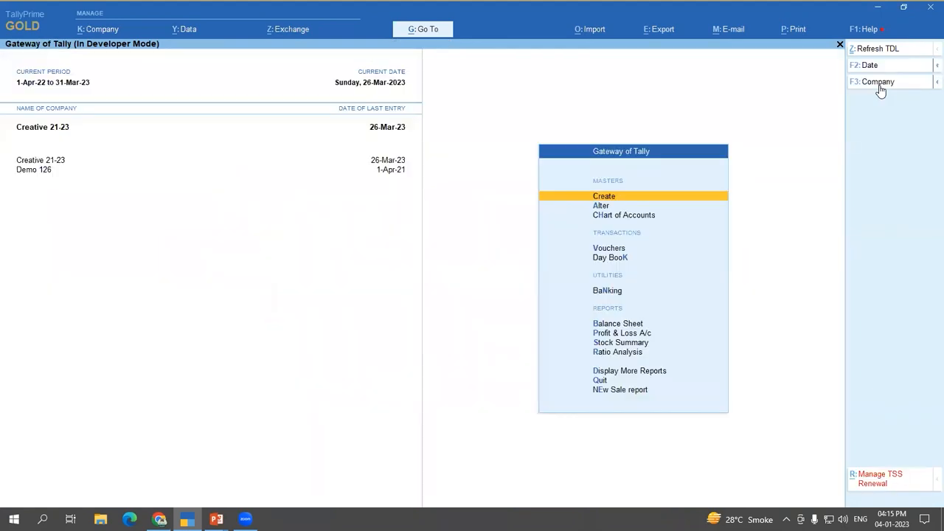
Step: Switch to the PowerPoint slide show about copying any master or voucher to another company
{"action": "key", "text": "alt+Tab"}
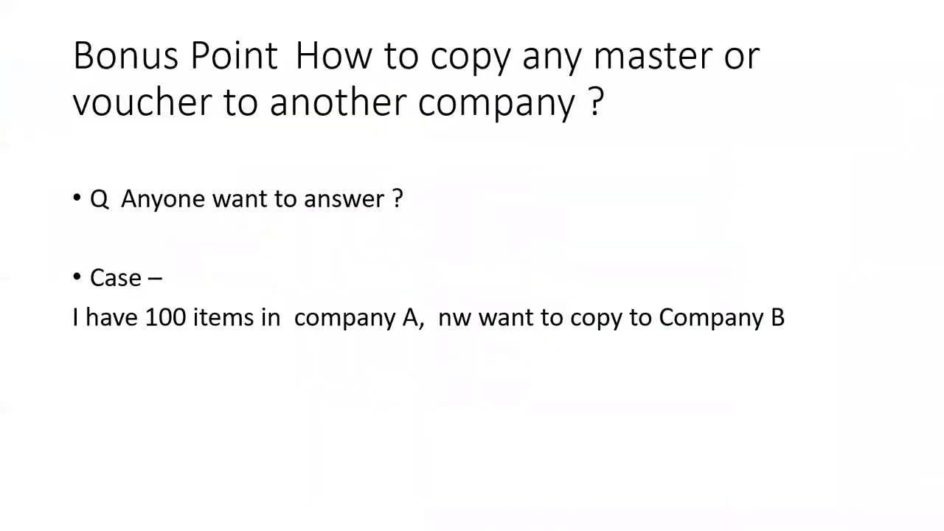
{"action": "left_click", "coordinate": [696, 375]}
{"action": "left_click", "coordinate": [697, 376]}
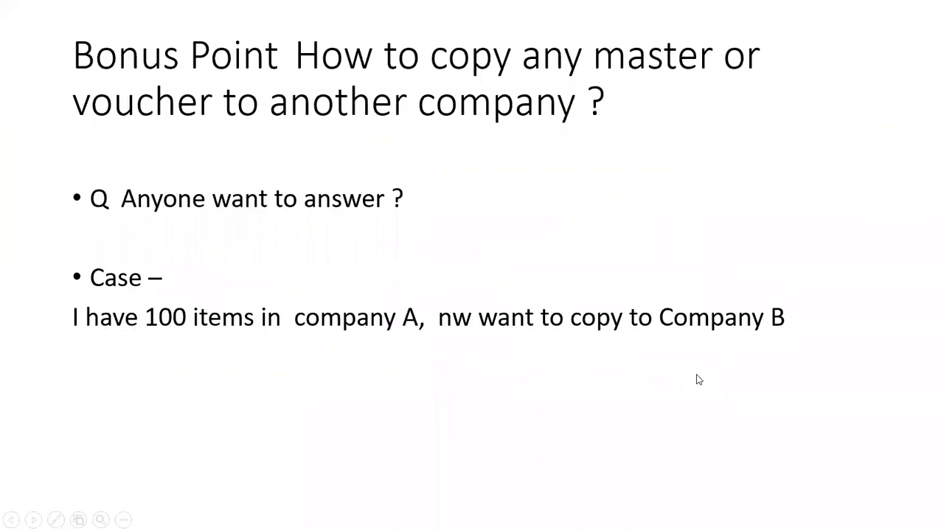